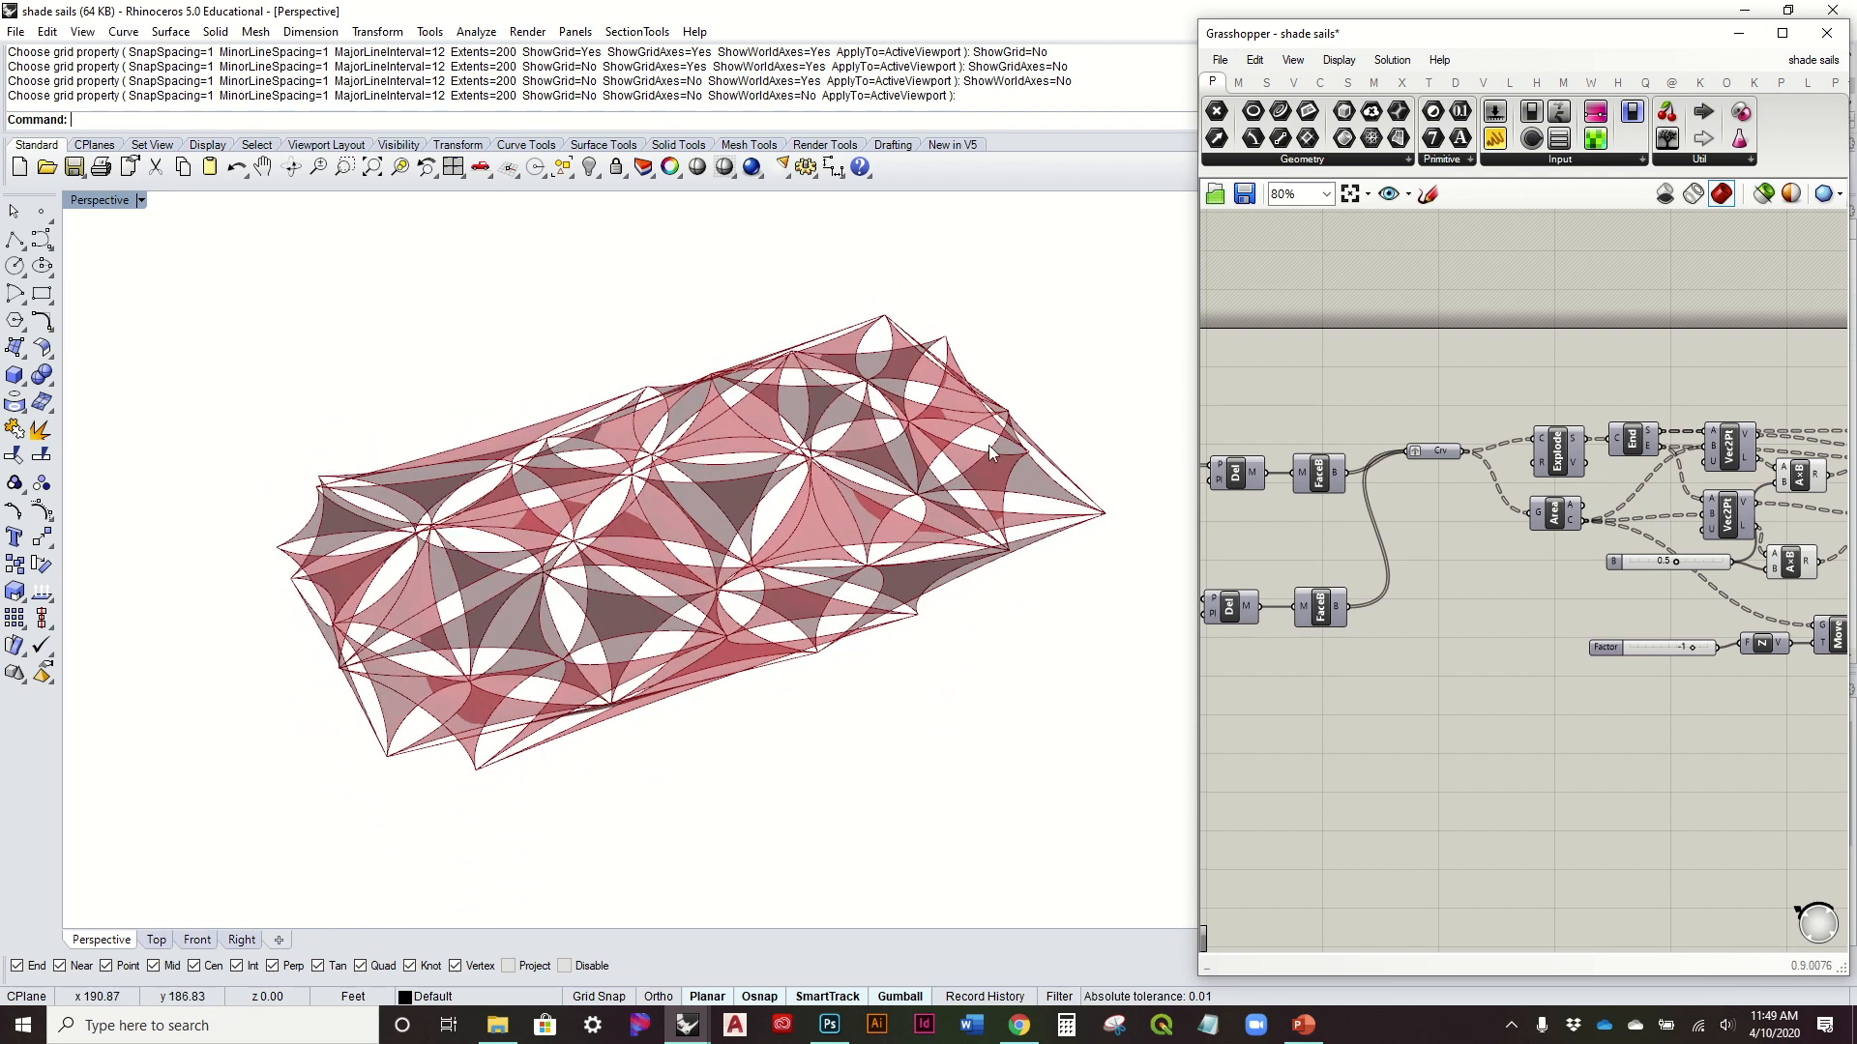
Step: Examine the finished shade sail geometry from several angles and look over the component definition that produces it
right_drag(988, 445, 962, 380)
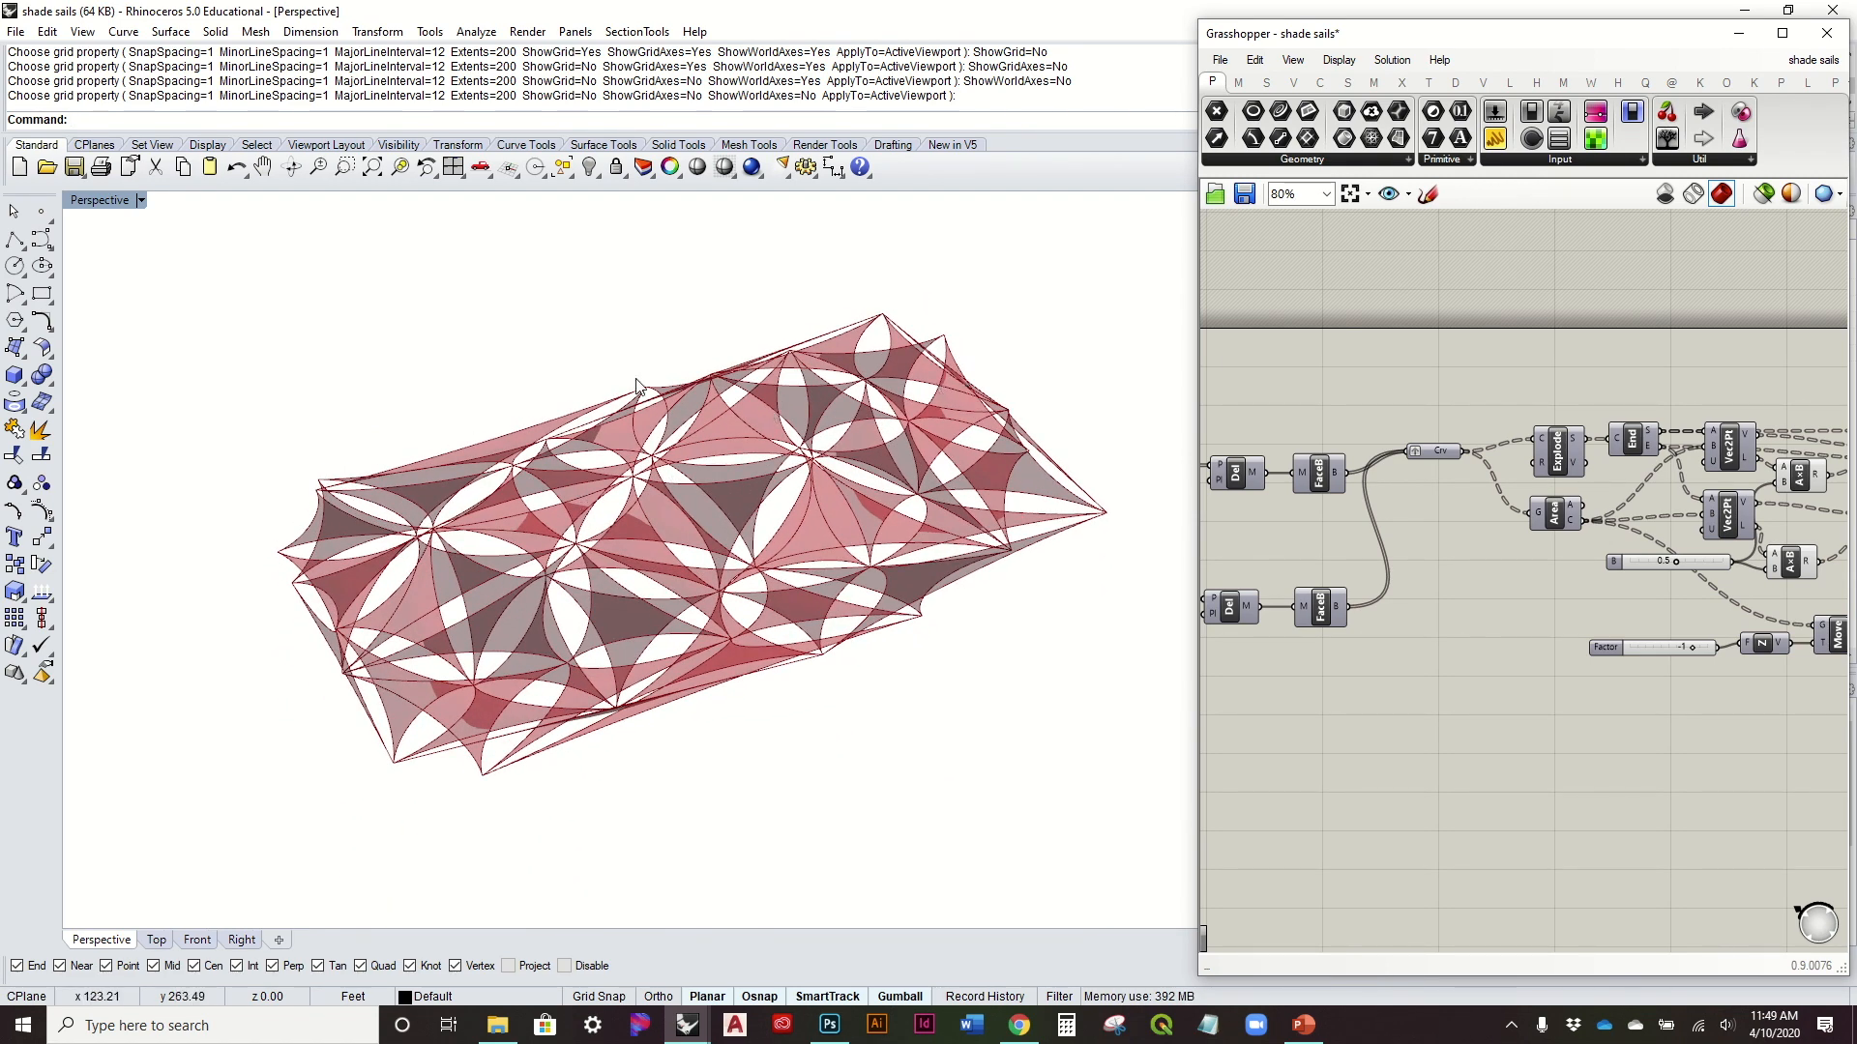
right_drag(834, 426, 723, 547)
right_drag(687, 624, 764, 356)
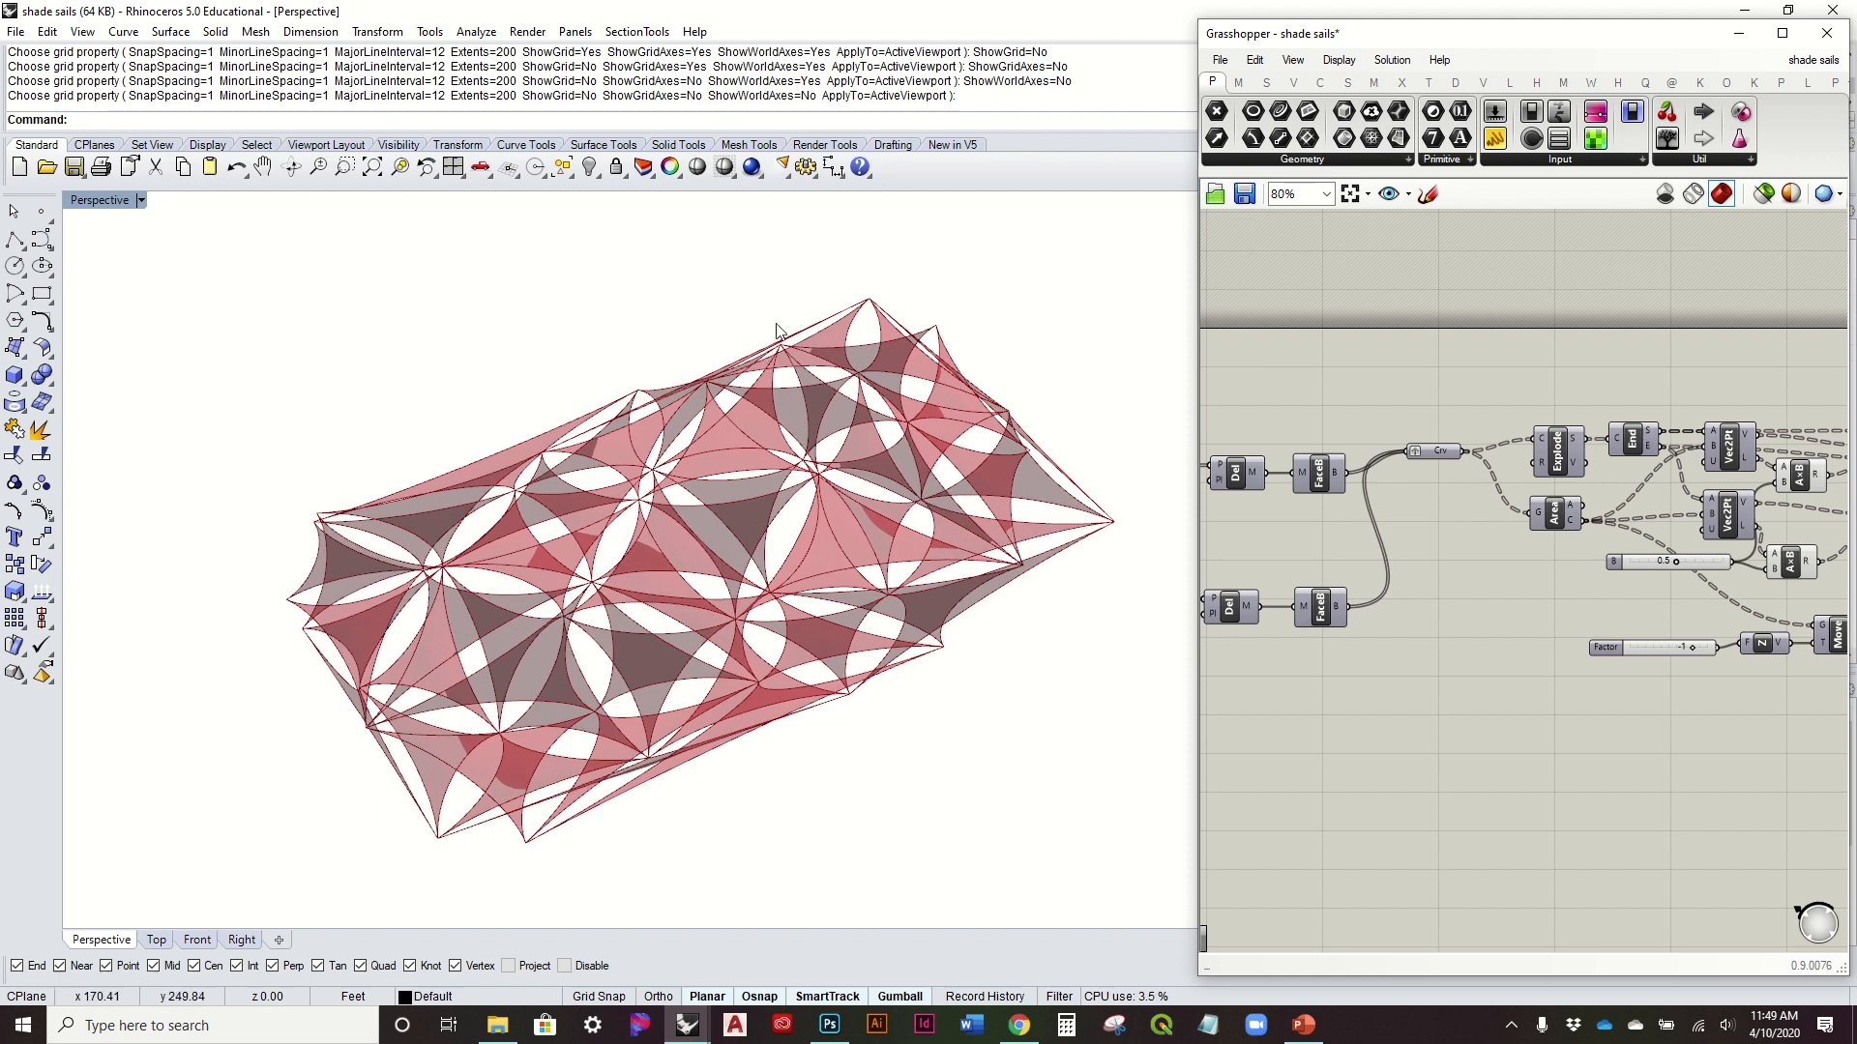
right_drag(882, 538, 850, 594)
right_drag(625, 591, 610, 516)
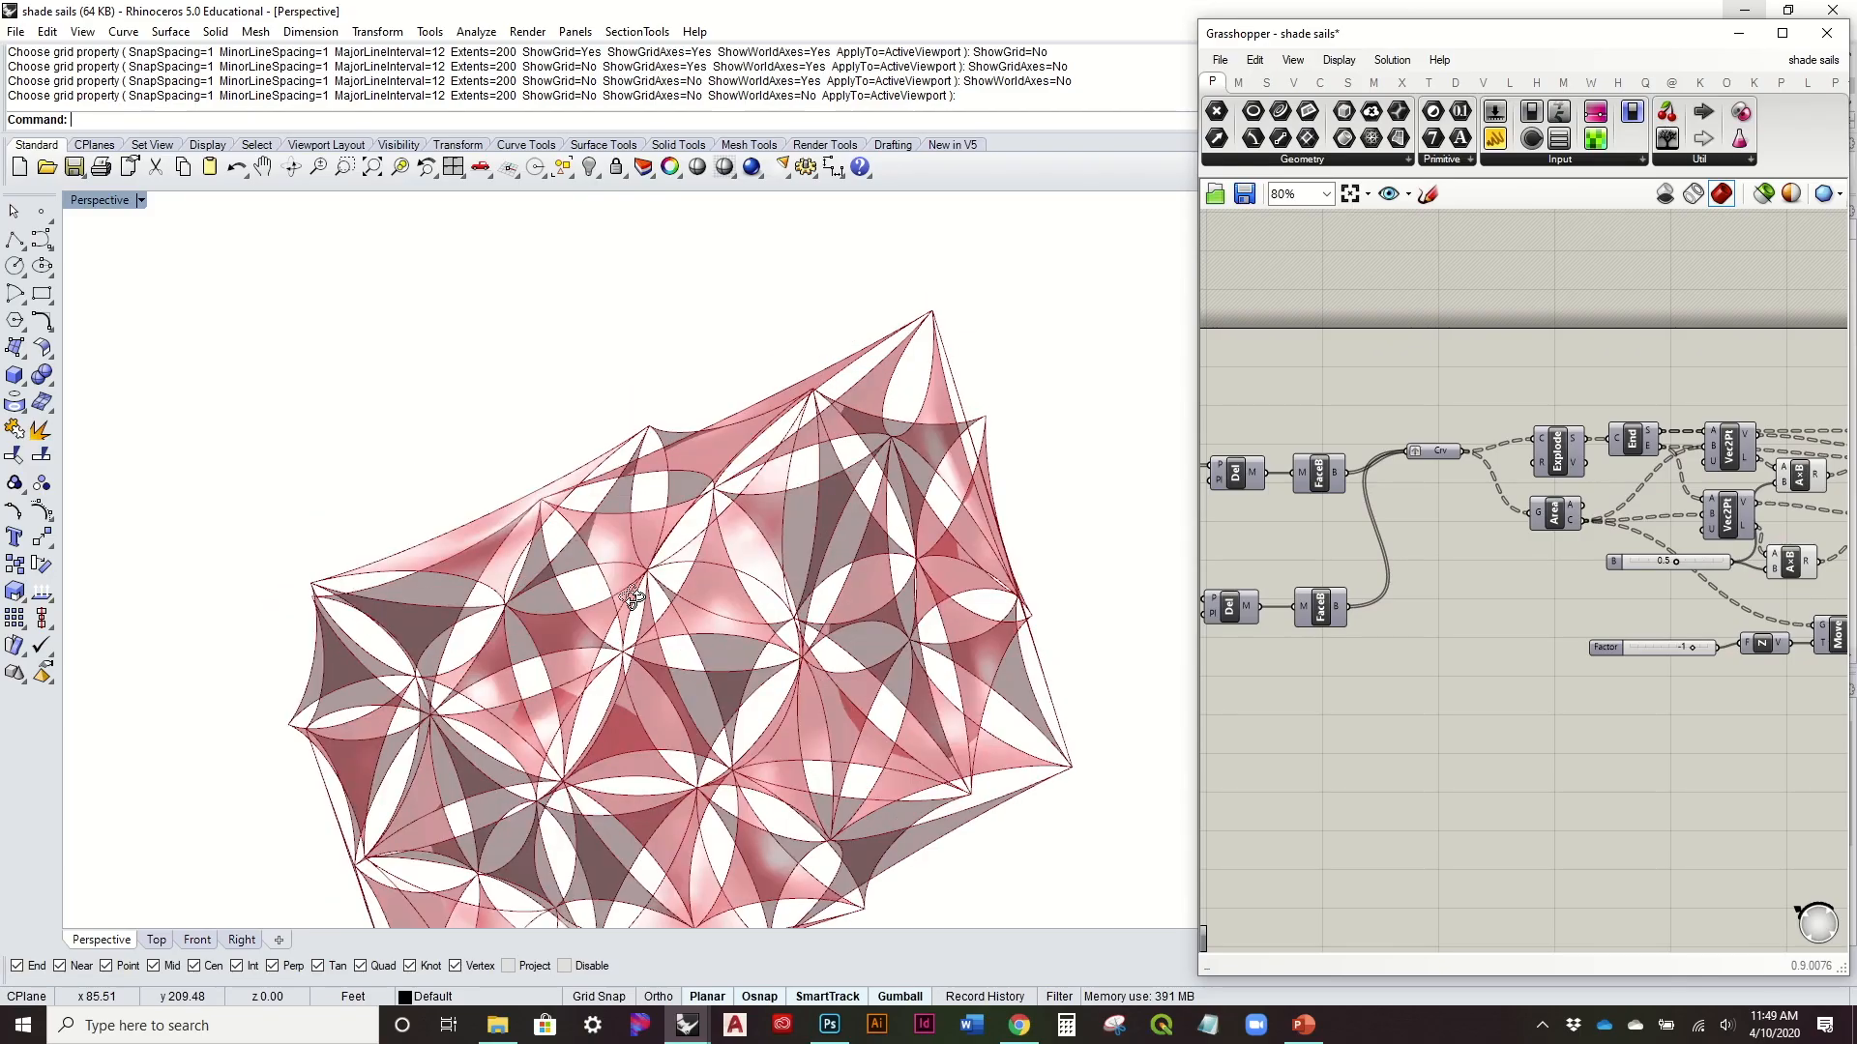
right_drag(642, 542, 649, 399)
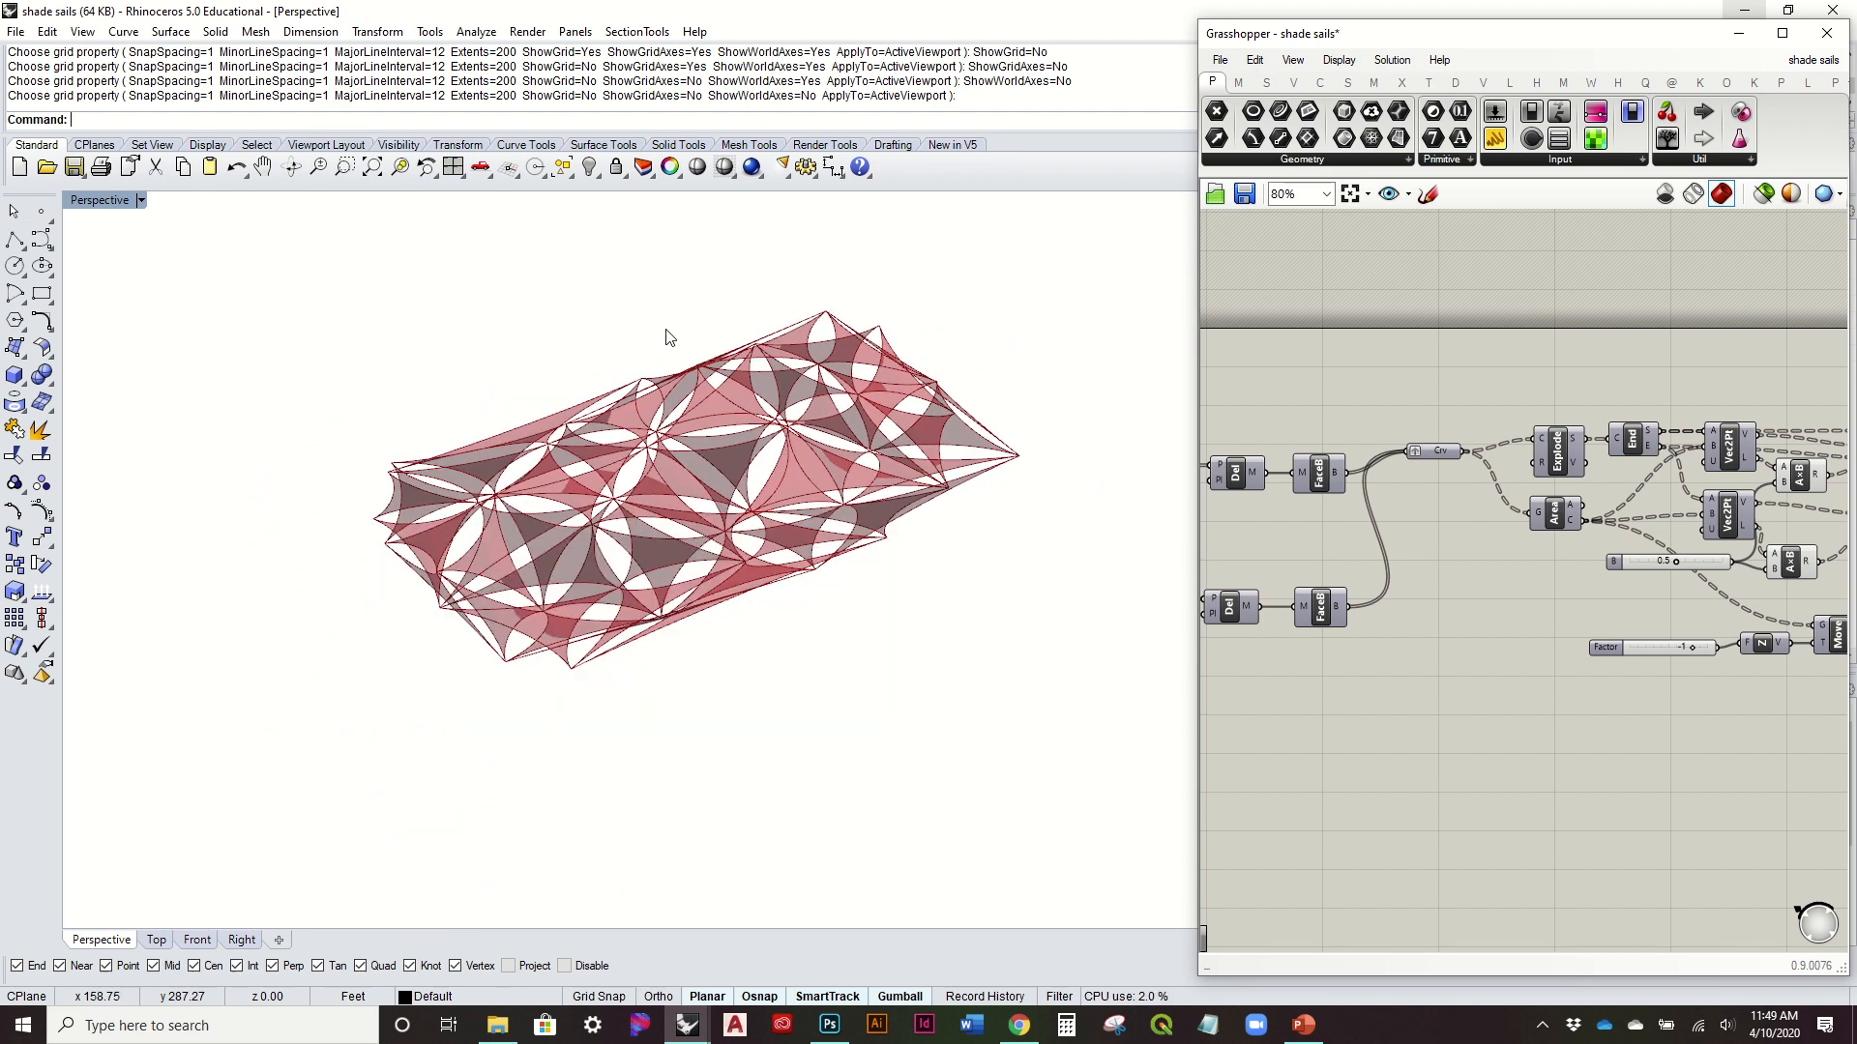
right_drag(669, 336, 677, 396)
scroll(1505, 547, down, 5)
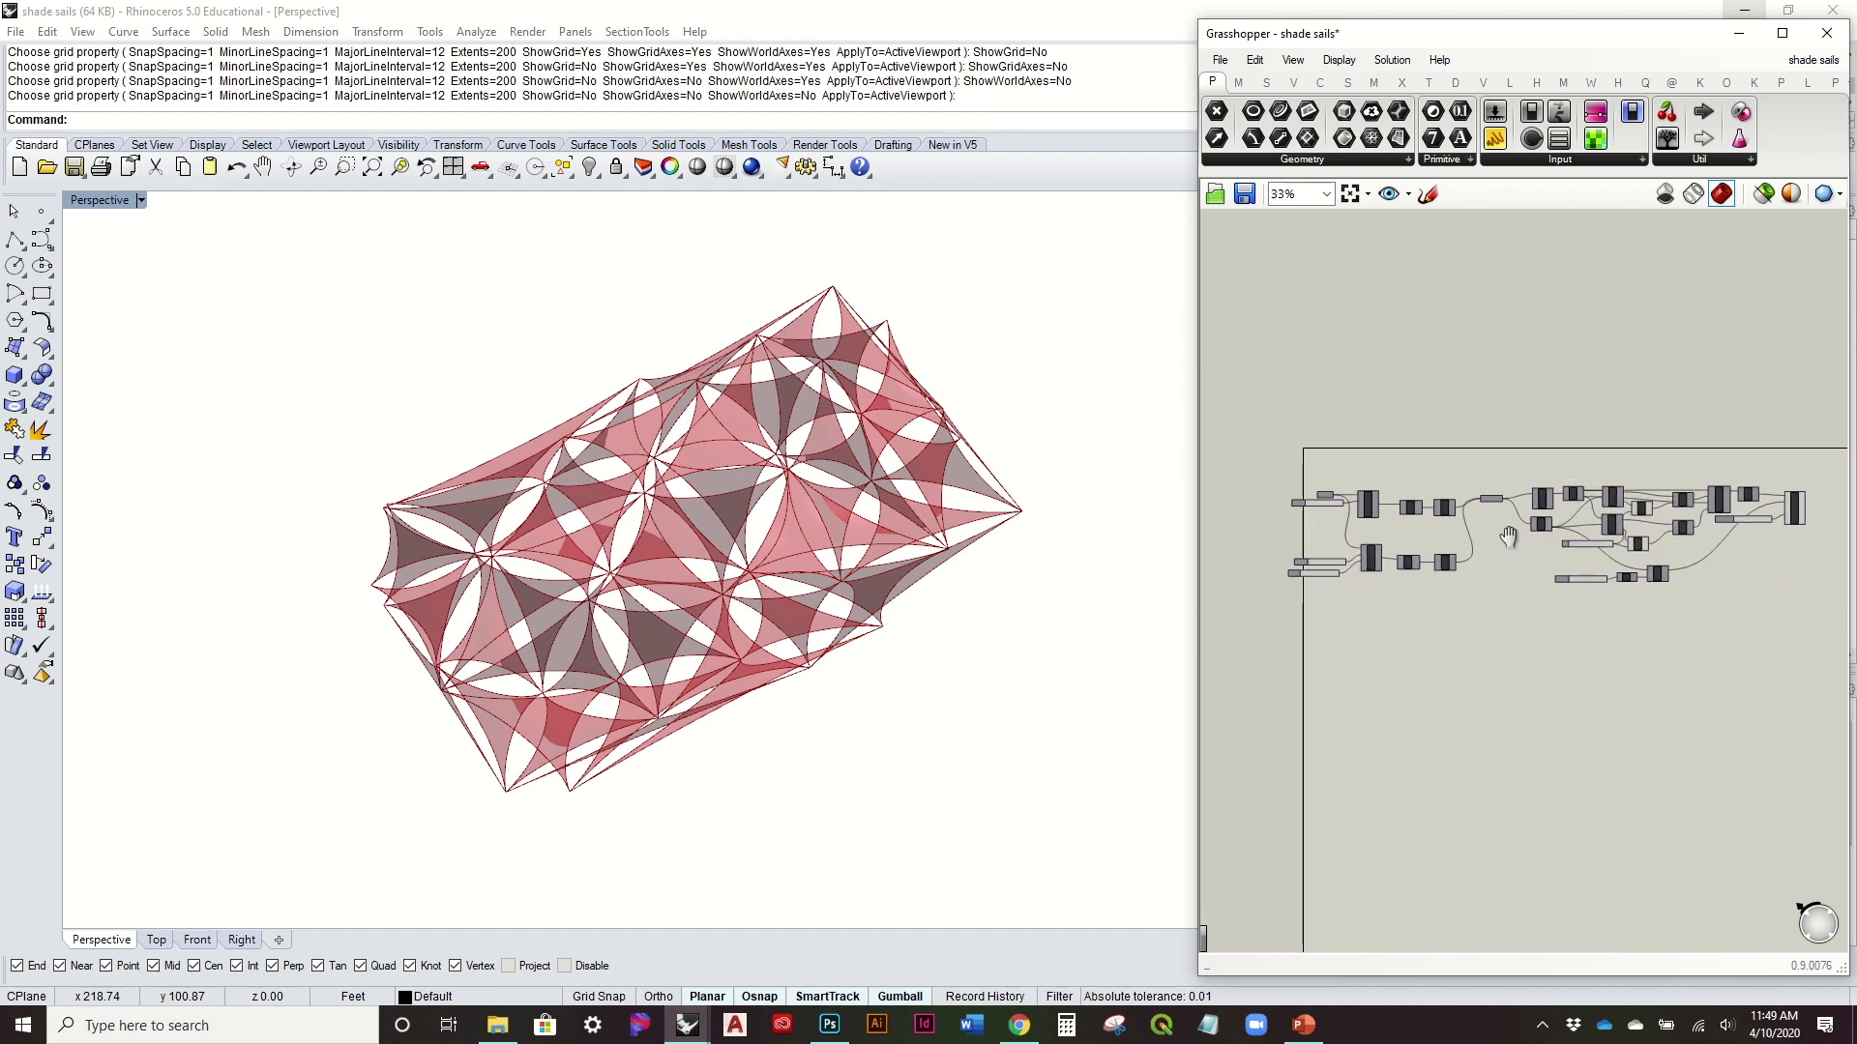
scroll(1288, 538, up, 4)
right_drag(1583, 561, 1694, 536)
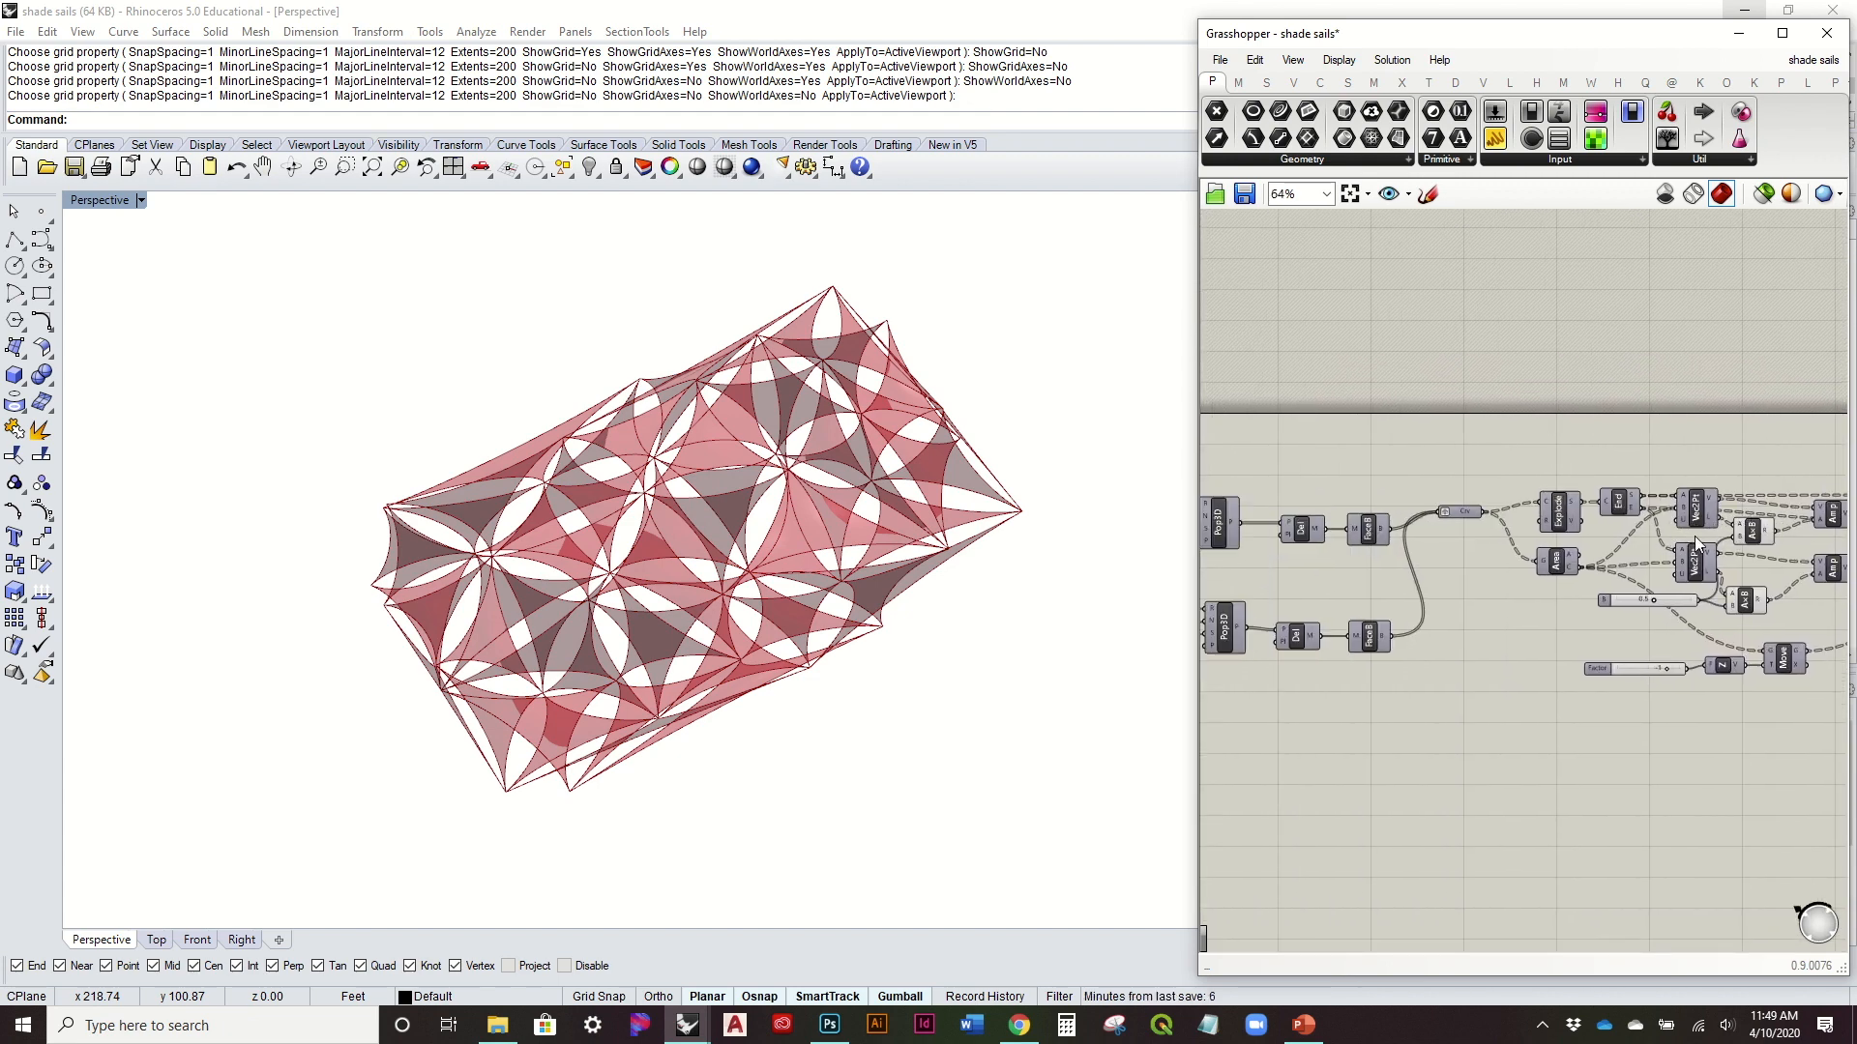
Step: Start a new blank Grasshopper document and show the hidden box in the Rhino model
click(1219, 60)
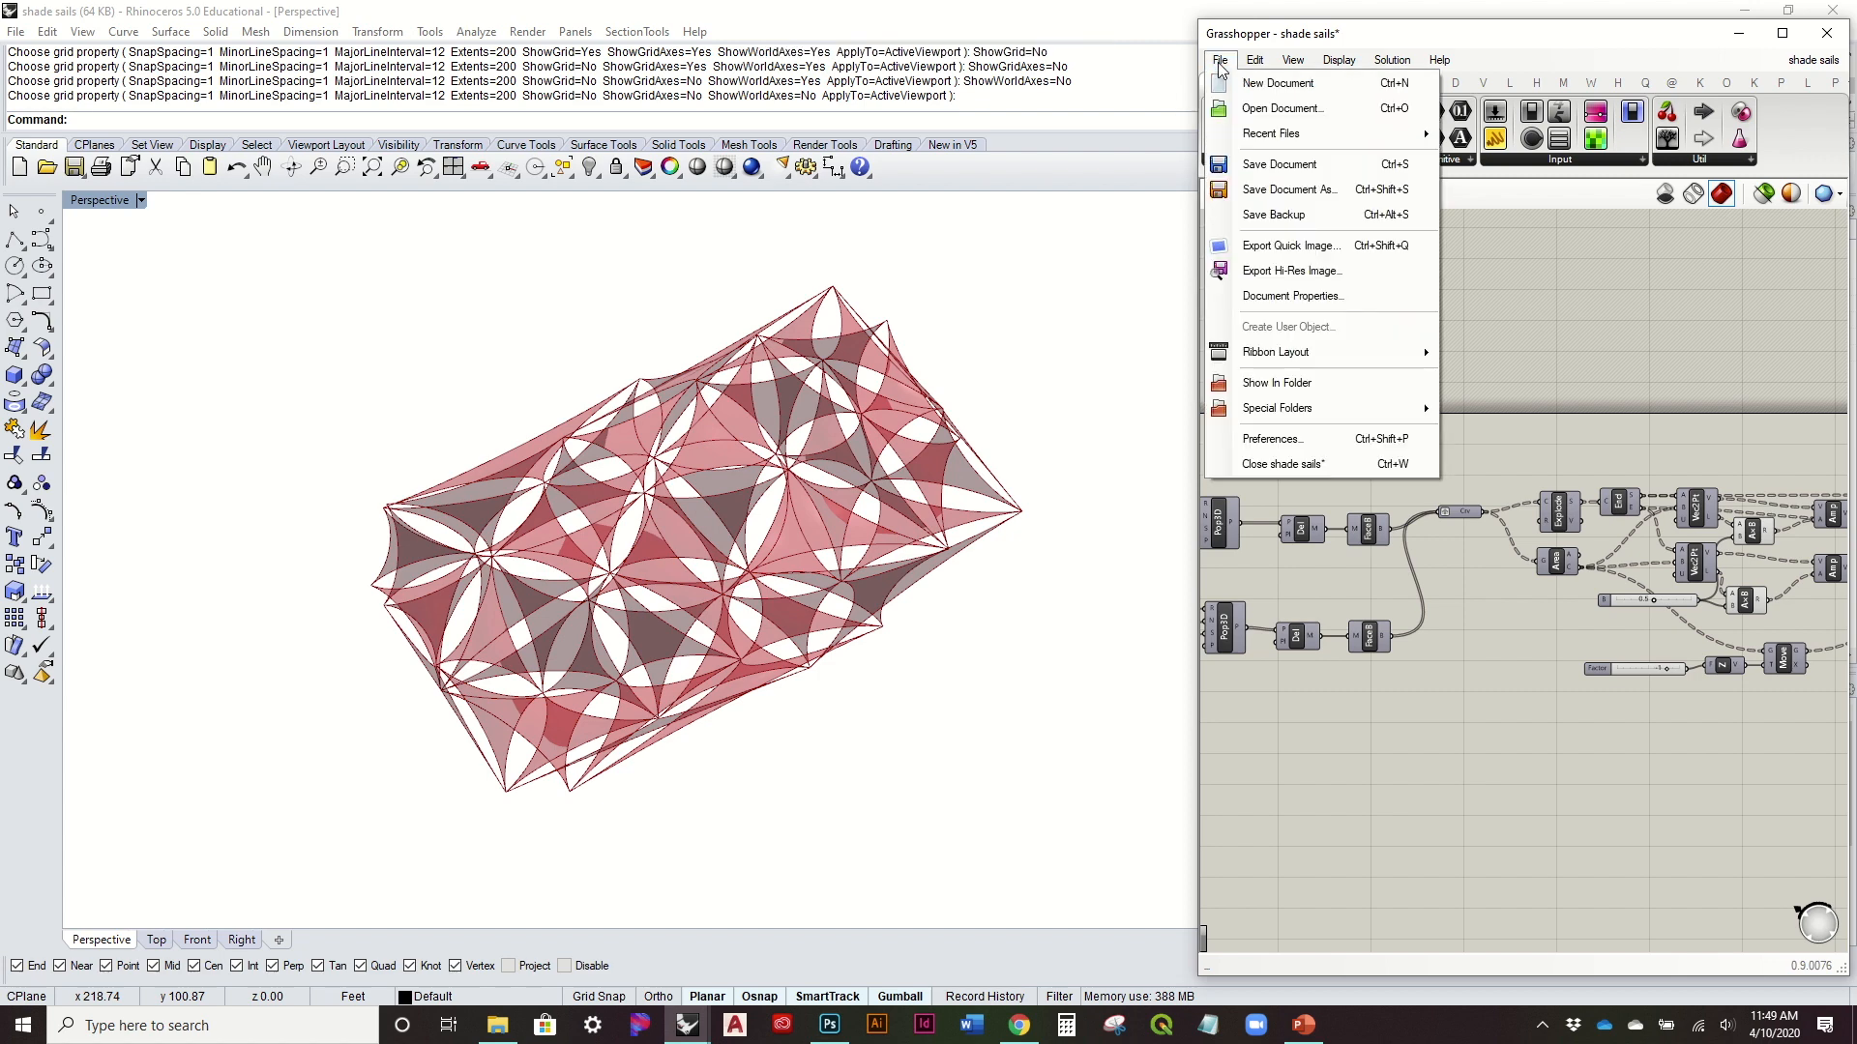
click(1276, 83)
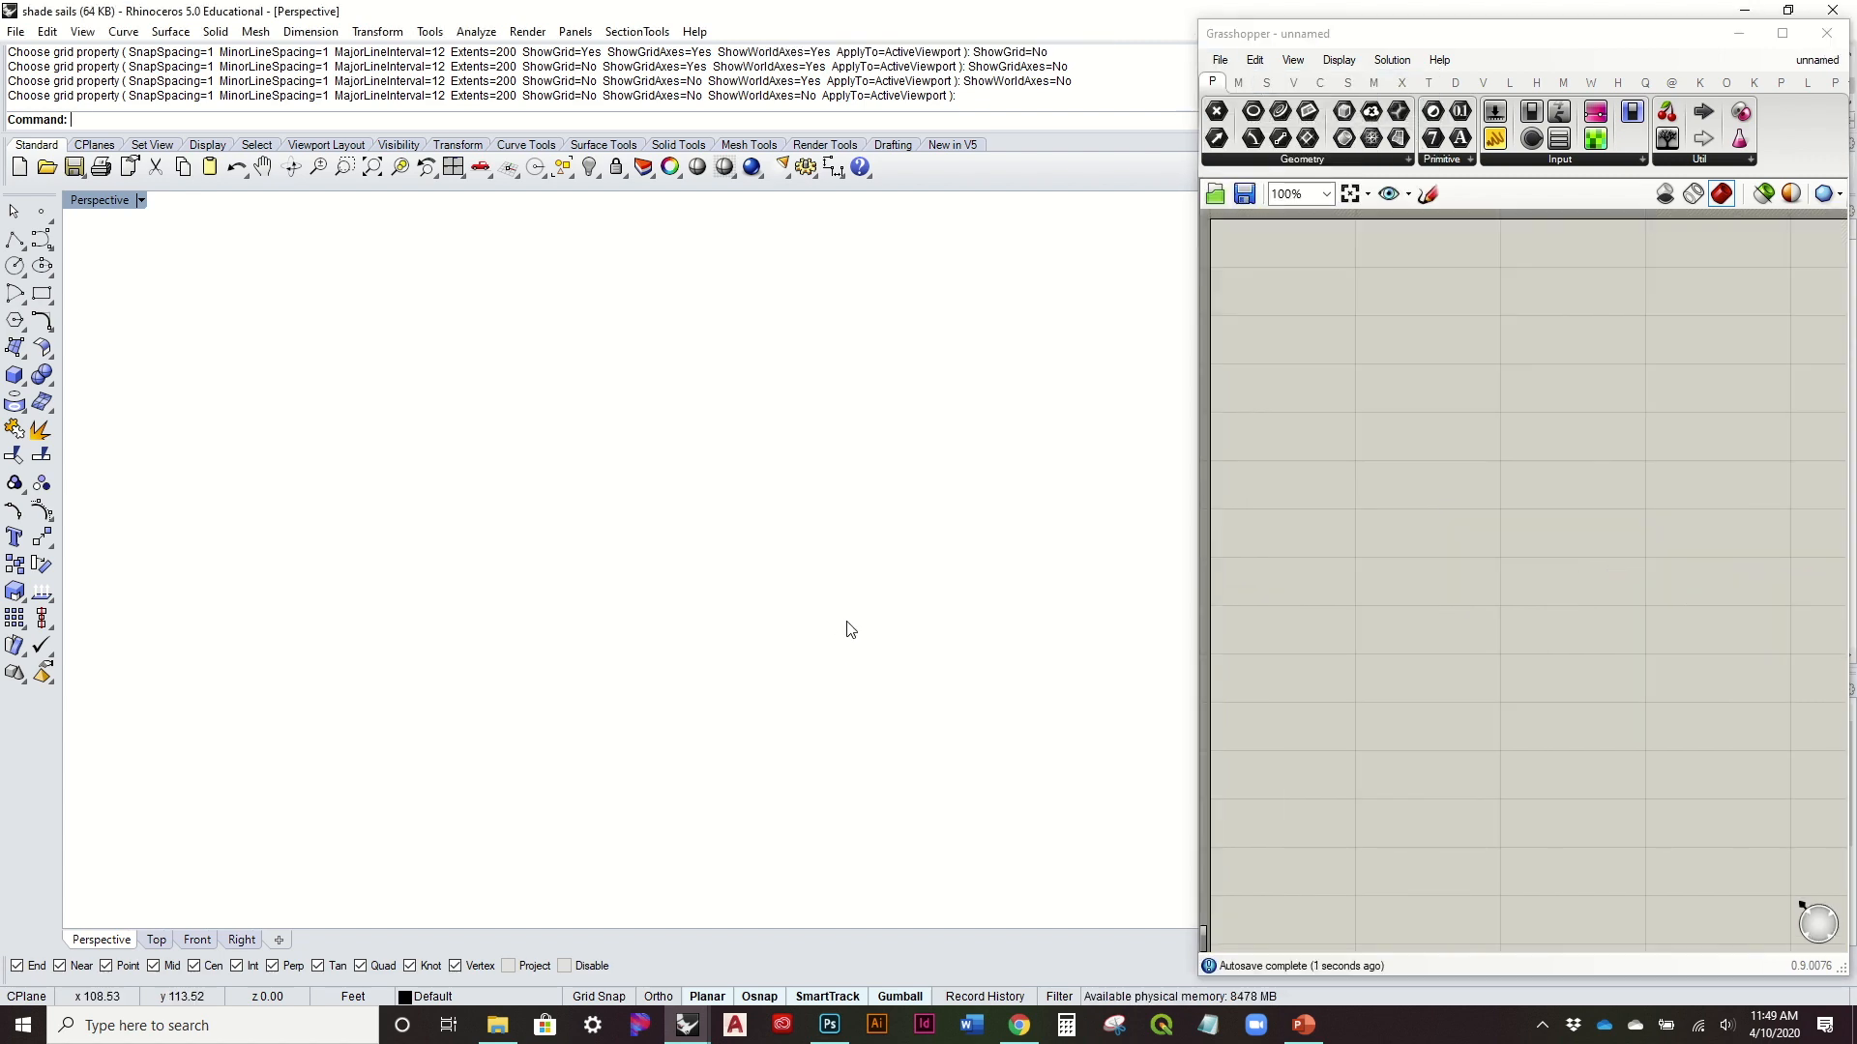
key(Return)
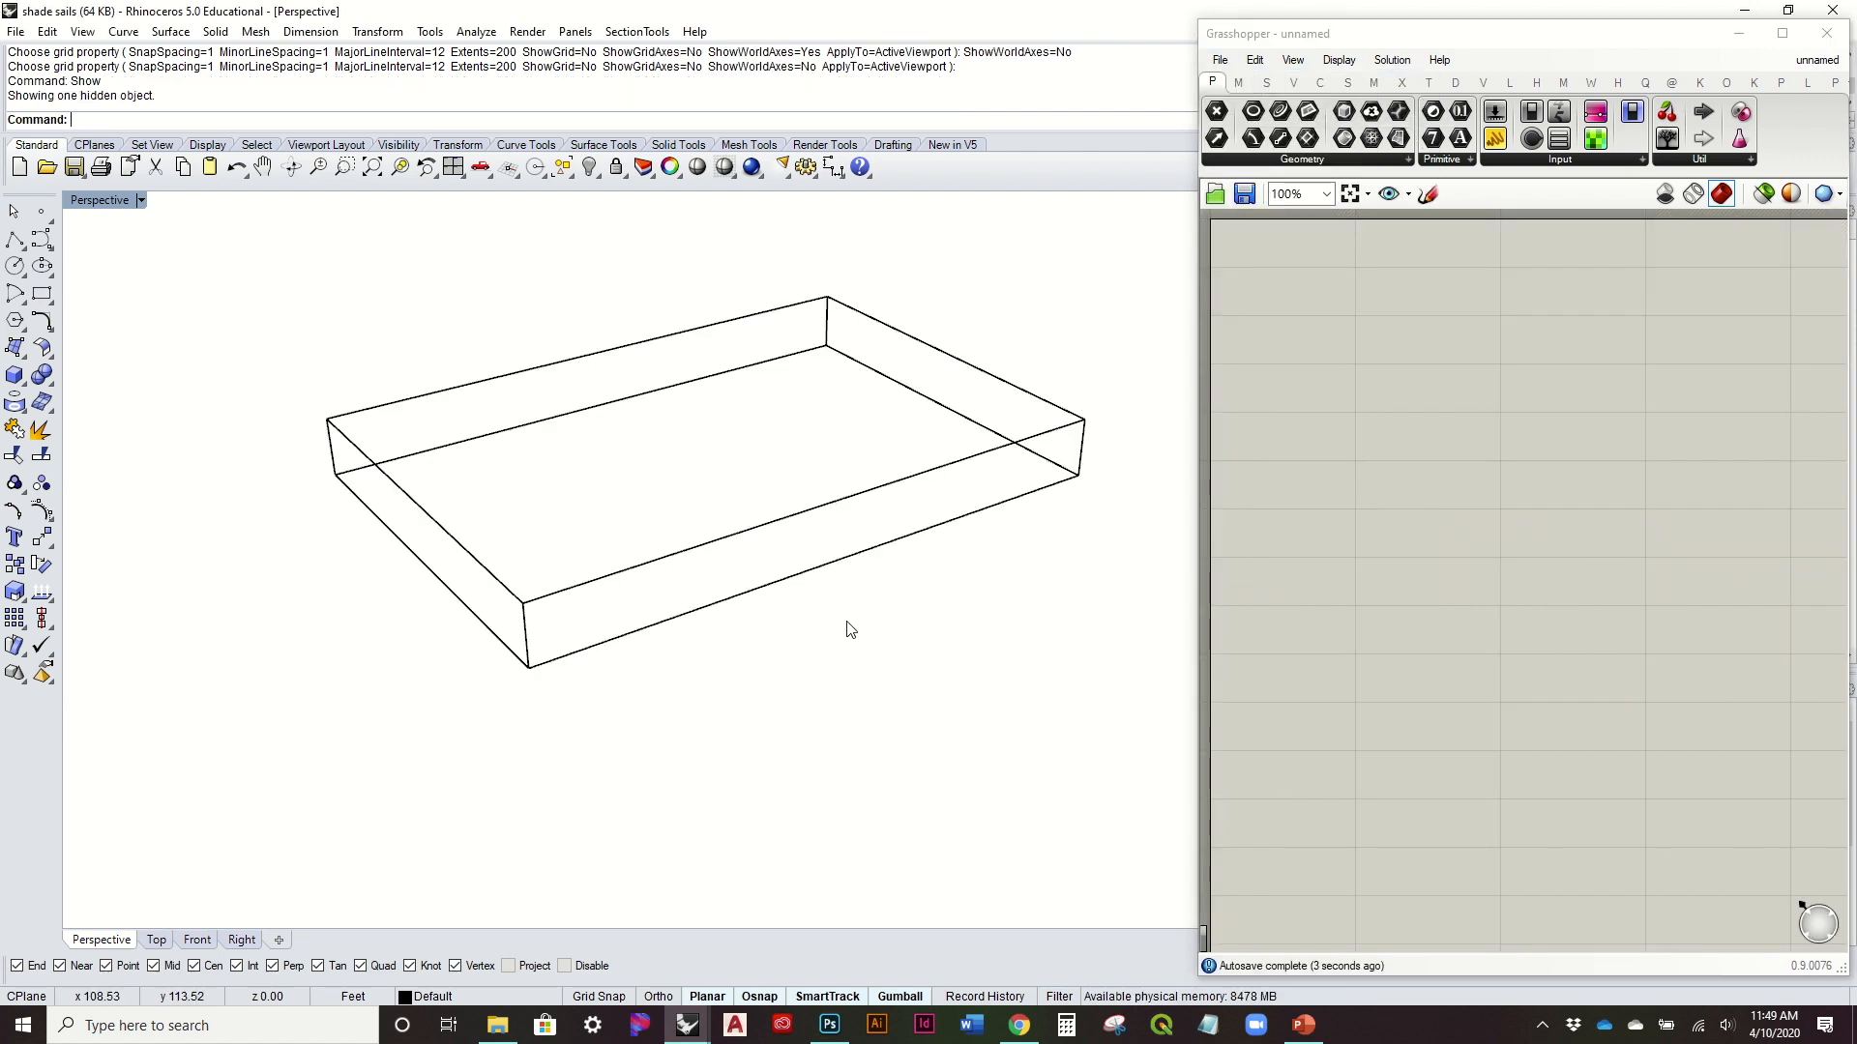
right_drag(810, 554, 851, 541)
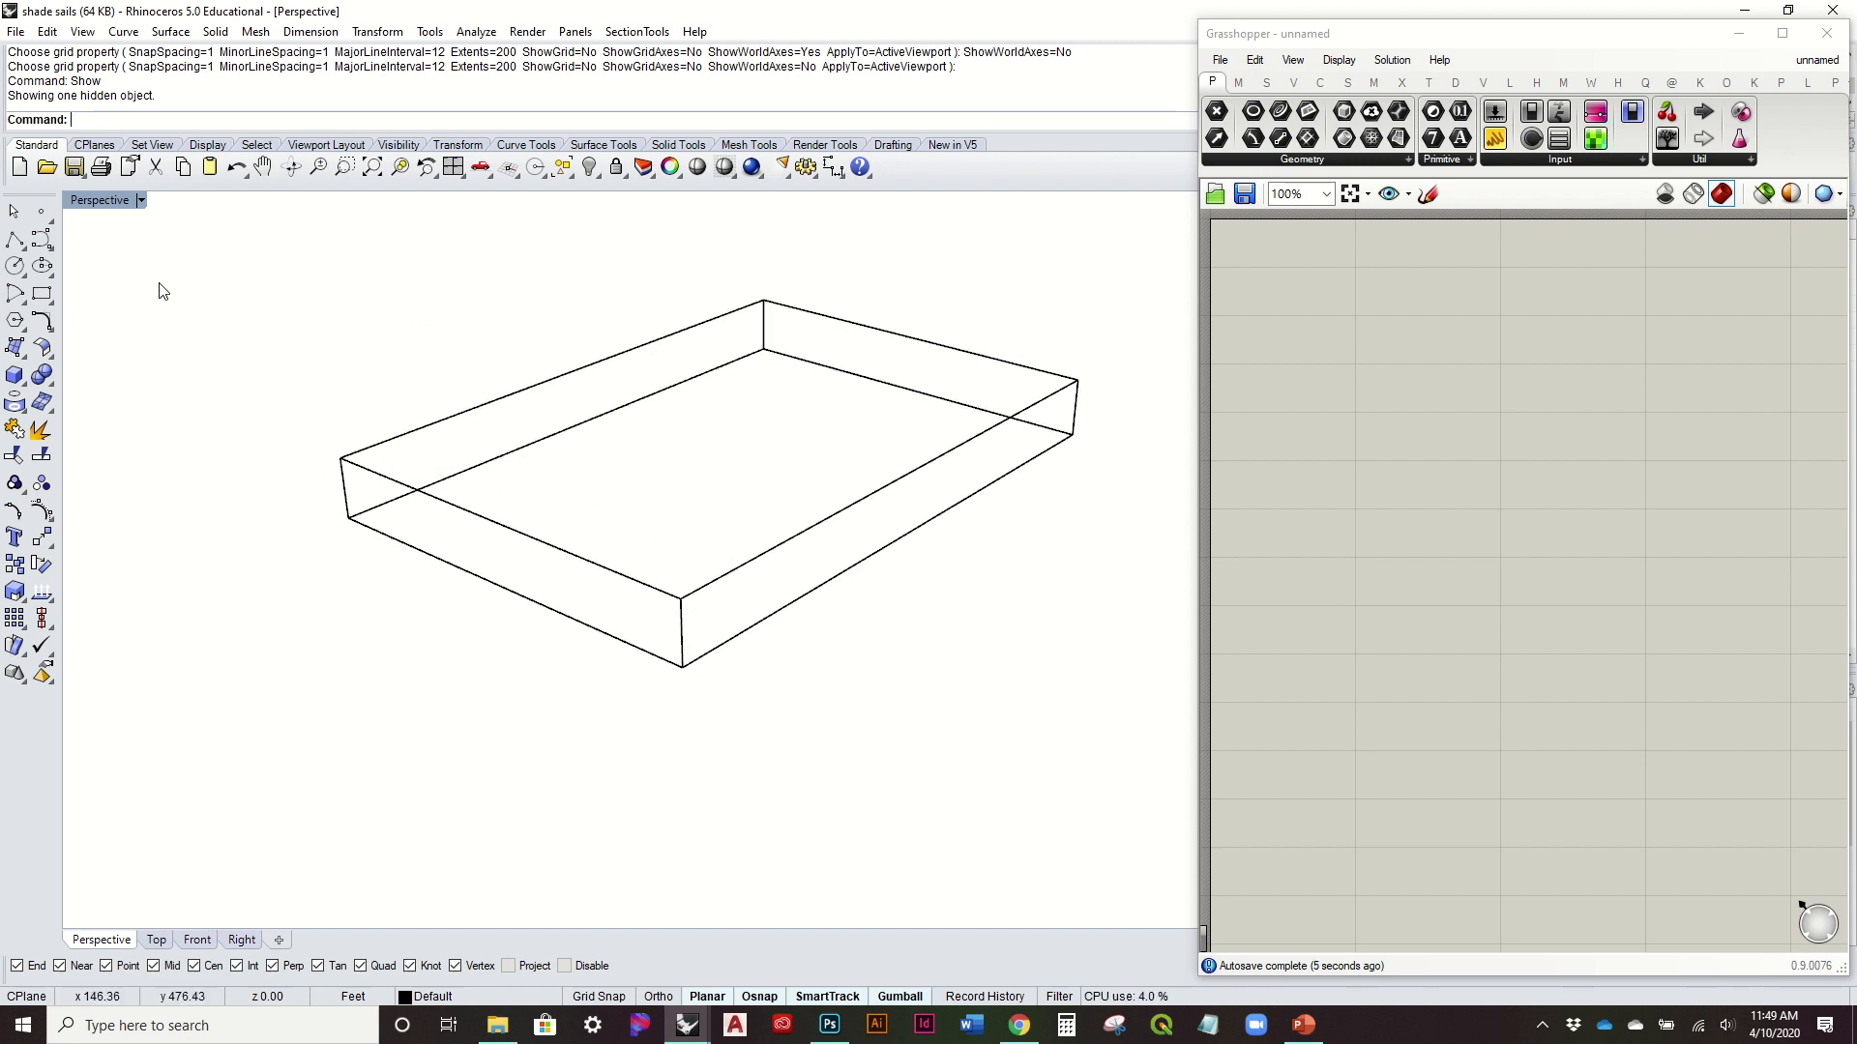
Step: Draw a long sample box in front of the existing box and delete it again
click(15, 378)
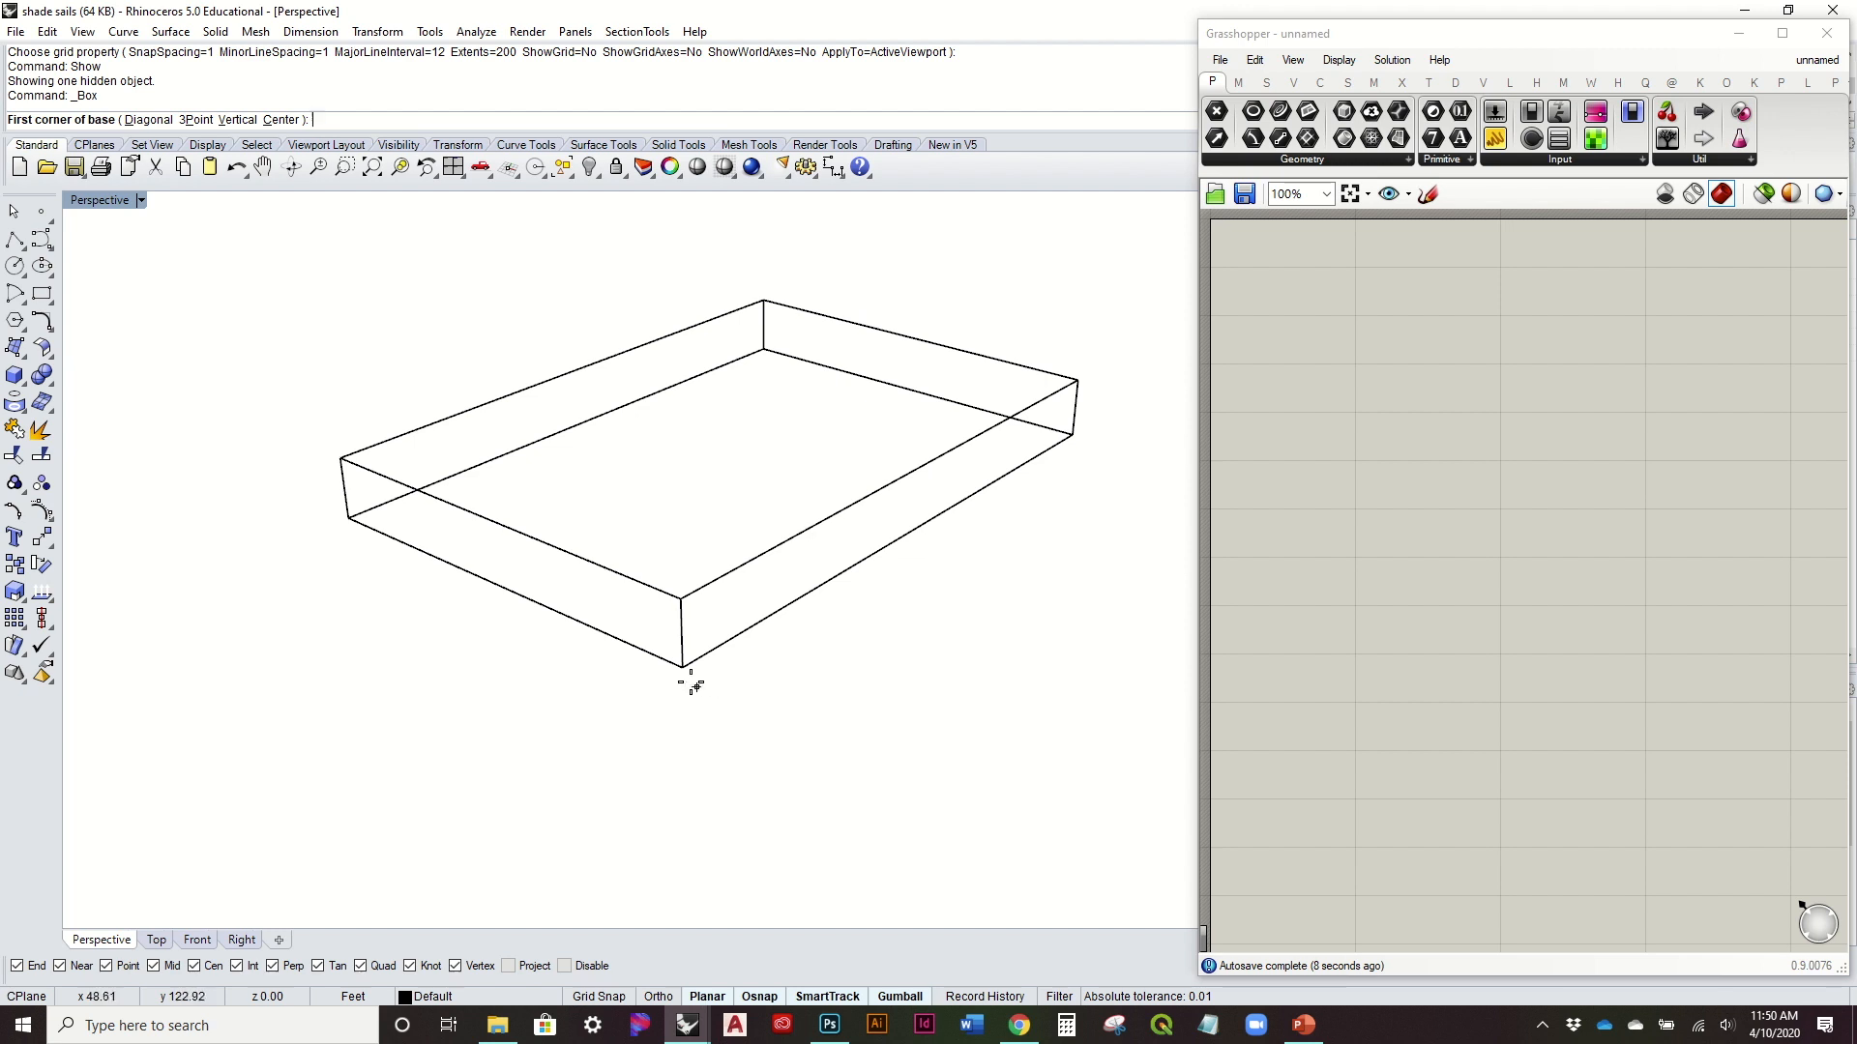
click(871, 805)
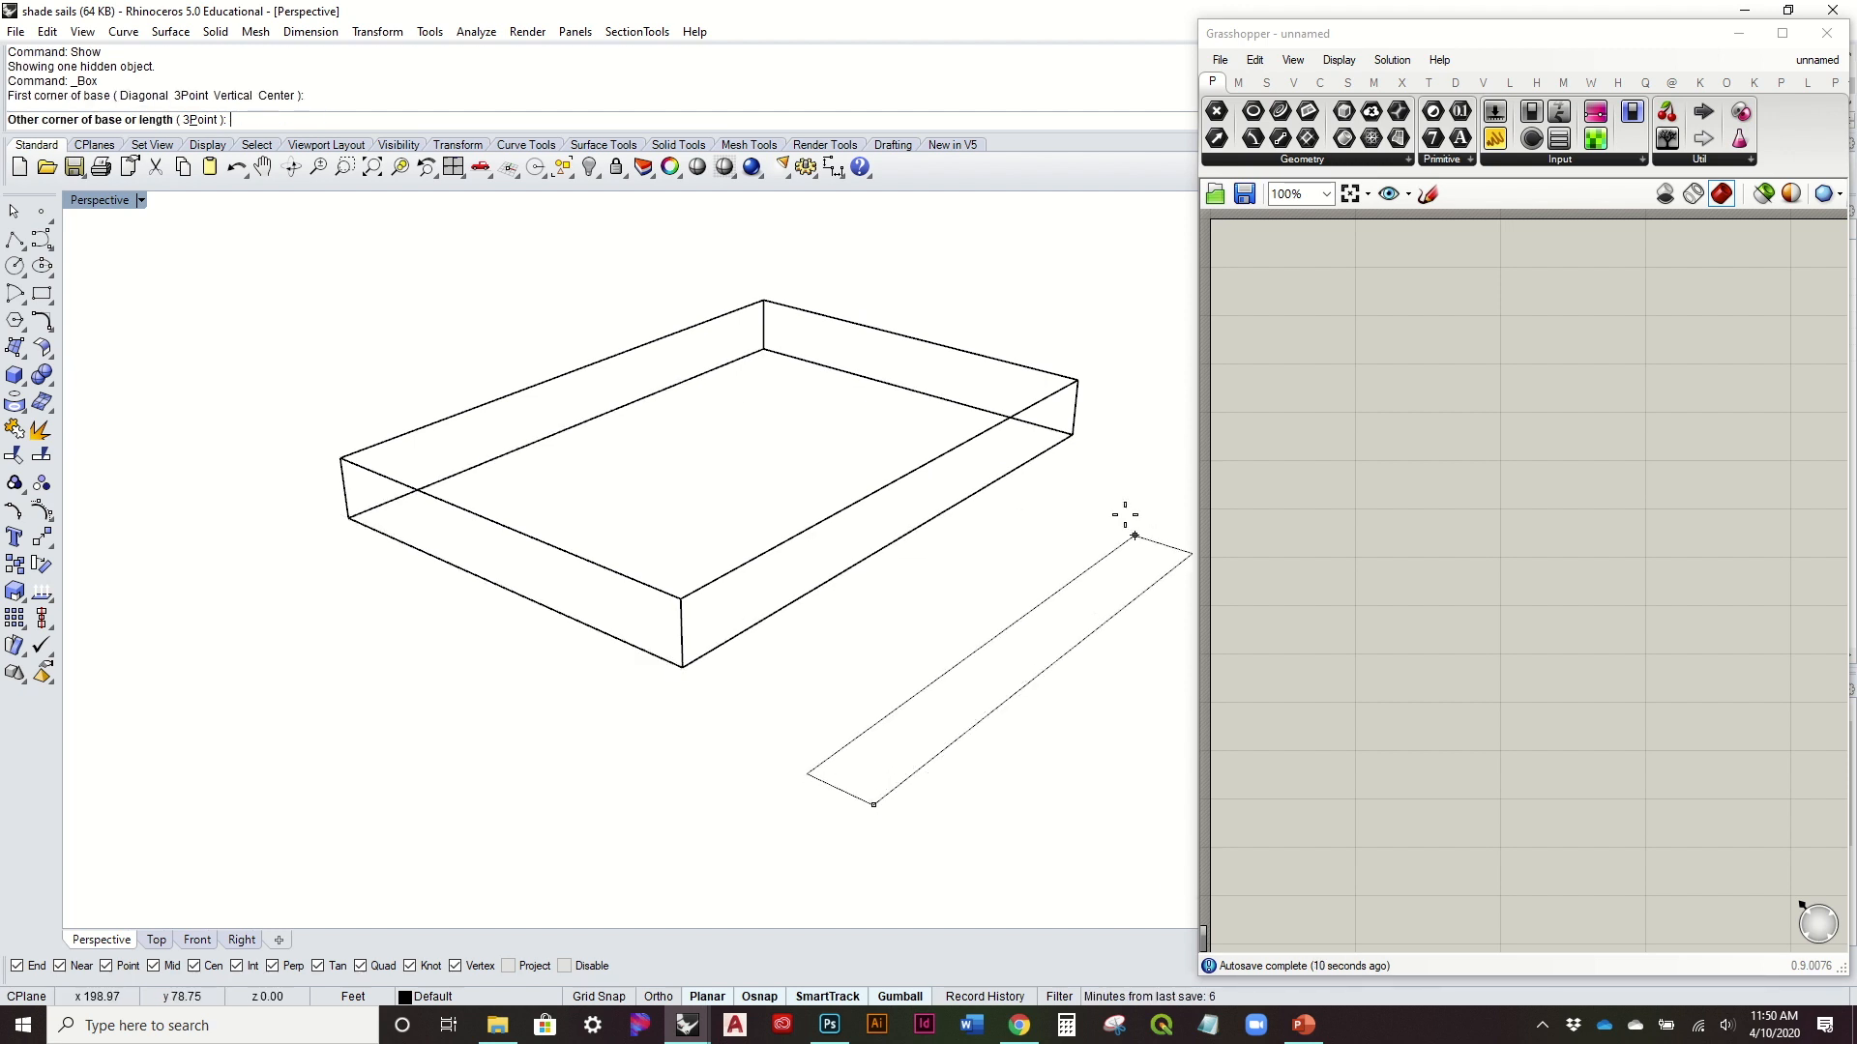
click(1107, 496)
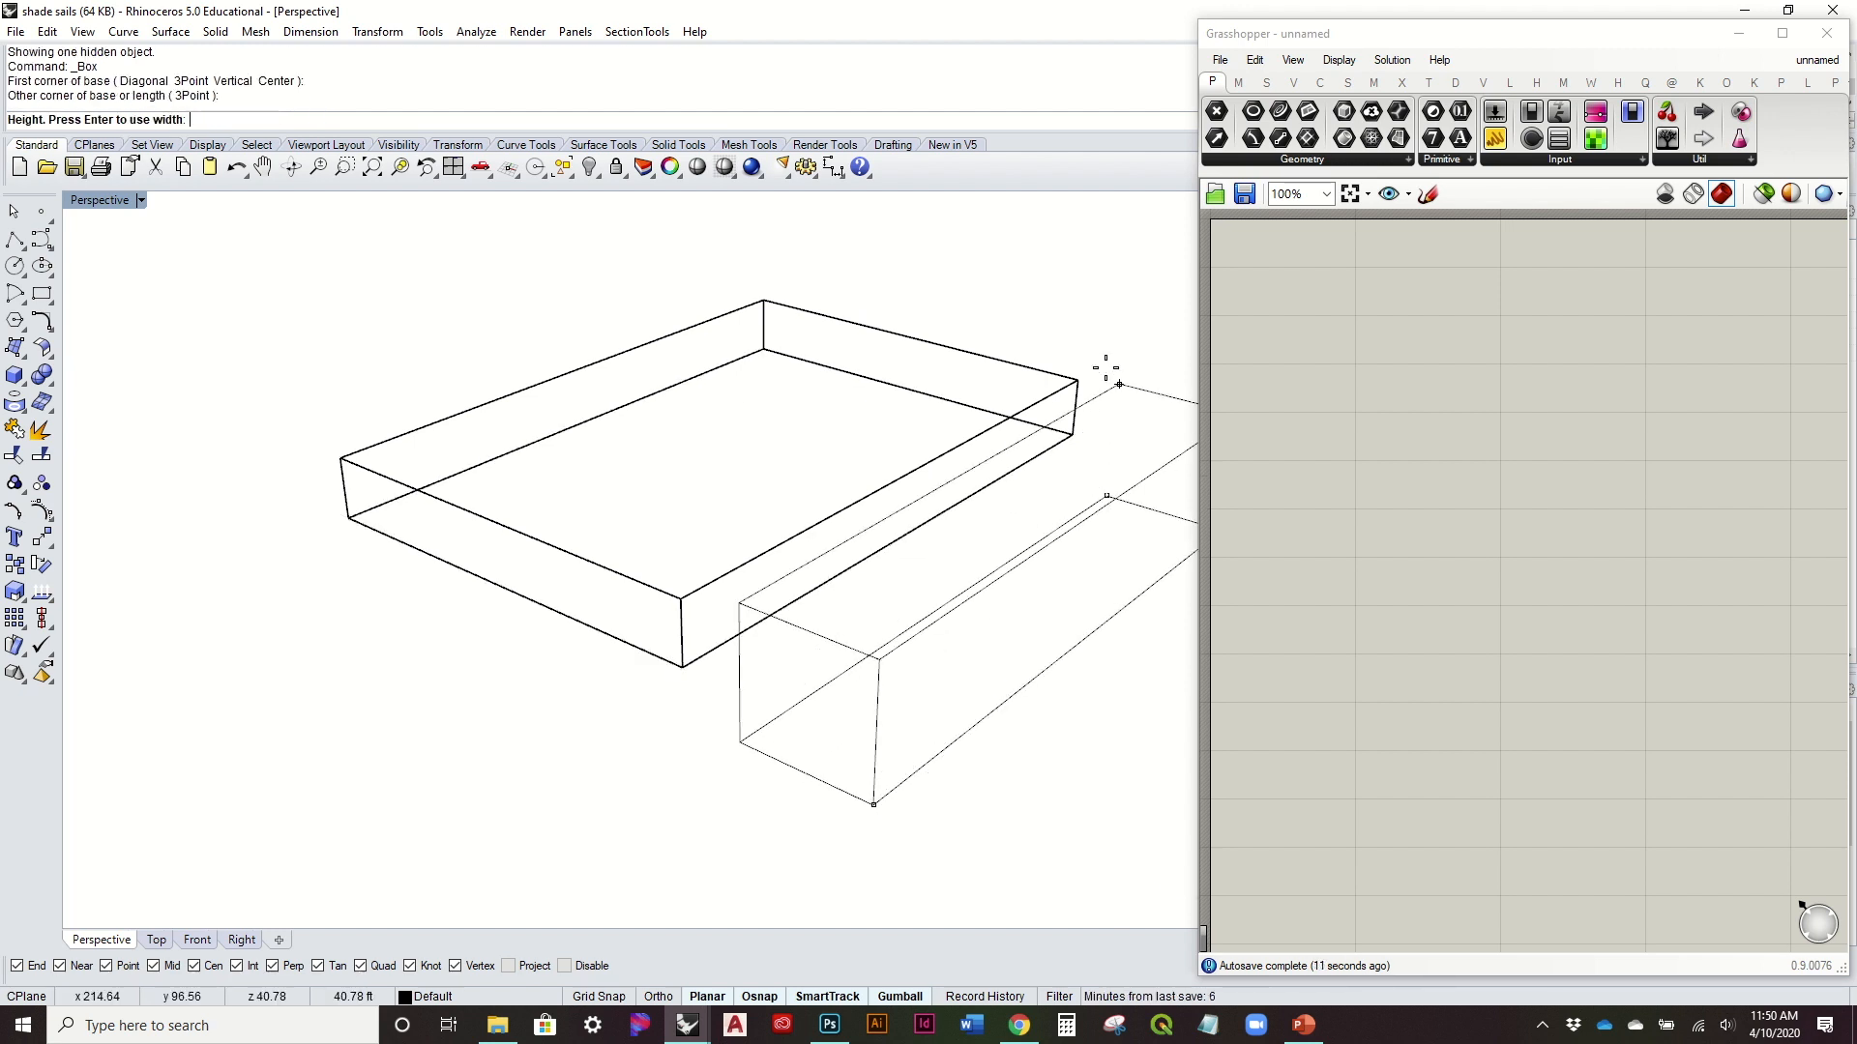
click(1101, 469)
right_drag(945, 622, 999, 708)
drag(1001, 703, 847, 523)
right_drag(846, 529, 771, 610)
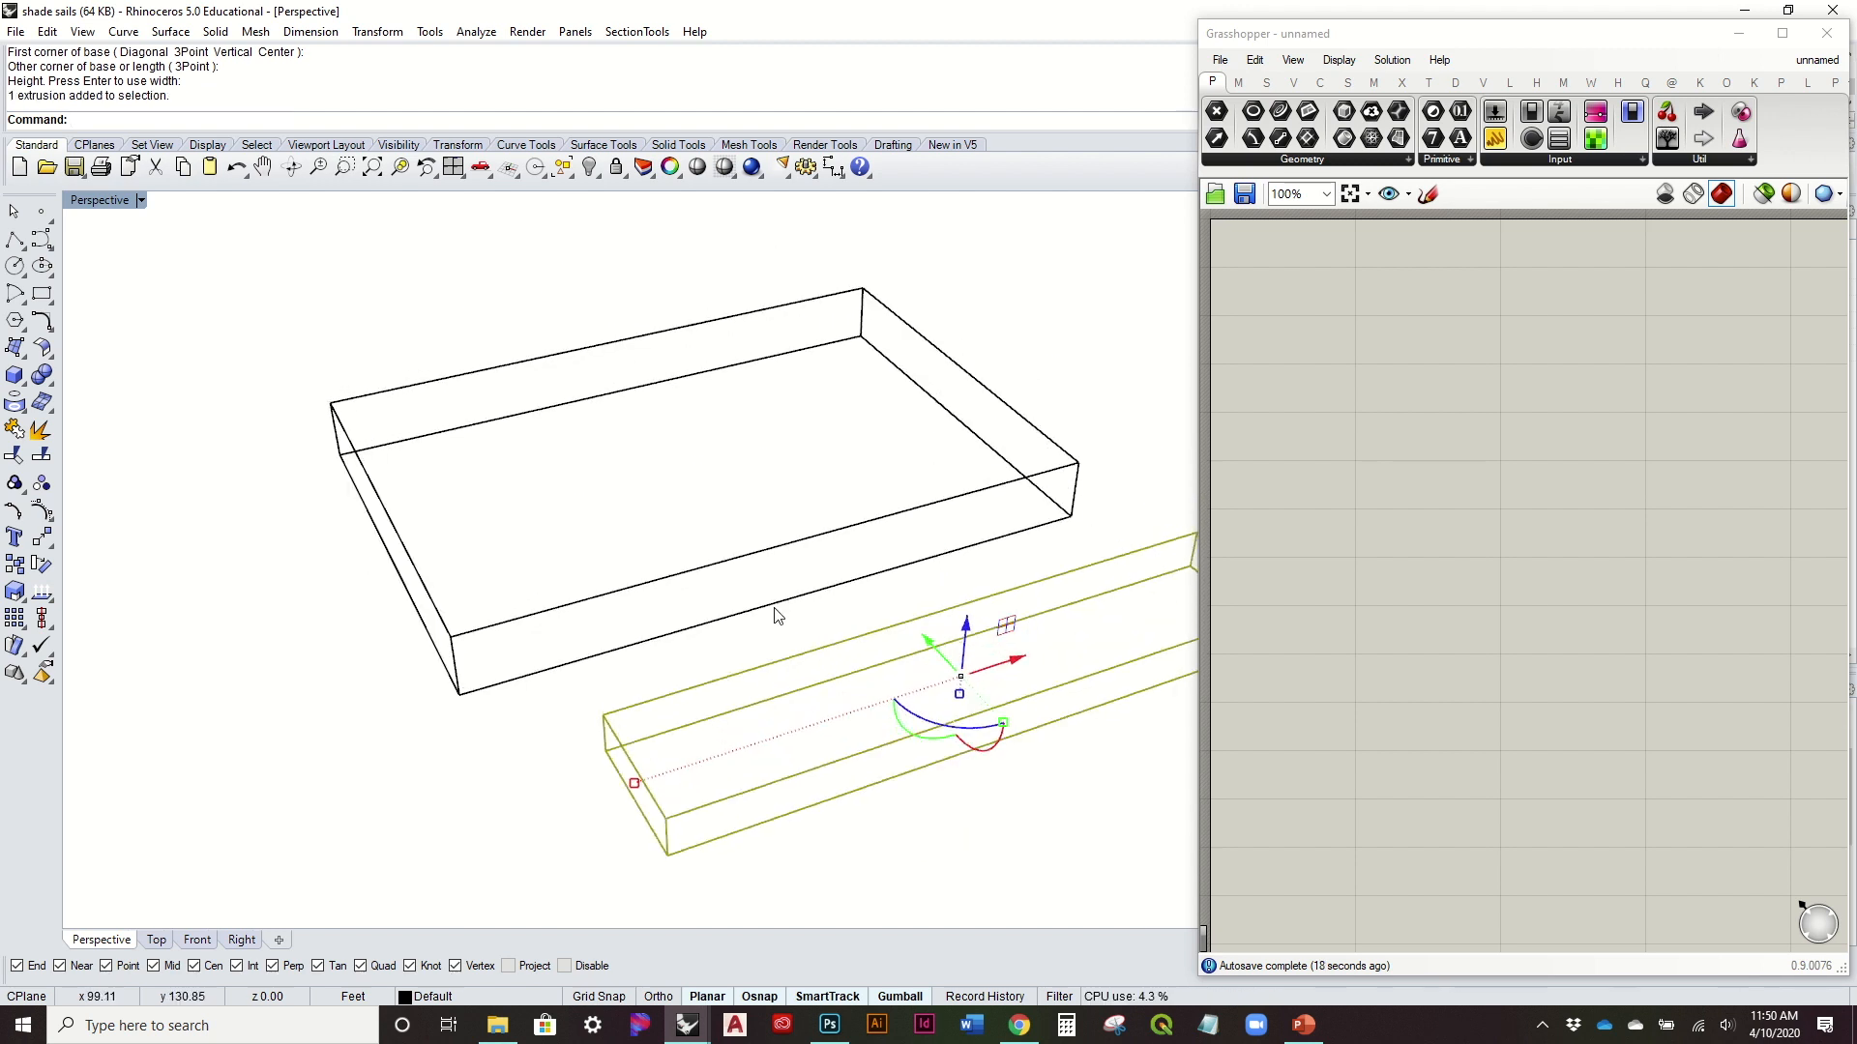
key(Delete)
Step: Add a Brep parameter to the canvas and reference the existing Rhino box in it
drag(803, 404, 802, 397)
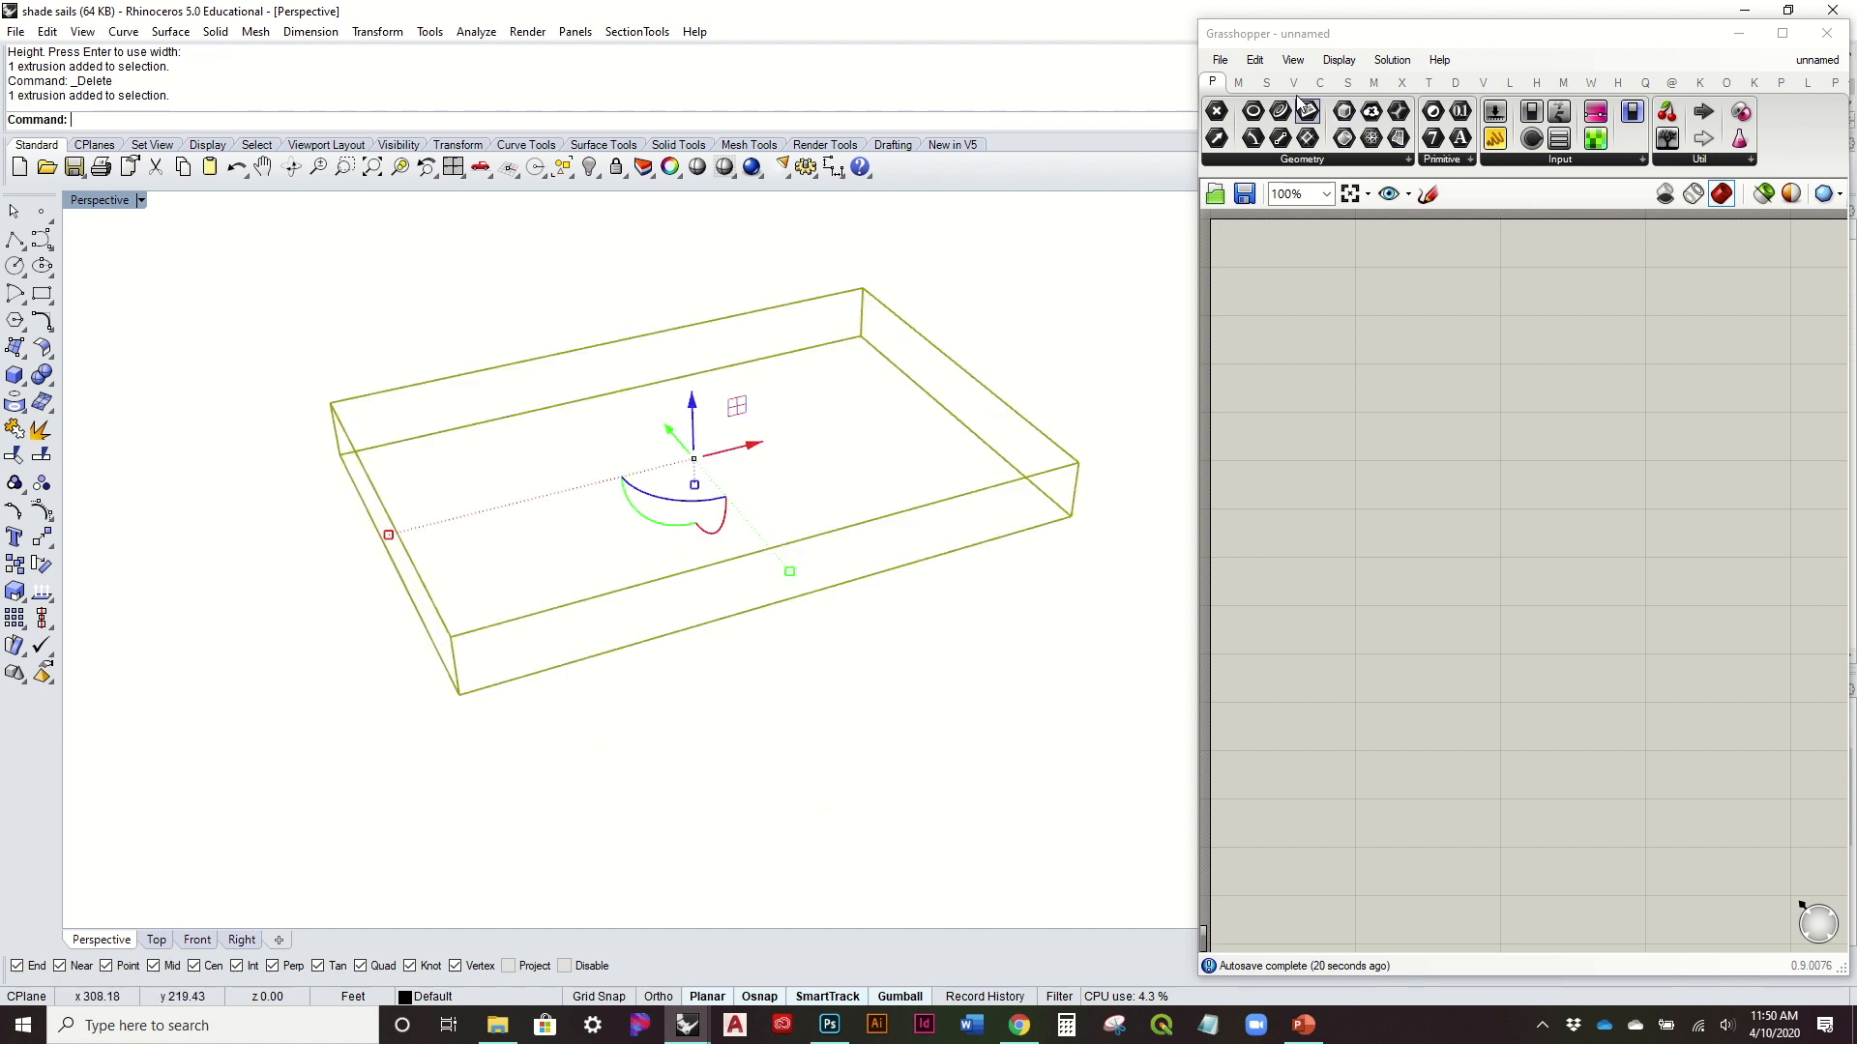
drag(1344, 138, 1309, 257)
drag(1276, 329, 1277, 329)
right_click(1277, 329)
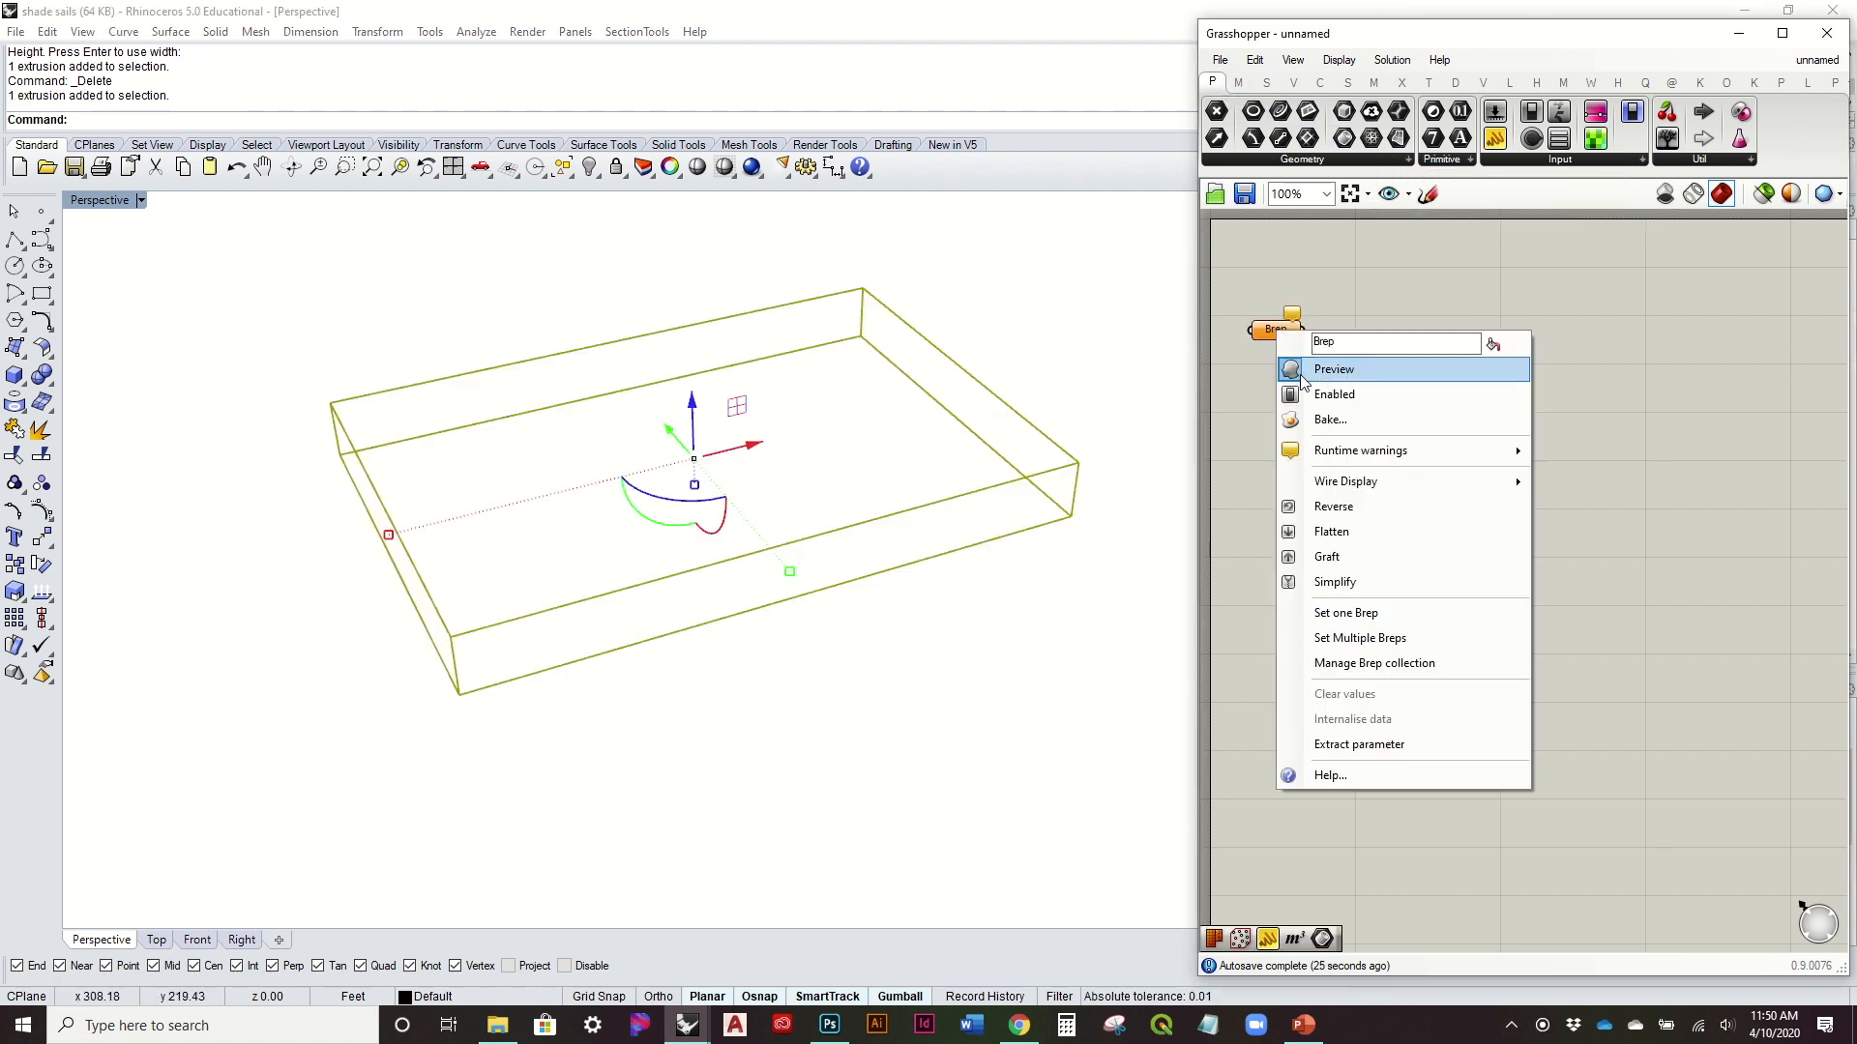
click(1365, 615)
click(1014, 642)
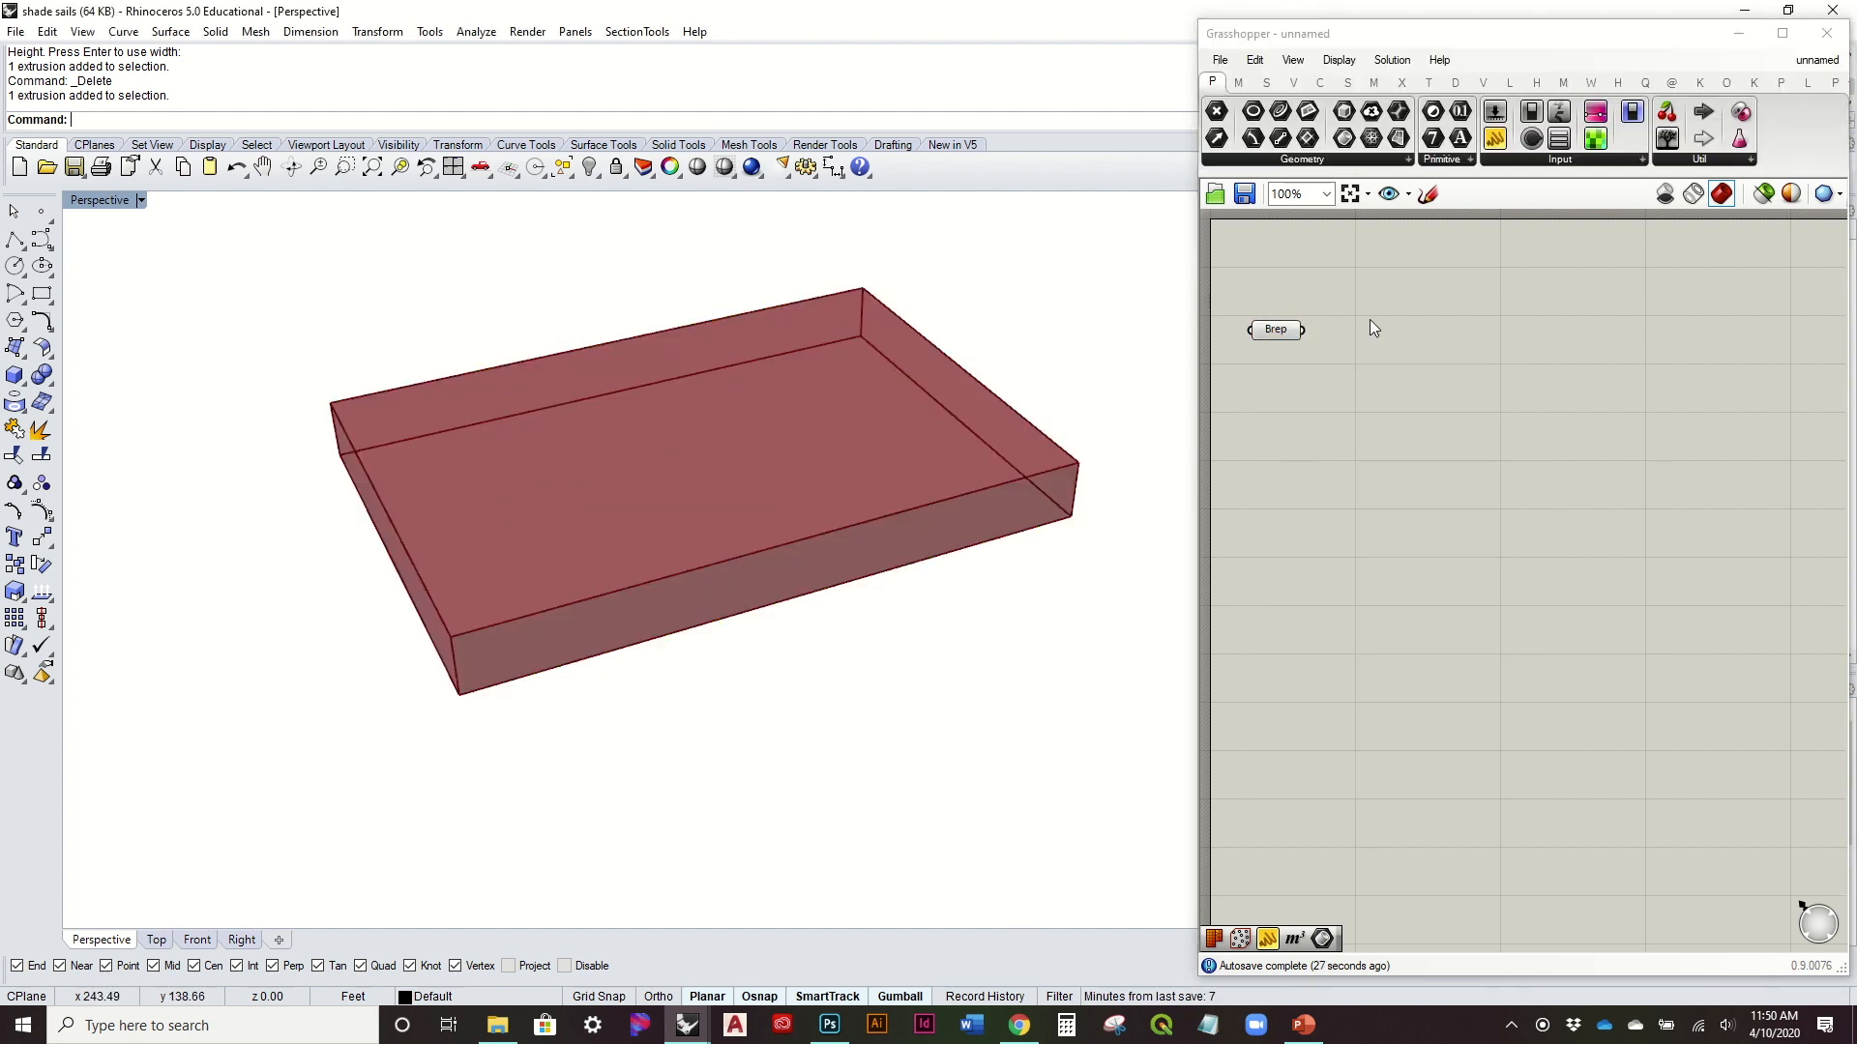
Step: Add a Populate 3D component and connect the Brep to its region input
click(1293, 83)
click(1302, 159)
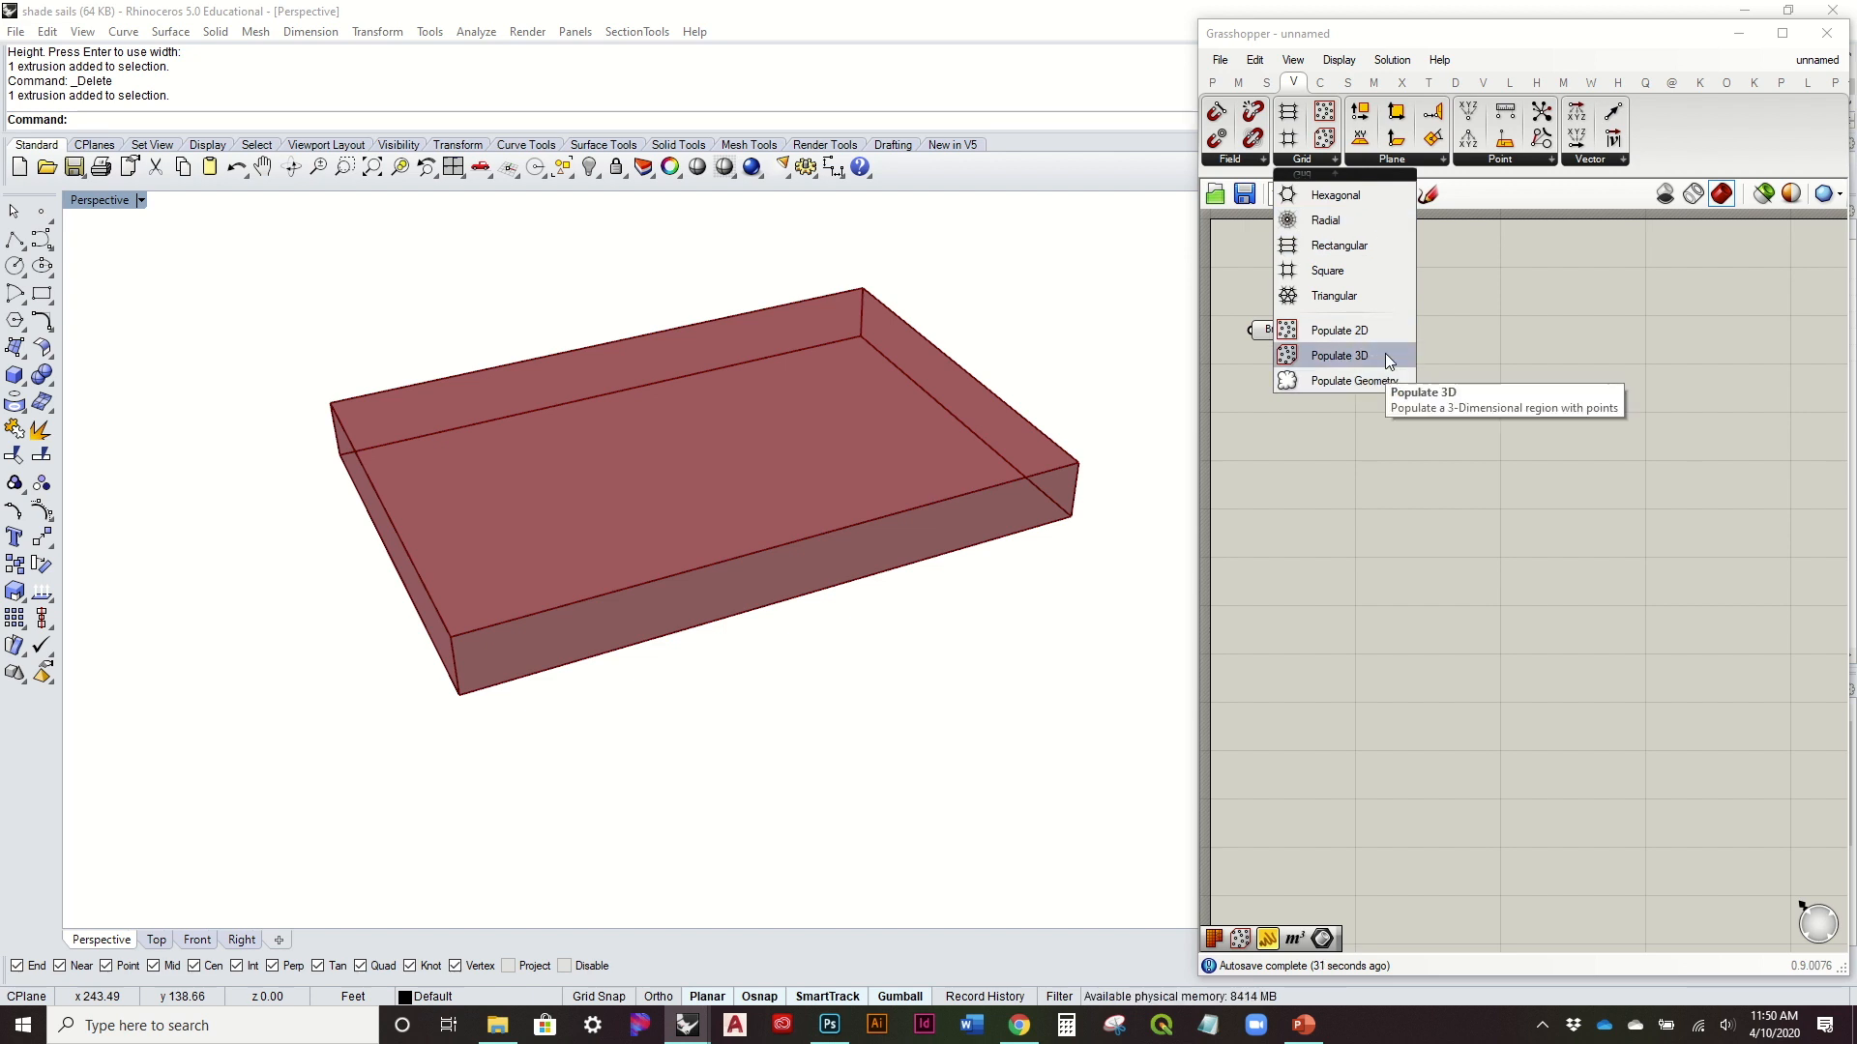
drag(1385, 352, 1492, 367)
drag(1365, 329, 1458, 331)
right_drag(431, 539, 733, 479)
right_drag(1493, 368, 1470, 405)
drag(1470, 405, 1465, 385)
click(1301, 444)
right_drag(1301, 444, 1343, 435)
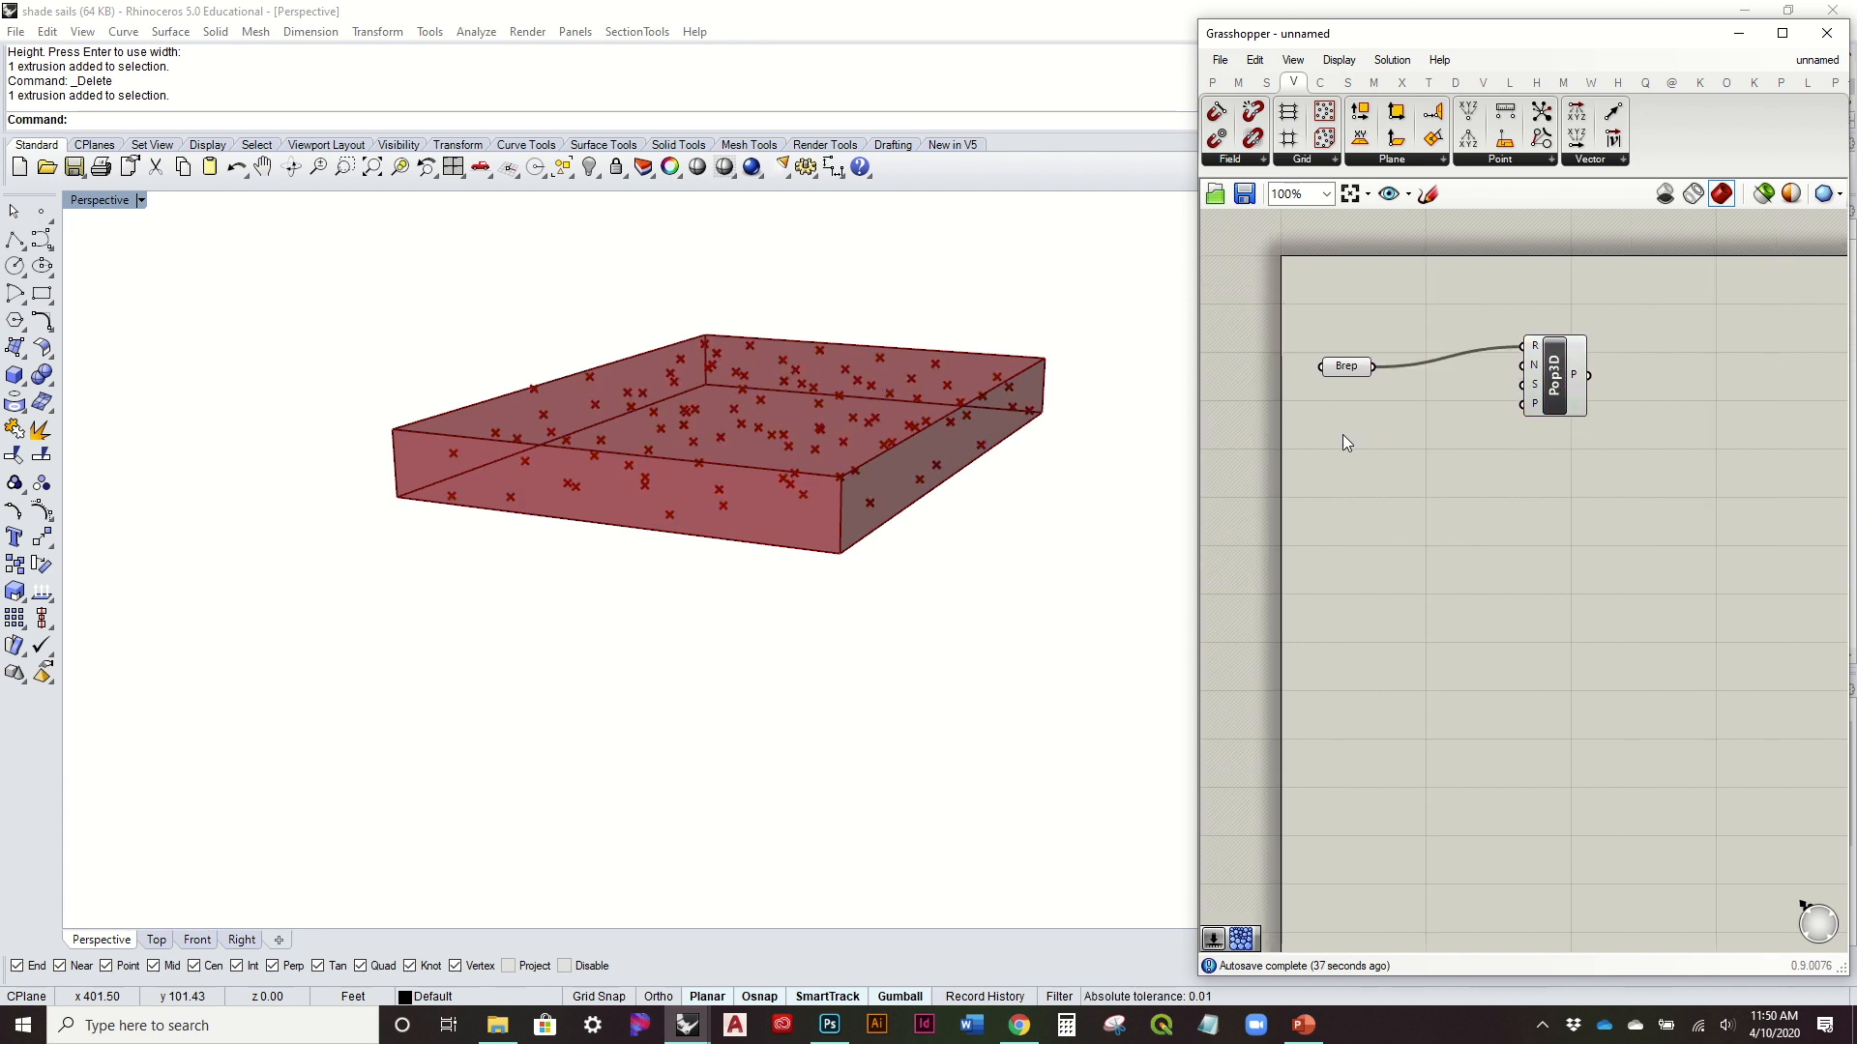
Step: Create a number slider with the value 25 and connect it to the count input of Populate 3D
drag(1360, 375, 1380, 346)
double_click(1381, 427)
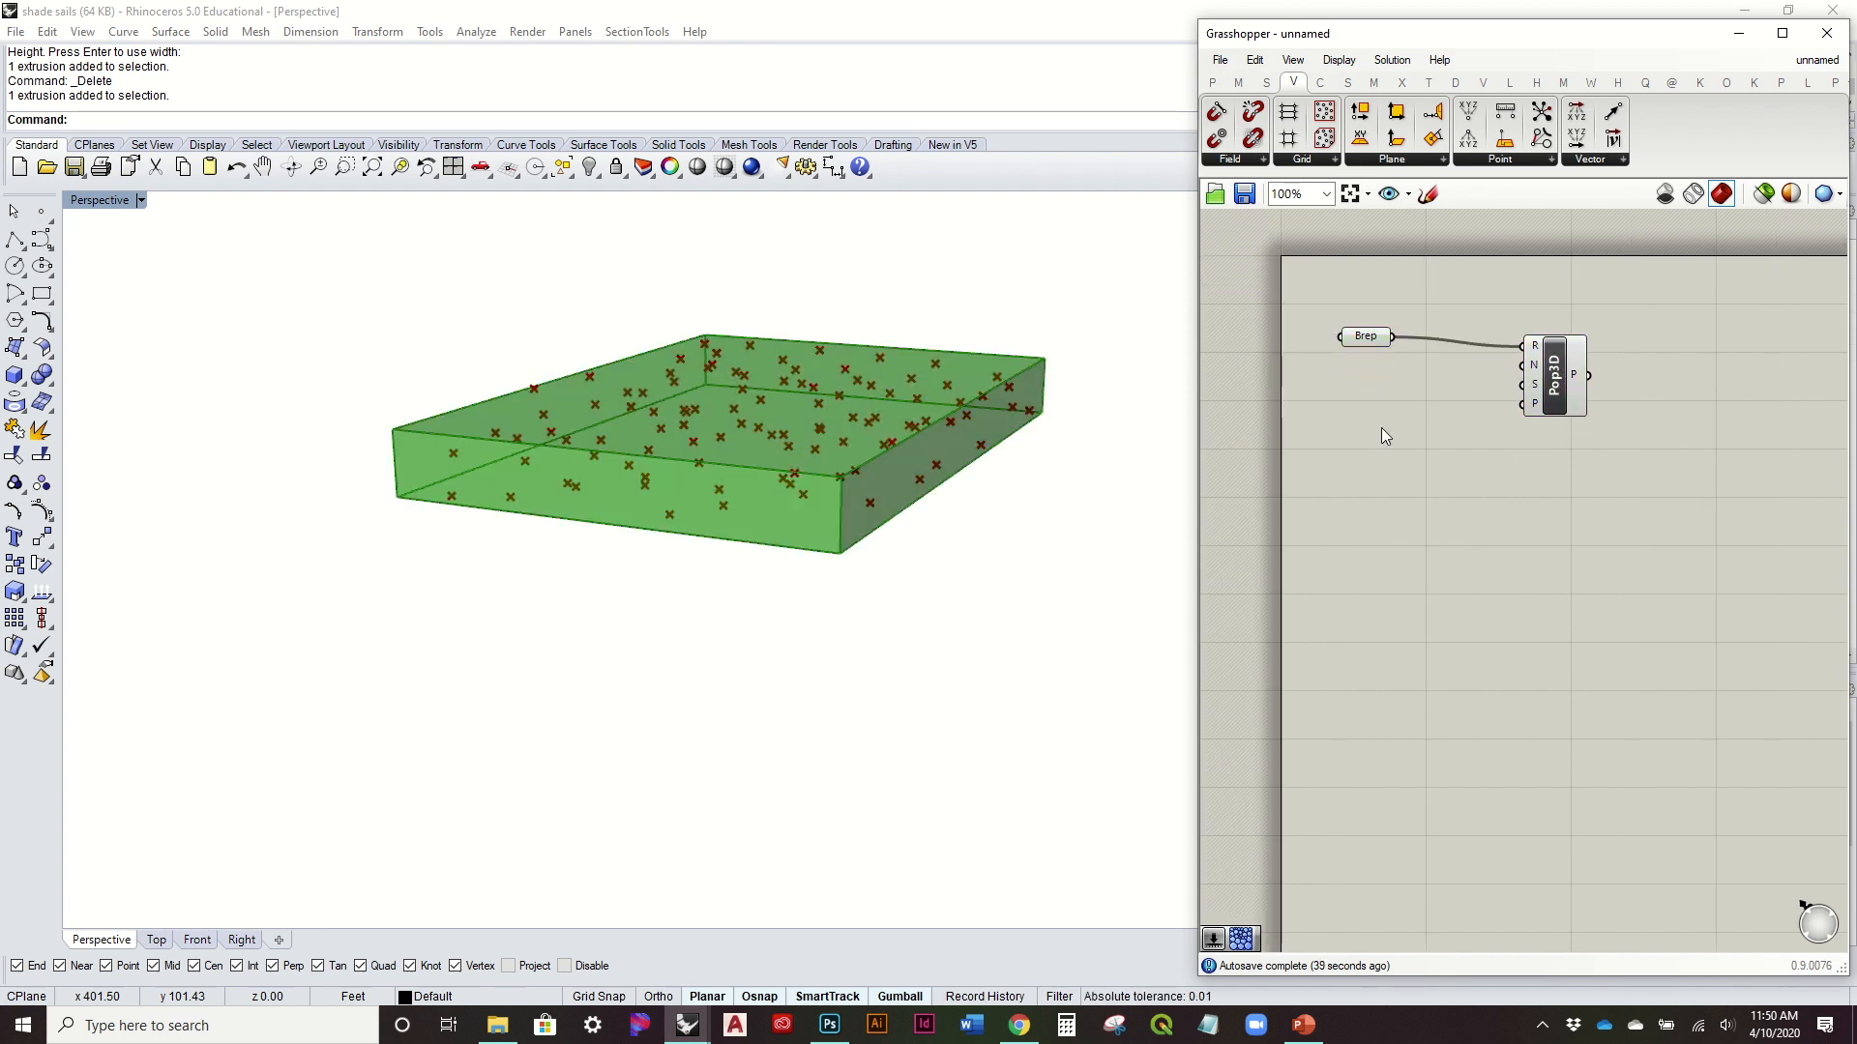
text(25)
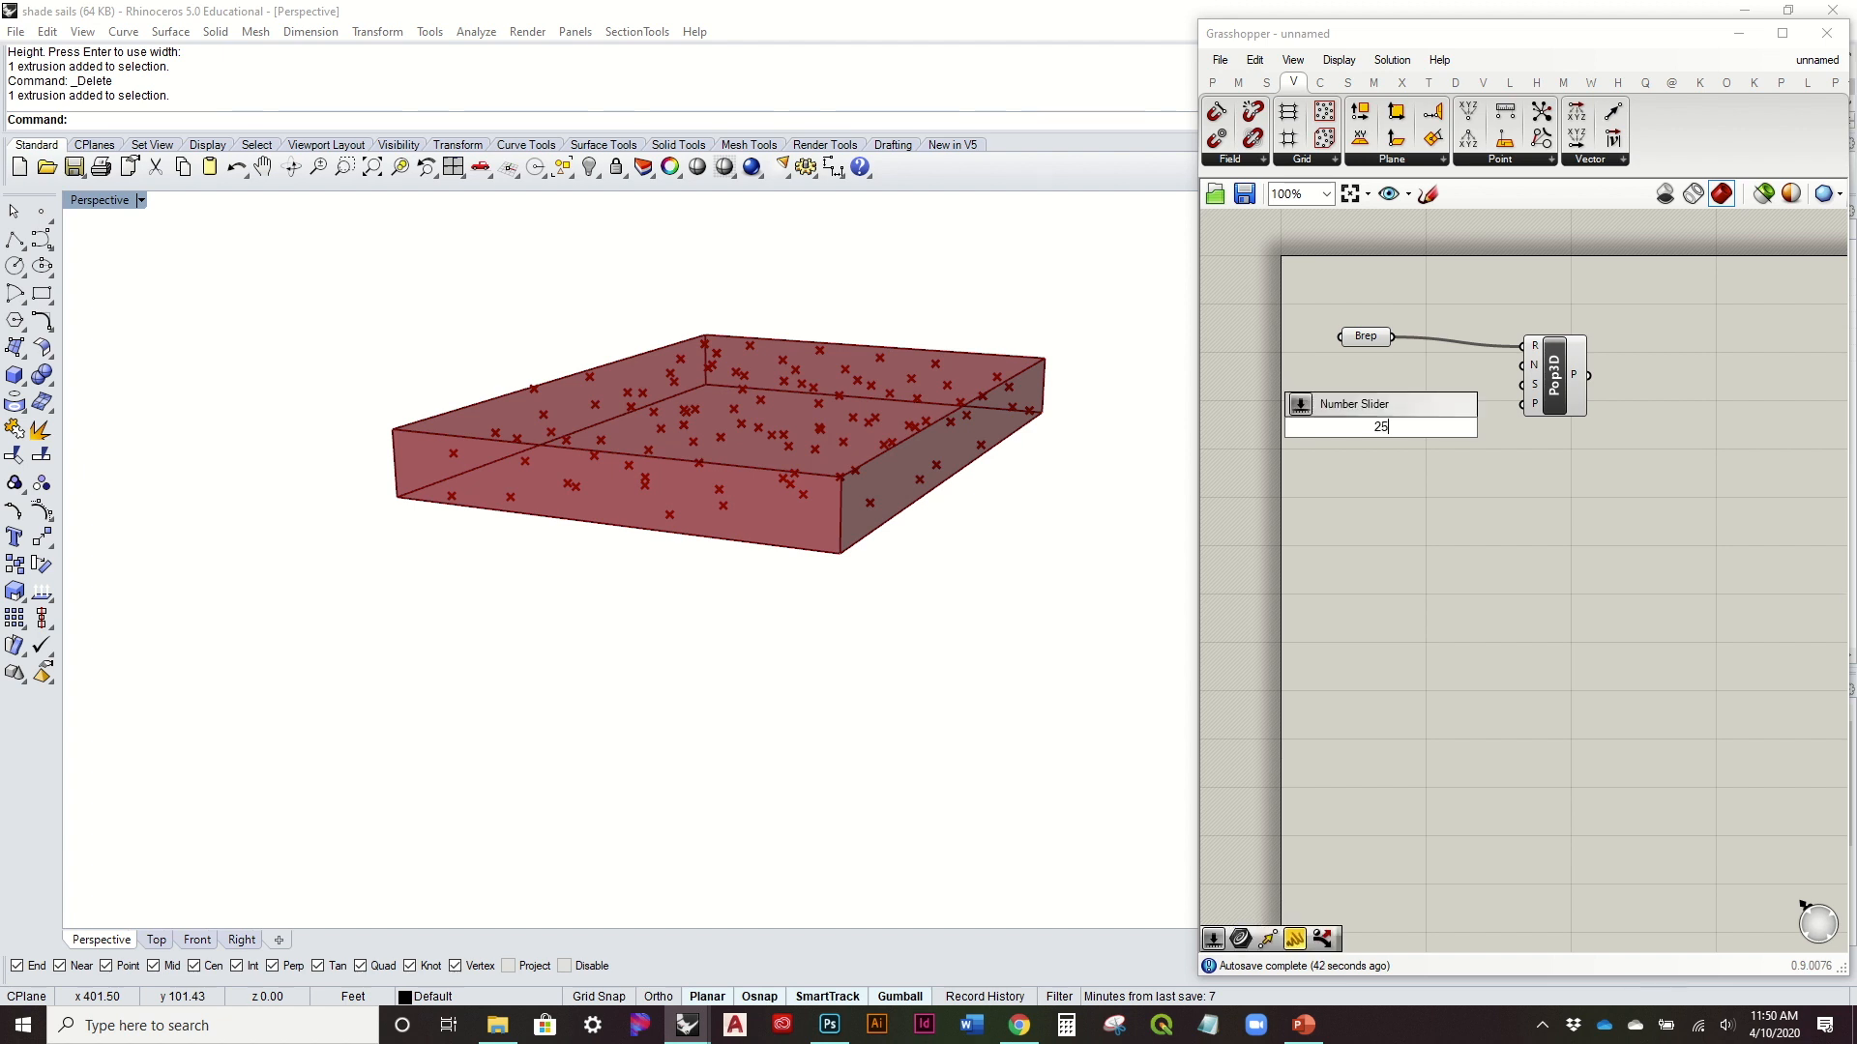
key(Return)
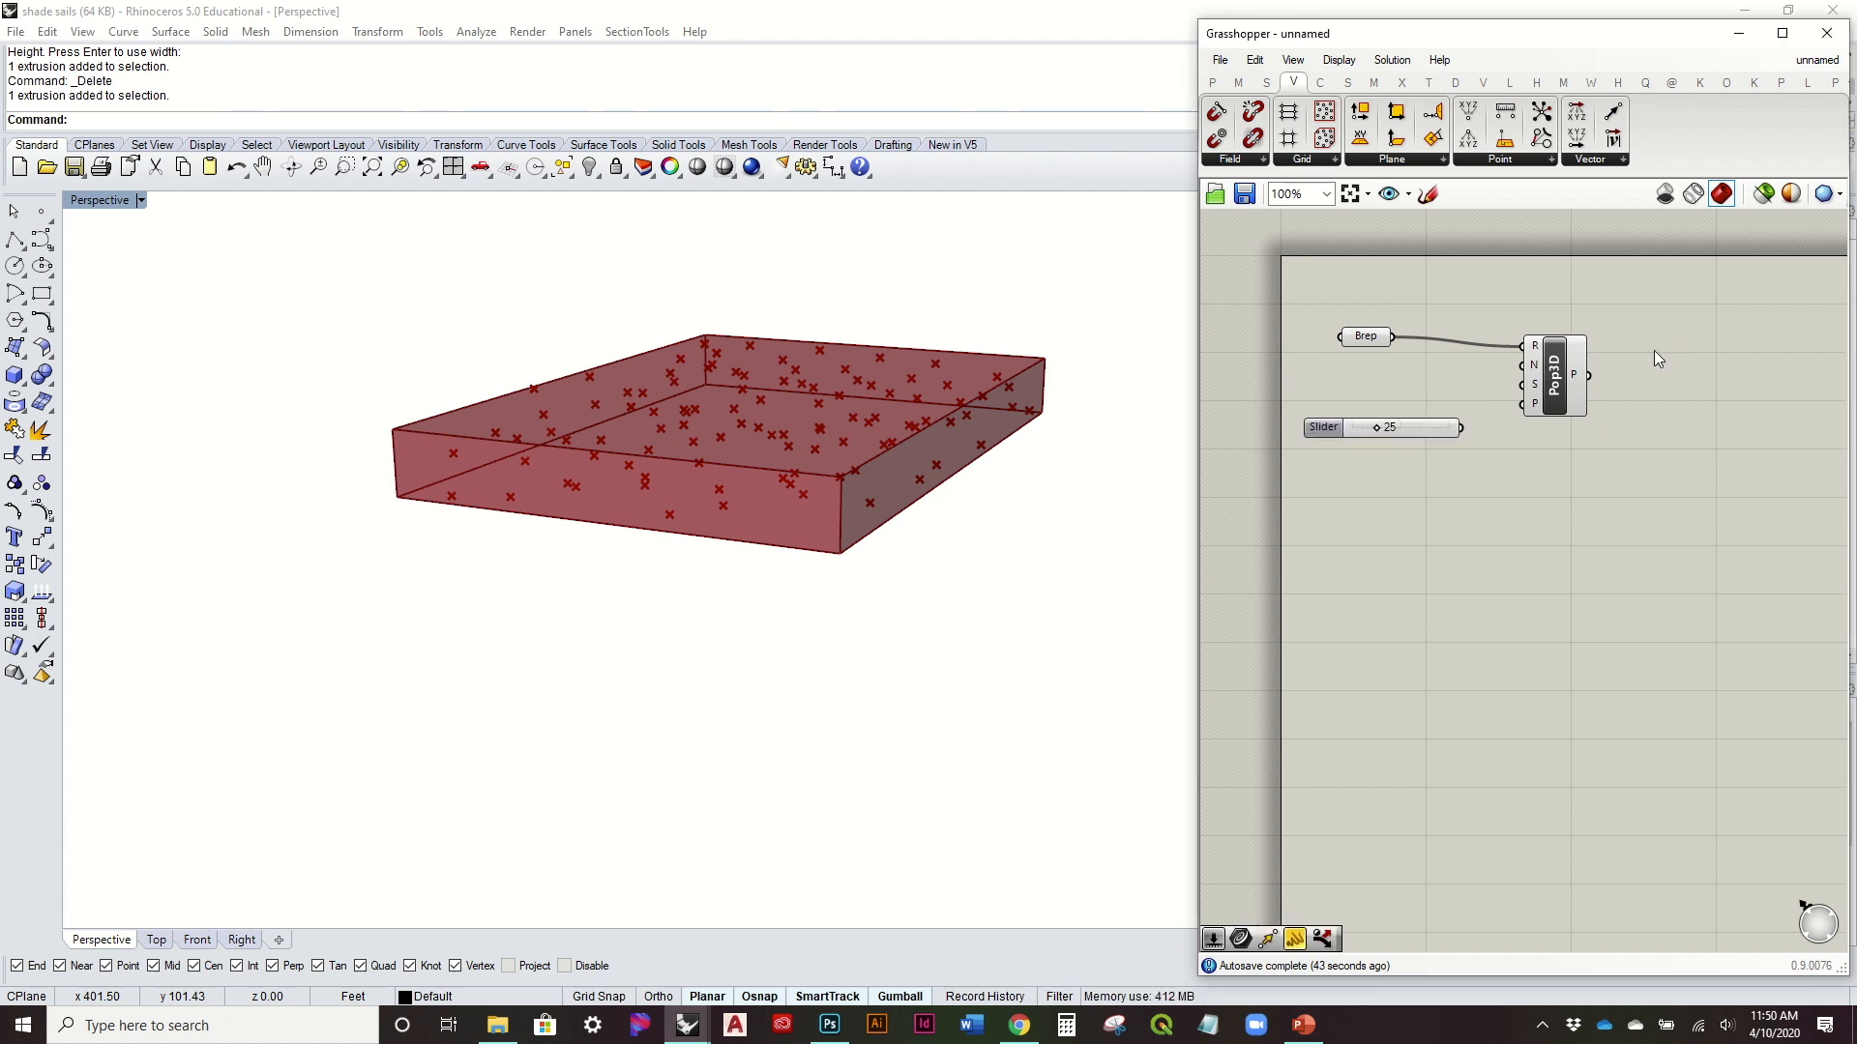
drag(1462, 428, 1524, 366)
drag(1323, 427, 1391, 348)
right_drag(870, 435, 750, 609)
click(1595, 586)
right_drag(1655, 494, 1629, 508)
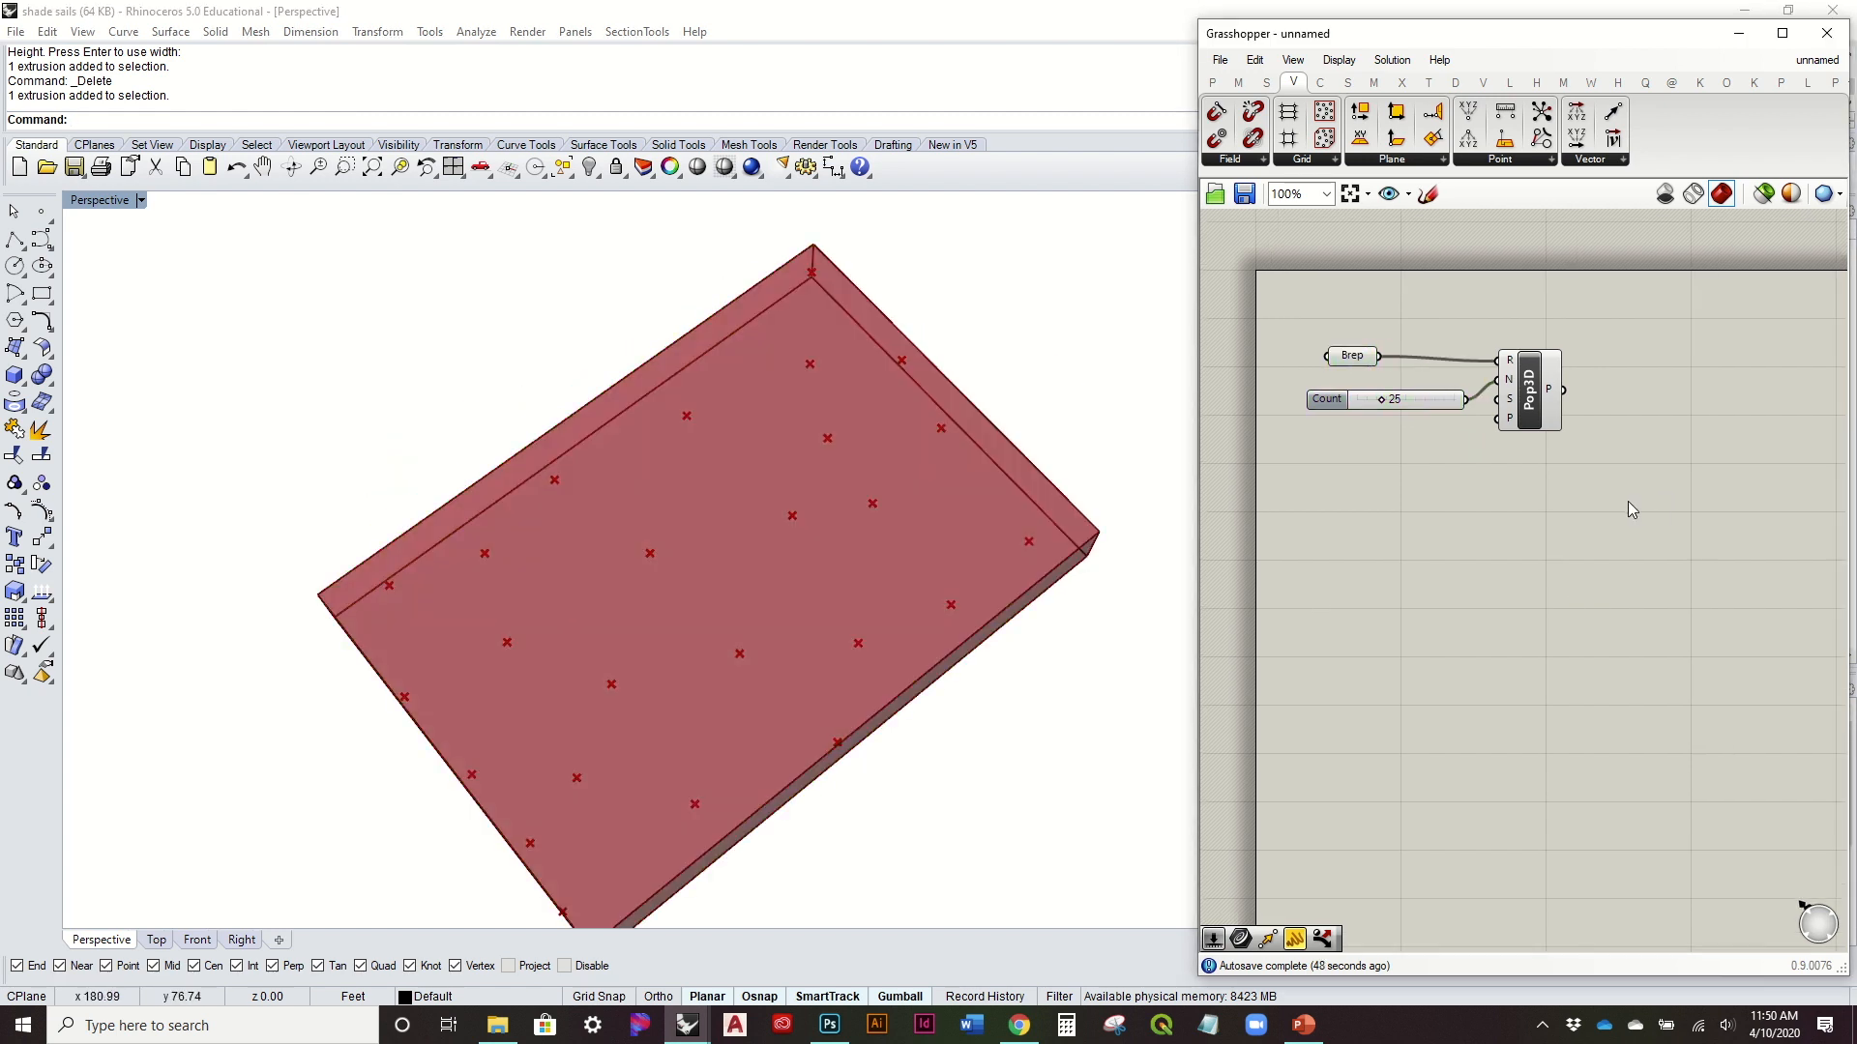
Step: Turn off the preview of the Brep parameter and place it closer to Populate 3D
click(1353, 356)
right_click(1359, 356)
click(1419, 390)
right_drag(932, 642, 571, 426)
right_drag(1621, 464, 1529, 525)
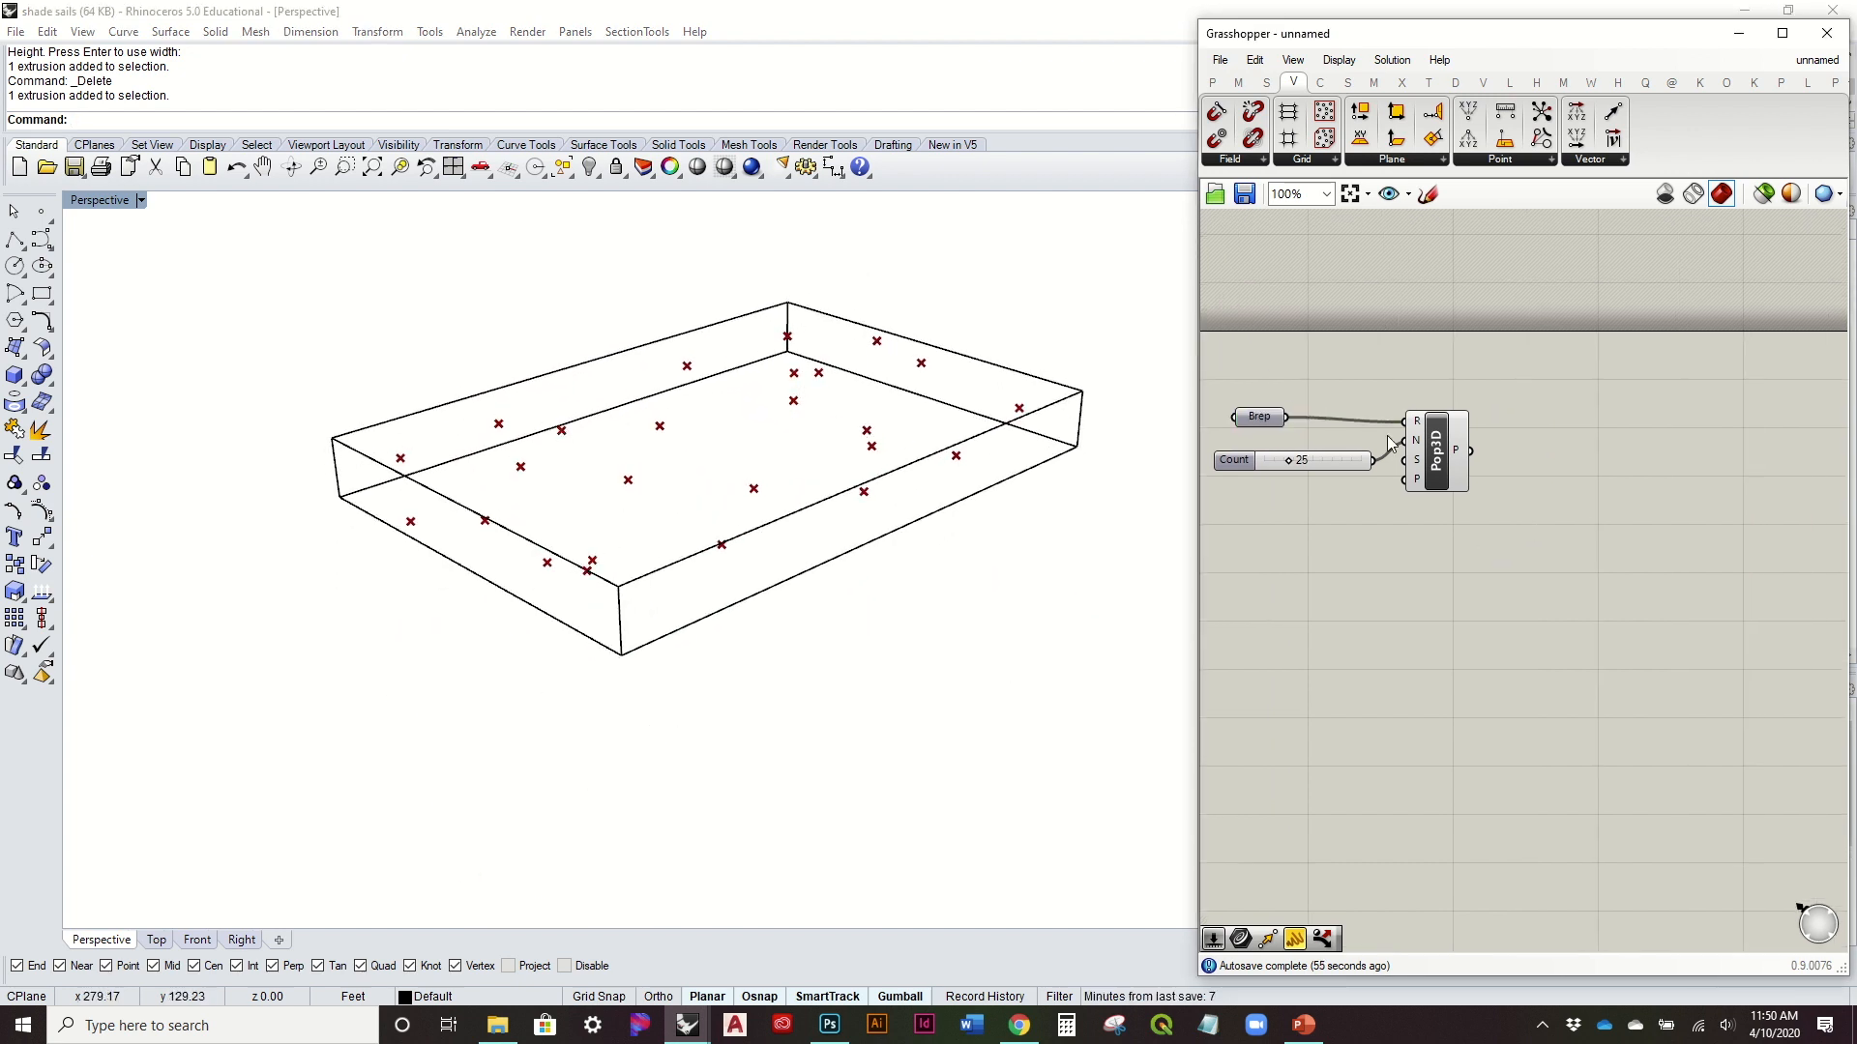
drag(1255, 425, 1319, 430)
click(1449, 302)
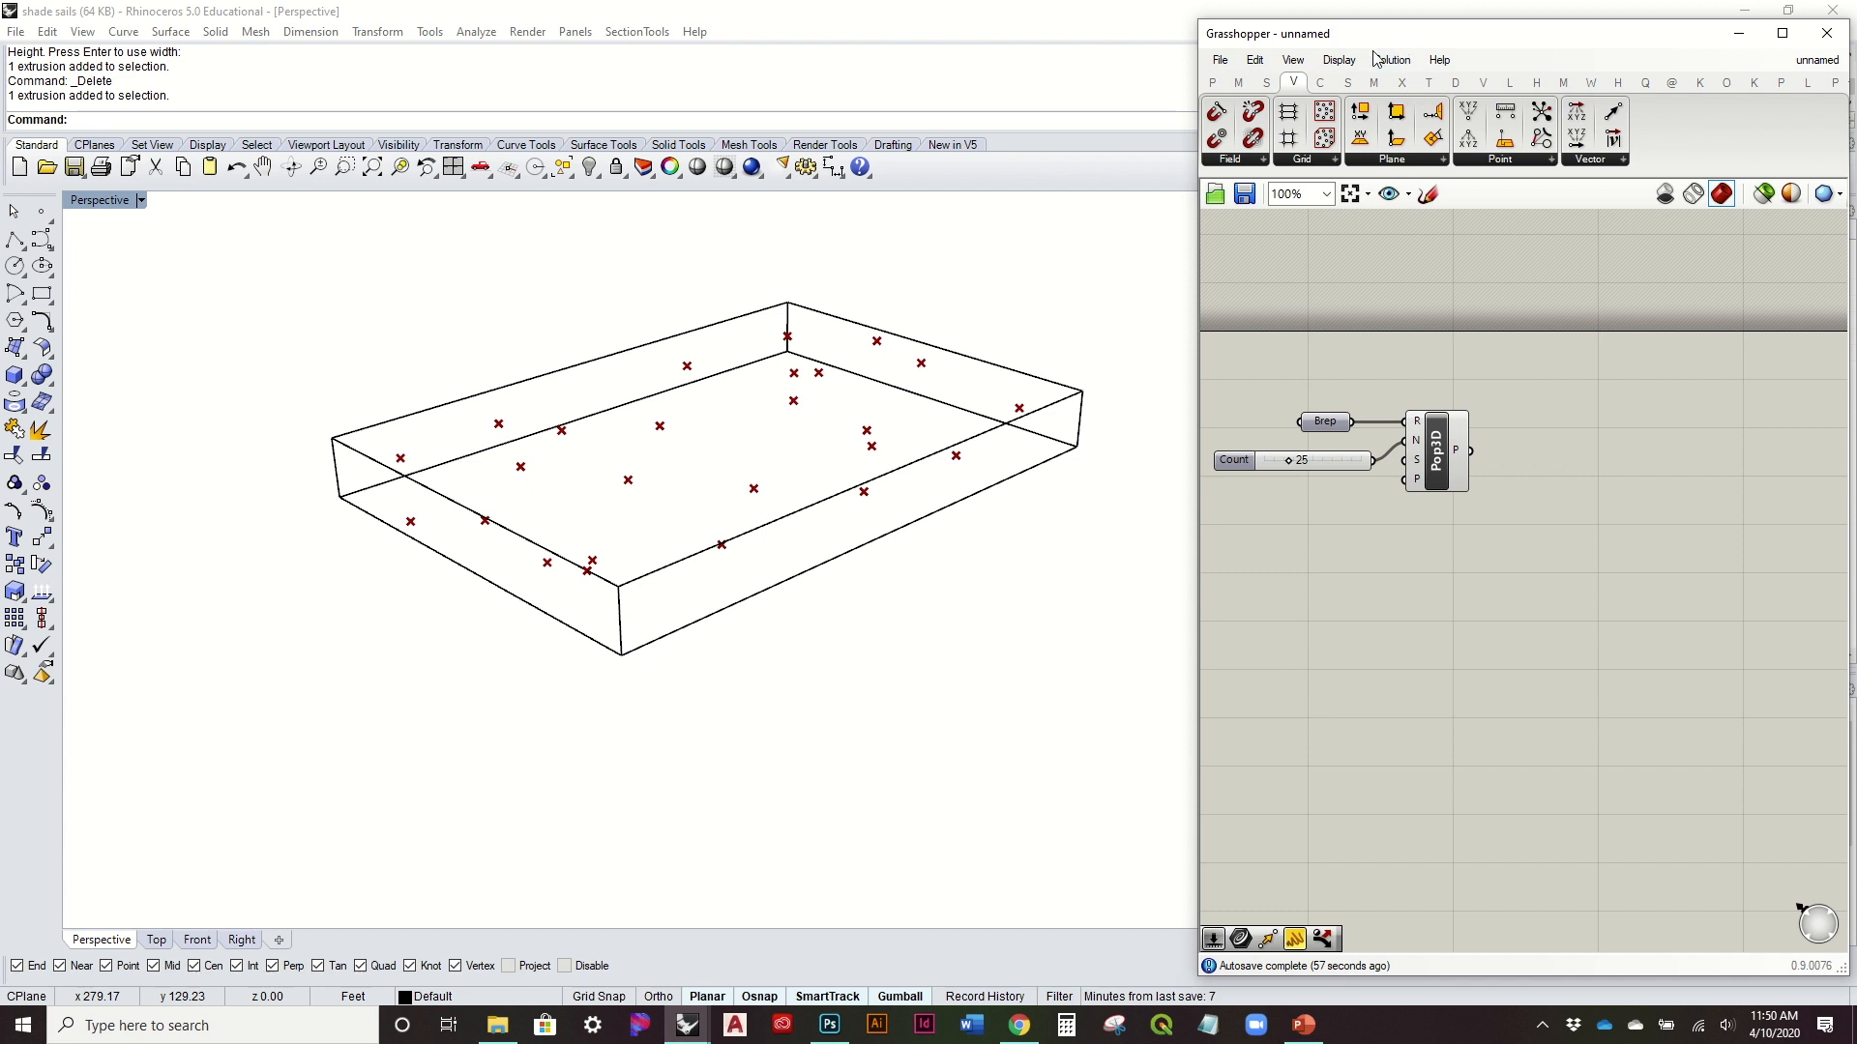
Step: Add a Delaunay Mesh component and feed it the Populate 3D points
click(1373, 82)
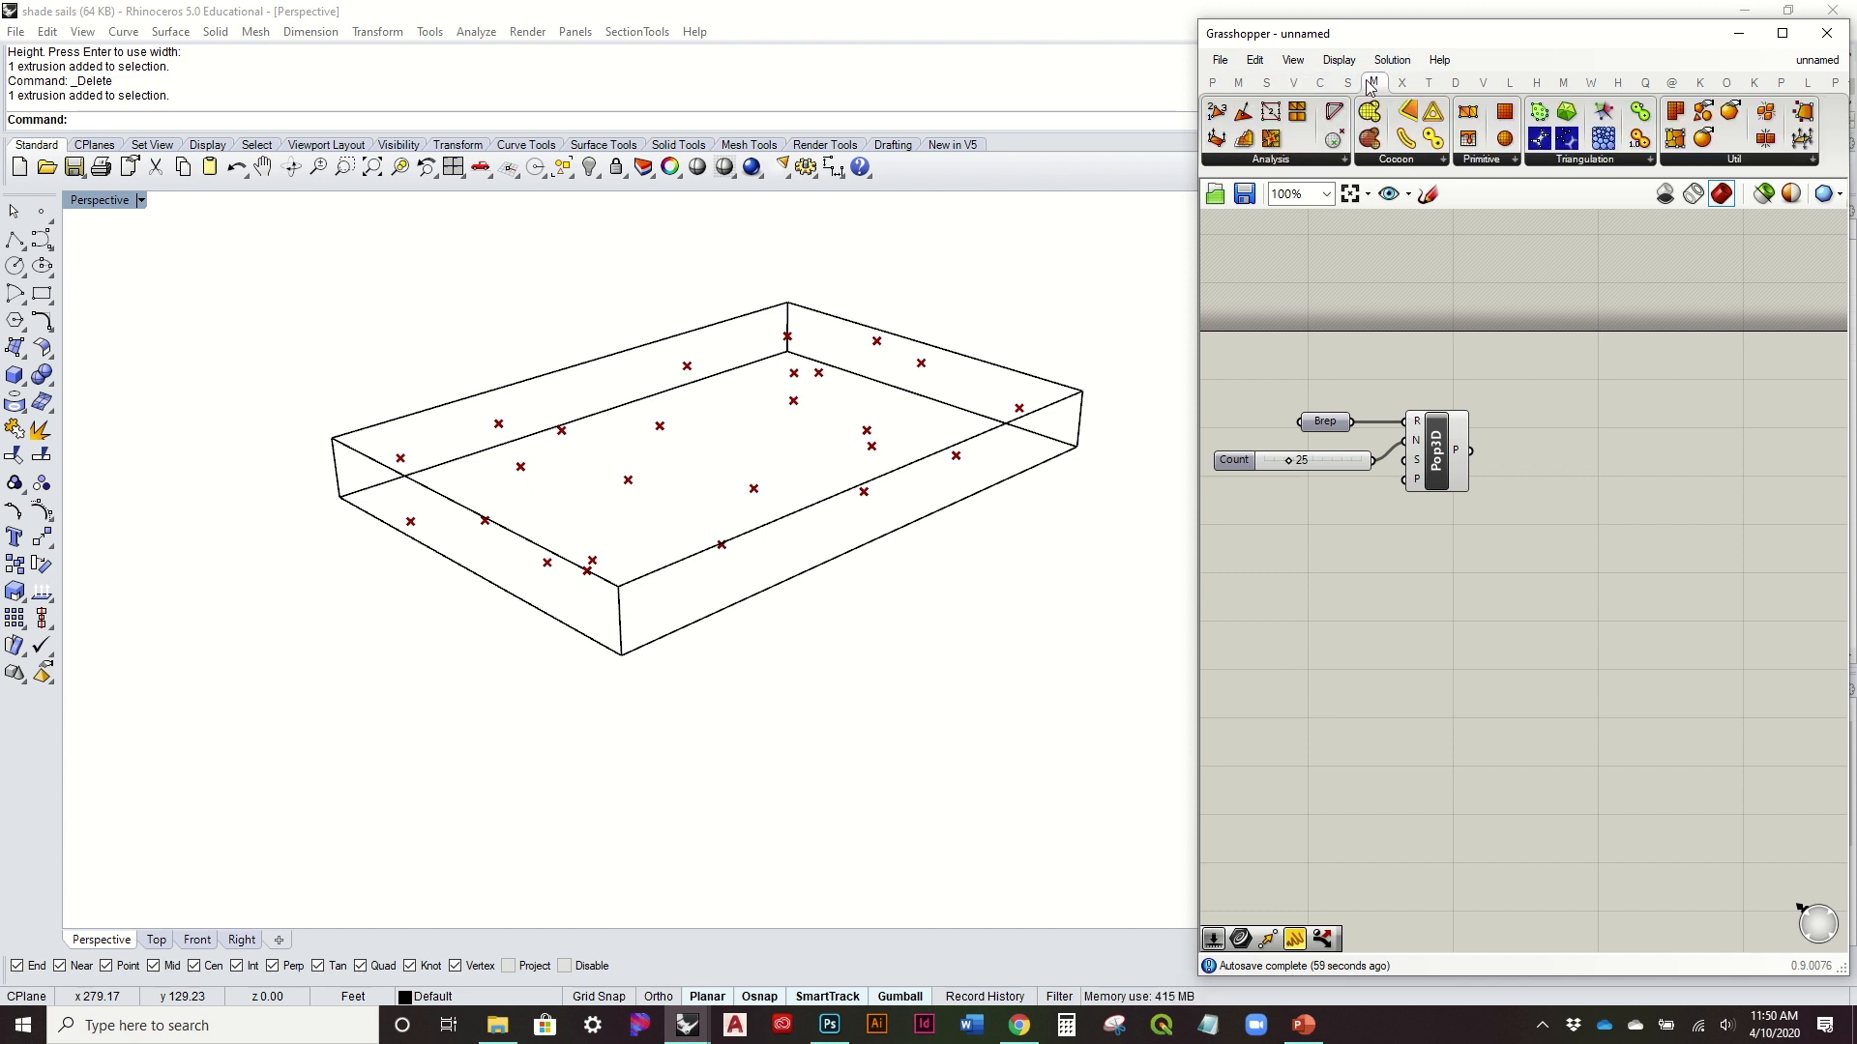
click(1623, 162)
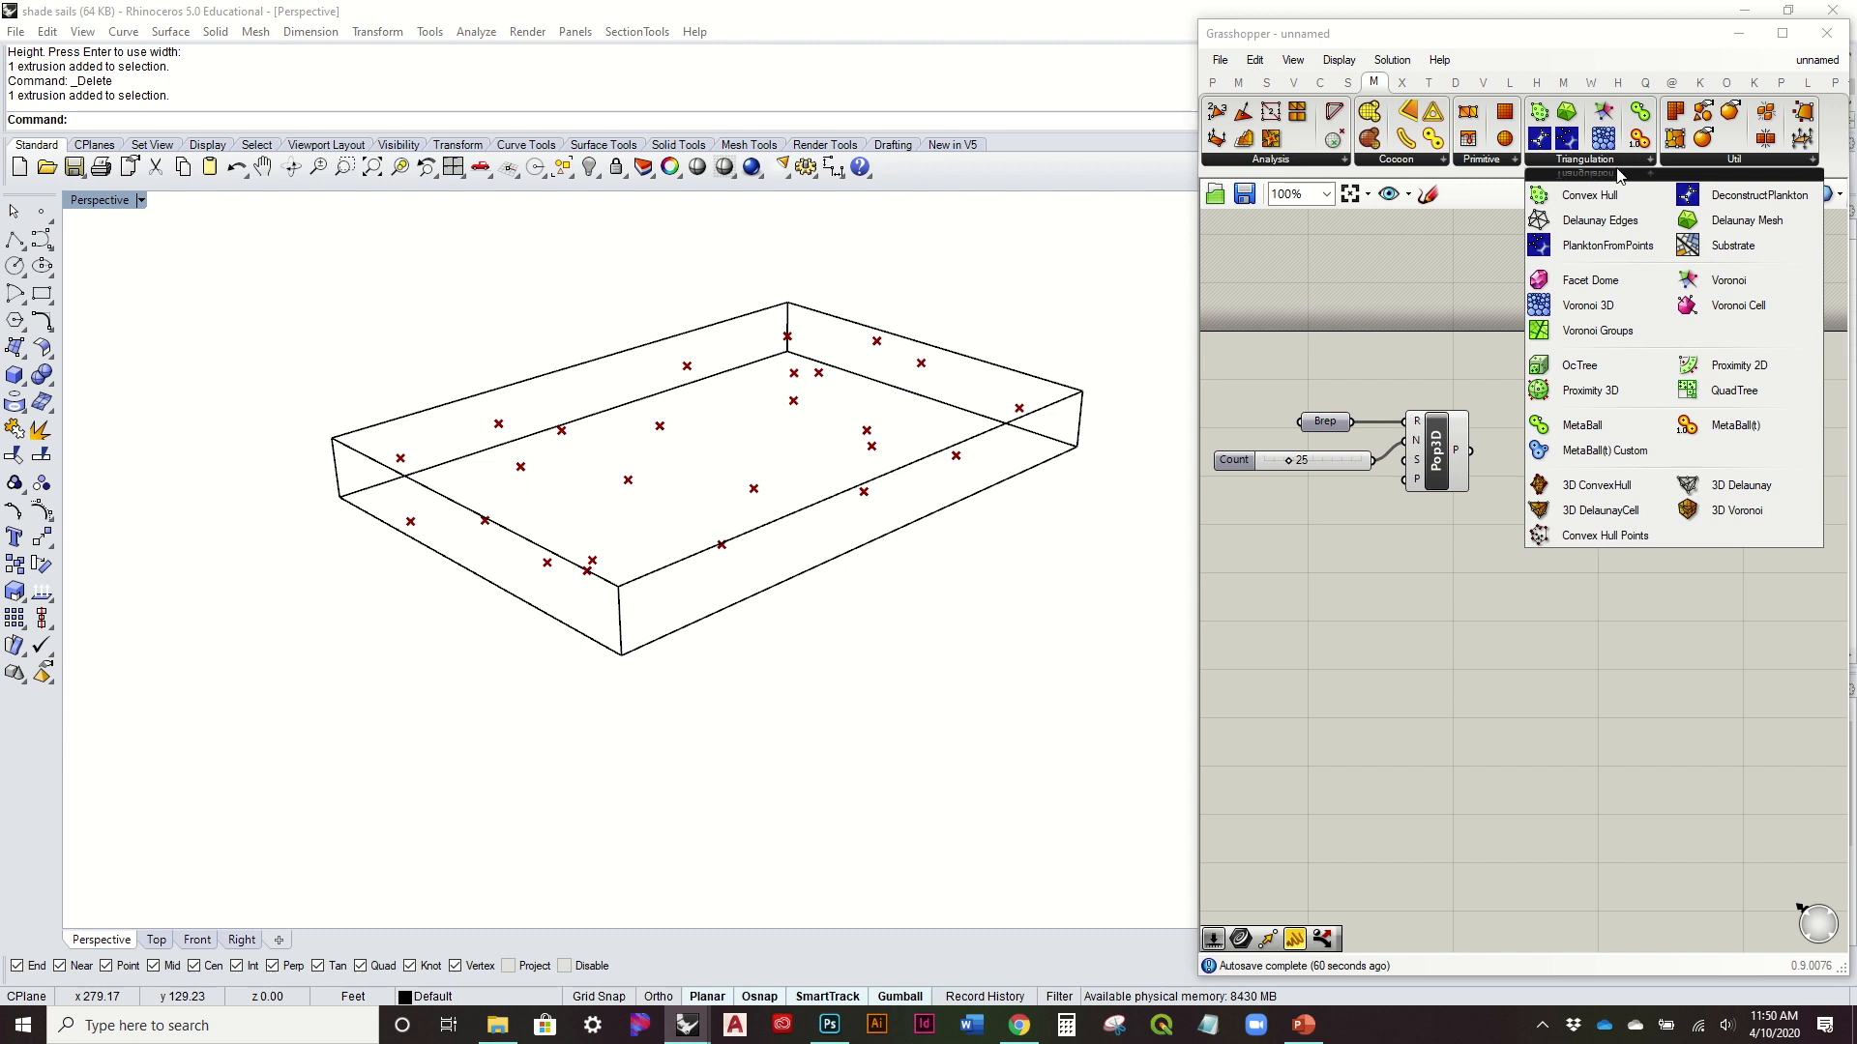
click(1746, 221)
click(1665, 503)
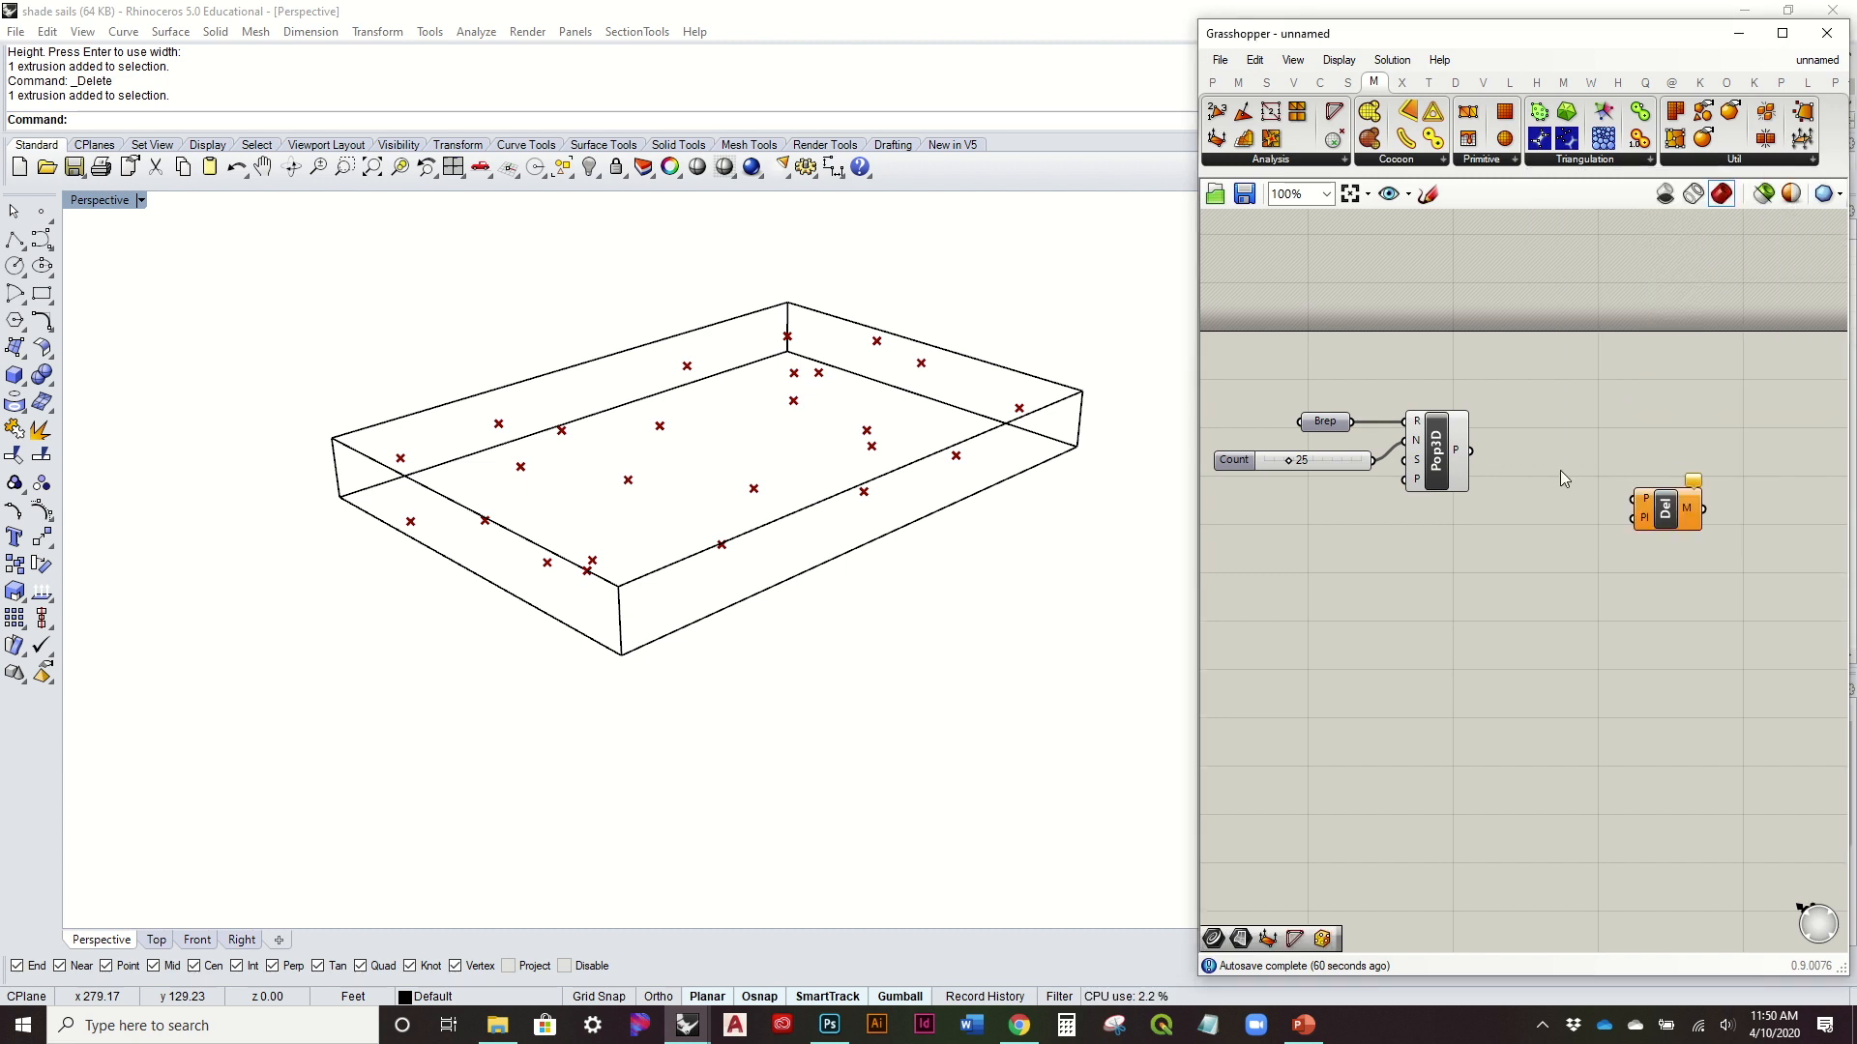
drag(1616, 486, 1571, 459)
right_drag(706, 413, 633, 411)
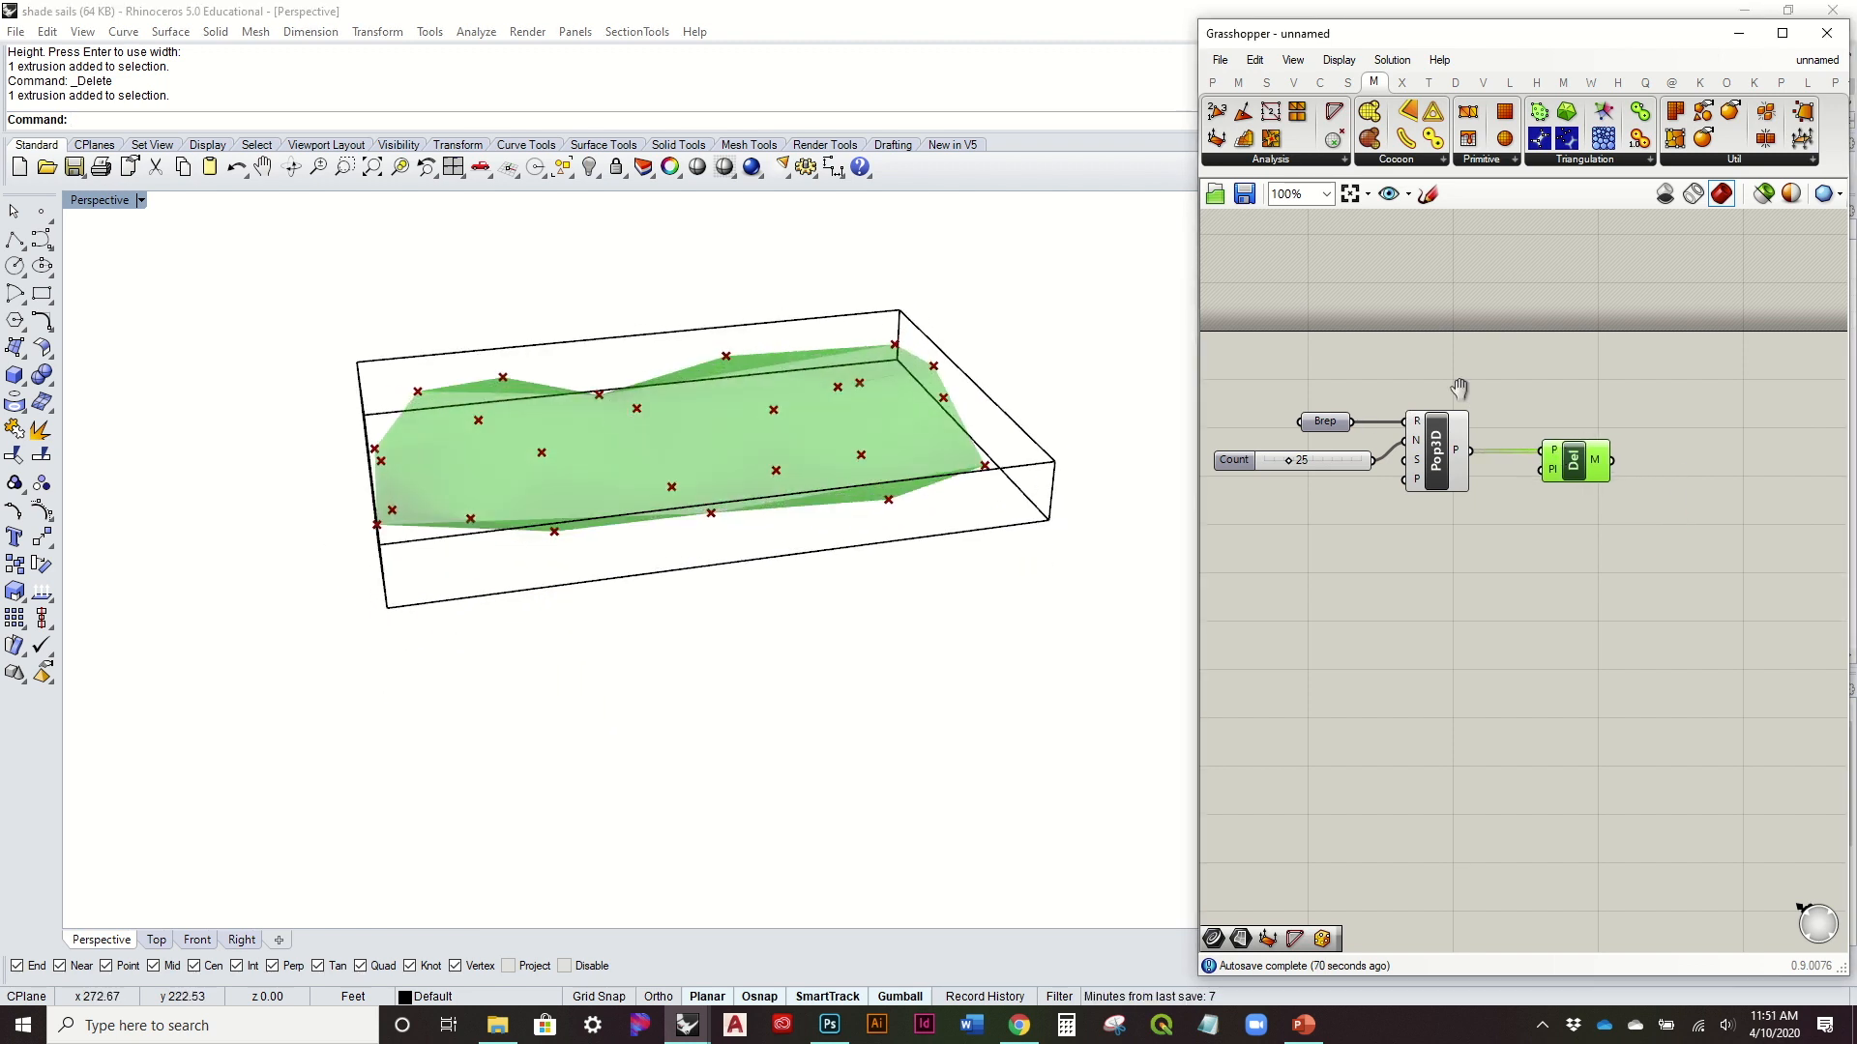
Step: Add a Face Boundaries component and connect the Delaunay mesh output to its mesh input
right_drag(1463, 391, 1383, 404)
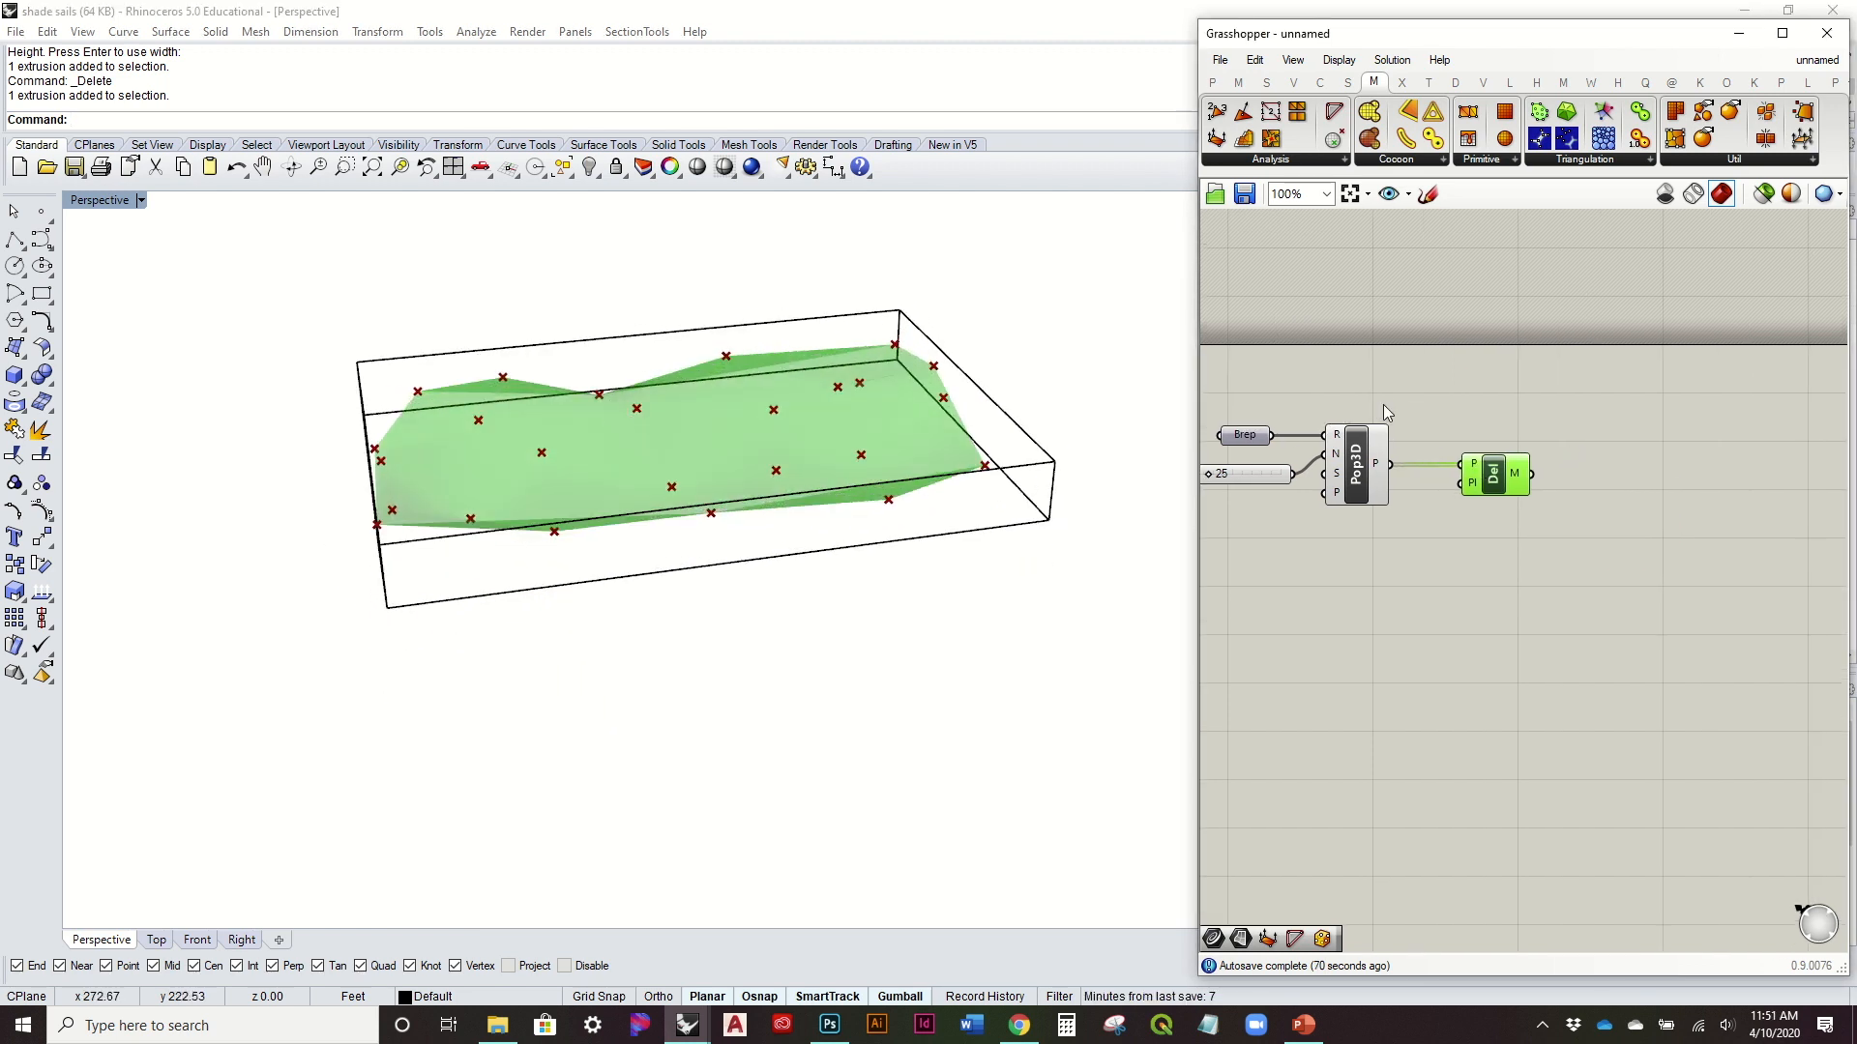
click(1306, 160)
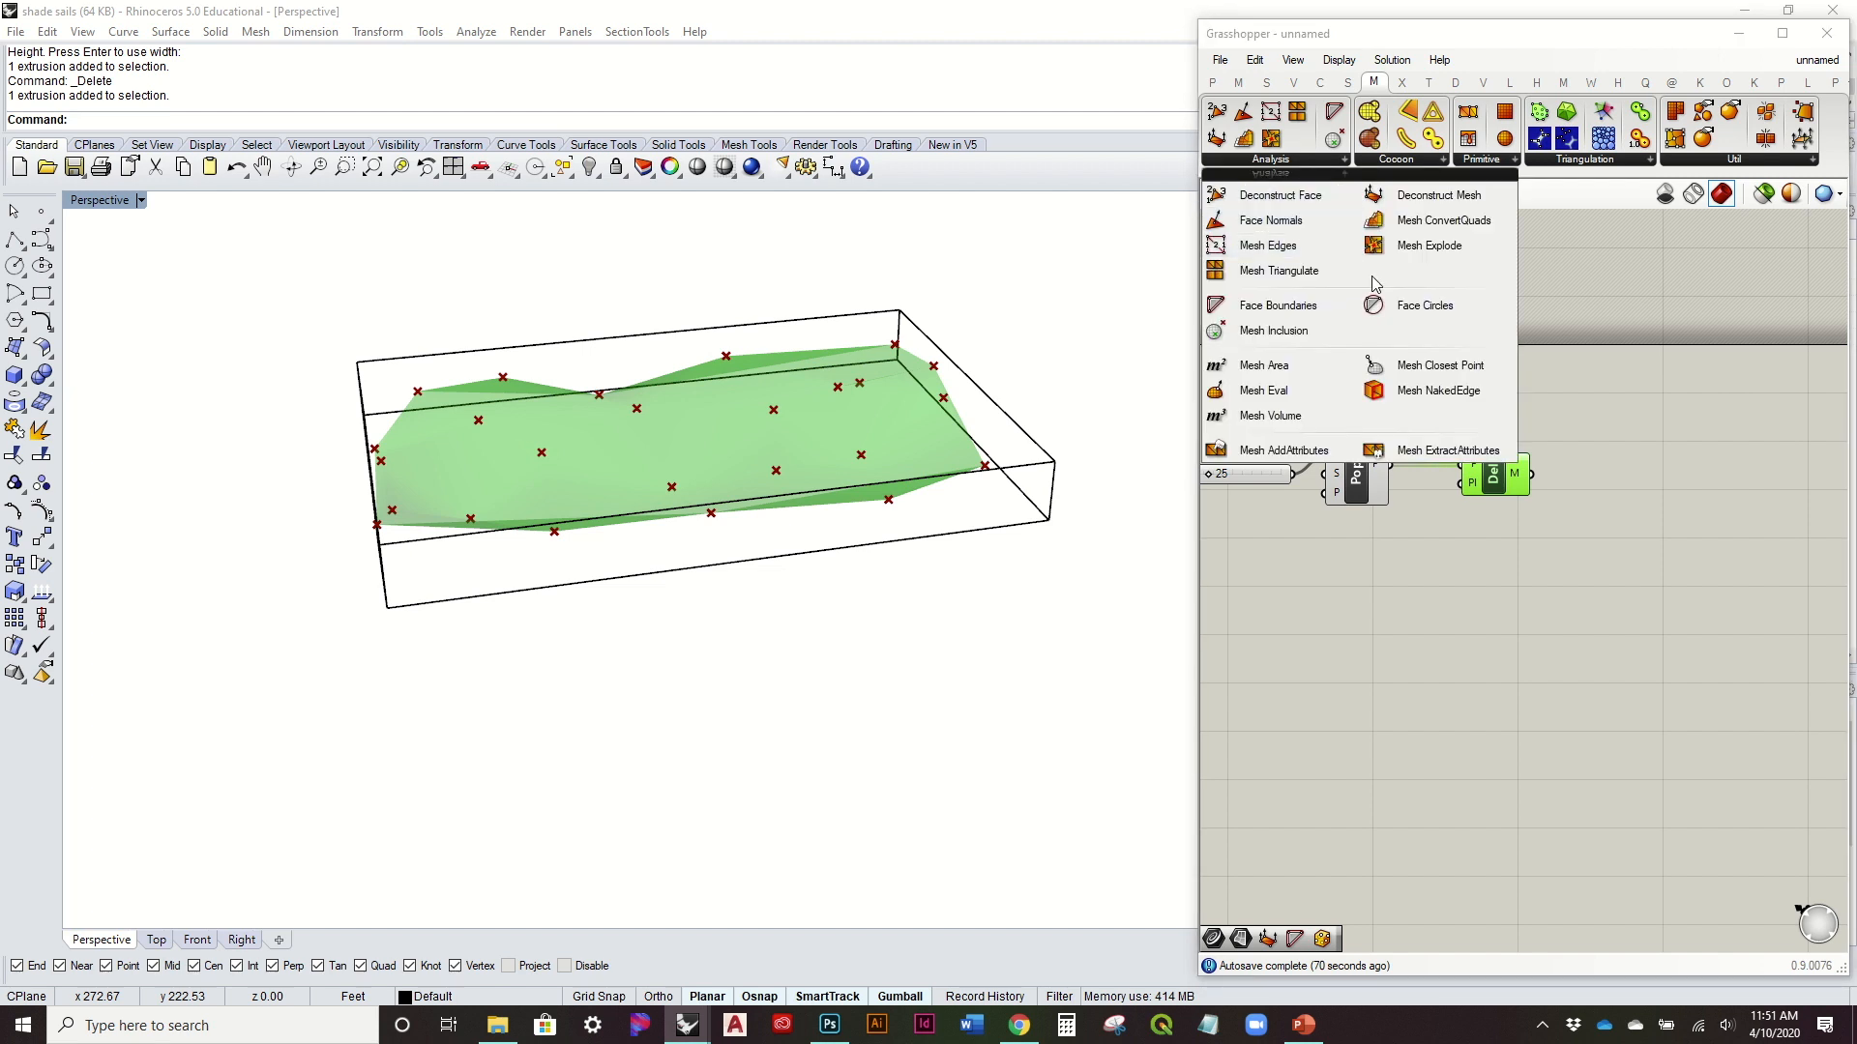
click(1302, 309)
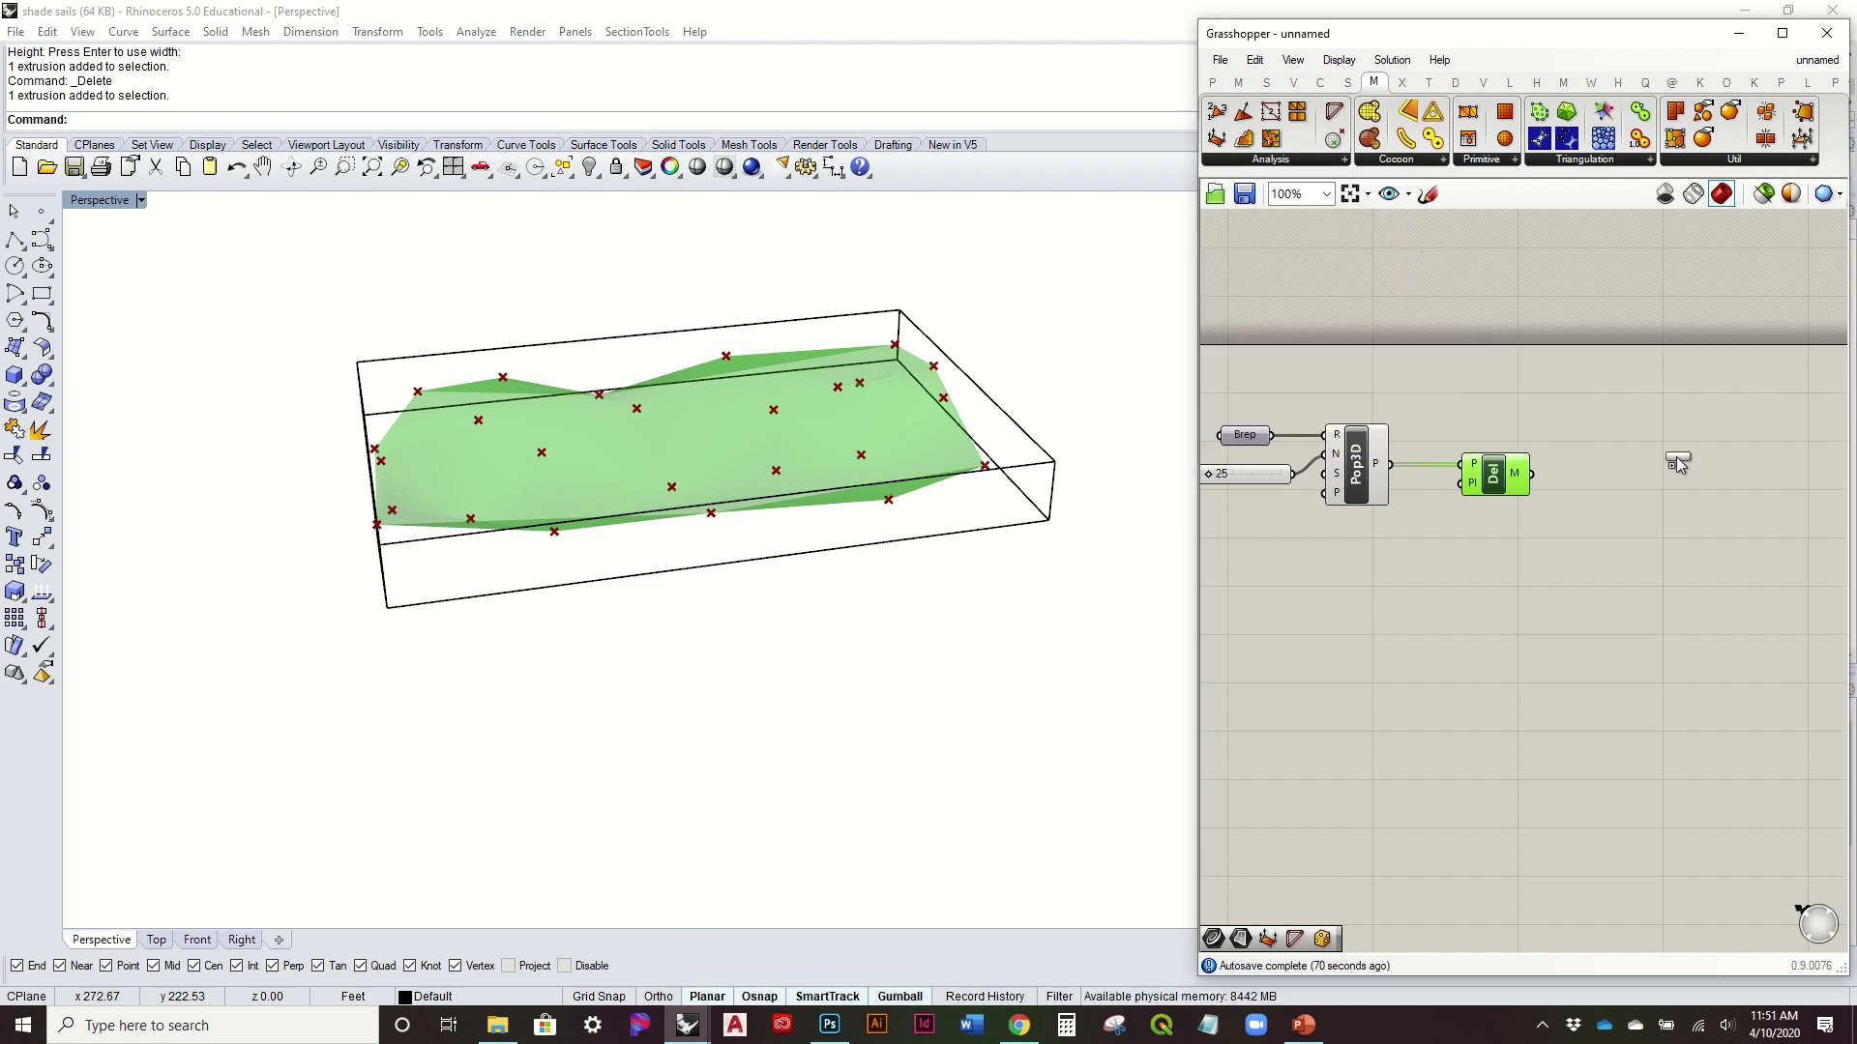
click(1655, 477)
drag(1612, 475, 1591, 474)
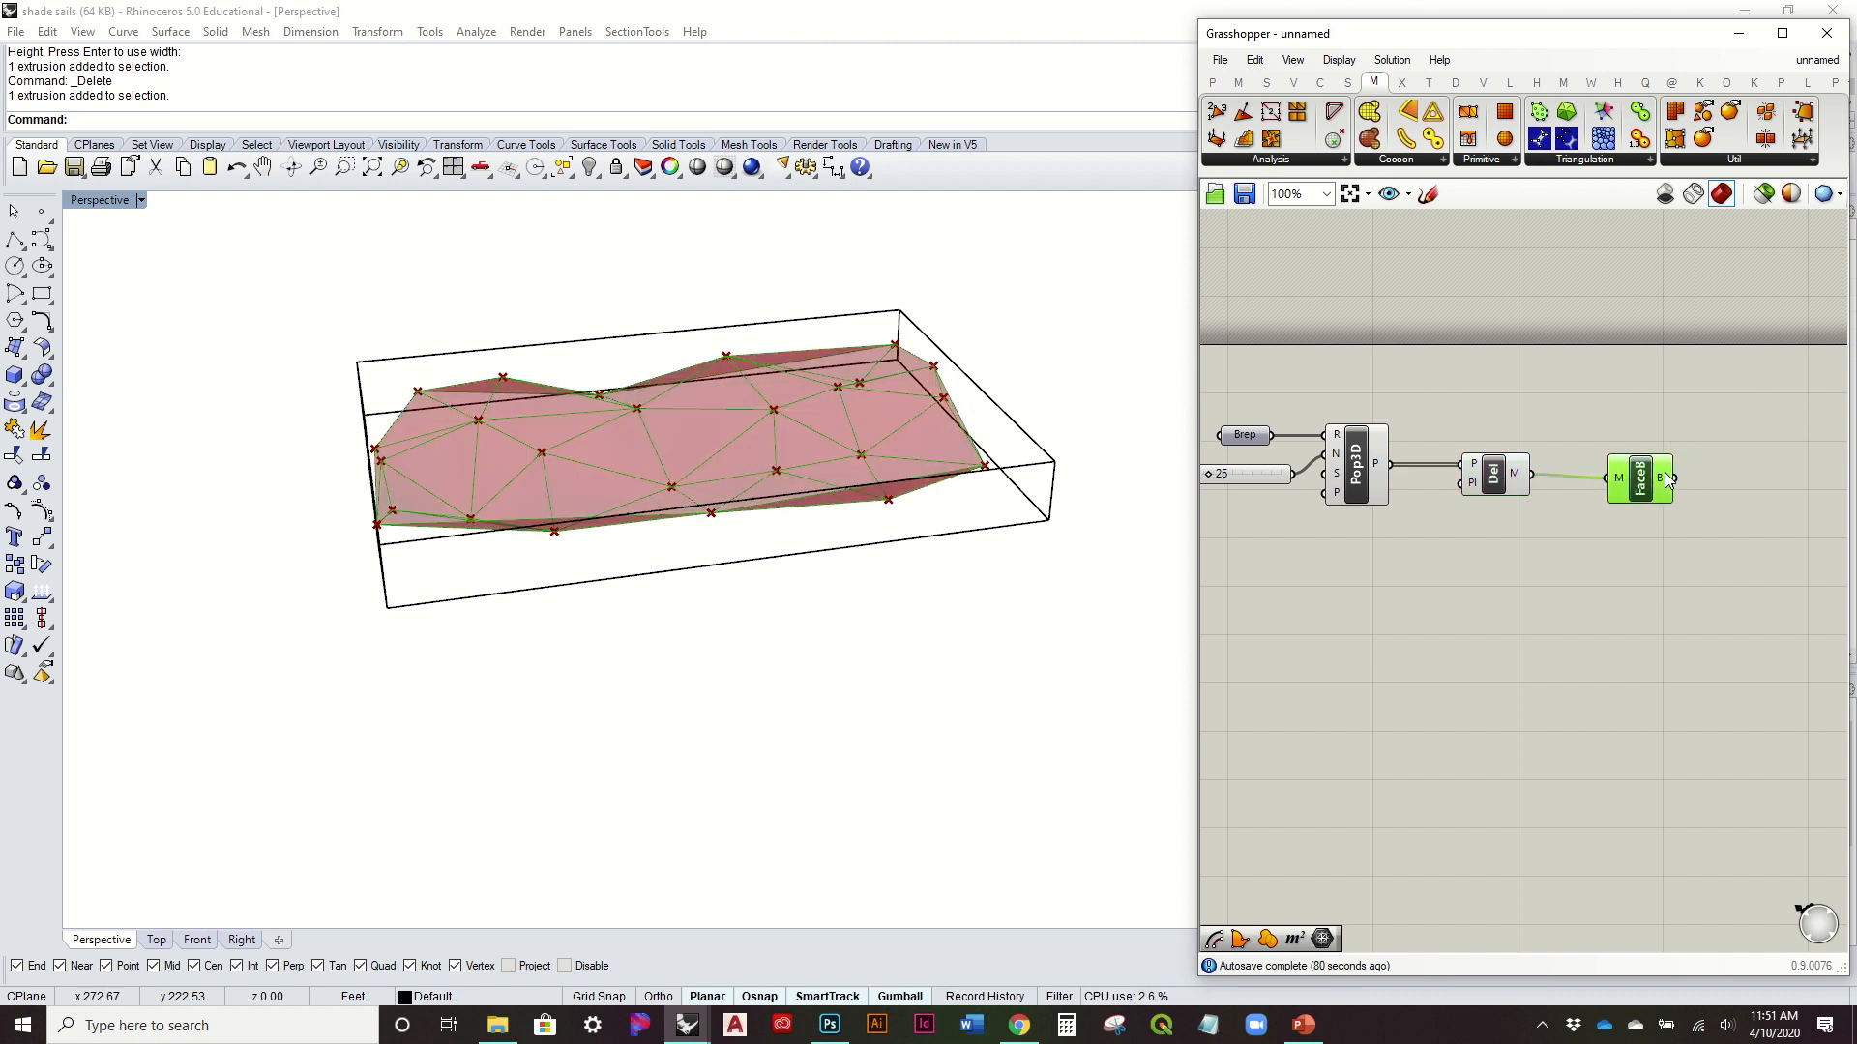
Step: Turn off the previews of Populate 3D and Delaunay Mesh, leaving only the face boundaries displayed
drag(1553, 563, 1290, 368)
right_click(1308, 365)
click(1335, 410)
right_drag(793, 454, 1141, 464)
click(1733, 539)
Step: Add a Curve parameter fed by the Face Boundaries output and graft its data
right_drag(1733, 539, 1422, 526)
click(1509, 513)
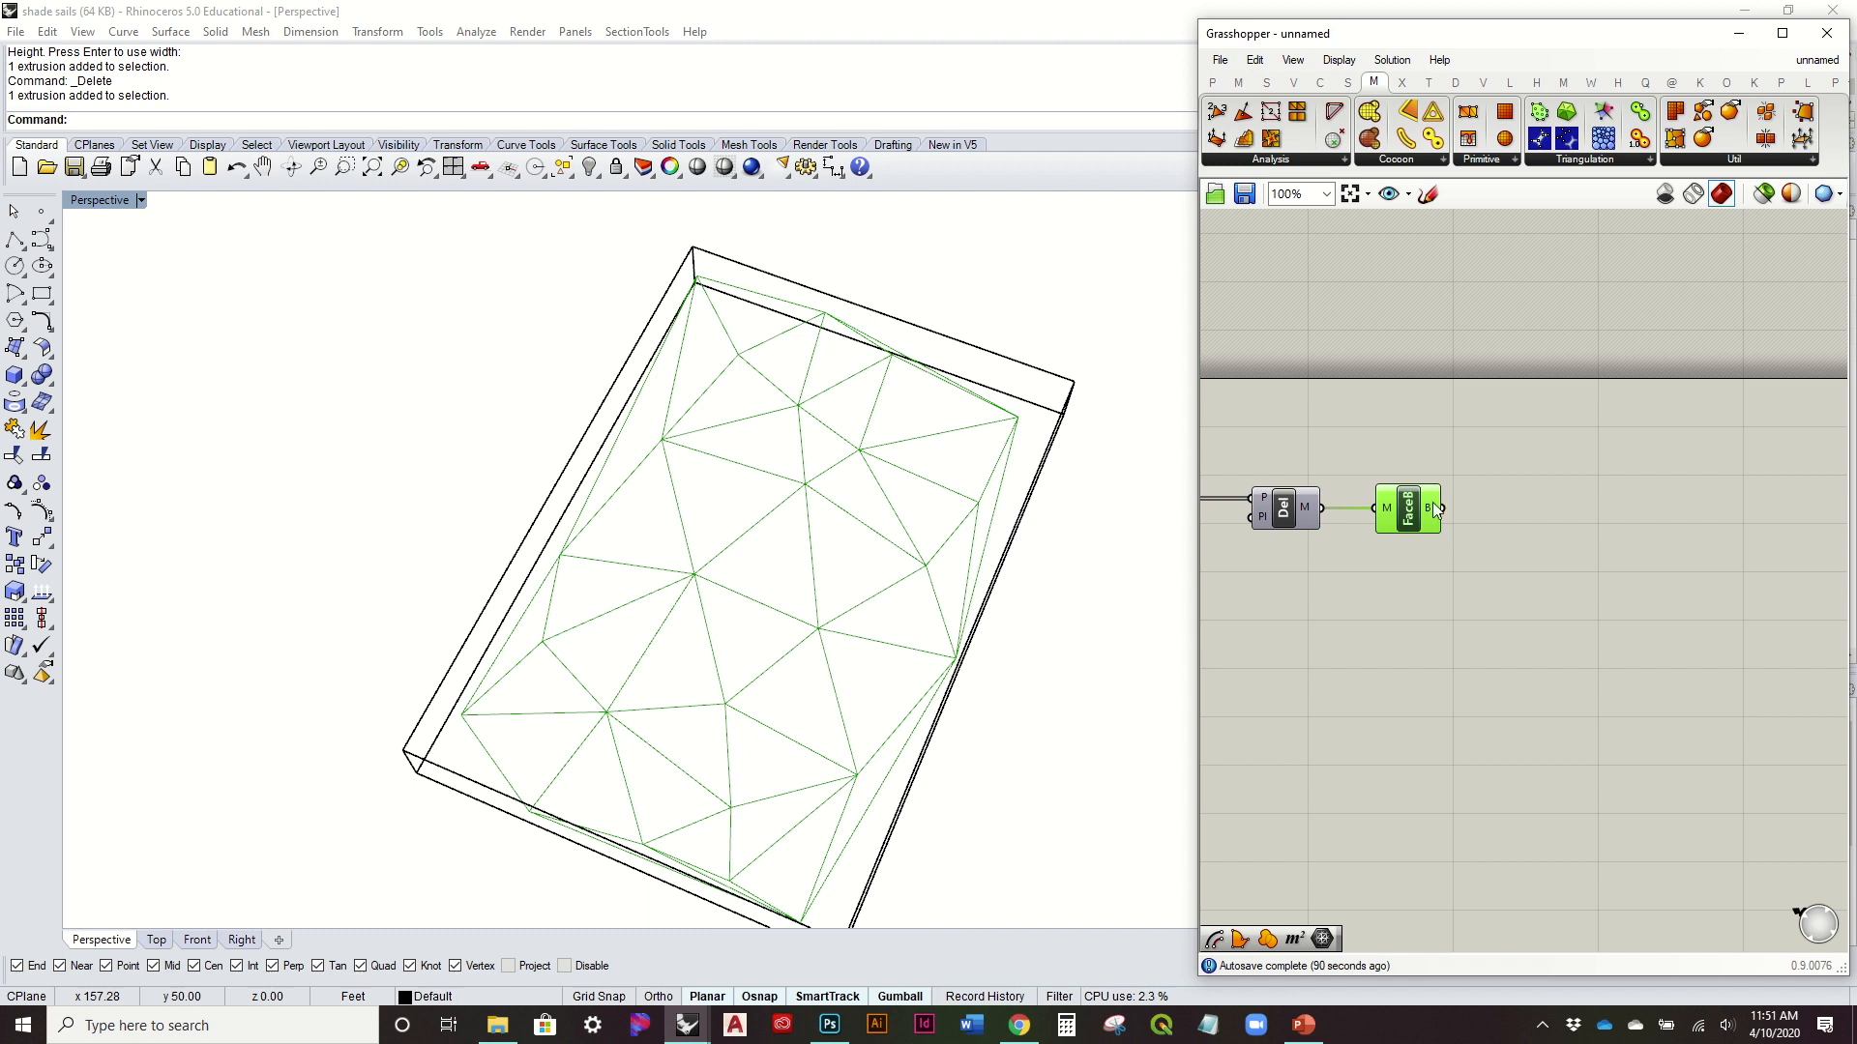
click(1214, 84)
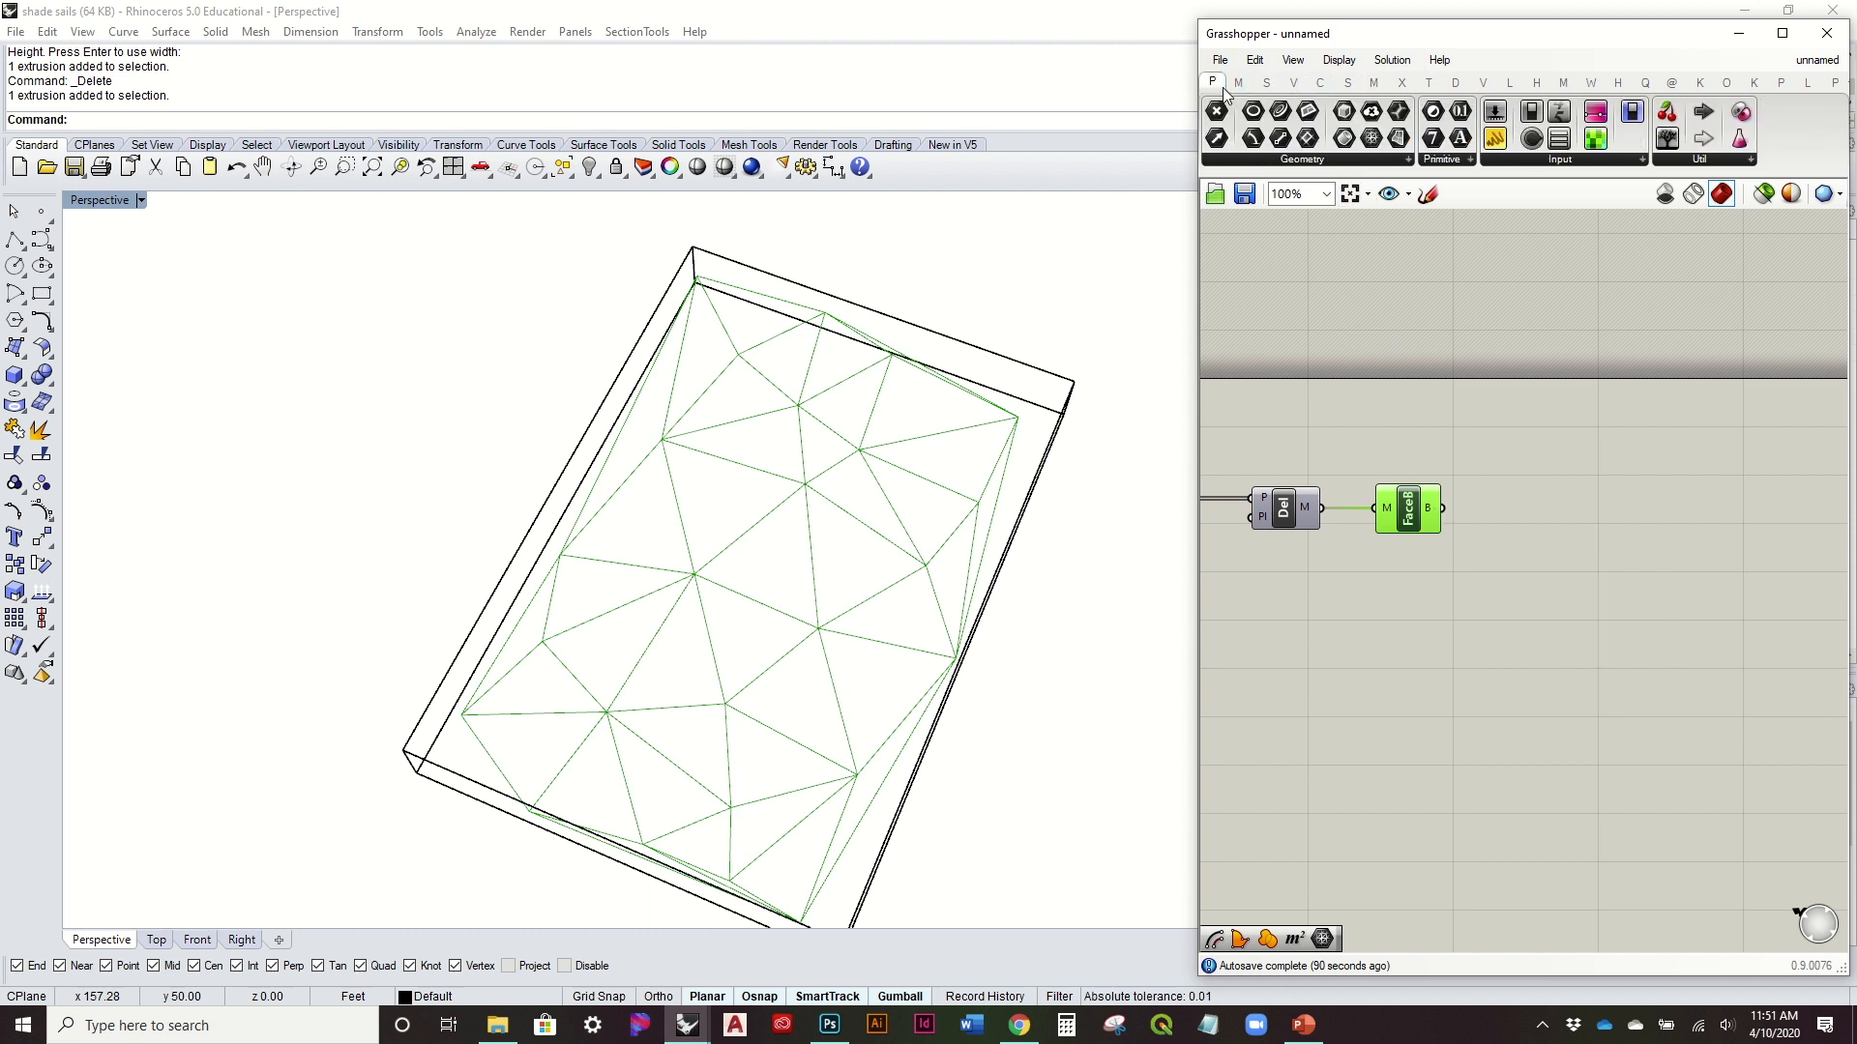
drag(1280, 112, 1641, 519)
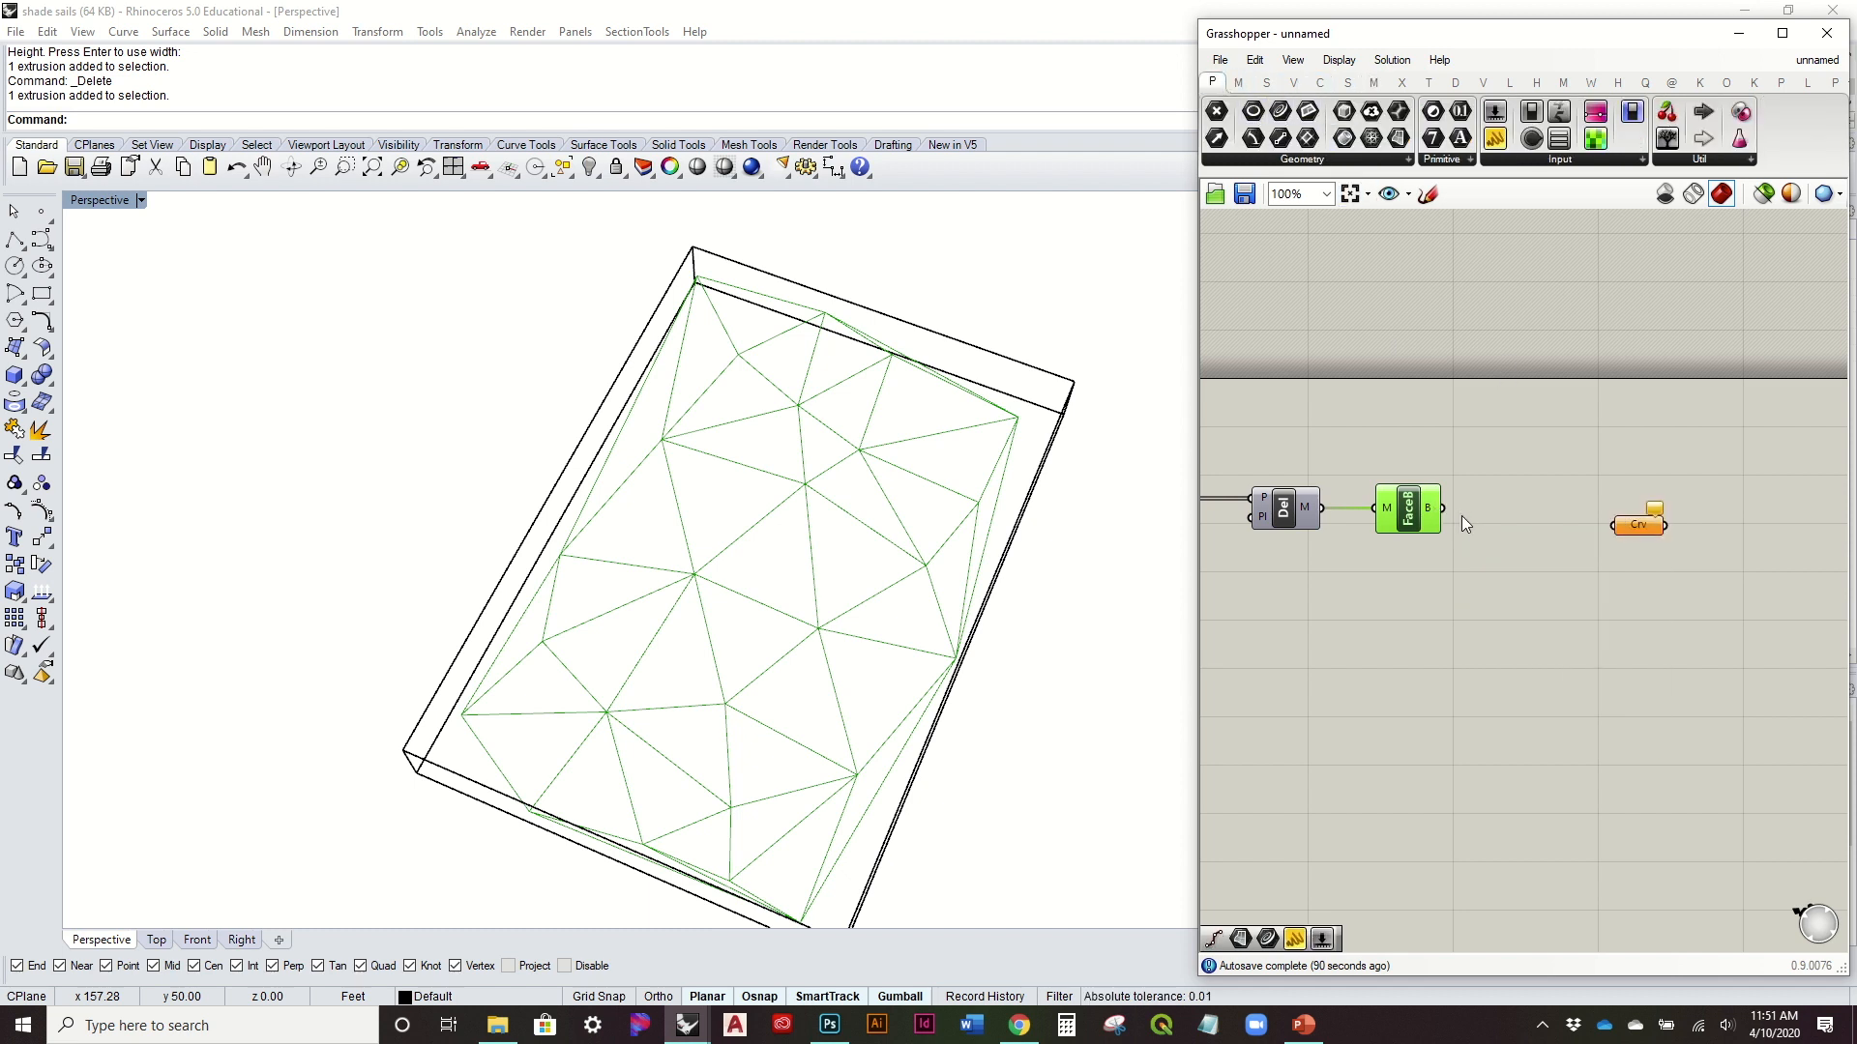
drag(1443, 507, 1588, 512)
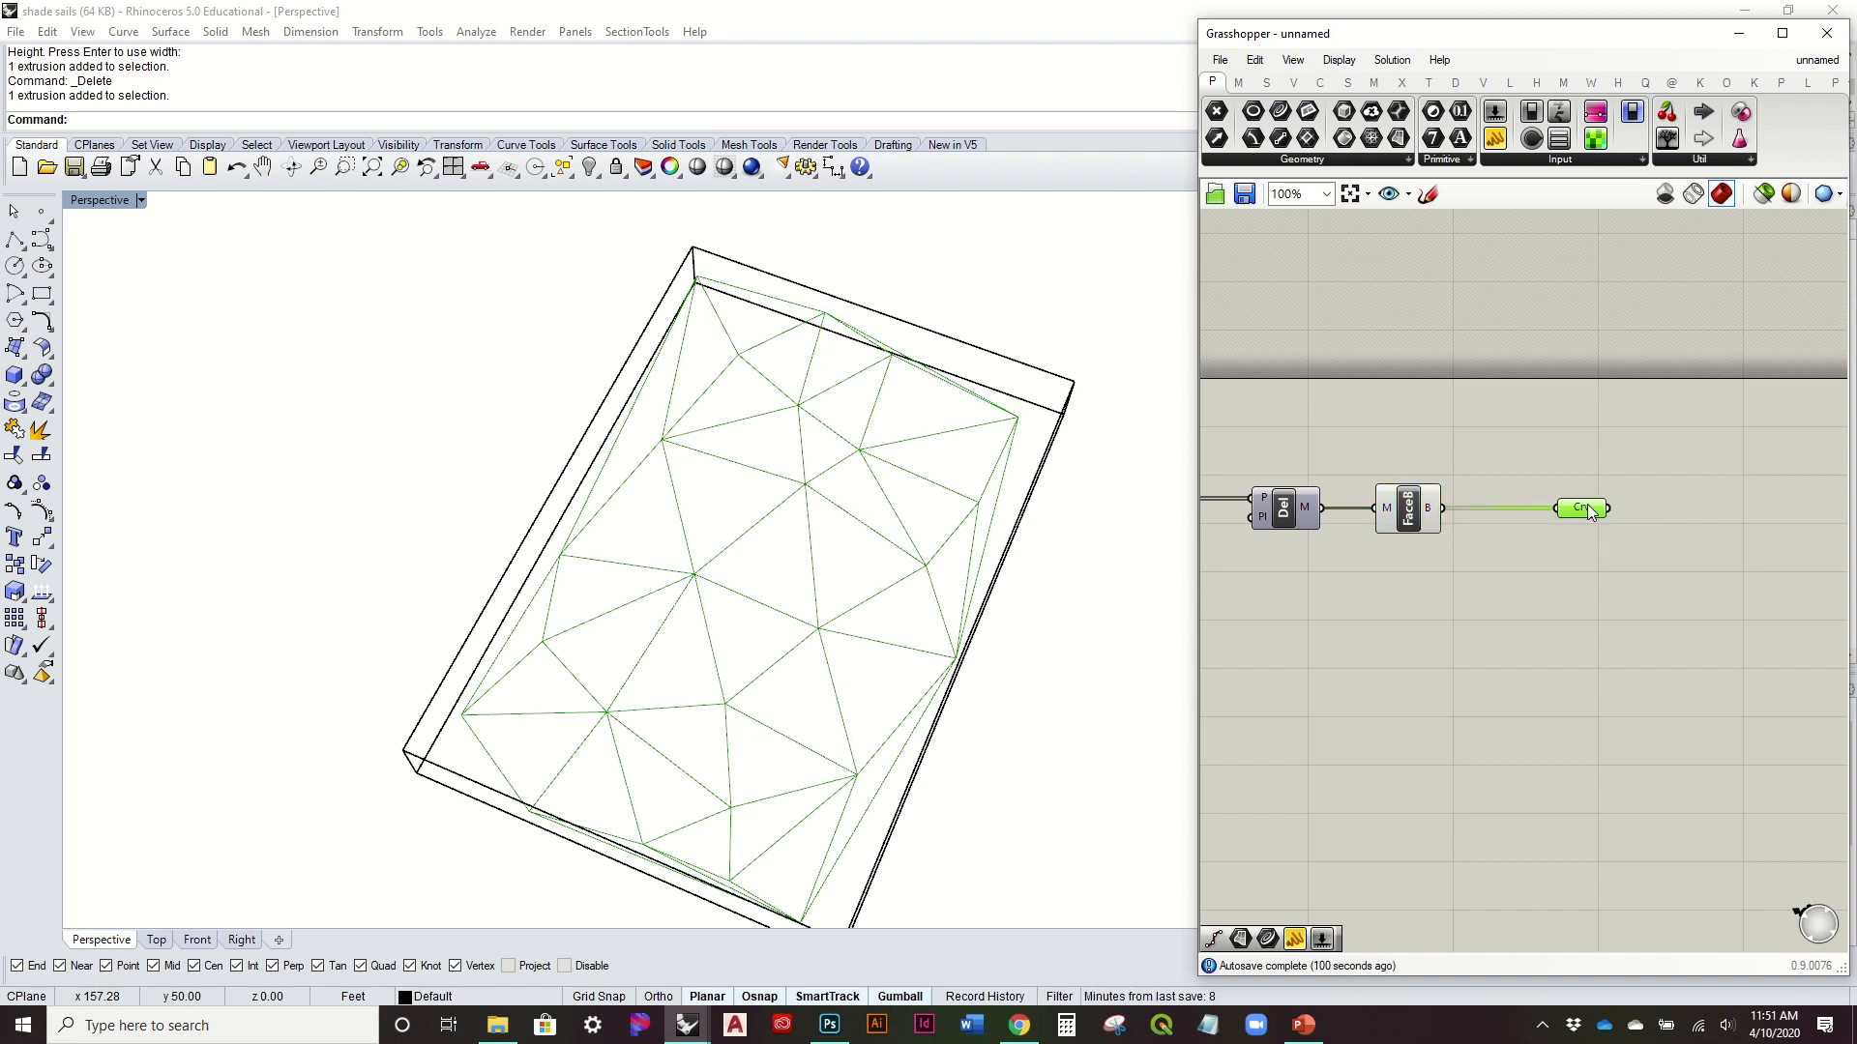
right_click(1567, 509)
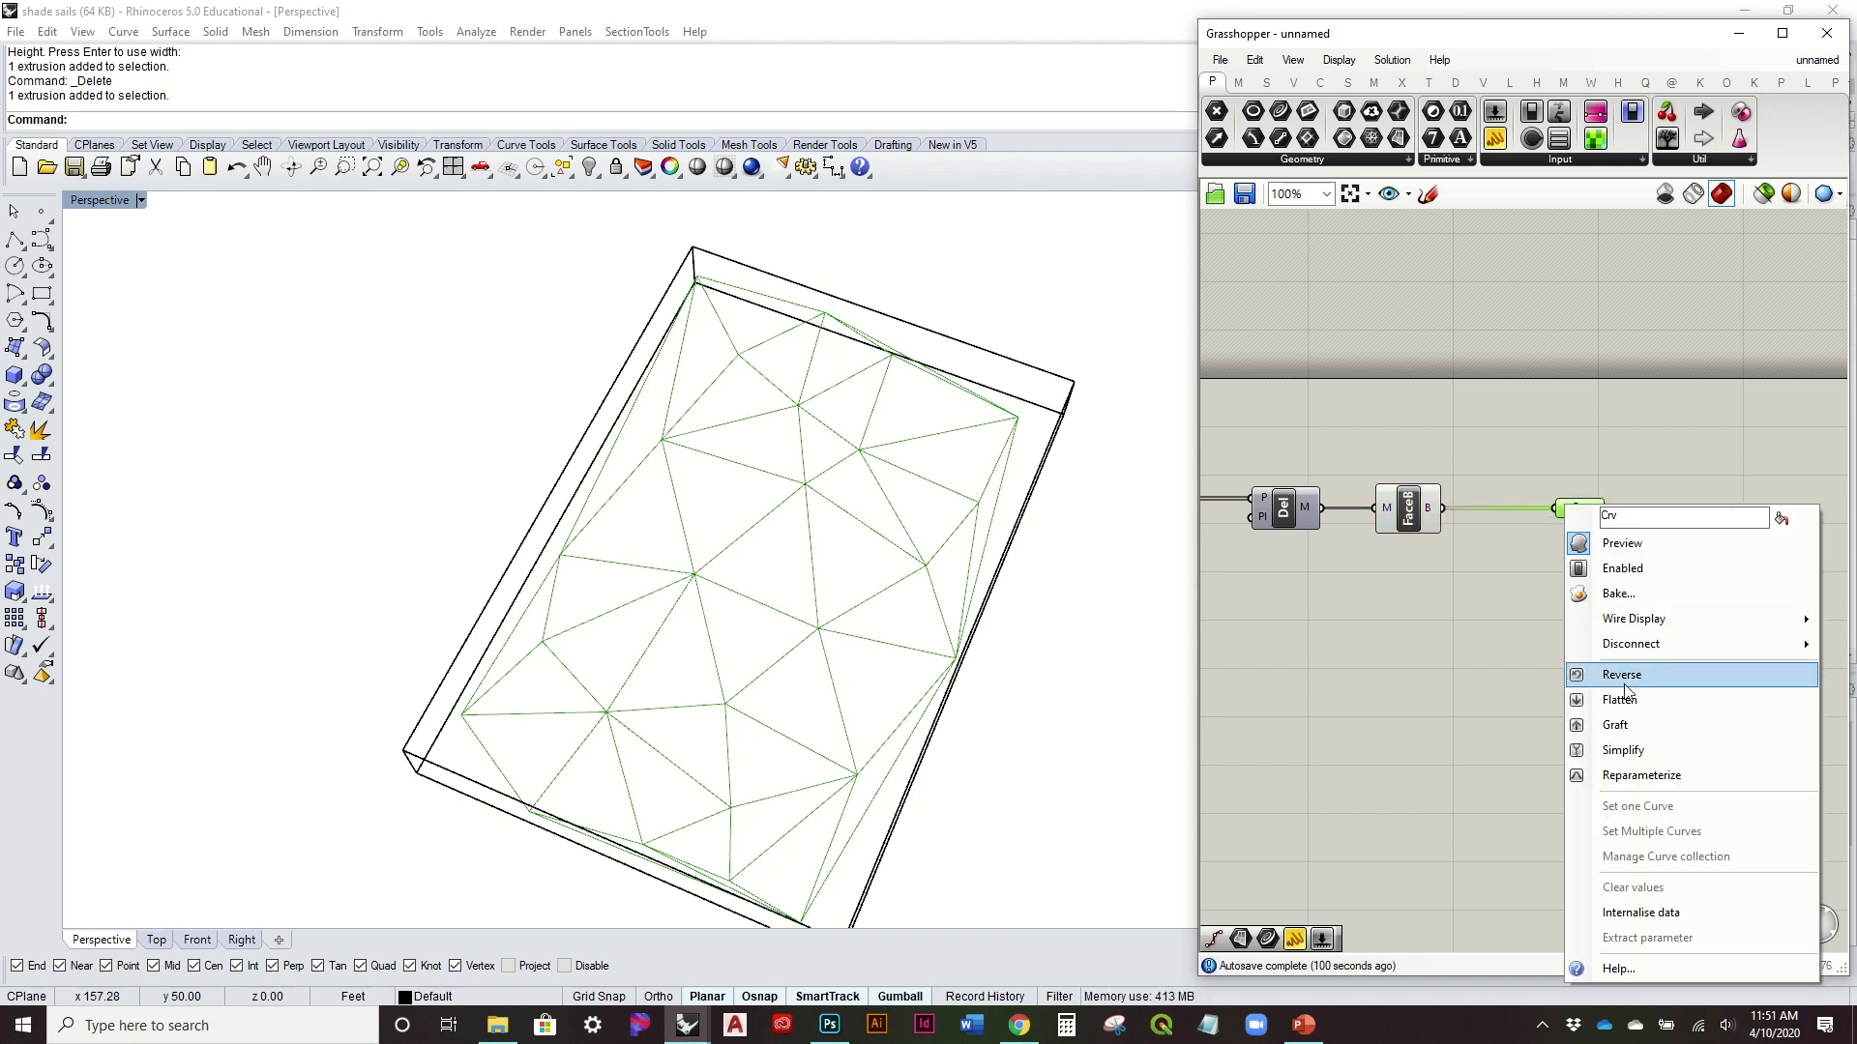
click(1626, 725)
click(1576, 583)
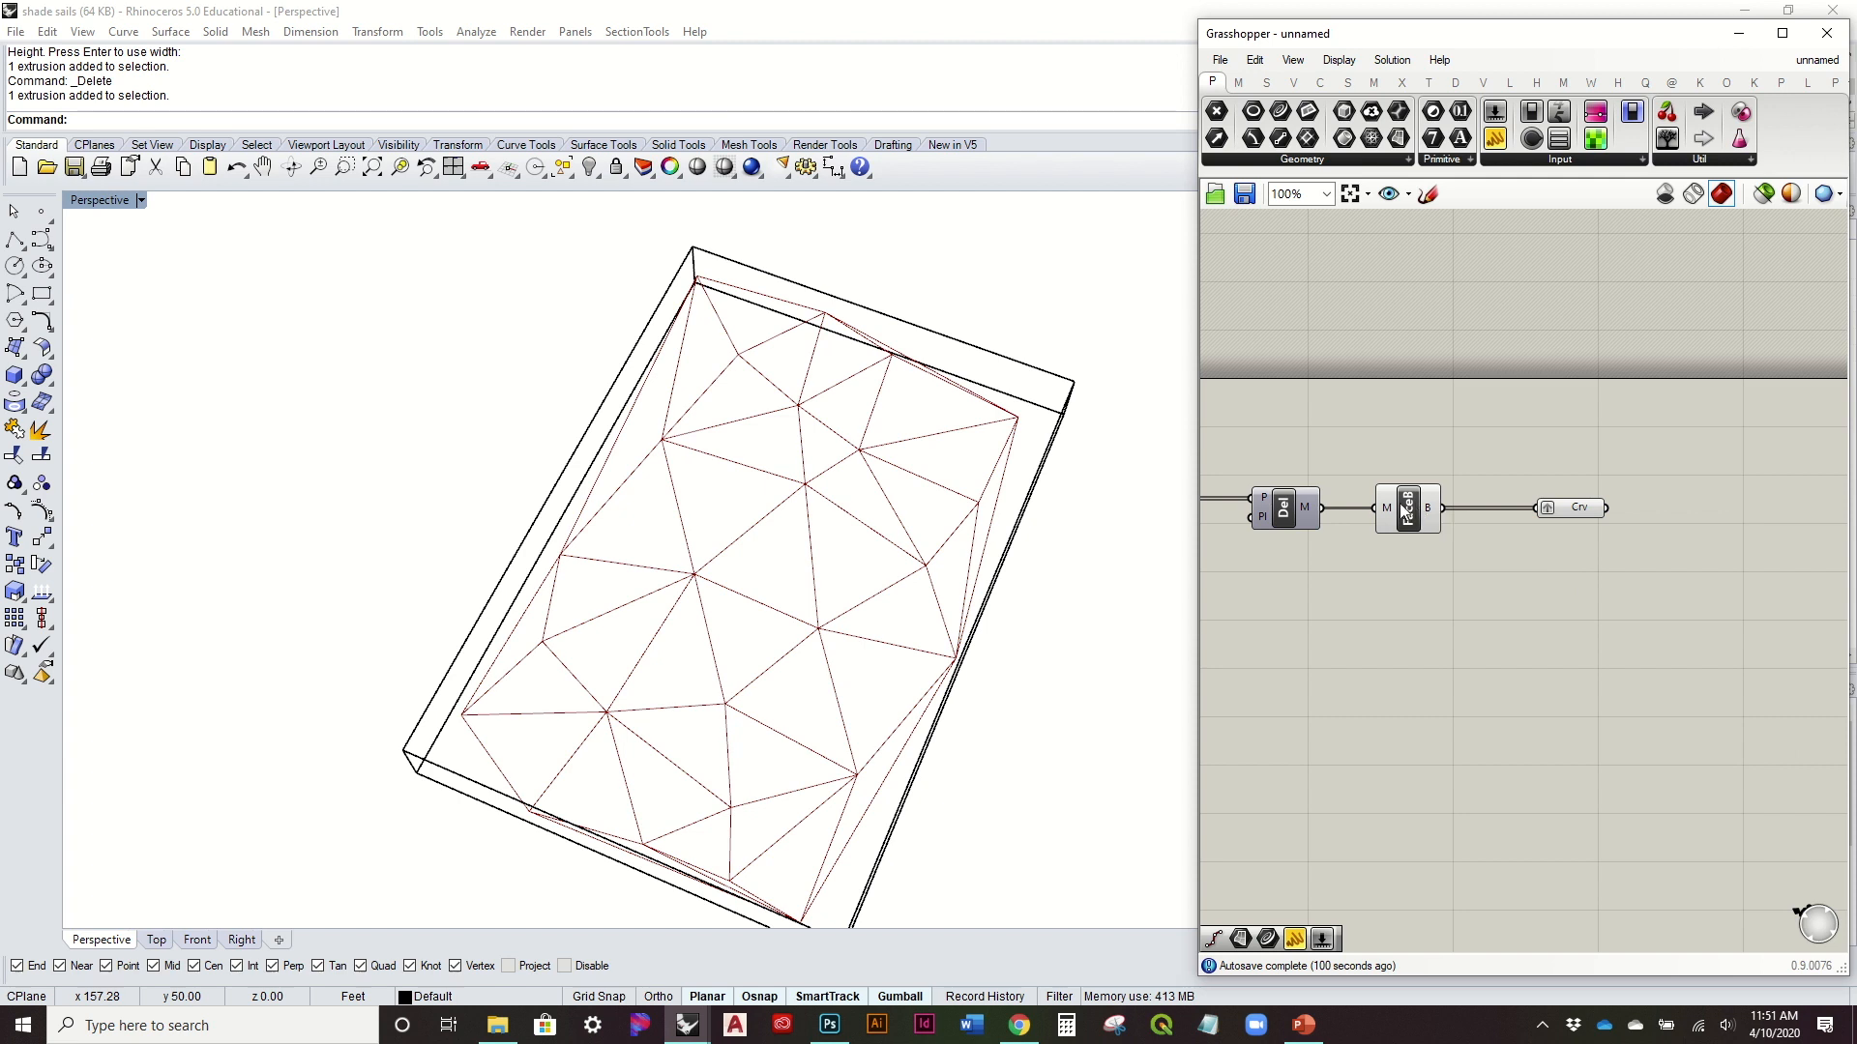
Step: Turn off the preview of Face Boundaries and place the Curve parameter closer to it
click(1405, 512)
right_click(1402, 509)
key(Escape)
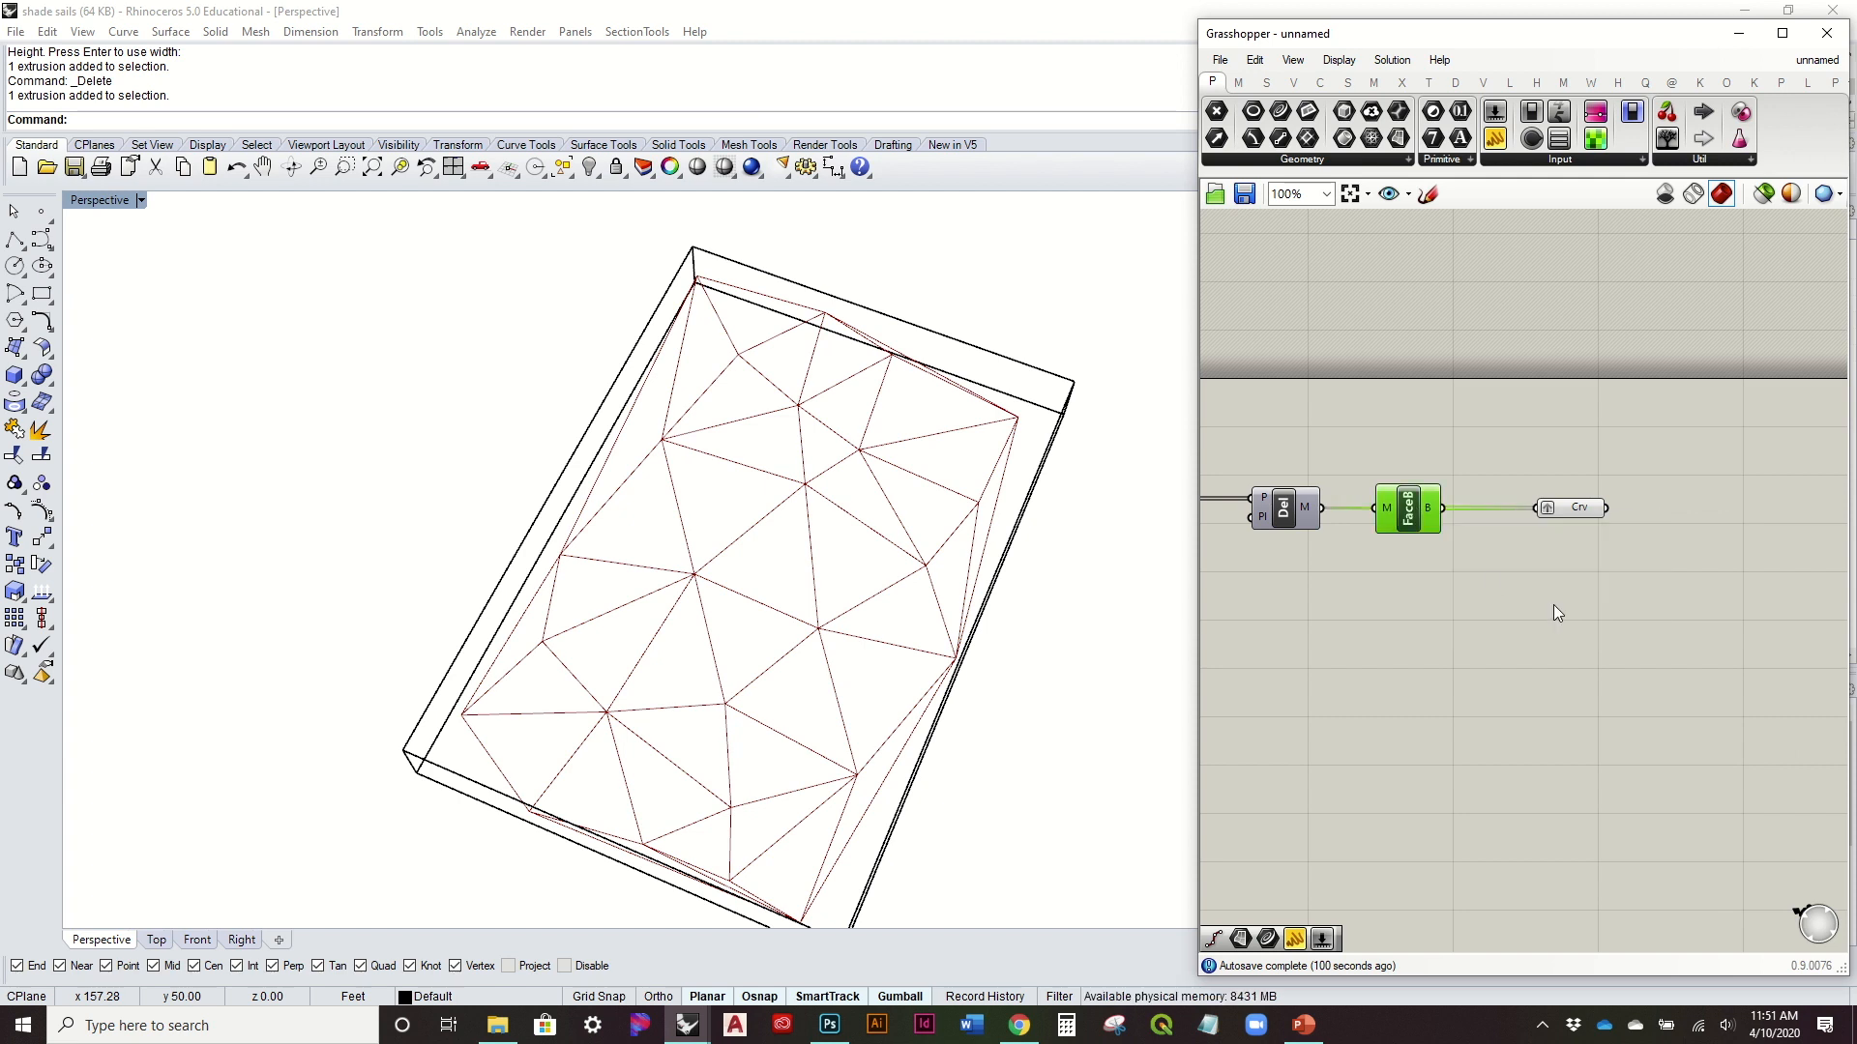
right_drag(1553, 605, 1453, 641)
drag(1478, 546, 1470, 550)
click(1524, 483)
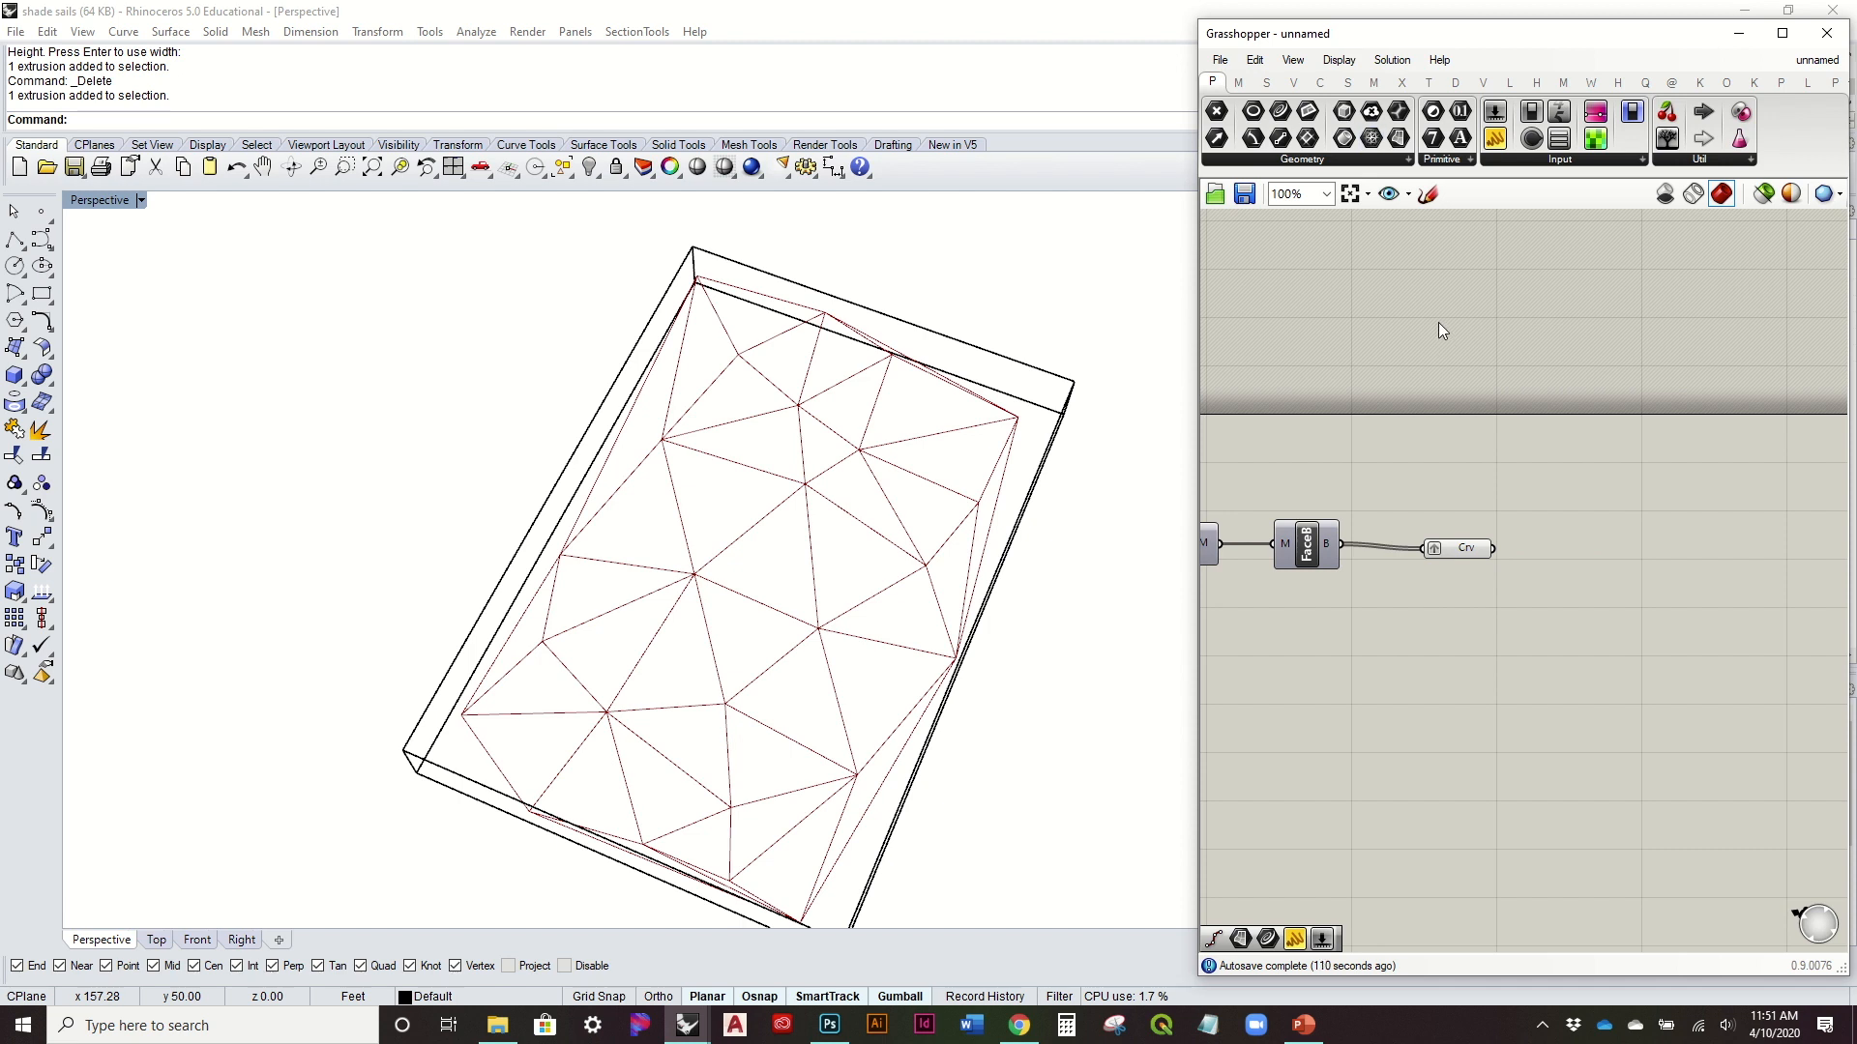
right_drag(1546, 435, 1649, 403)
drag(1552, 507, 1533, 502)
click(1537, 443)
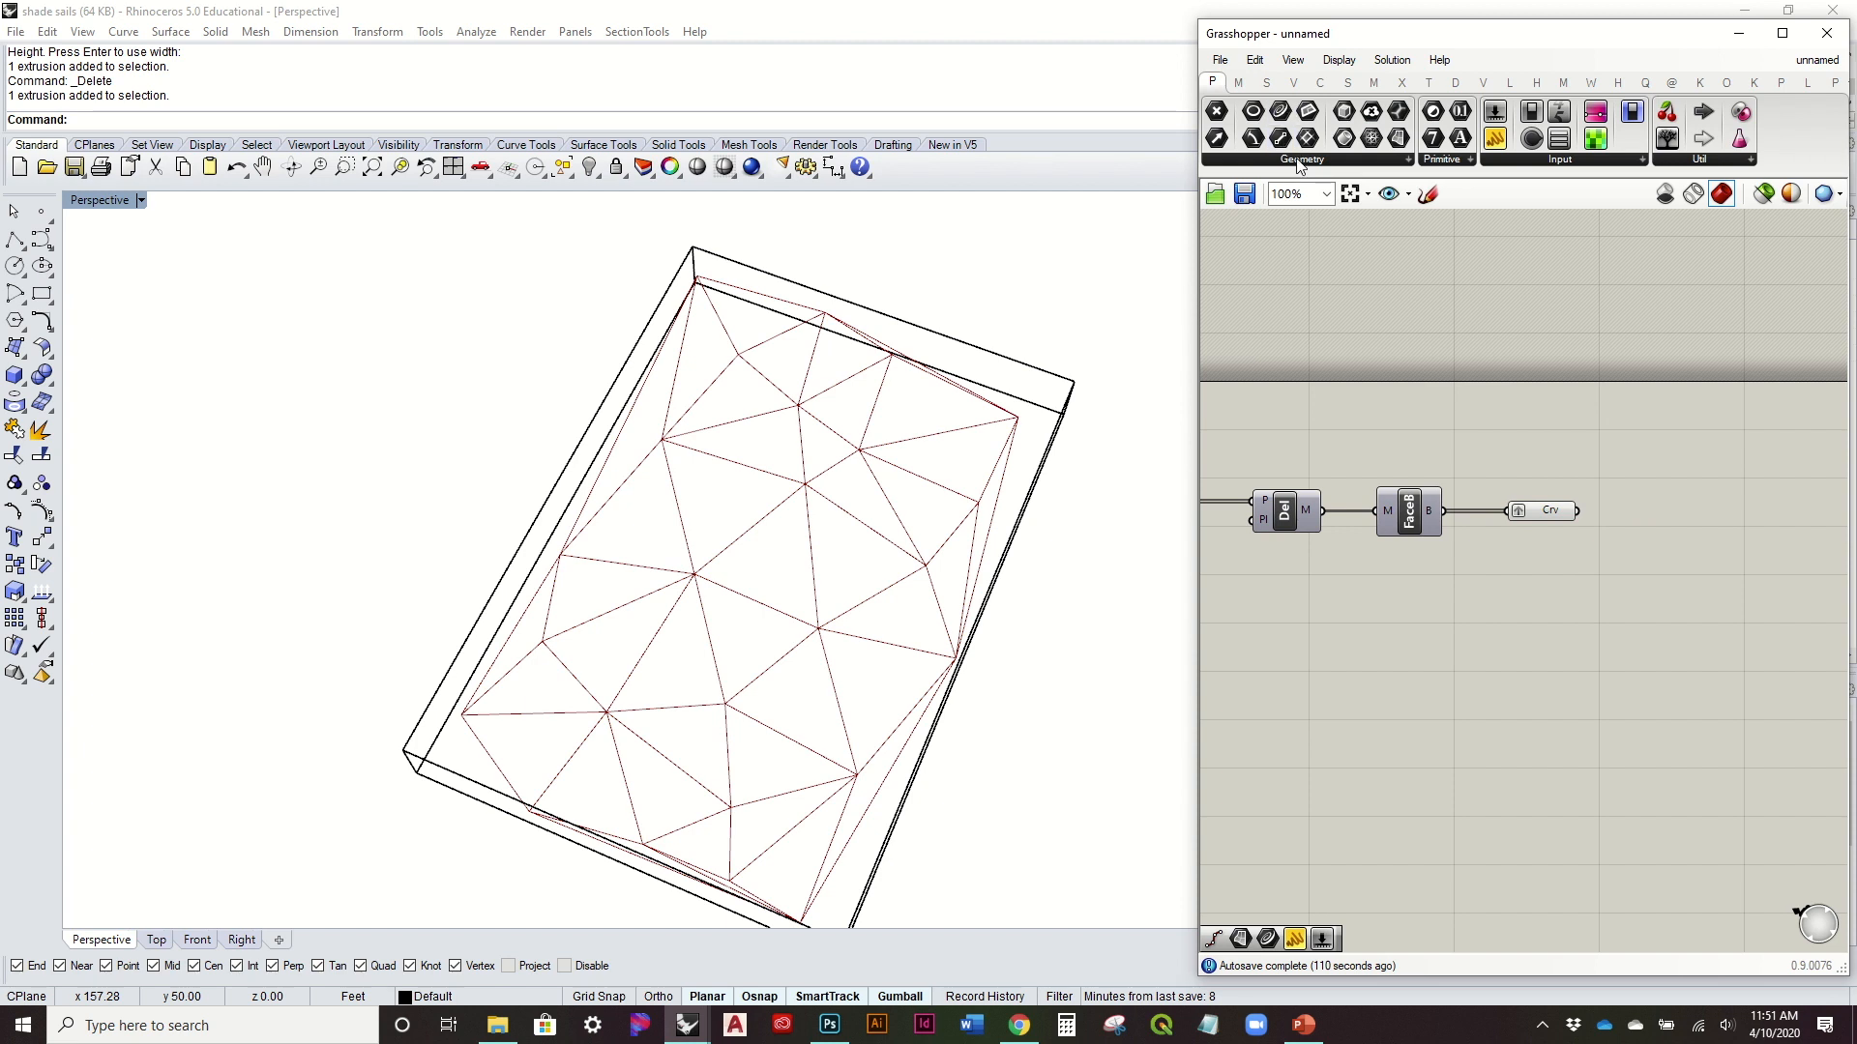
Step: Check in the shade sails definition which components follow the grafted Curve parameter, and return to the unnamed definition
click(1320, 83)
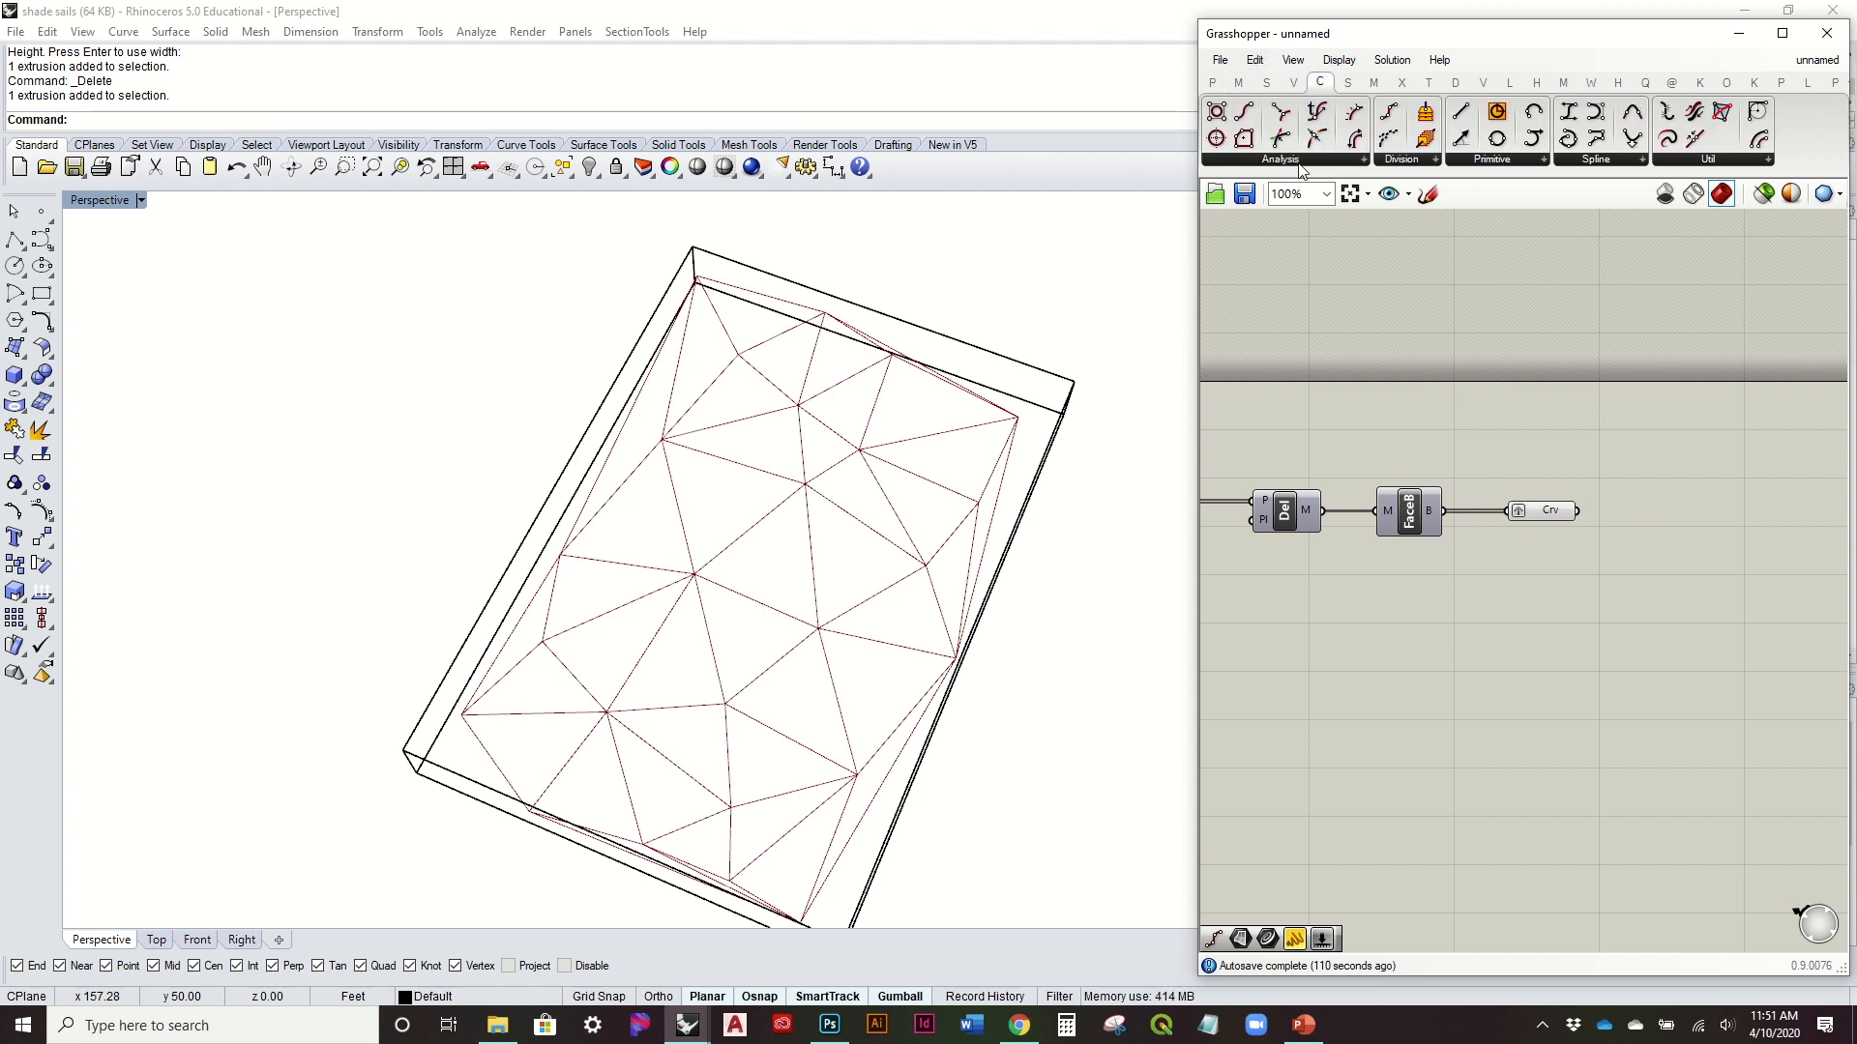
click(1299, 164)
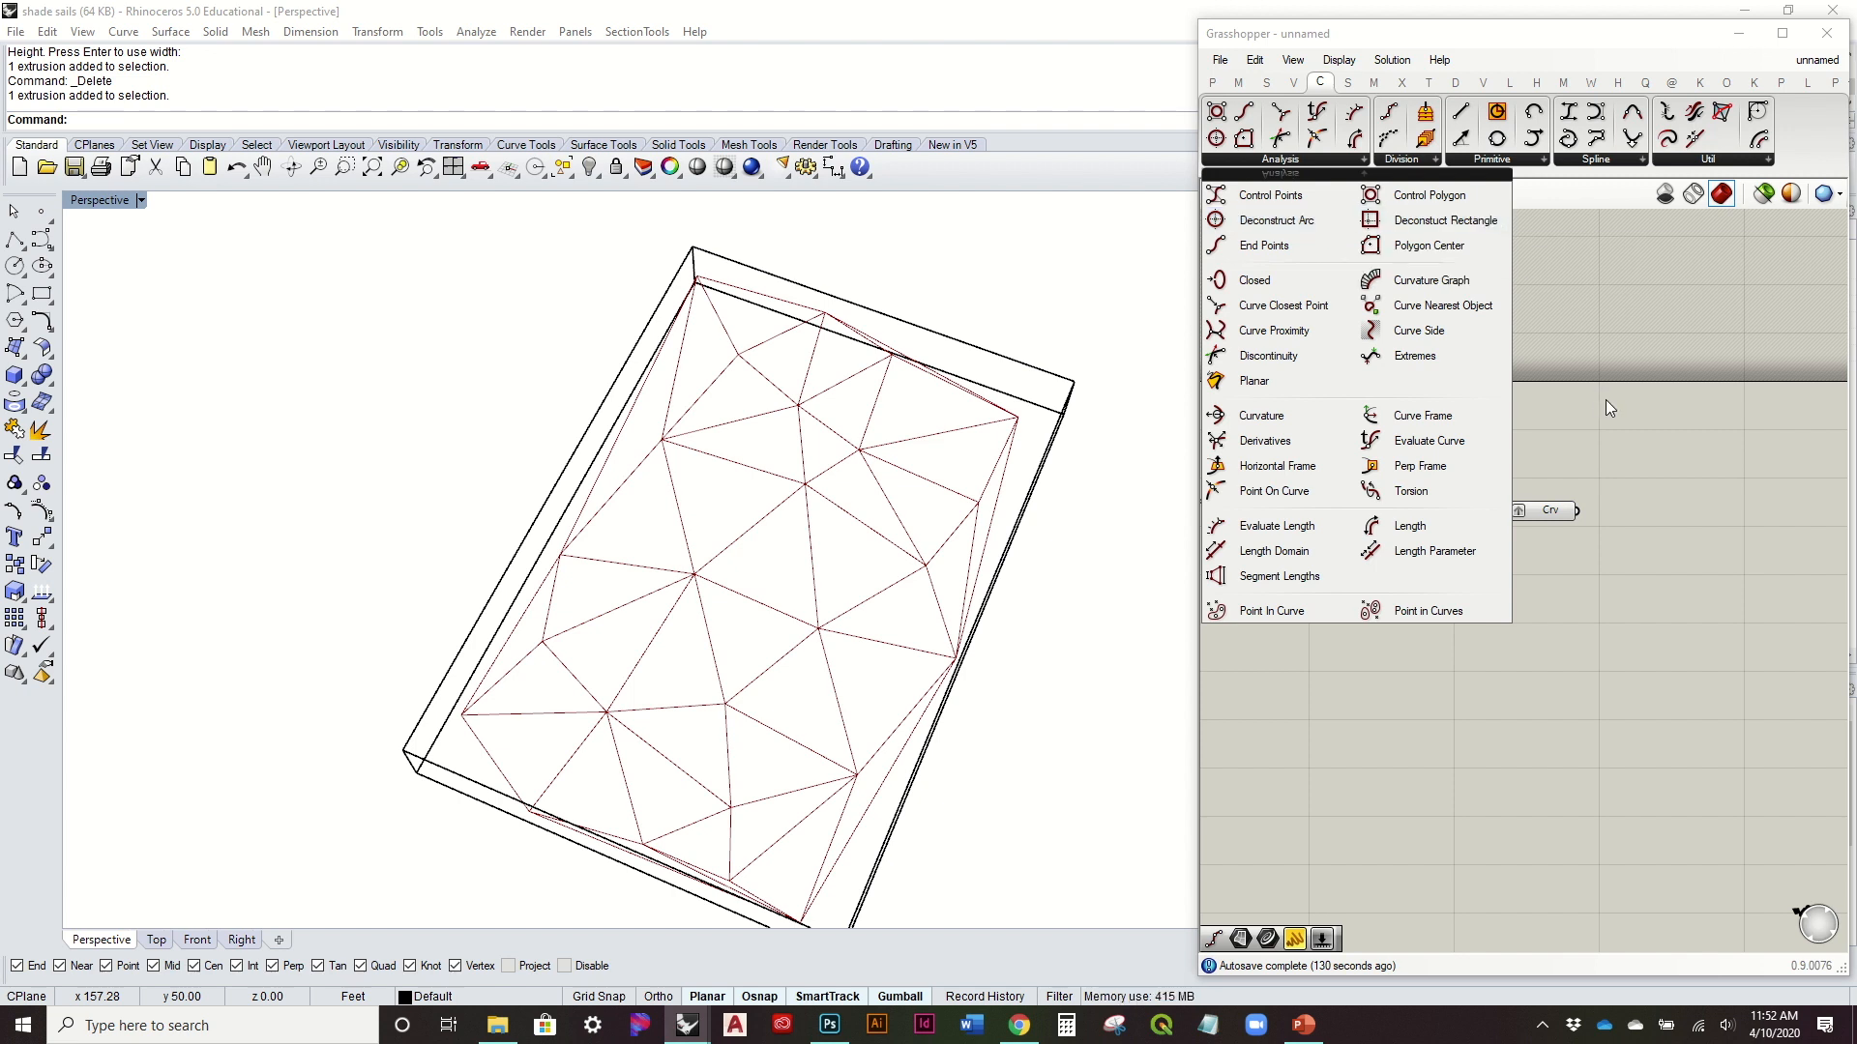
click(1816, 60)
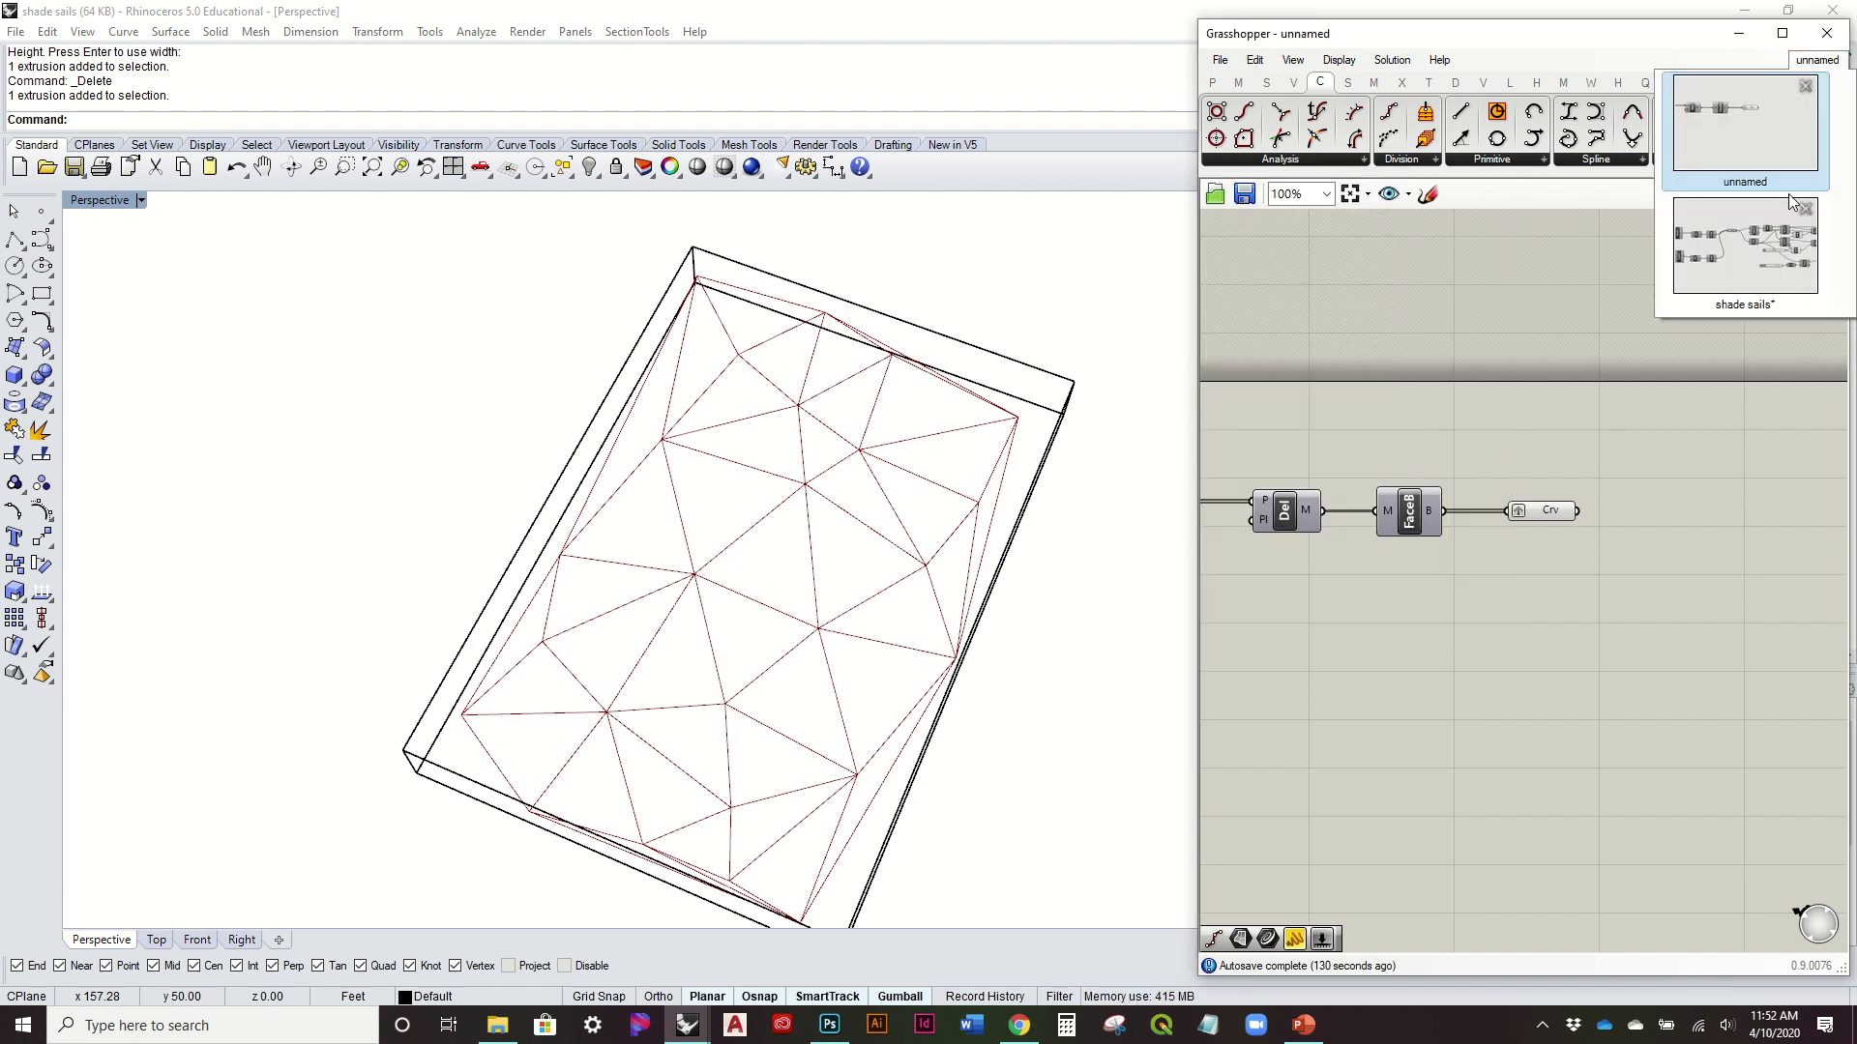
click(1750, 253)
scroll(1588, 530, up, 3)
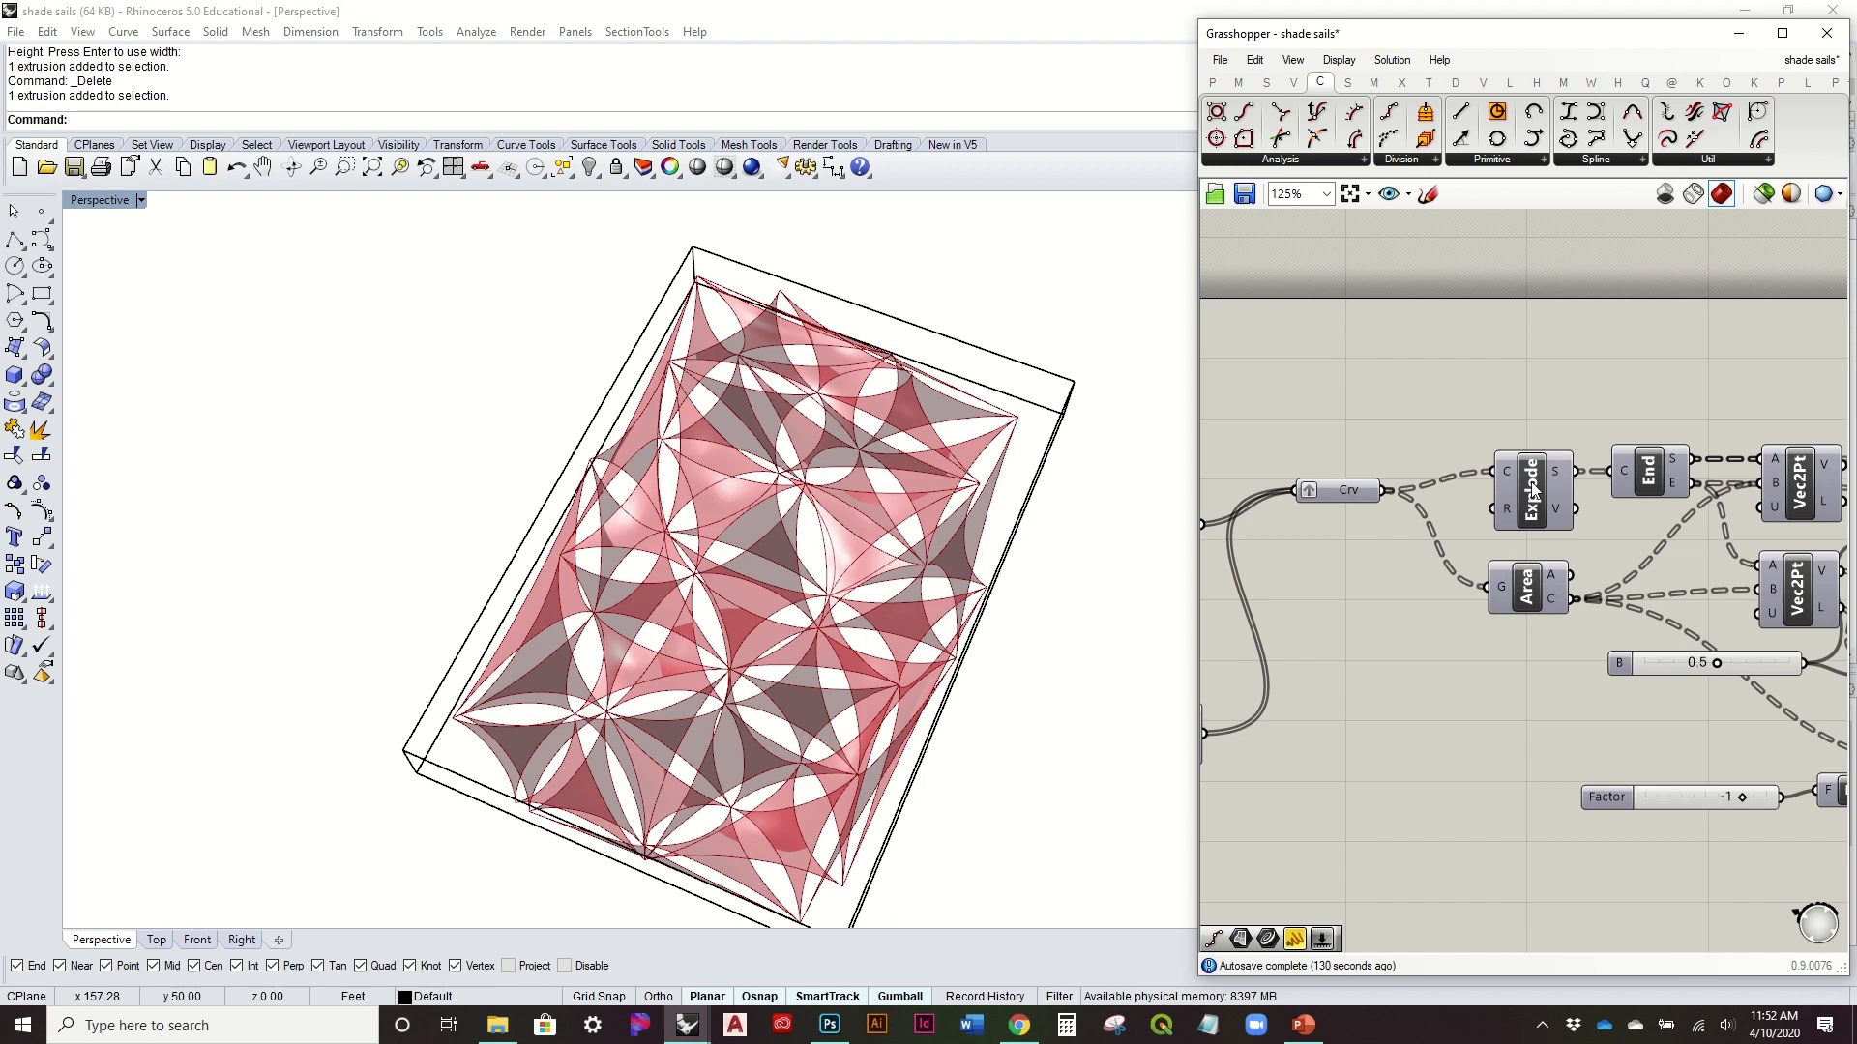
click(1787, 64)
click(1726, 258)
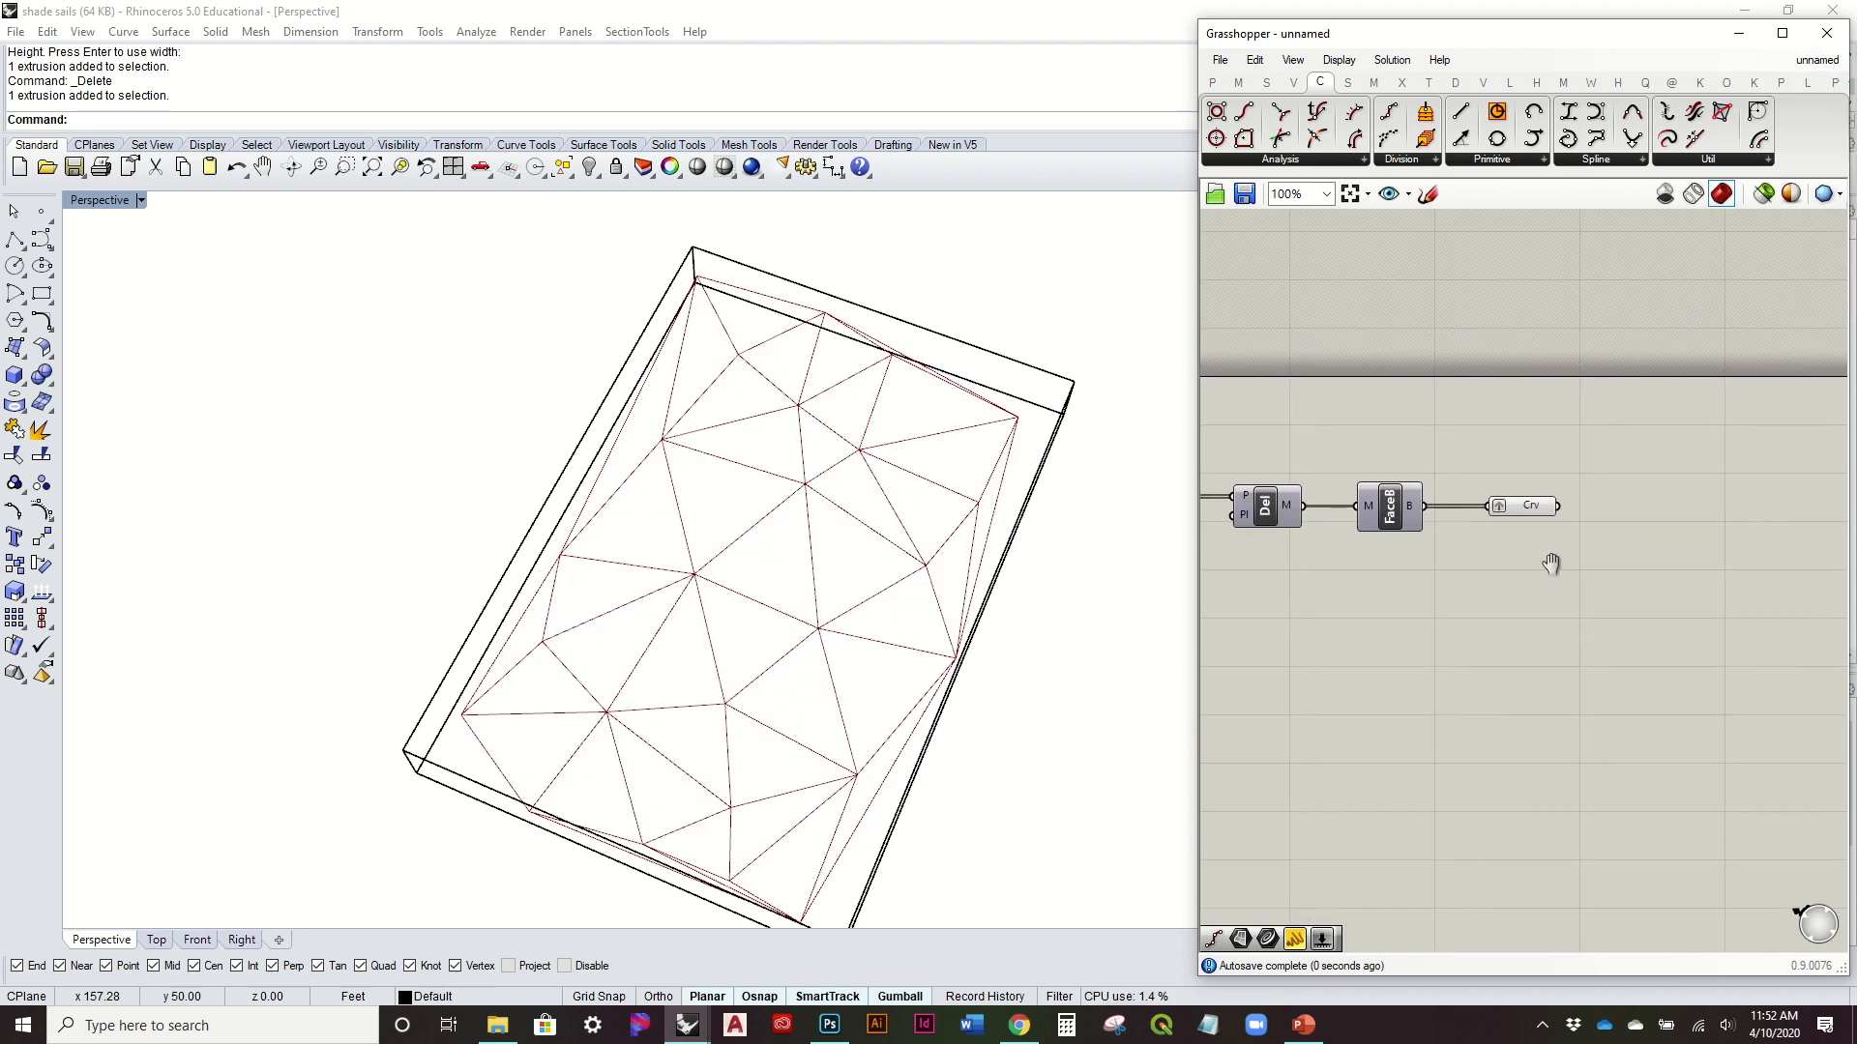
Step: Add an Explode component, connect the grafted Curve parameter to its curve input and space it out from the parameter
scroll(1551, 561, up, 2)
click(1516, 502)
drag(1516, 502, 1495, 502)
click(1514, 447)
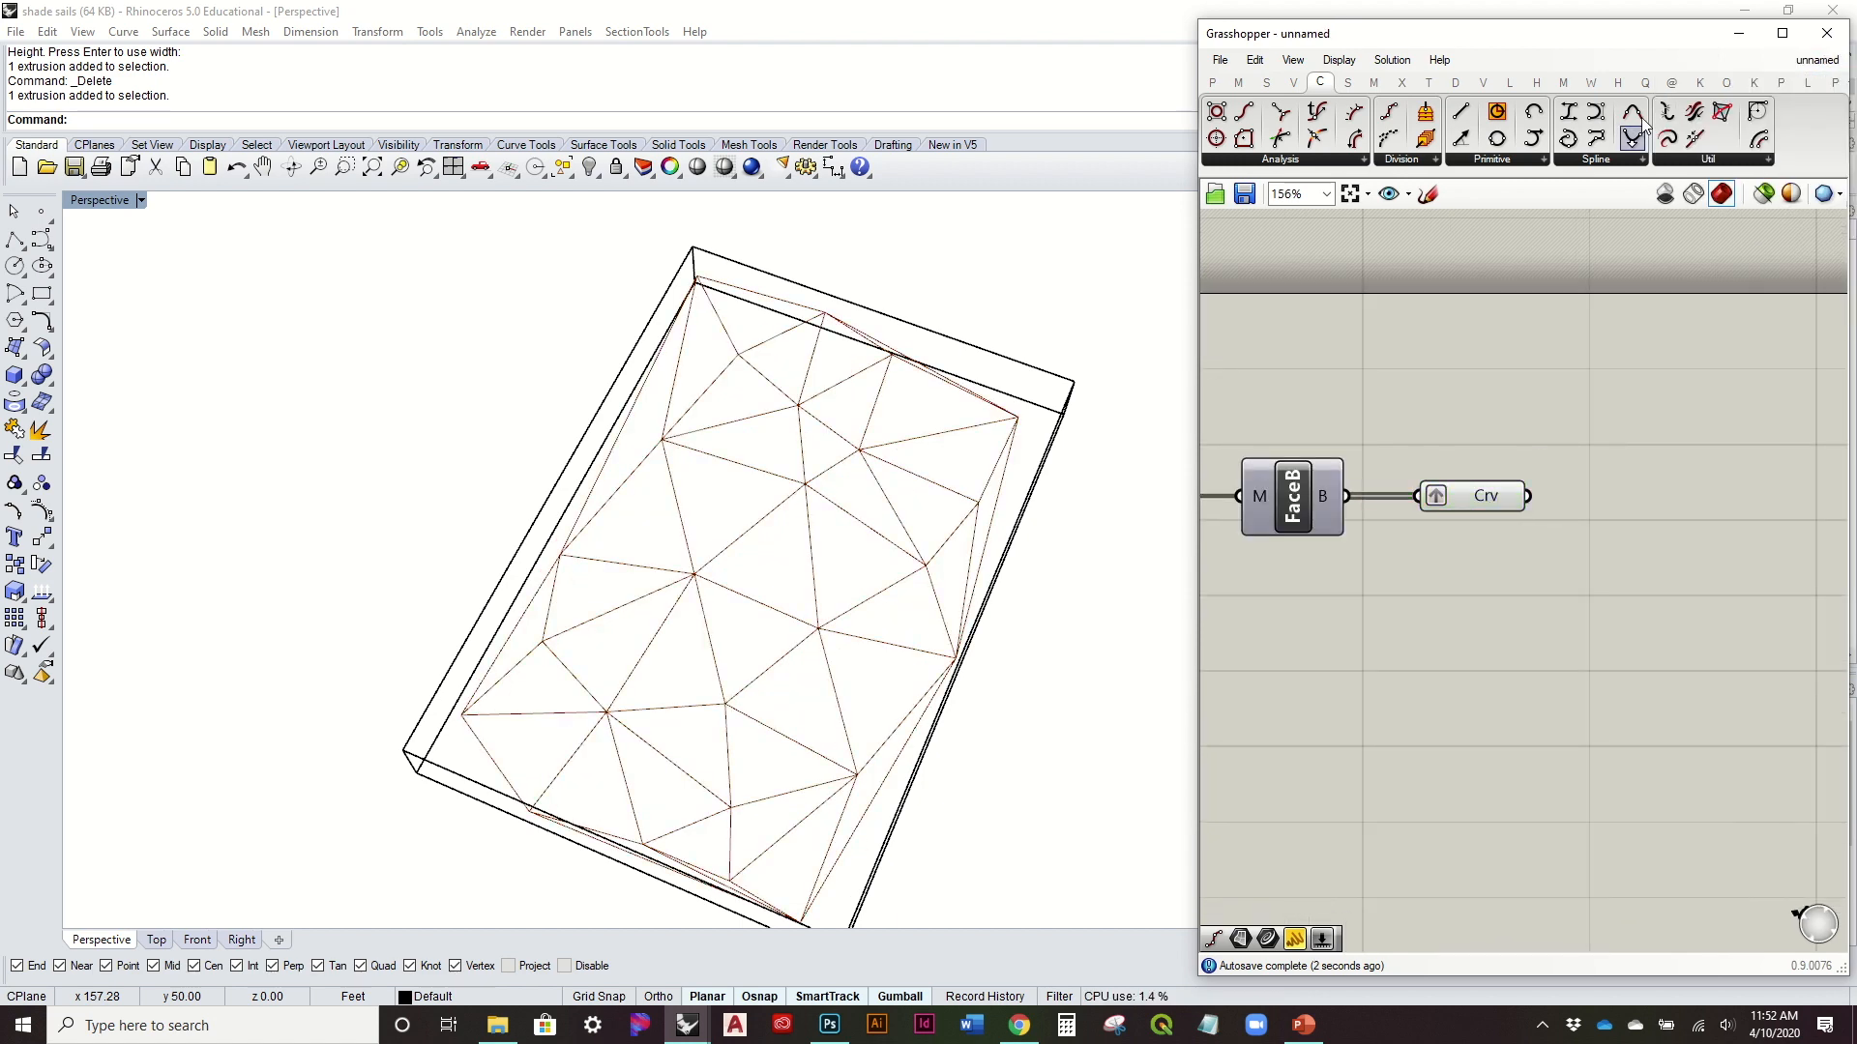
click(1709, 160)
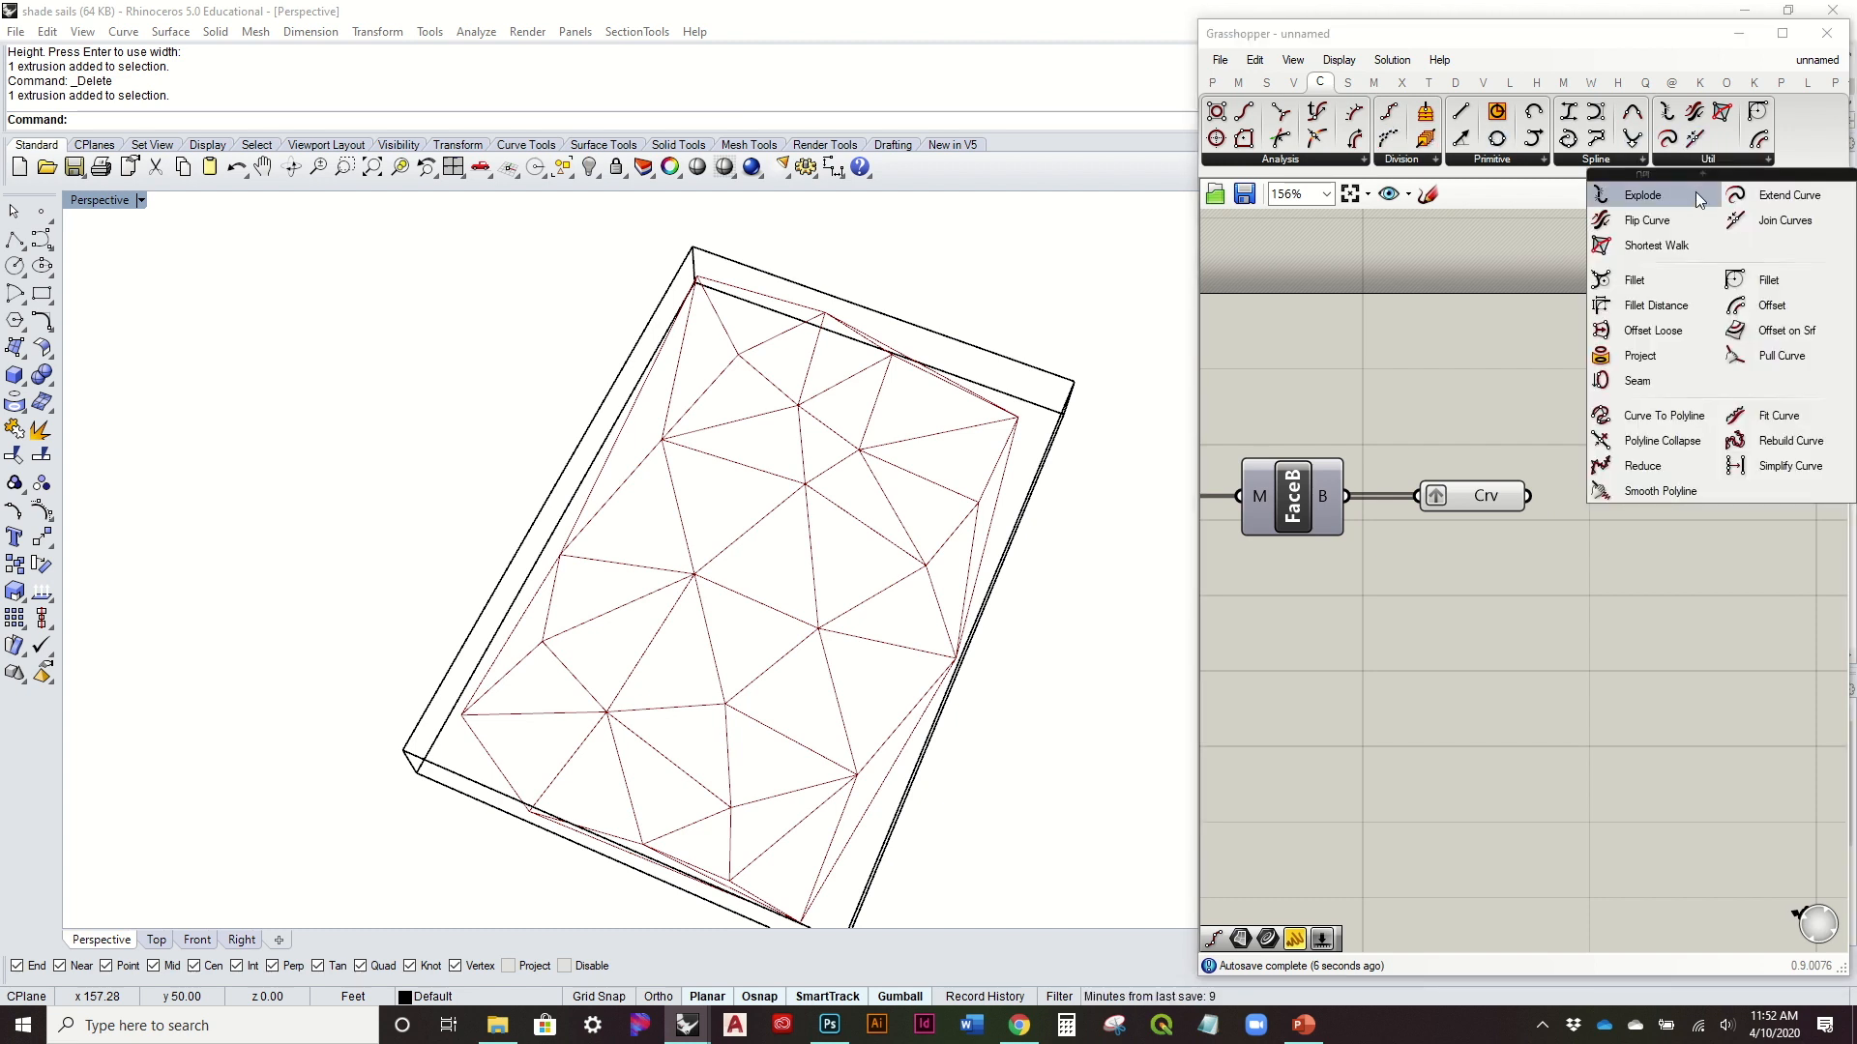
click(1644, 194)
click(1658, 548)
drag(1526, 496, 1598, 522)
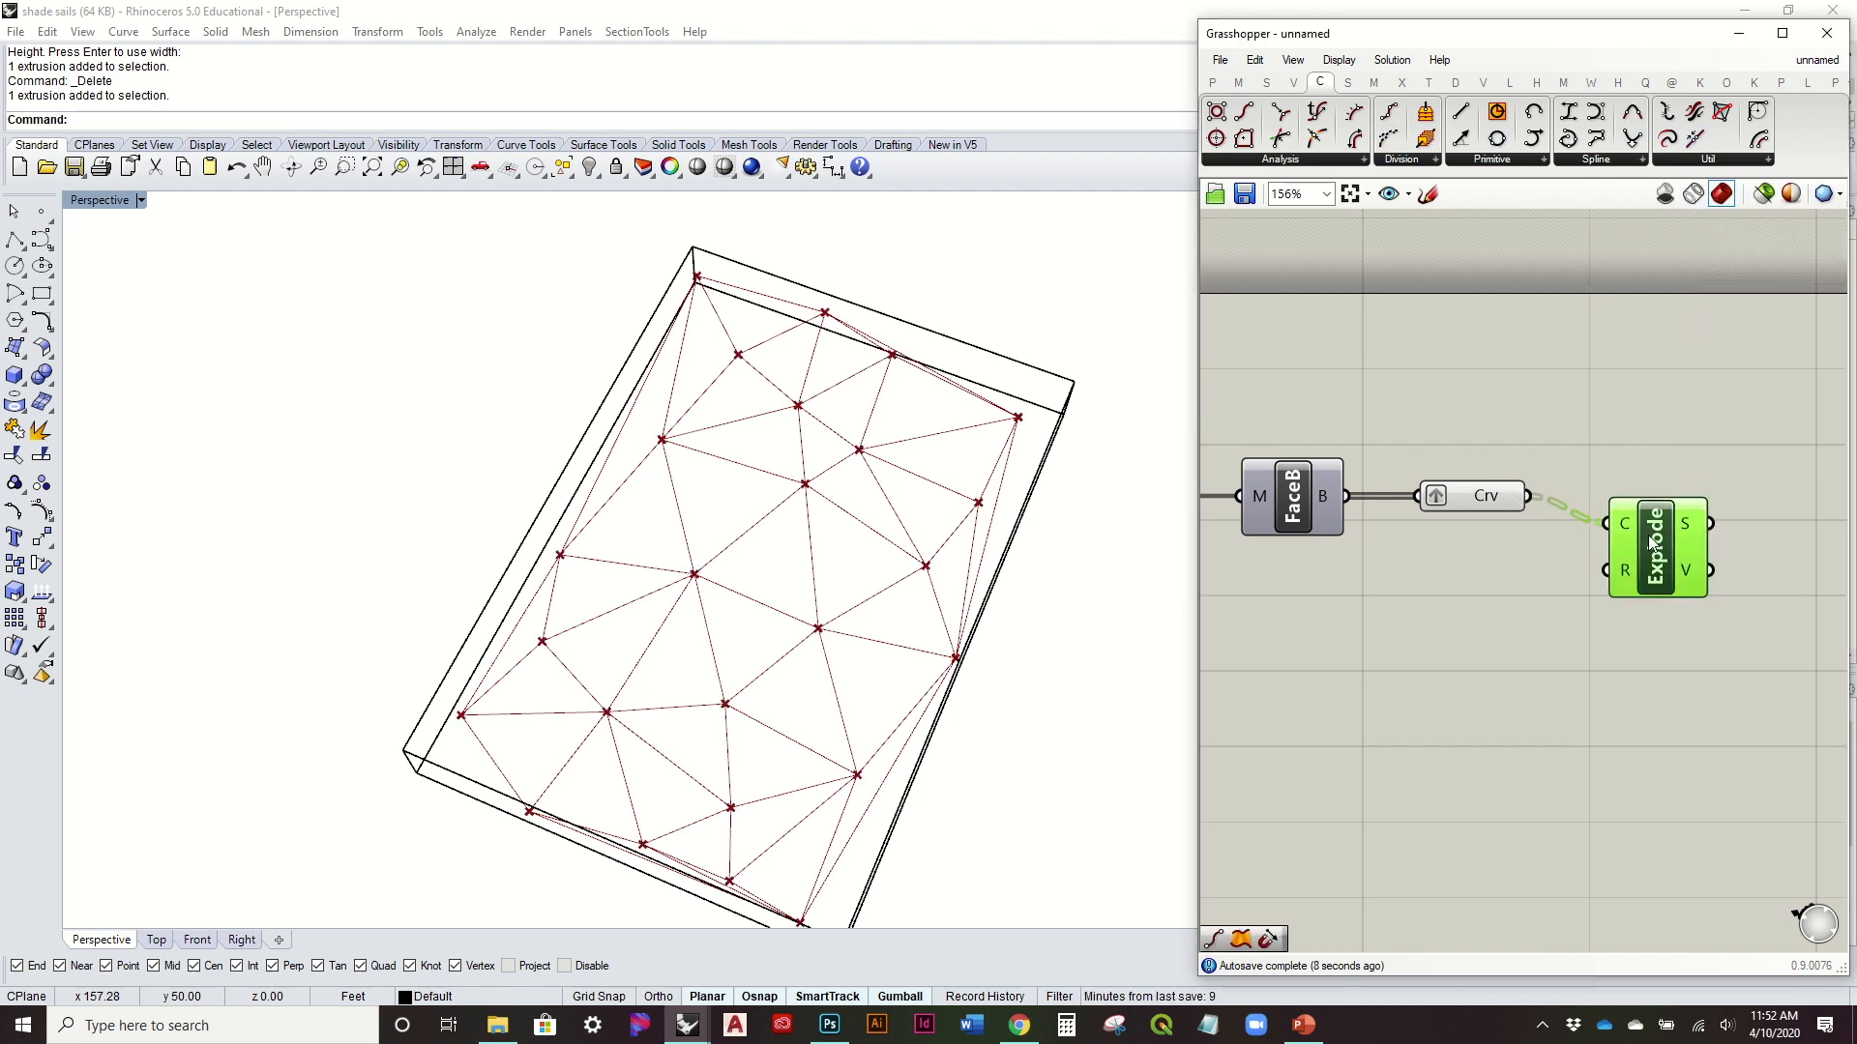
right_drag(1404, 565, 1328, 558)
drag(1557, 537, 1696, 525)
Step: Add an Area component below Explode and feed it the grafted Curve parameter
click(1519, 663)
double_click(1517, 660)
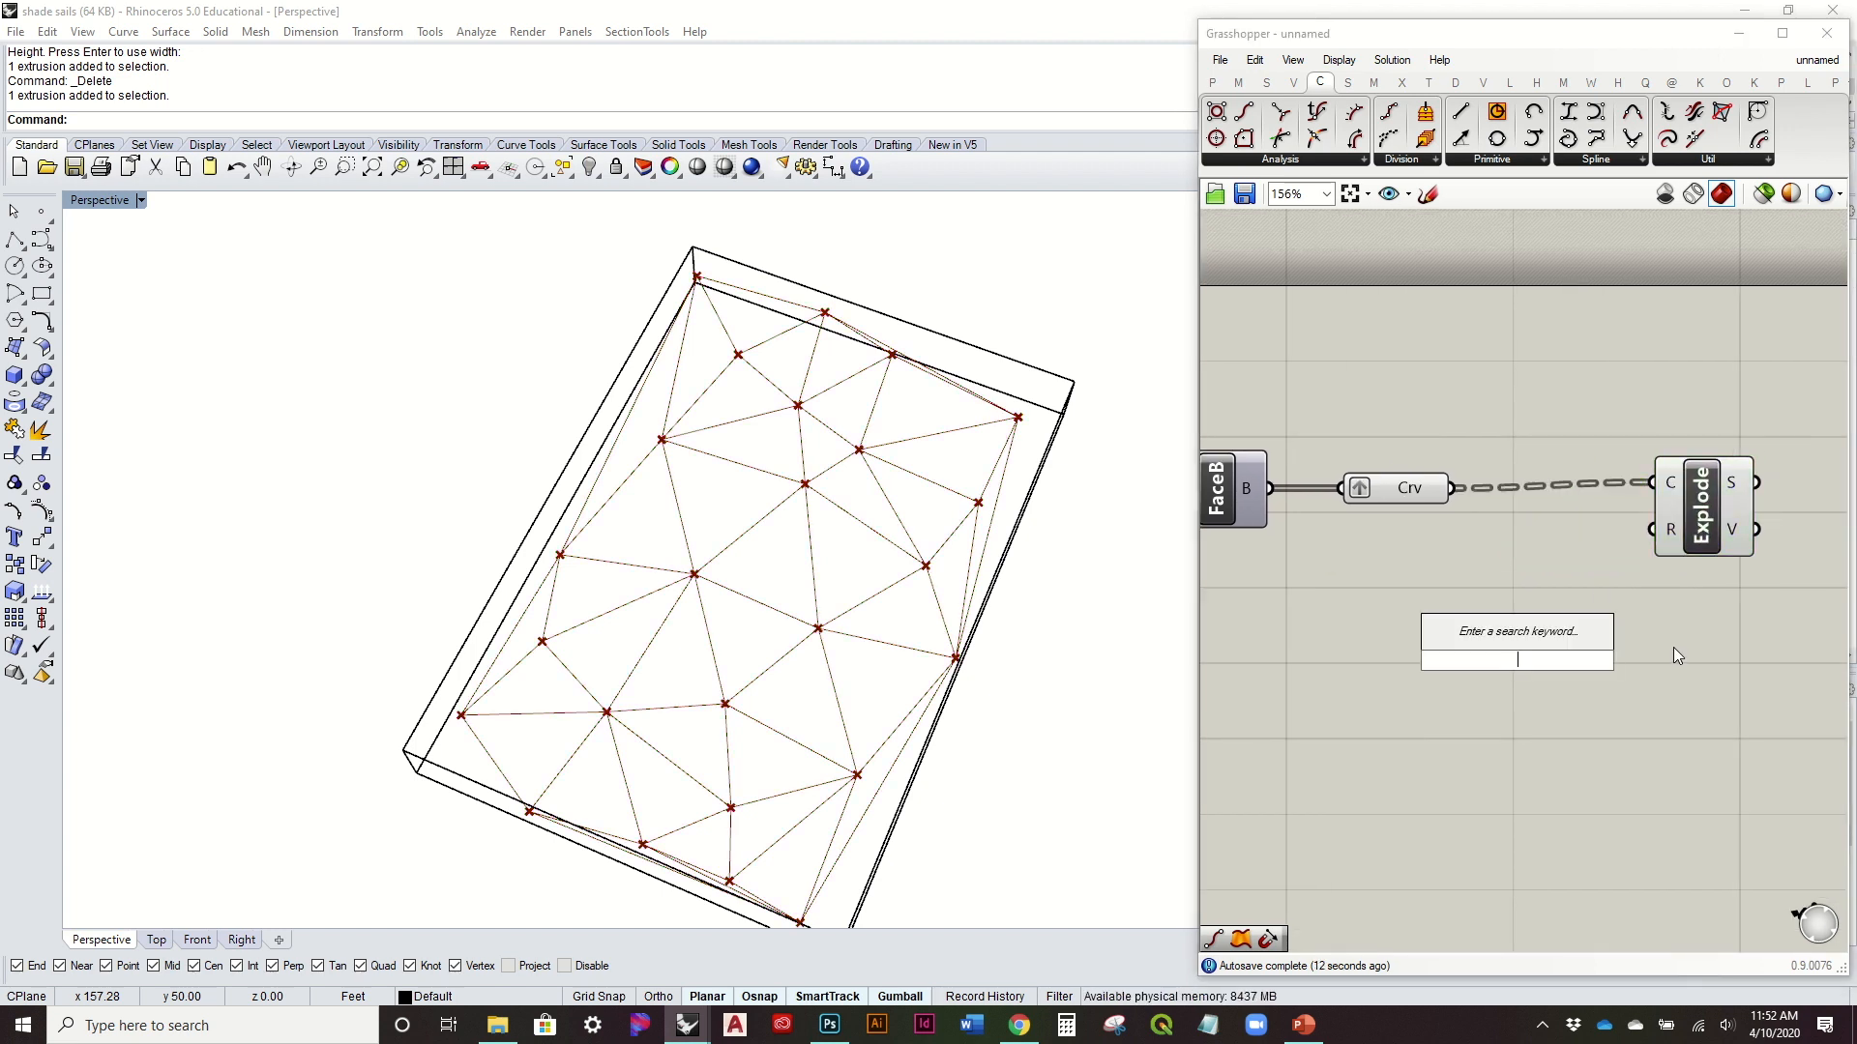
text(area)
click(1551, 634)
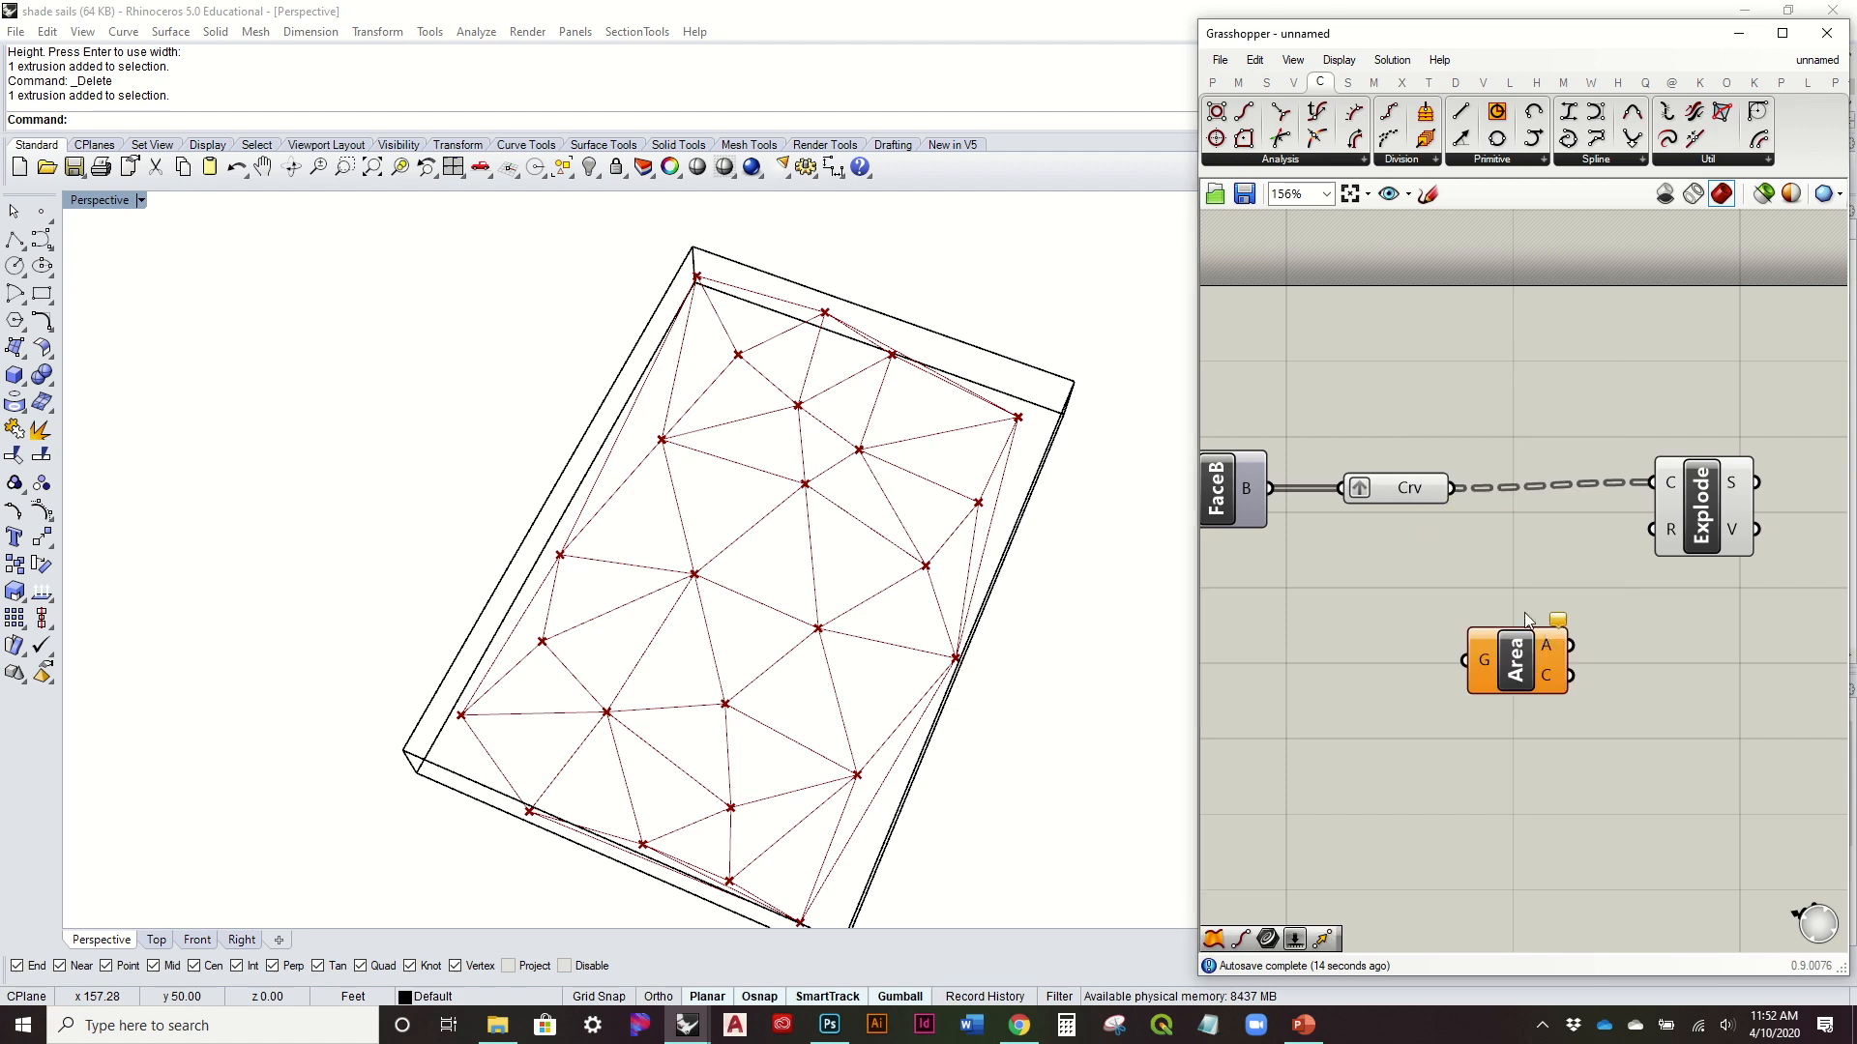
drag(1450, 491, 1644, 713)
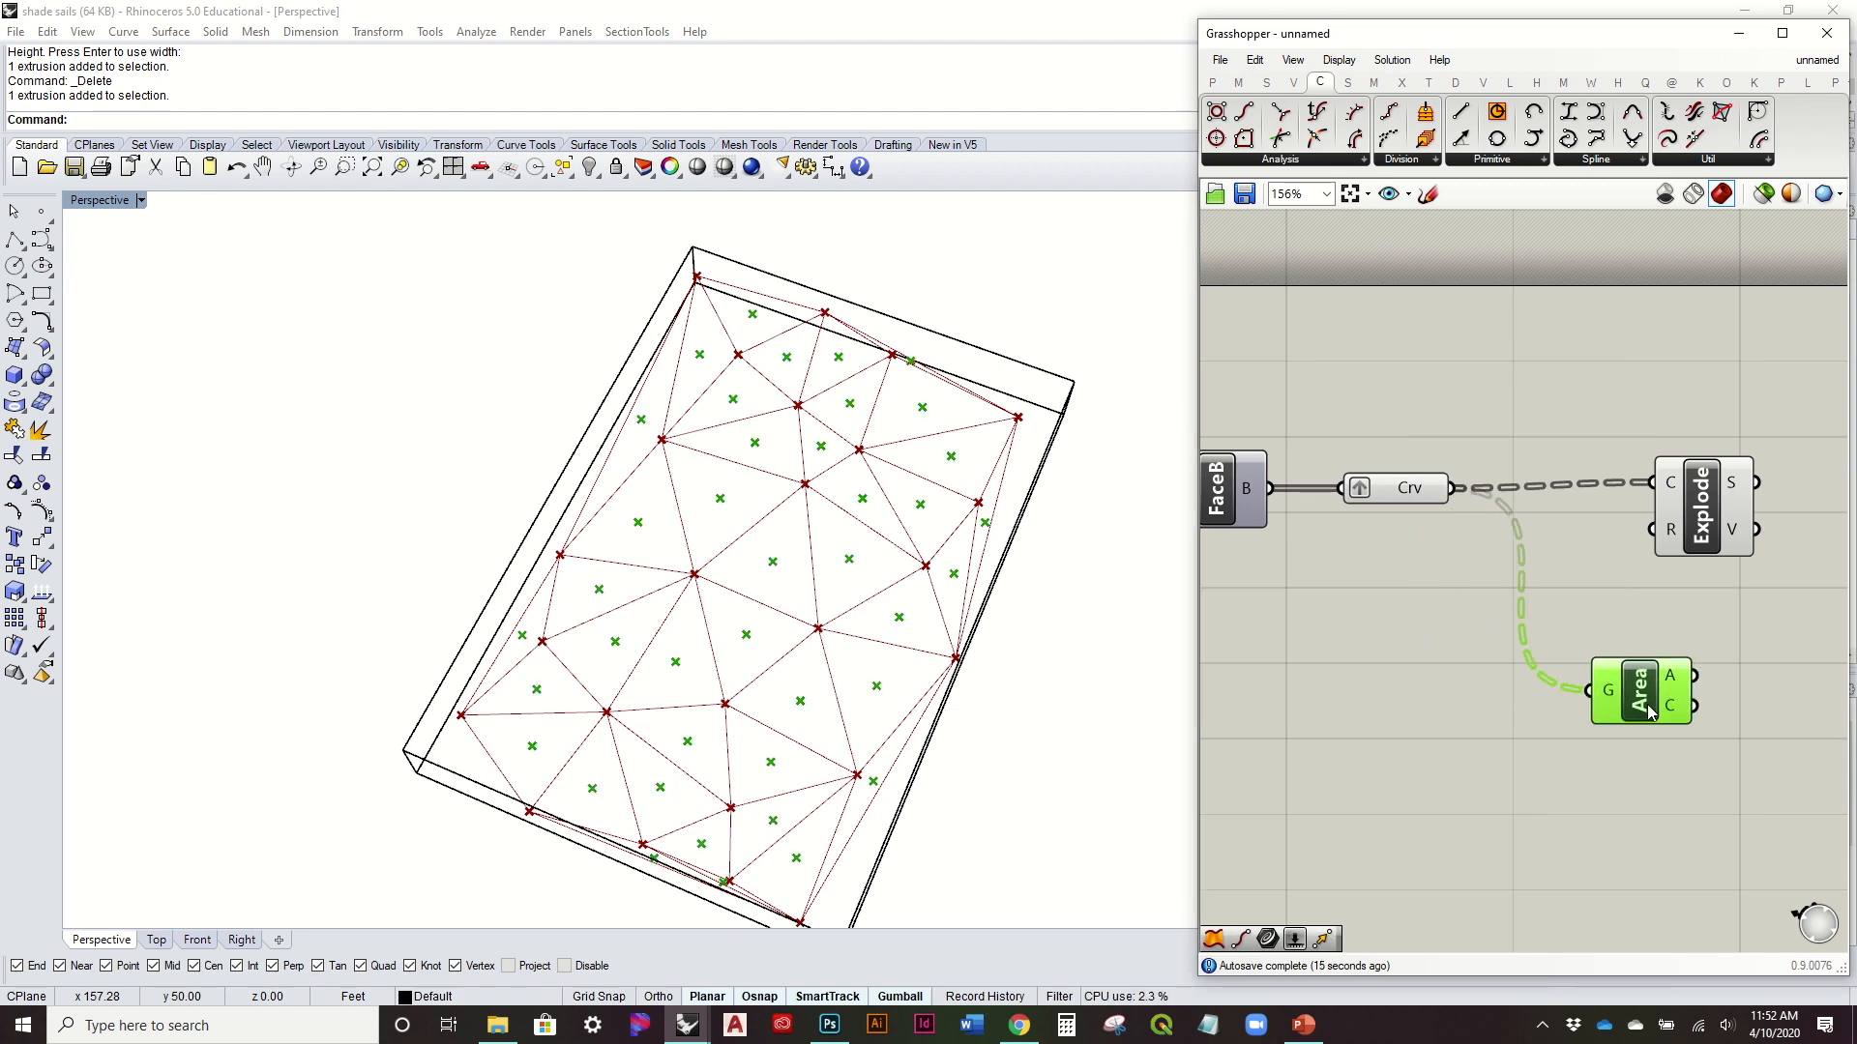
Step: Add an End Points component and connect the segments output of Explode to its curve input
right_drag(800, 568, 496, 411)
right_drag(1679, 552, 1464, 516)
drag(1514, 468, 1465, 508)
click(1587, 490)
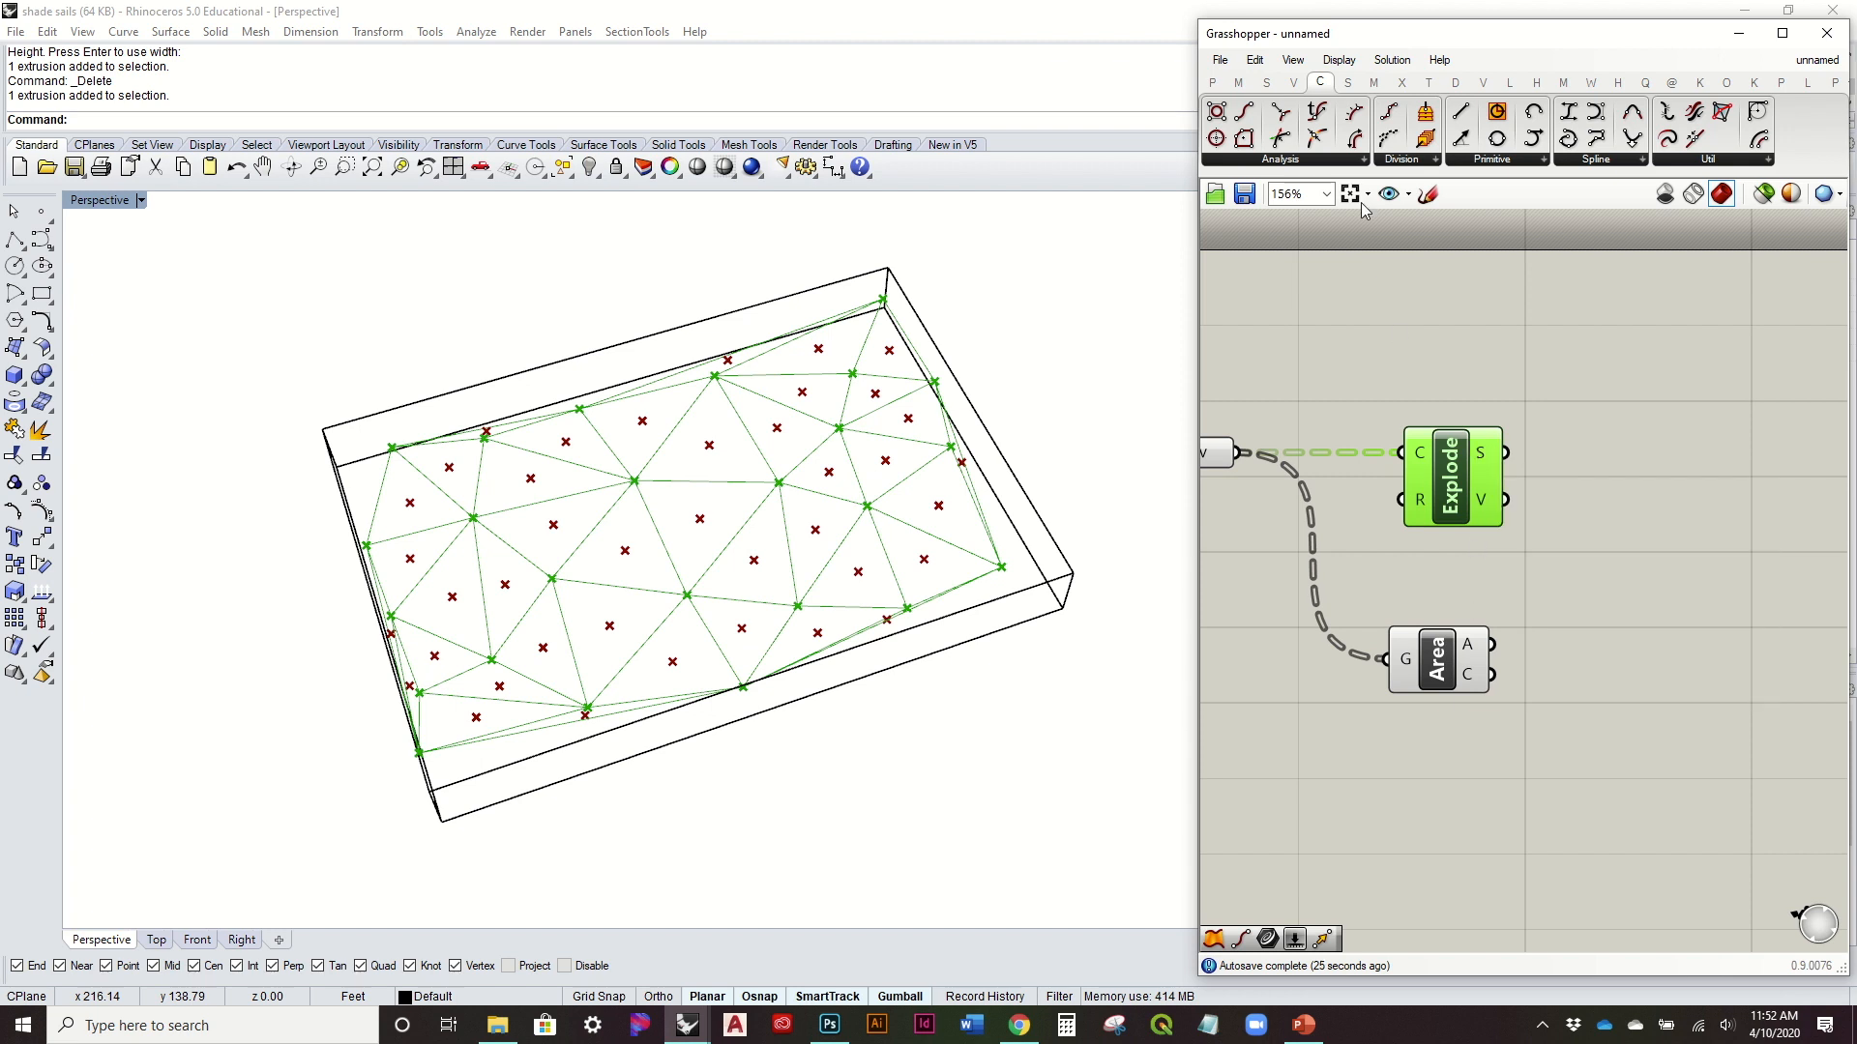
drag(1277, 117, 1637, 417)
drag(1506, 453, 1586, 416)
drag(1634, 426, 1619, 455)
Step: Turn off the preview of Explode and line up the Area component beneath End Points
click(1459, 465)
right_click(1450, 468)
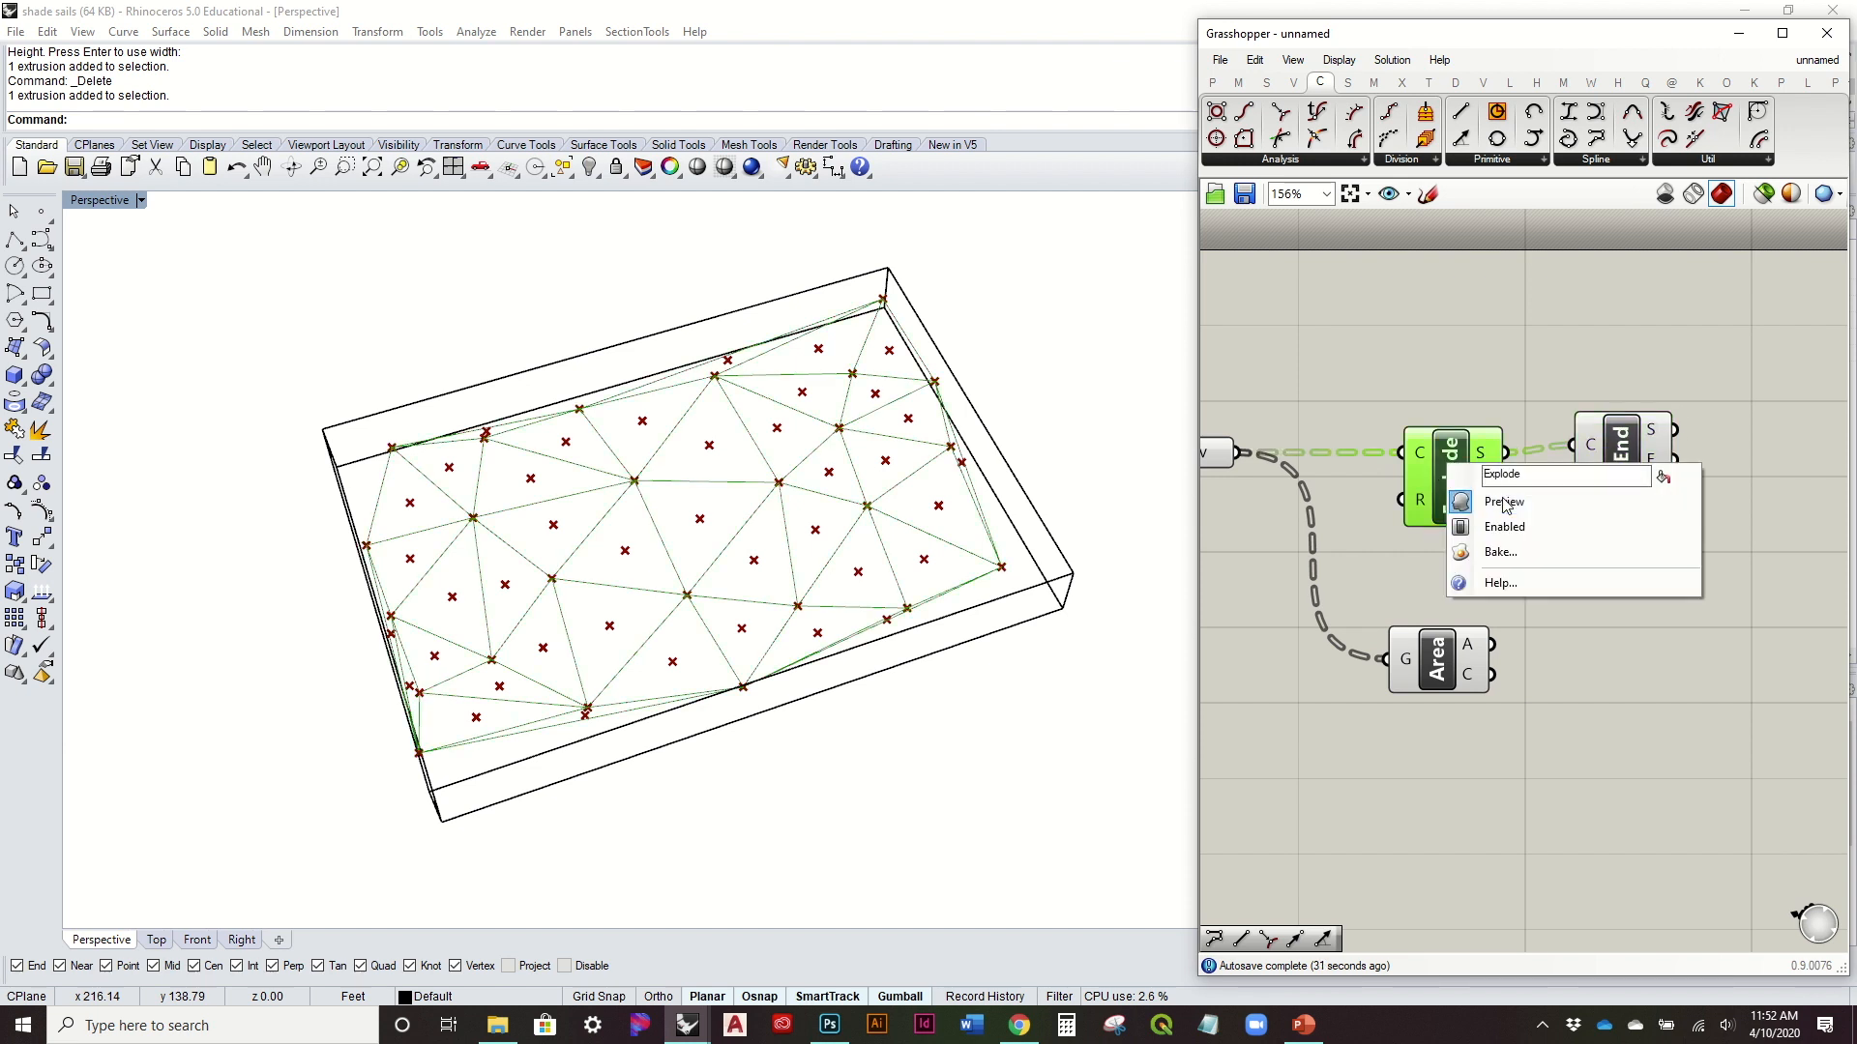
right_drag(1520, 542, 1431, 542)
drag(1361, 654, 1485, 654)
click(1560, 532)
right_drag(1561, 534, 1436, 537)
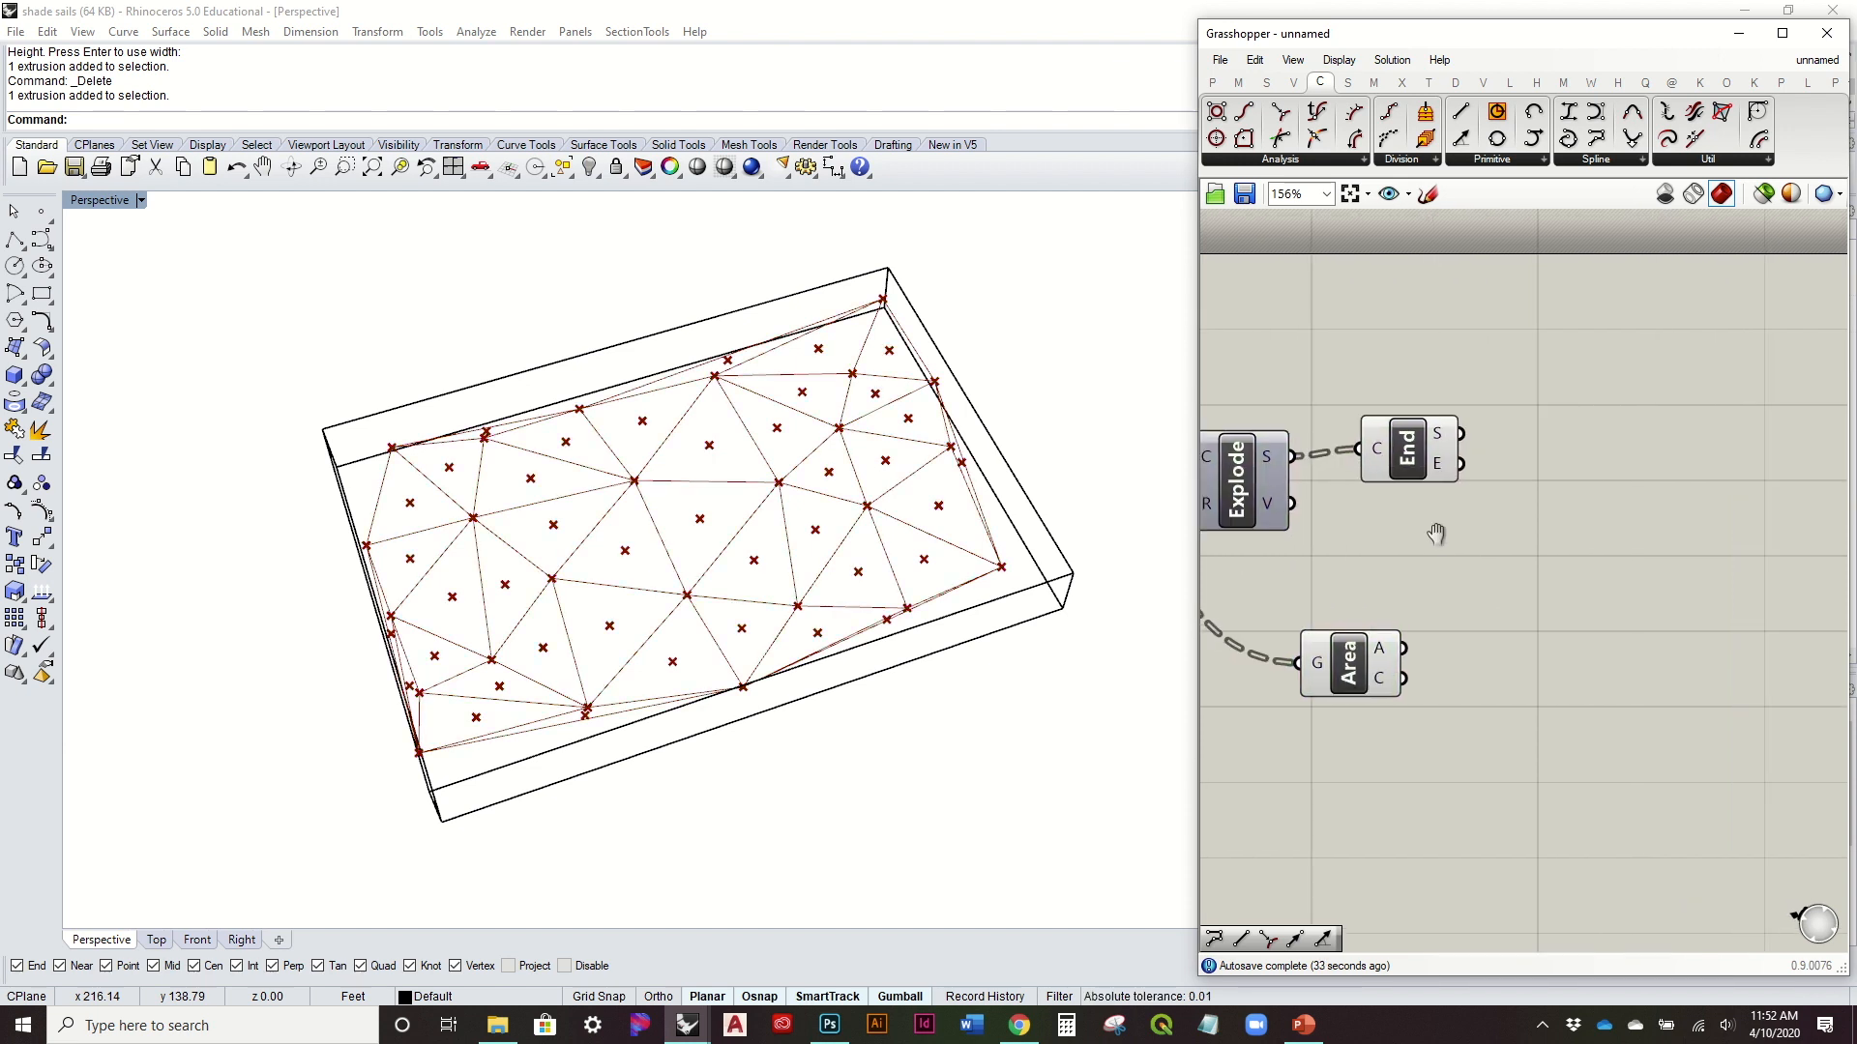
mouse_move(1449, 432)
drag(1422, 447, 1399, 467)
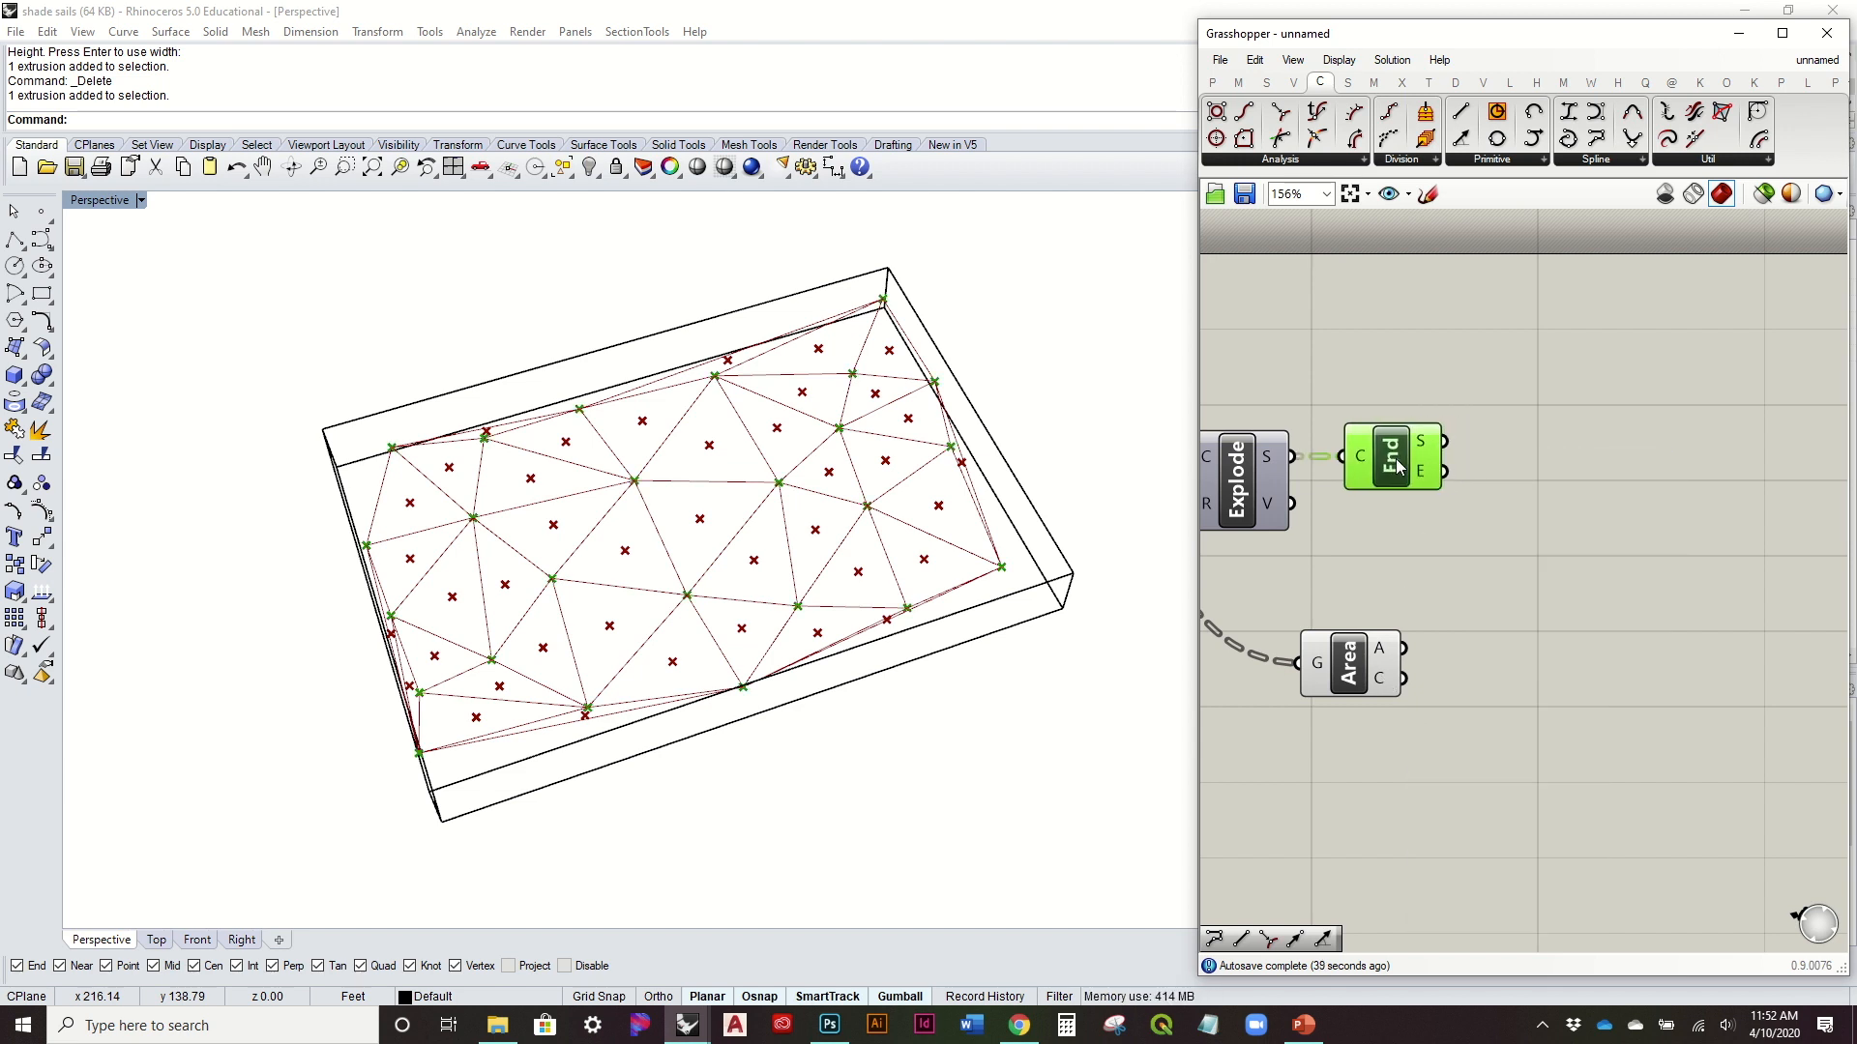
drag(1349, 663, 1388, 659)
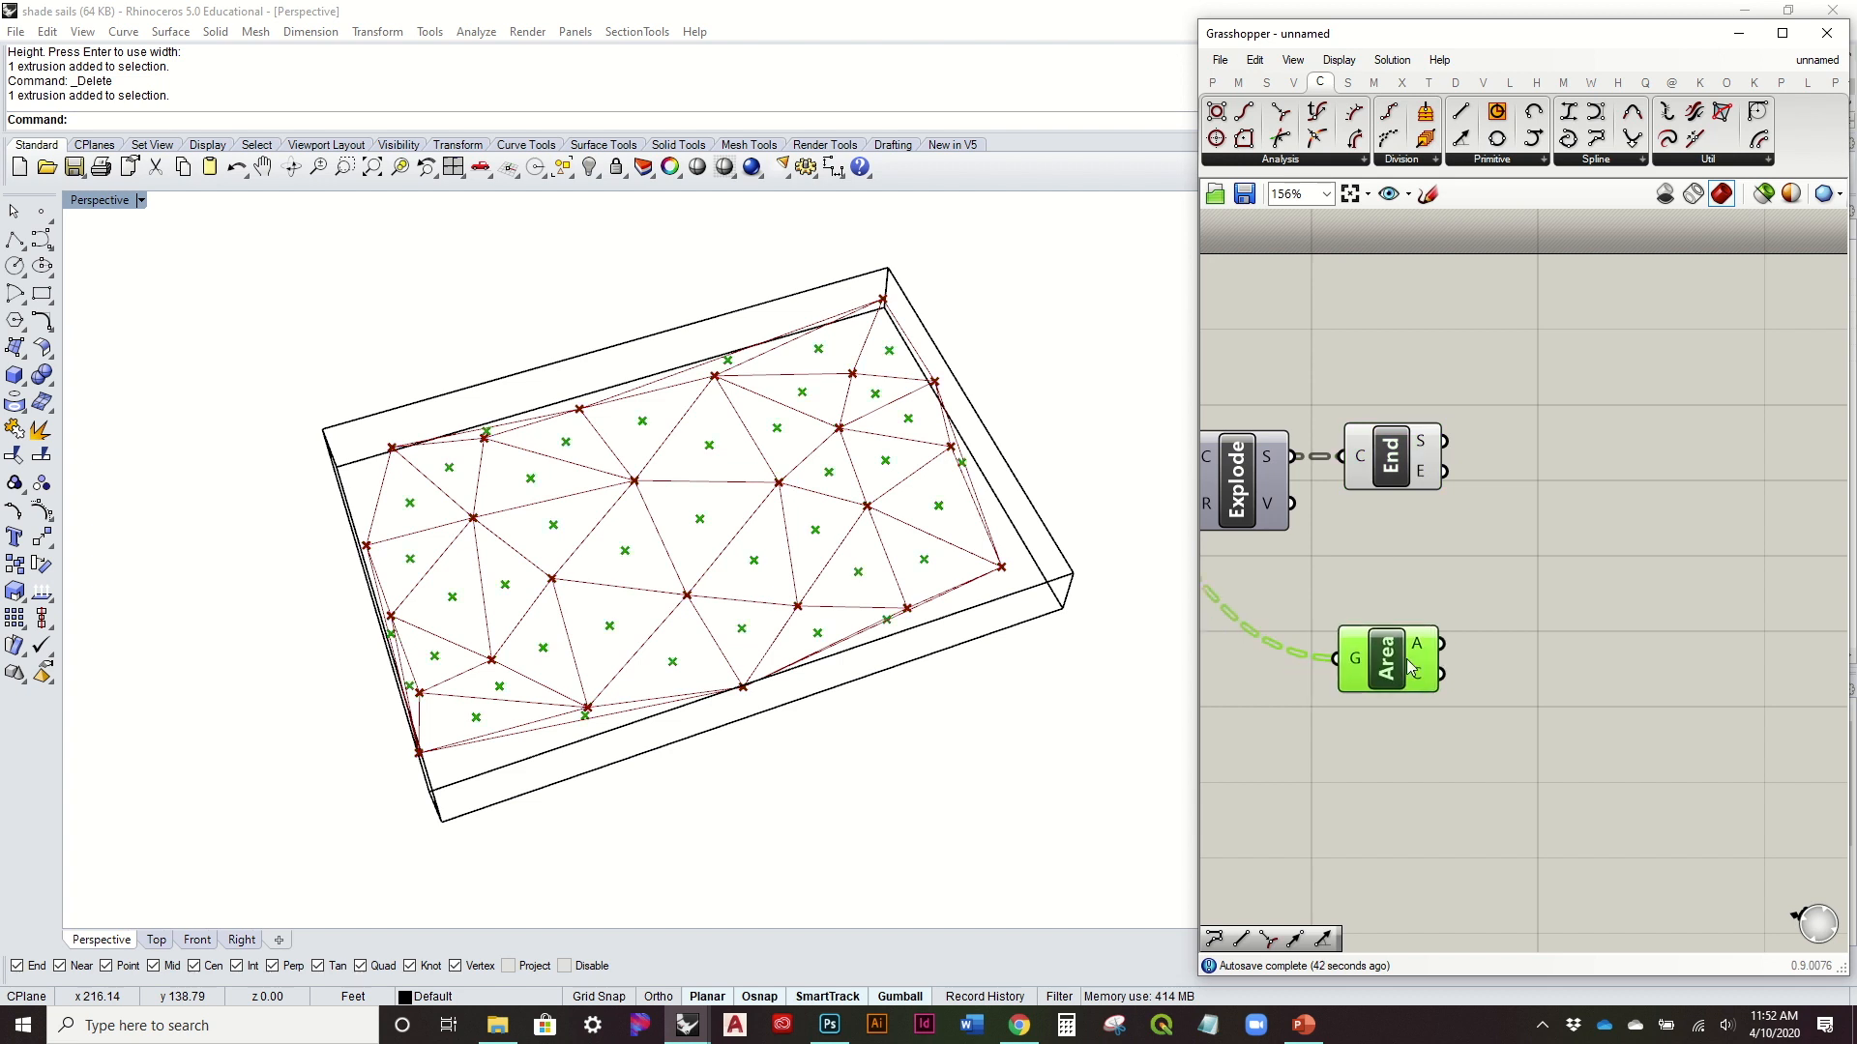
click(1431, 385)
Step: Add a Vector 2Pt component with the End Points start output as point A and the Area centroid as point B
click(1293, 83)
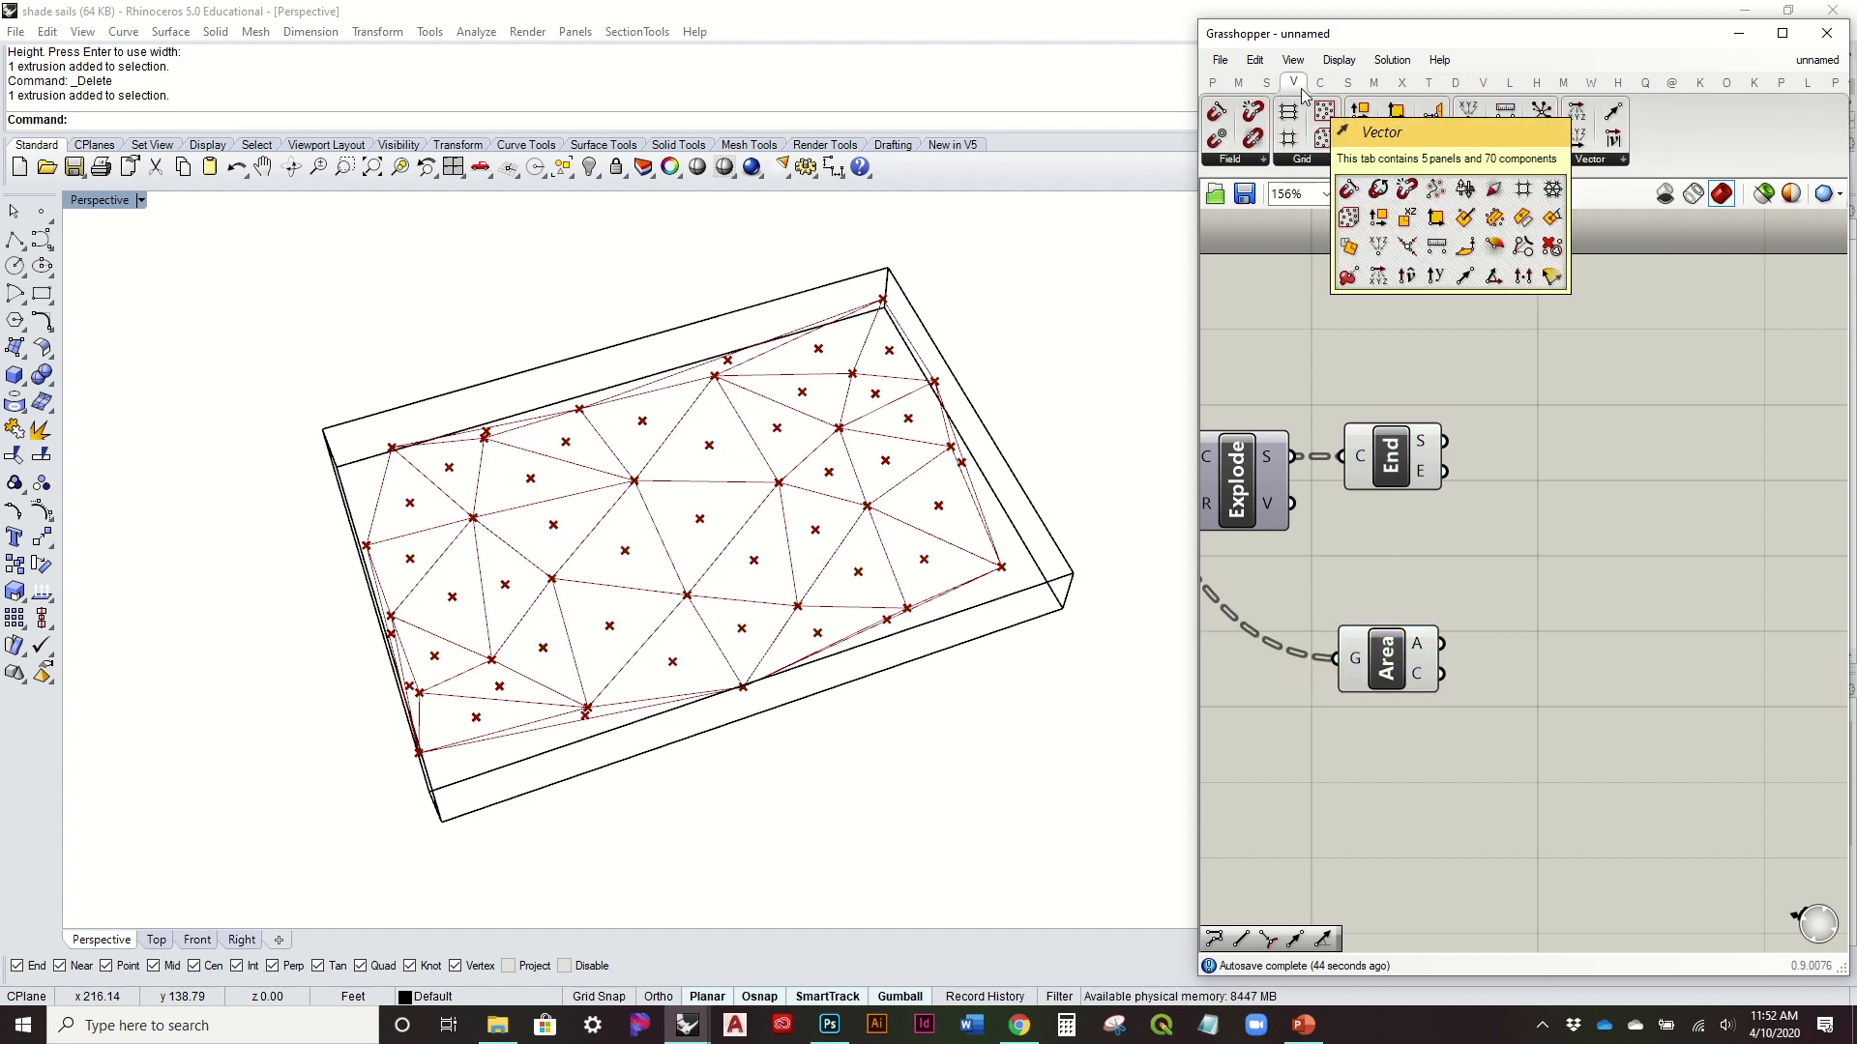
drag(1612, 138, 1641, 456)
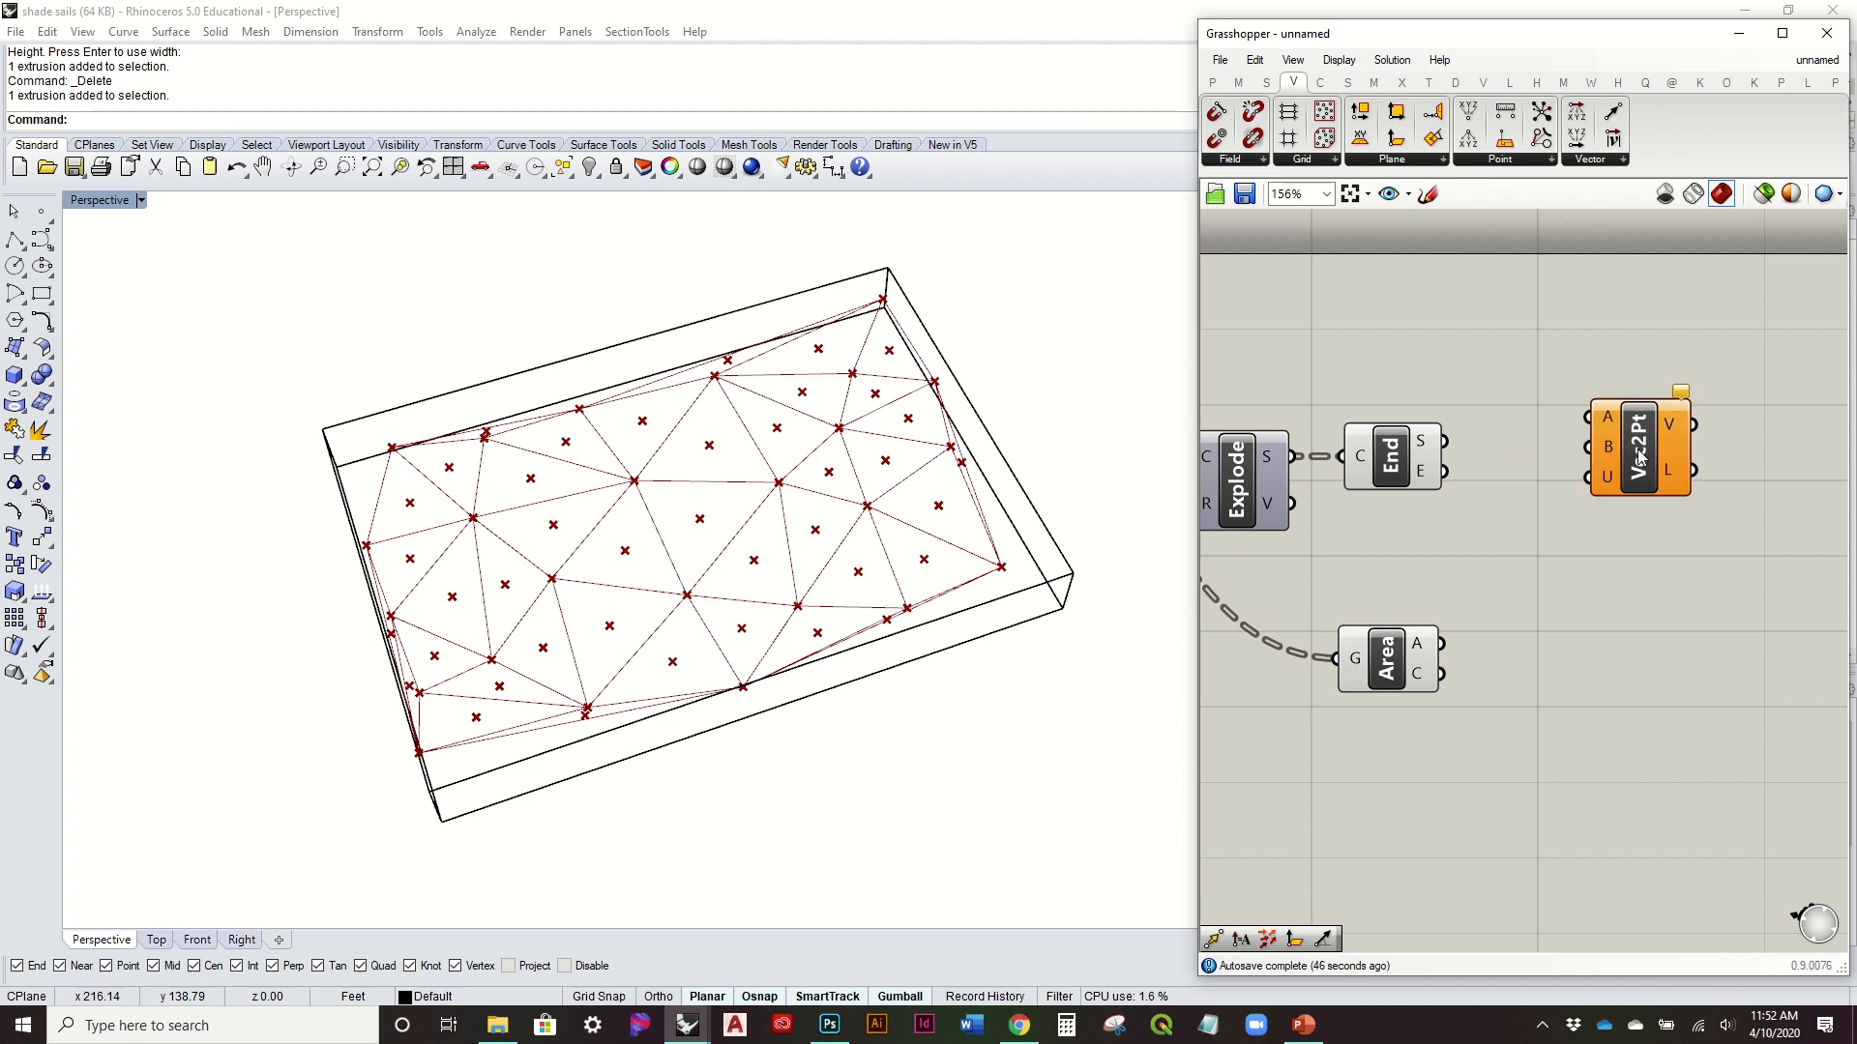
drag(1441, 442, 1602, 427)
drag(1639, 449, 1673, 466)
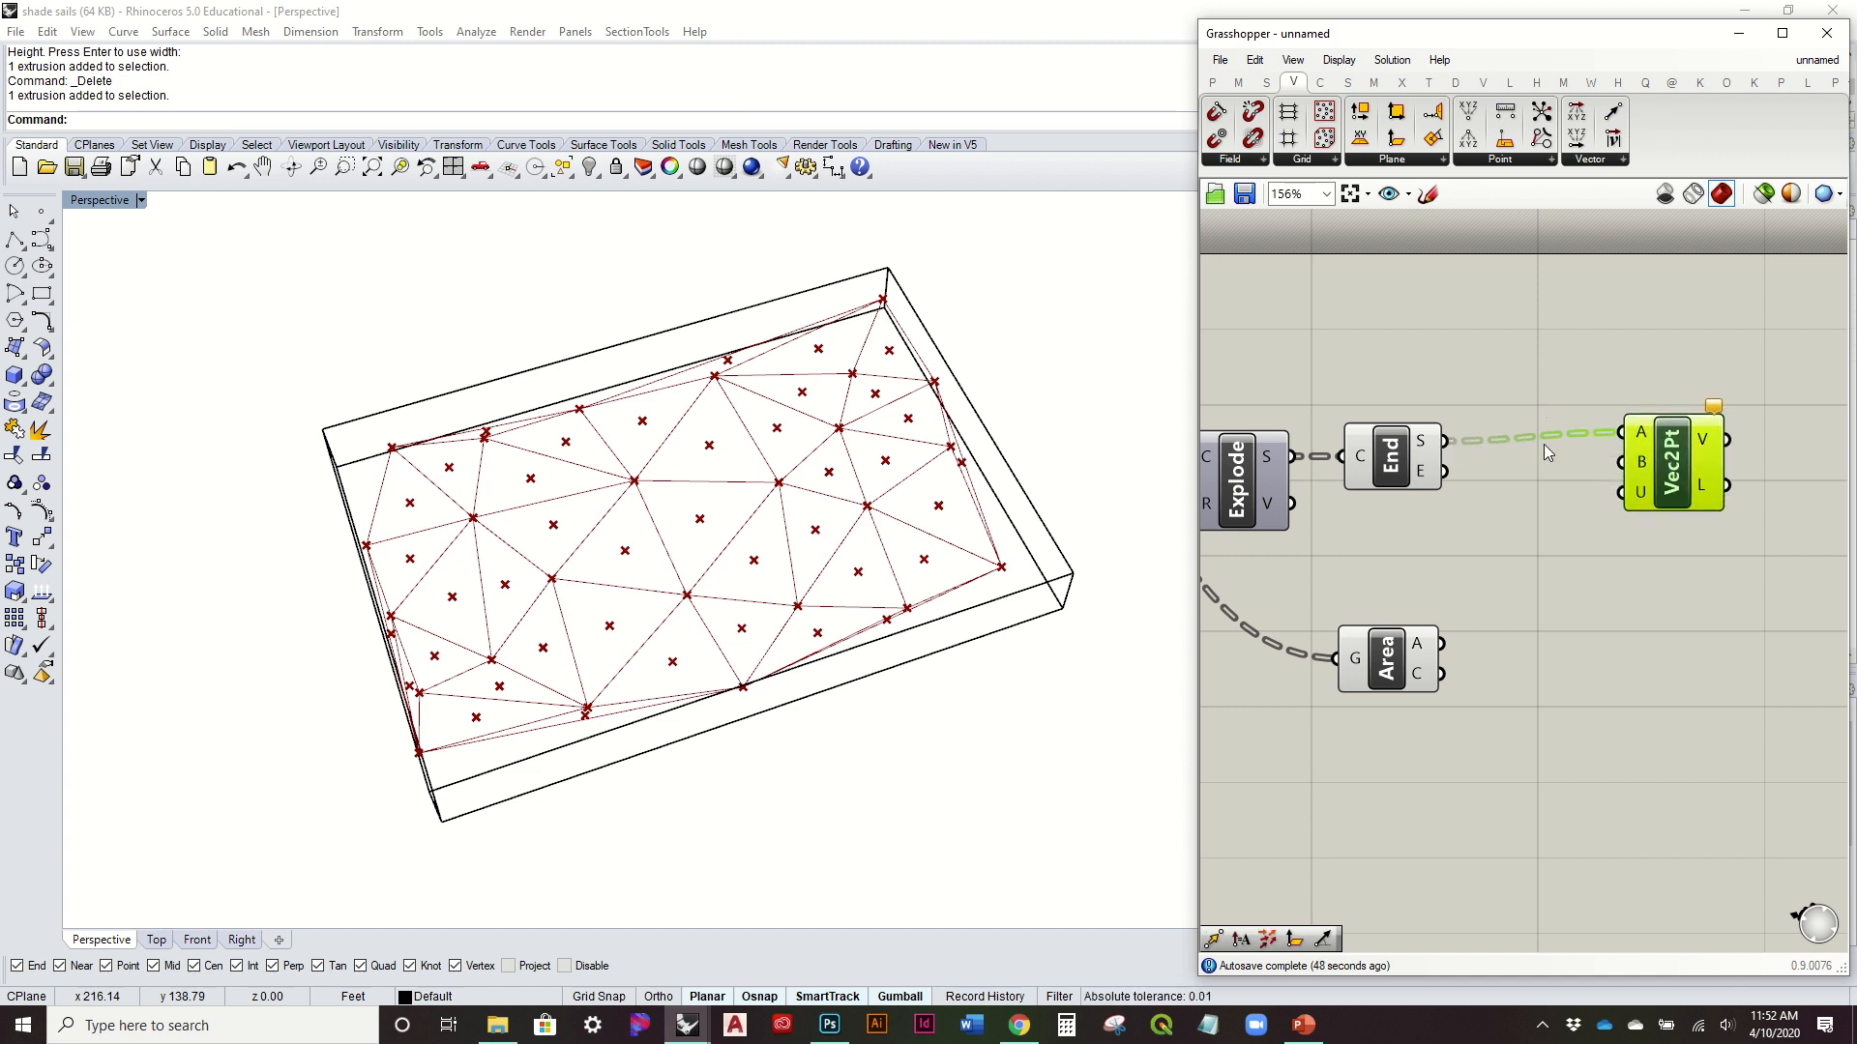
drag(1442, 674, 1622, 462)
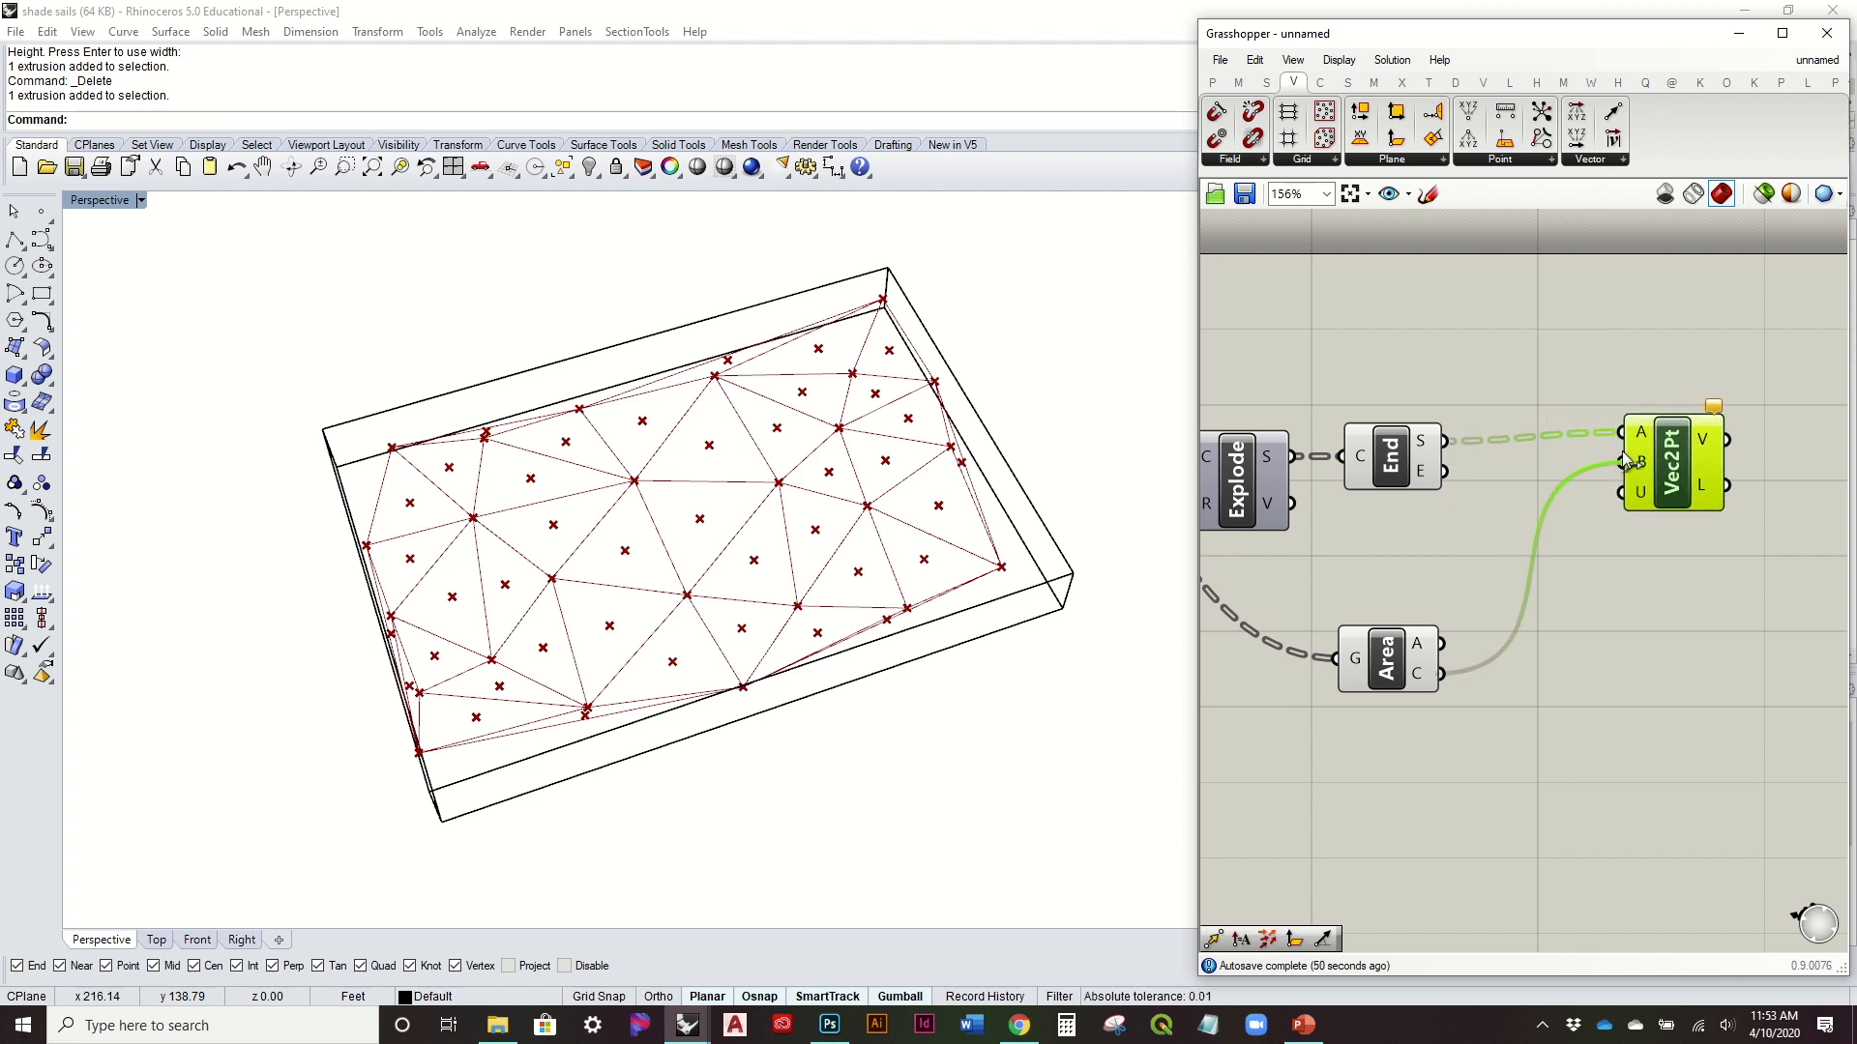
drag(1405, 670, 1417, 651)
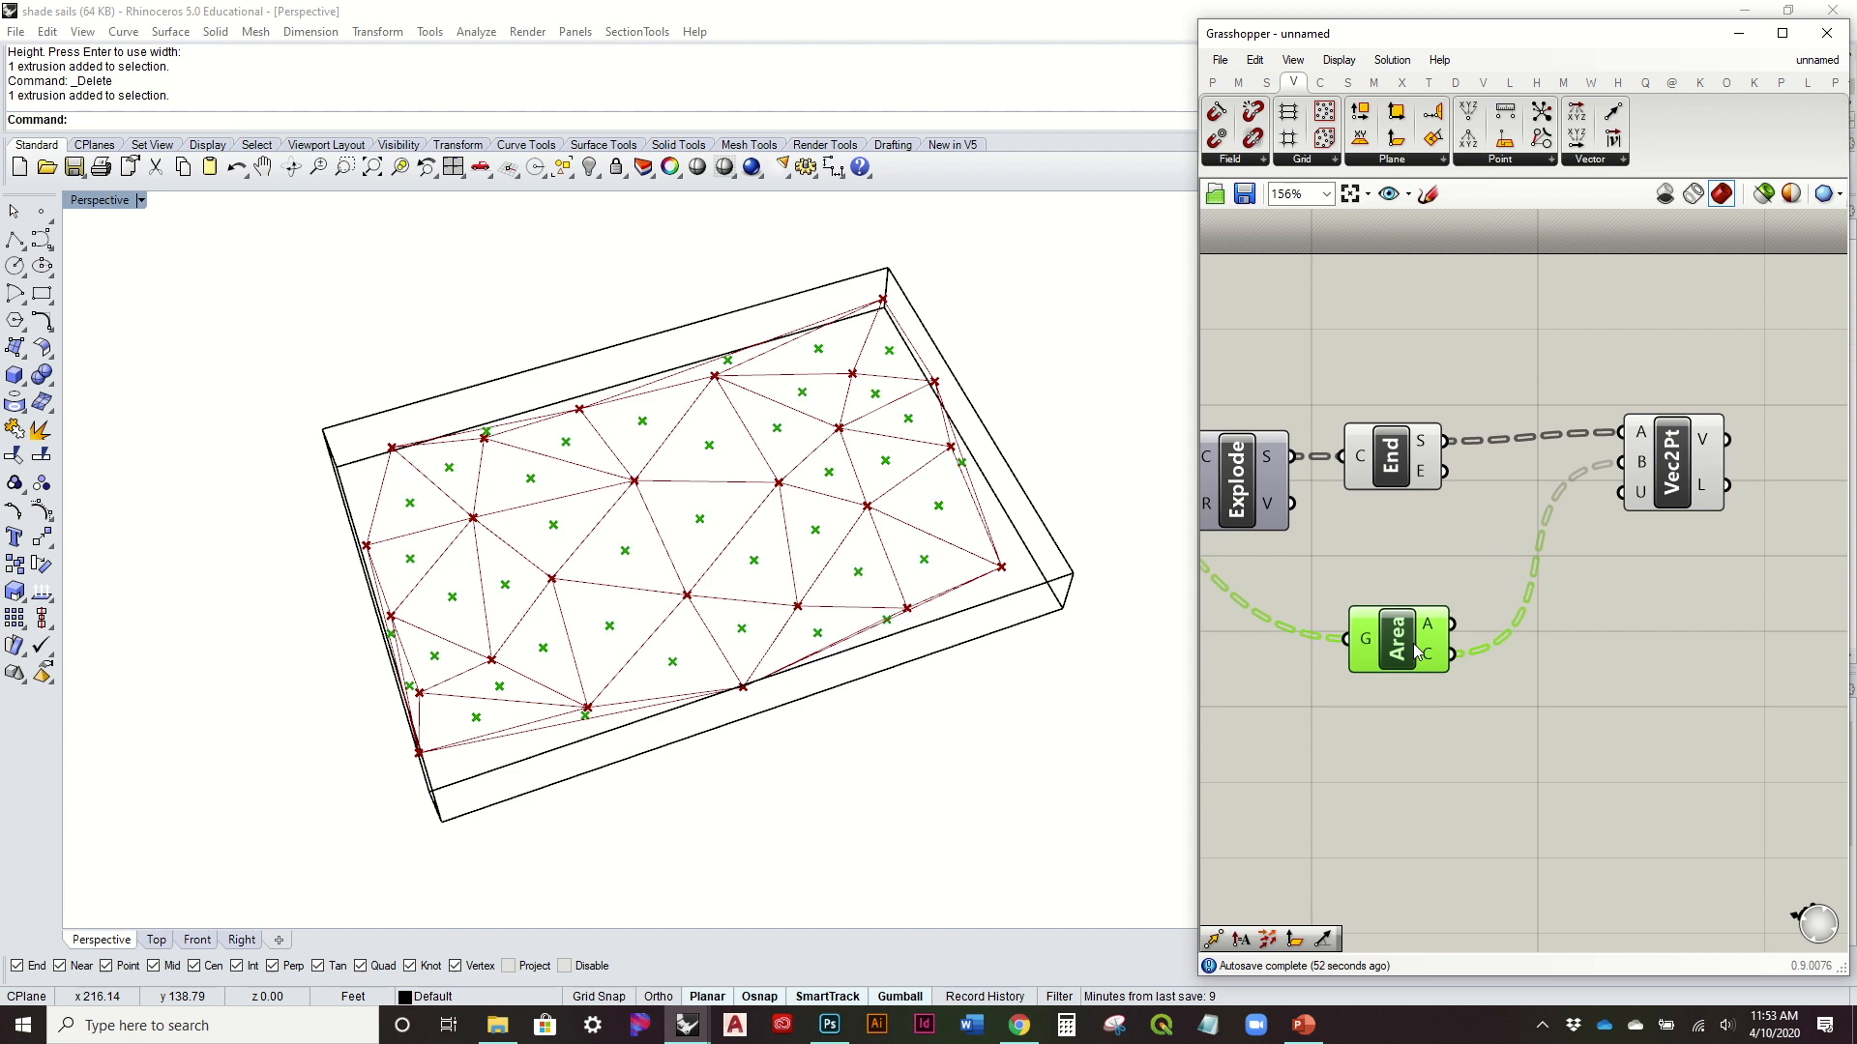
Step: Duplicate the Vector 2Pt component below the original and connect the End Points end output to the copy's A input
click(1674, 494)
key(ctrl+c)
key(ctrl+v)
drag(1684, 494, 1681, 651)
drag(1444, 472, 1685, 674)
right_drag(1638, 617, 1600, 573)
scroll(1572, 563, down, 1)
click(1417, 503)
click(1363, 484)
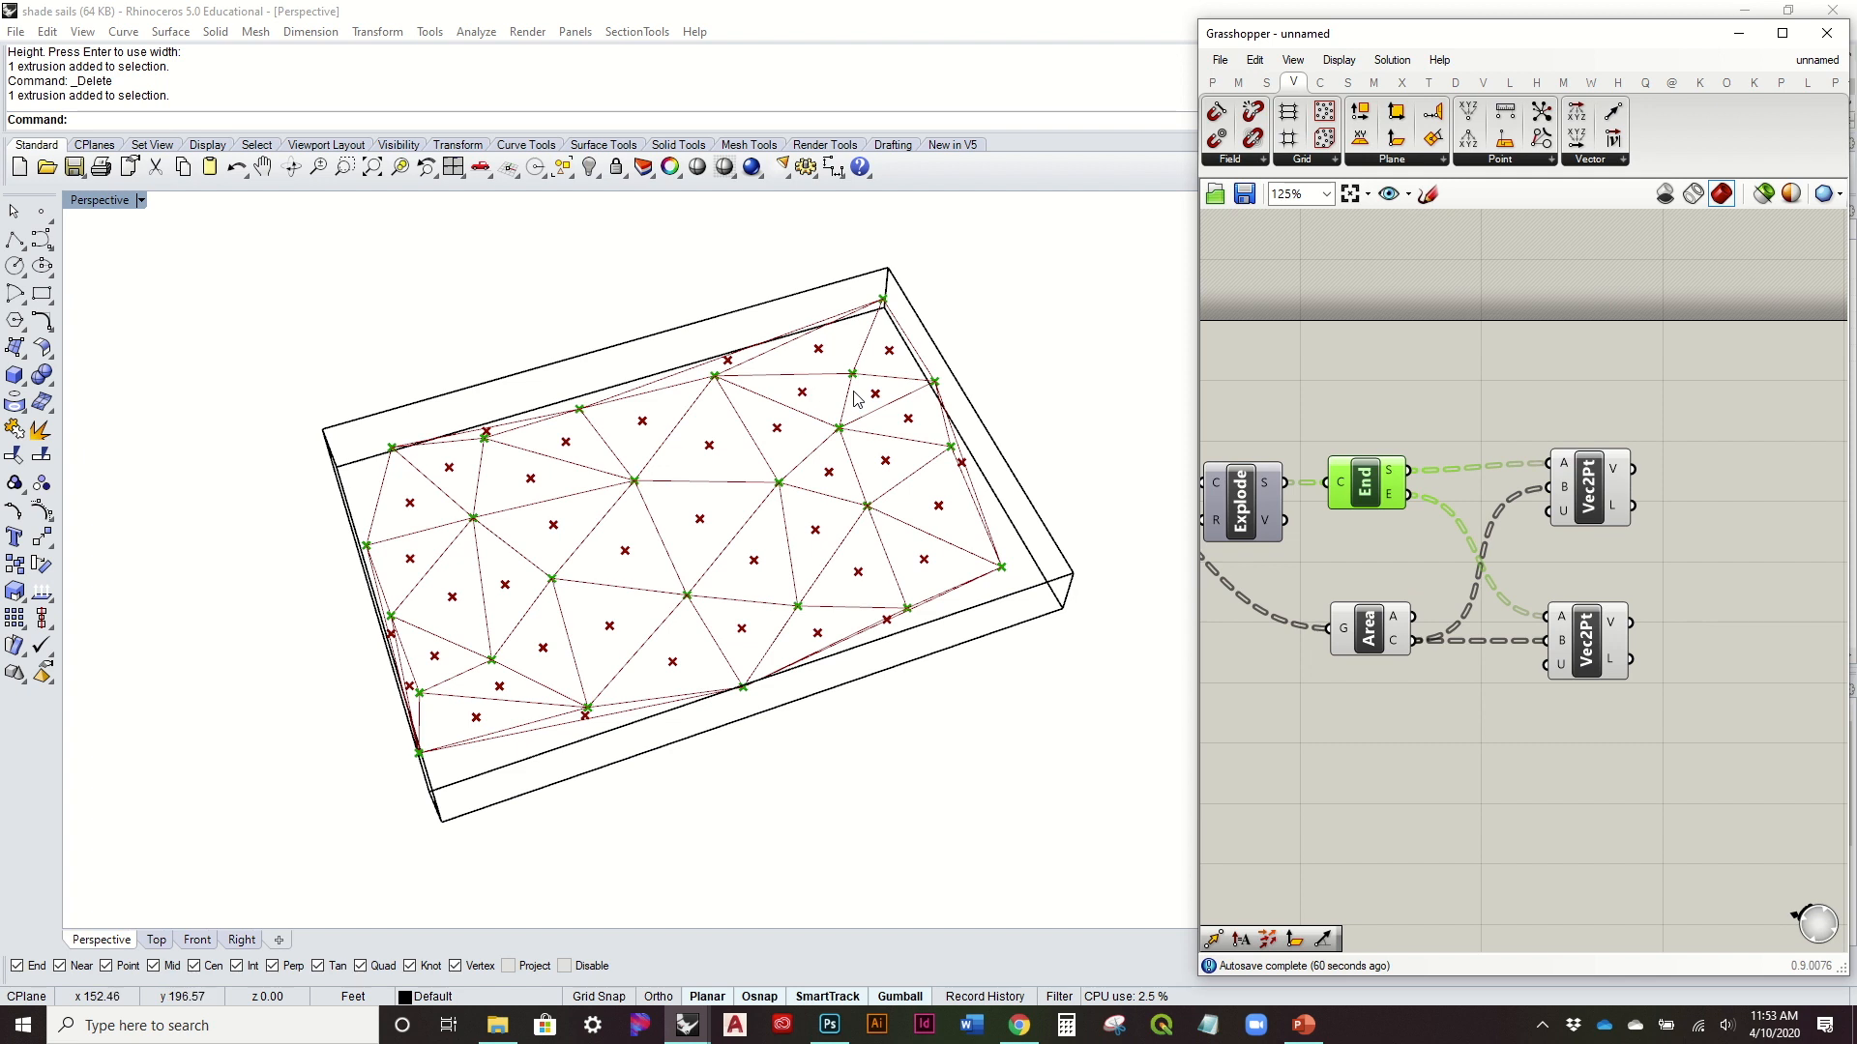
click(1691, 546)
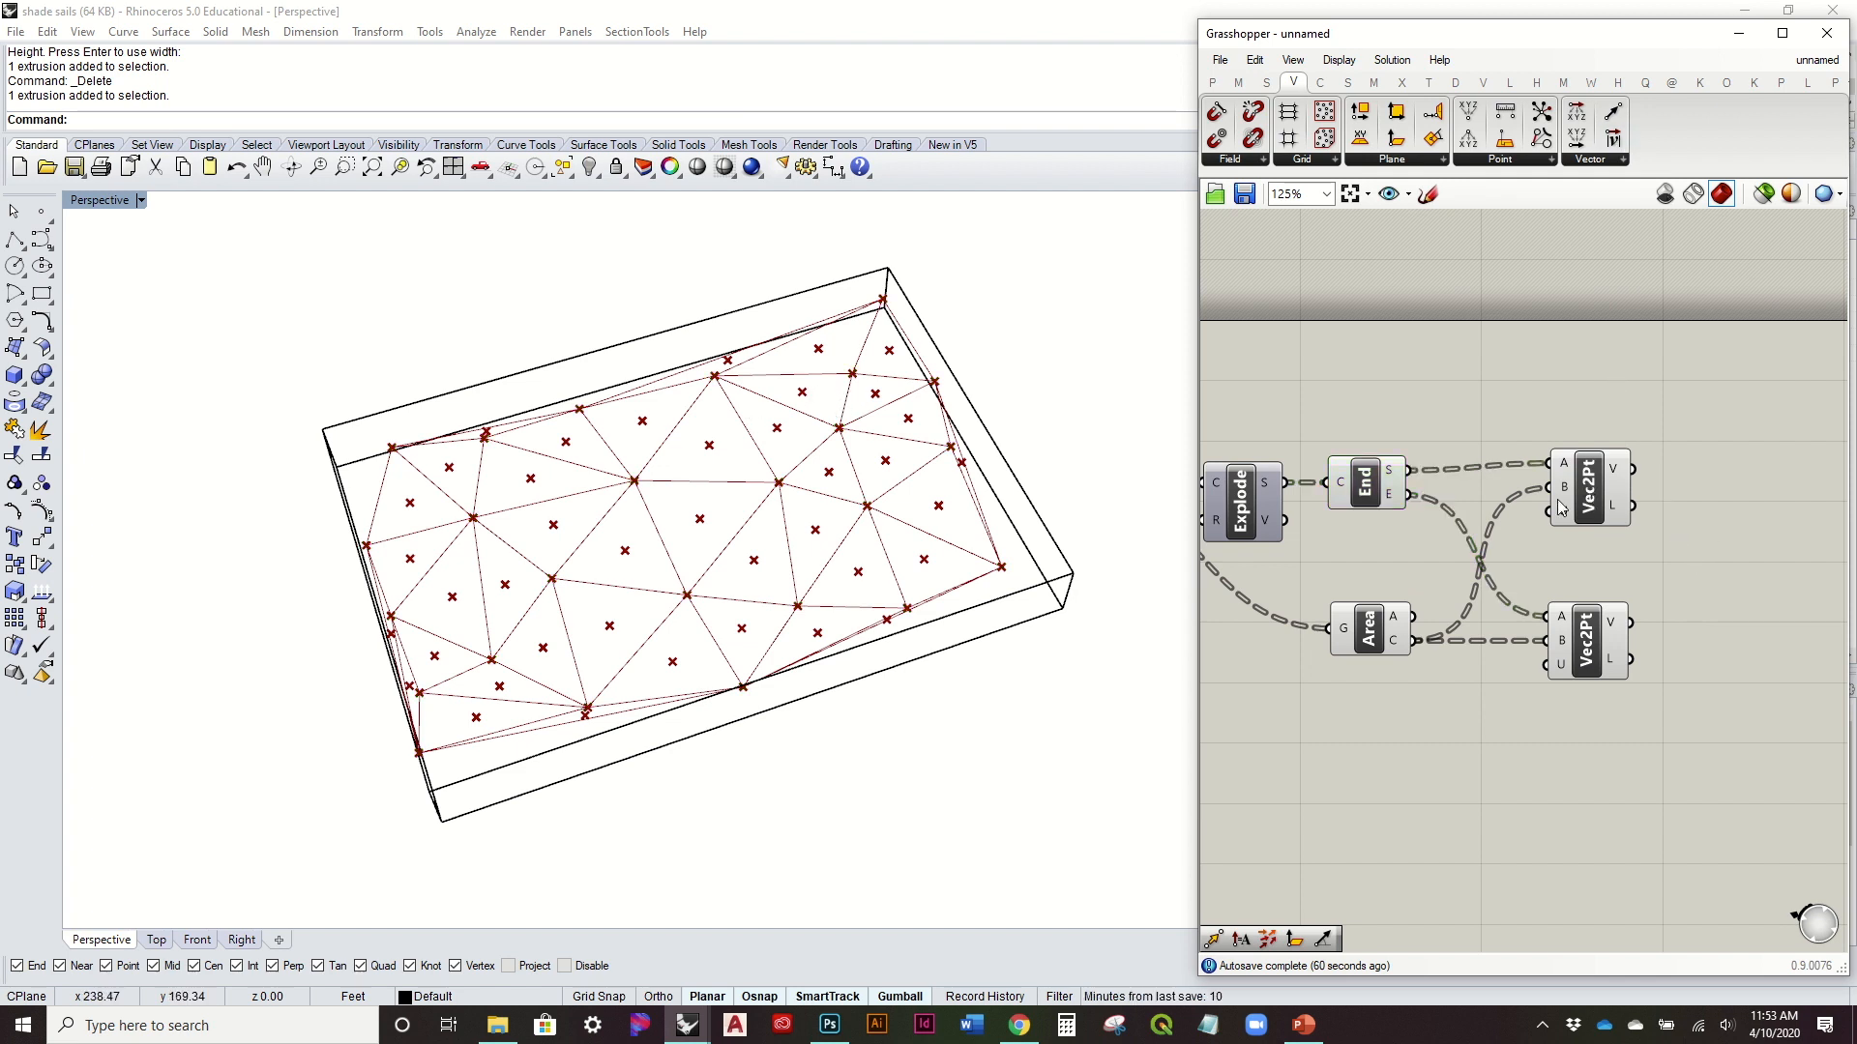
Step: Turn off the previews of End Points and Area, and line up the two Vector 2Pt components
drag(1447, 683, 1201, 298)
right_click(1409, 358)
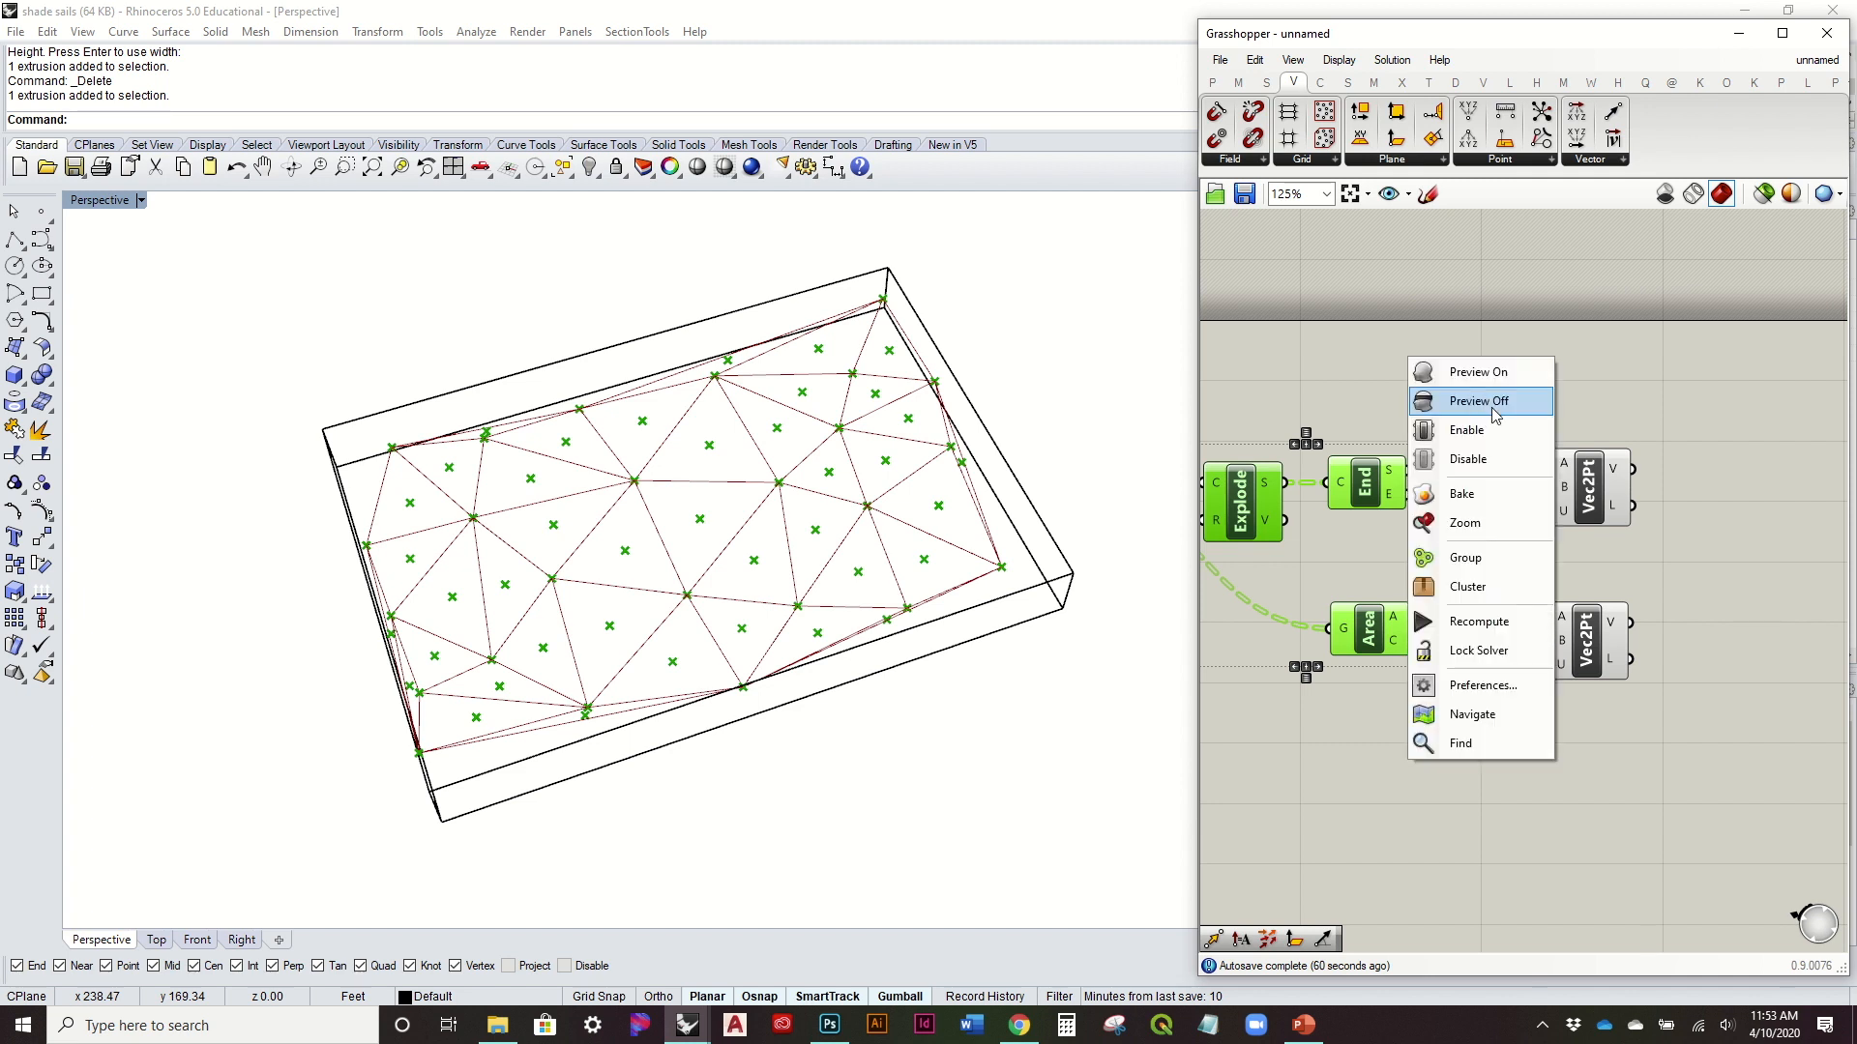
click(1479, 401)
right_drag(1589, 501, 1521, 498)
click(1521, 498)
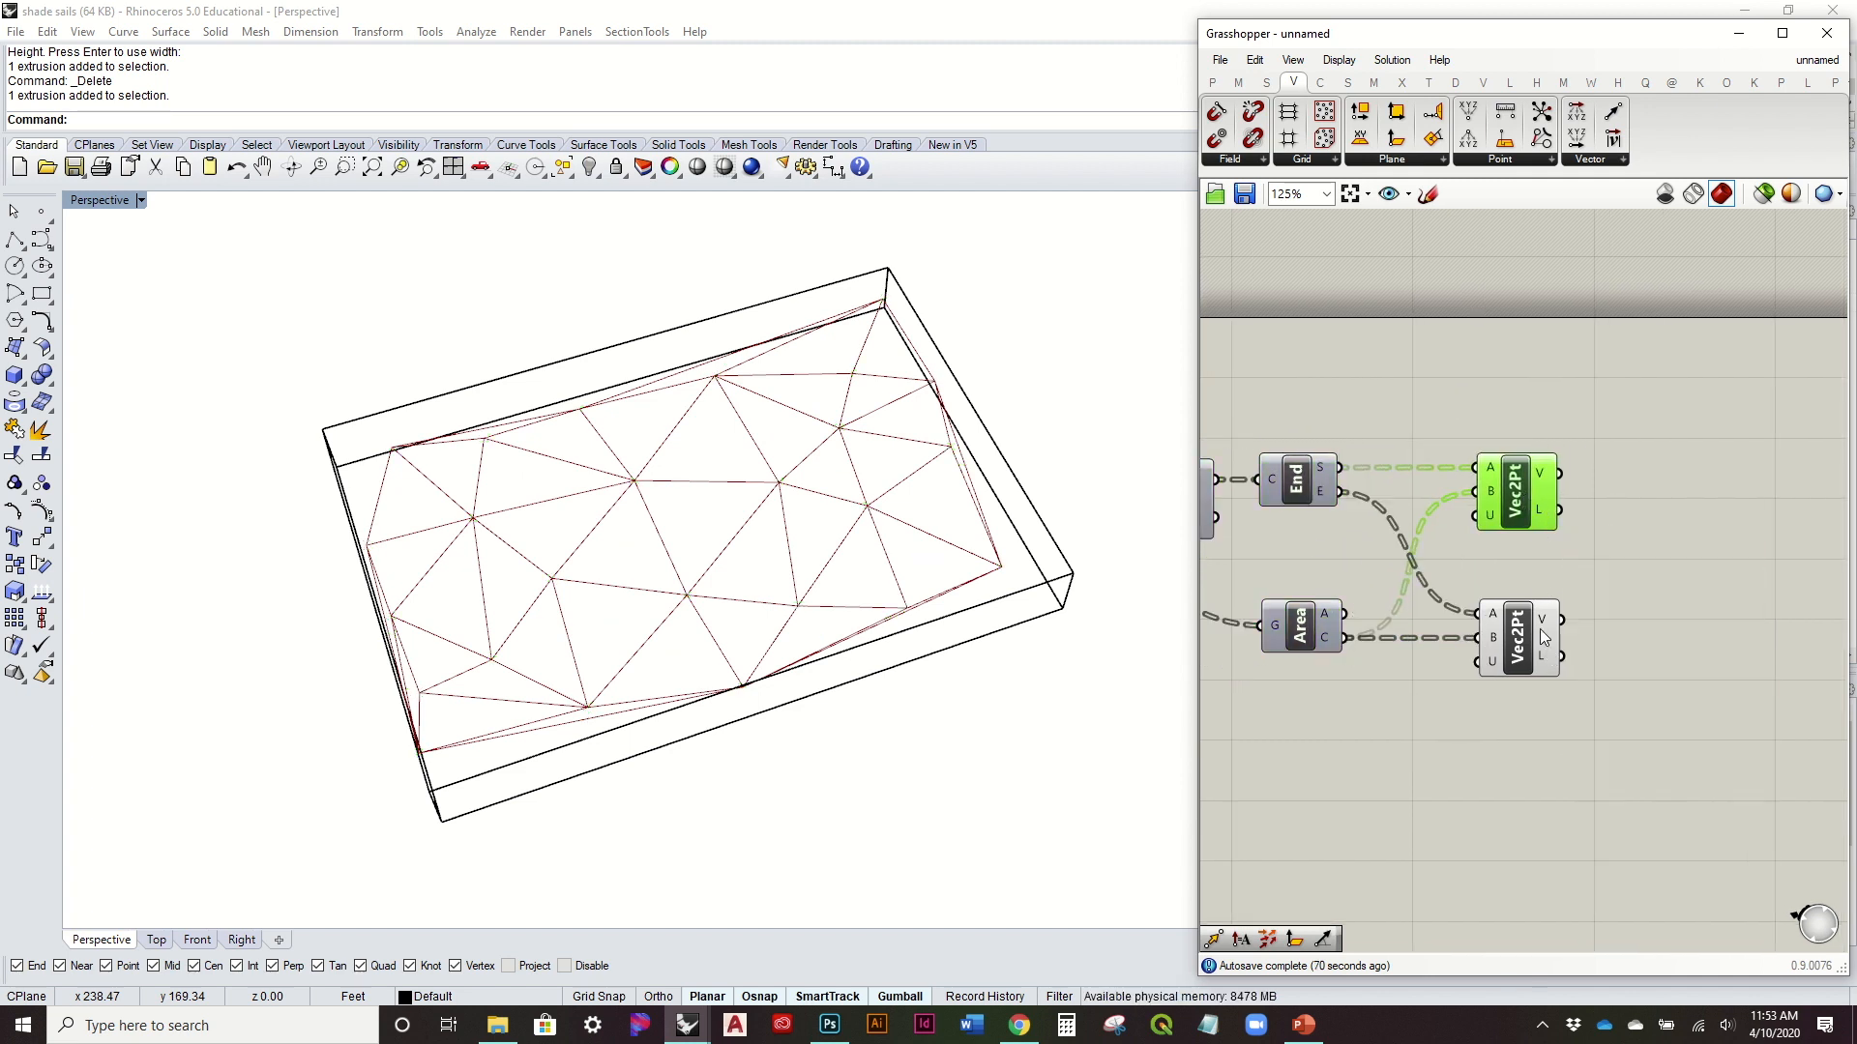
drag(1489, 623, 1484, 618)
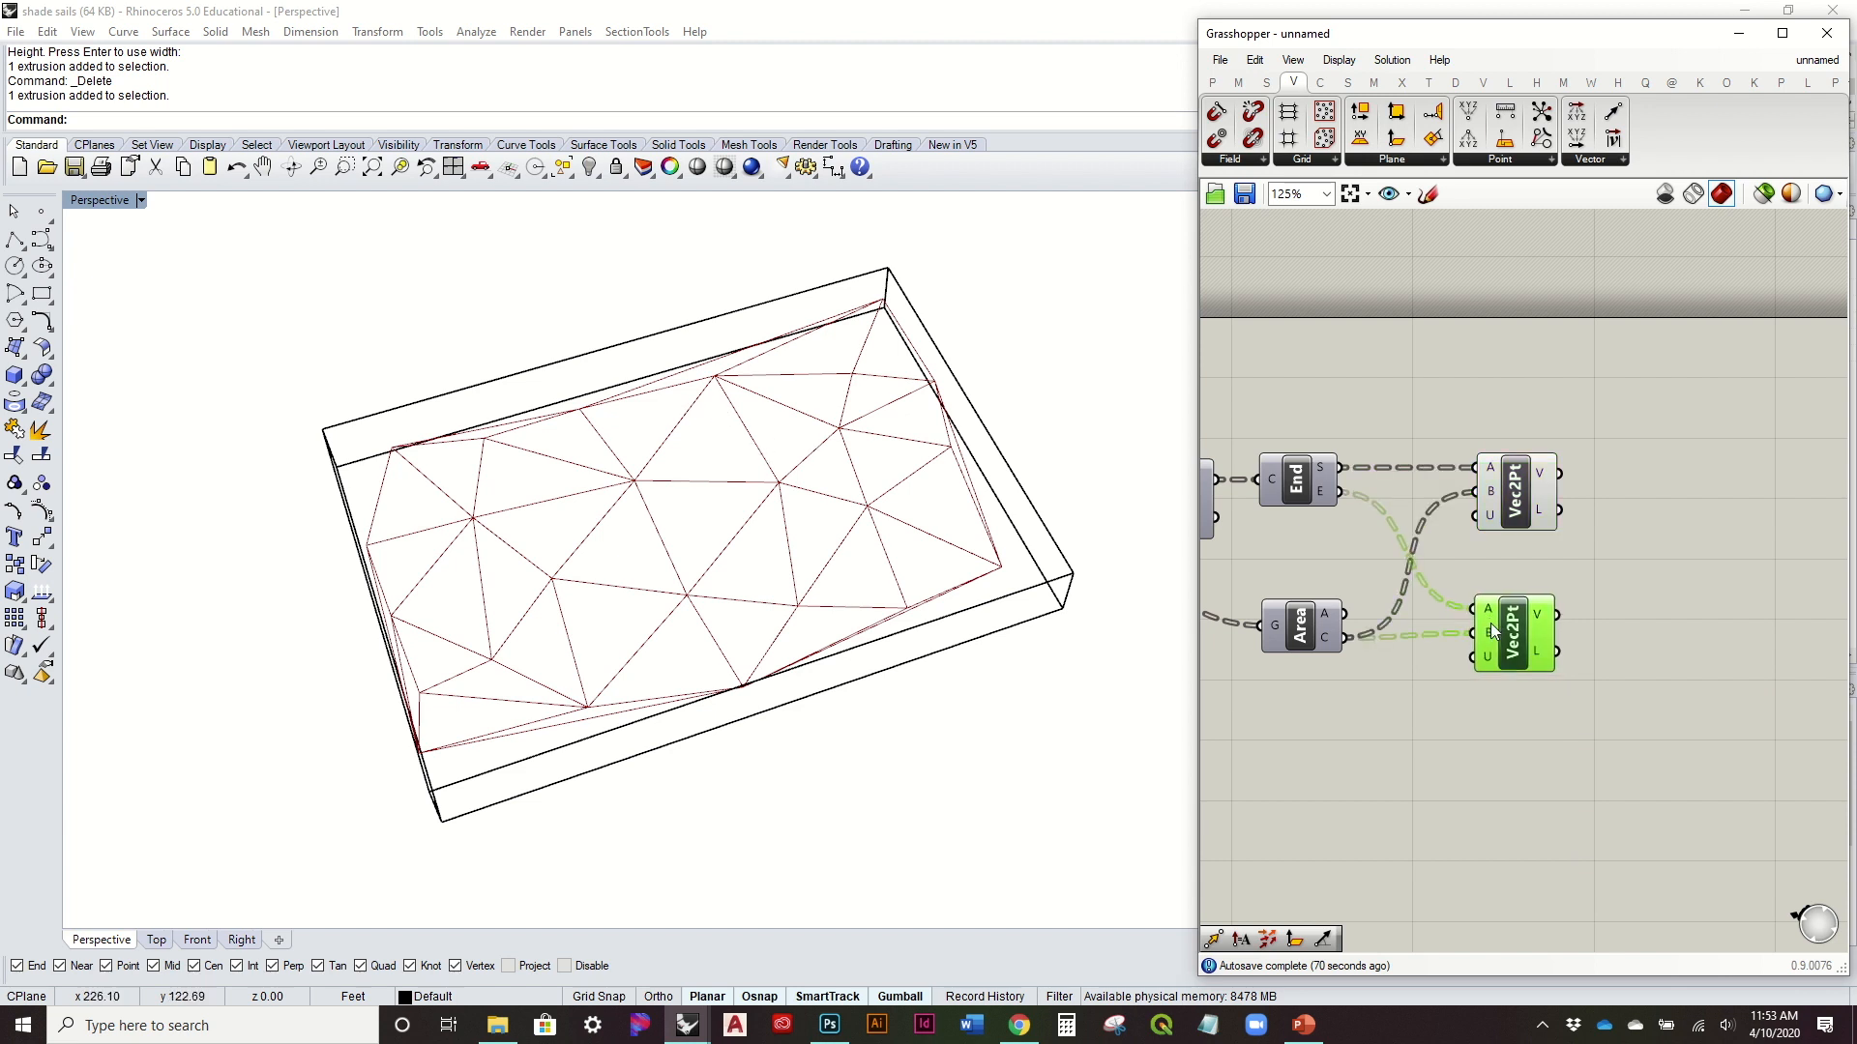
Step: Add a Bezier Span component beyond the two Vector 2Pt components
click(1610, 483)
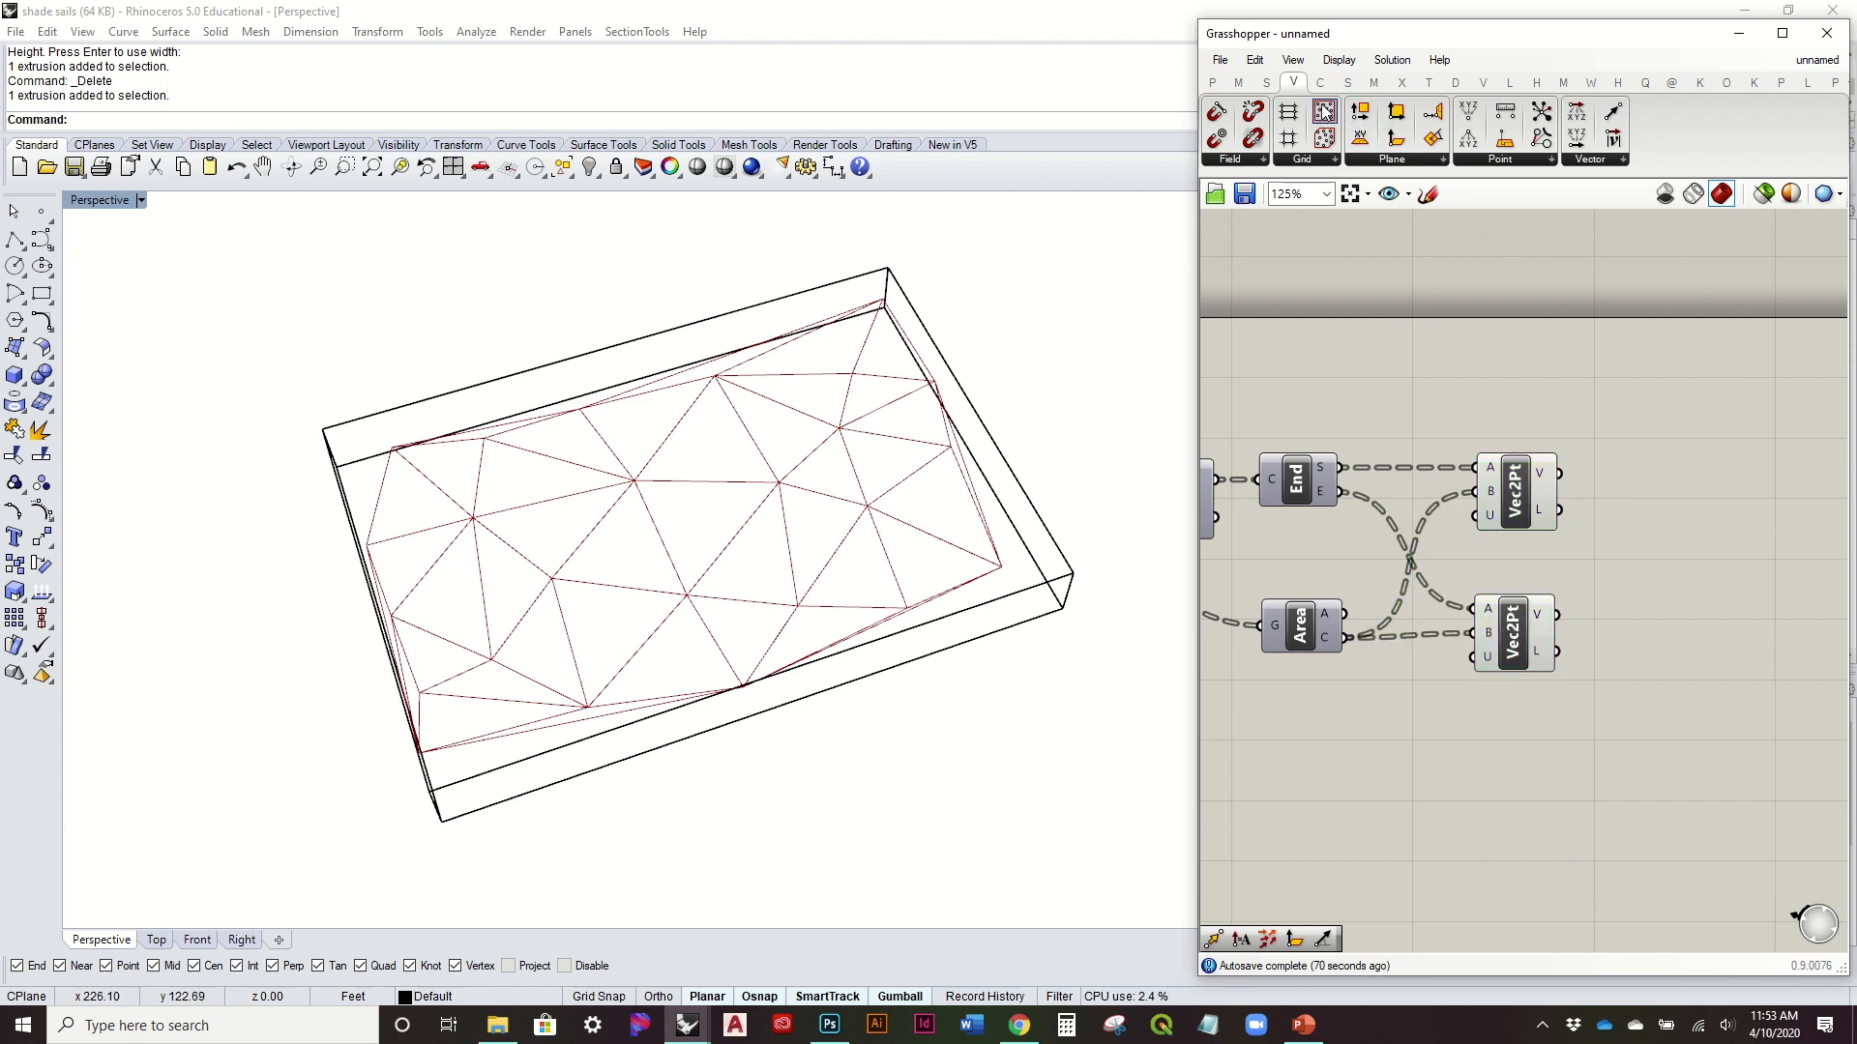
click(1320, 82)
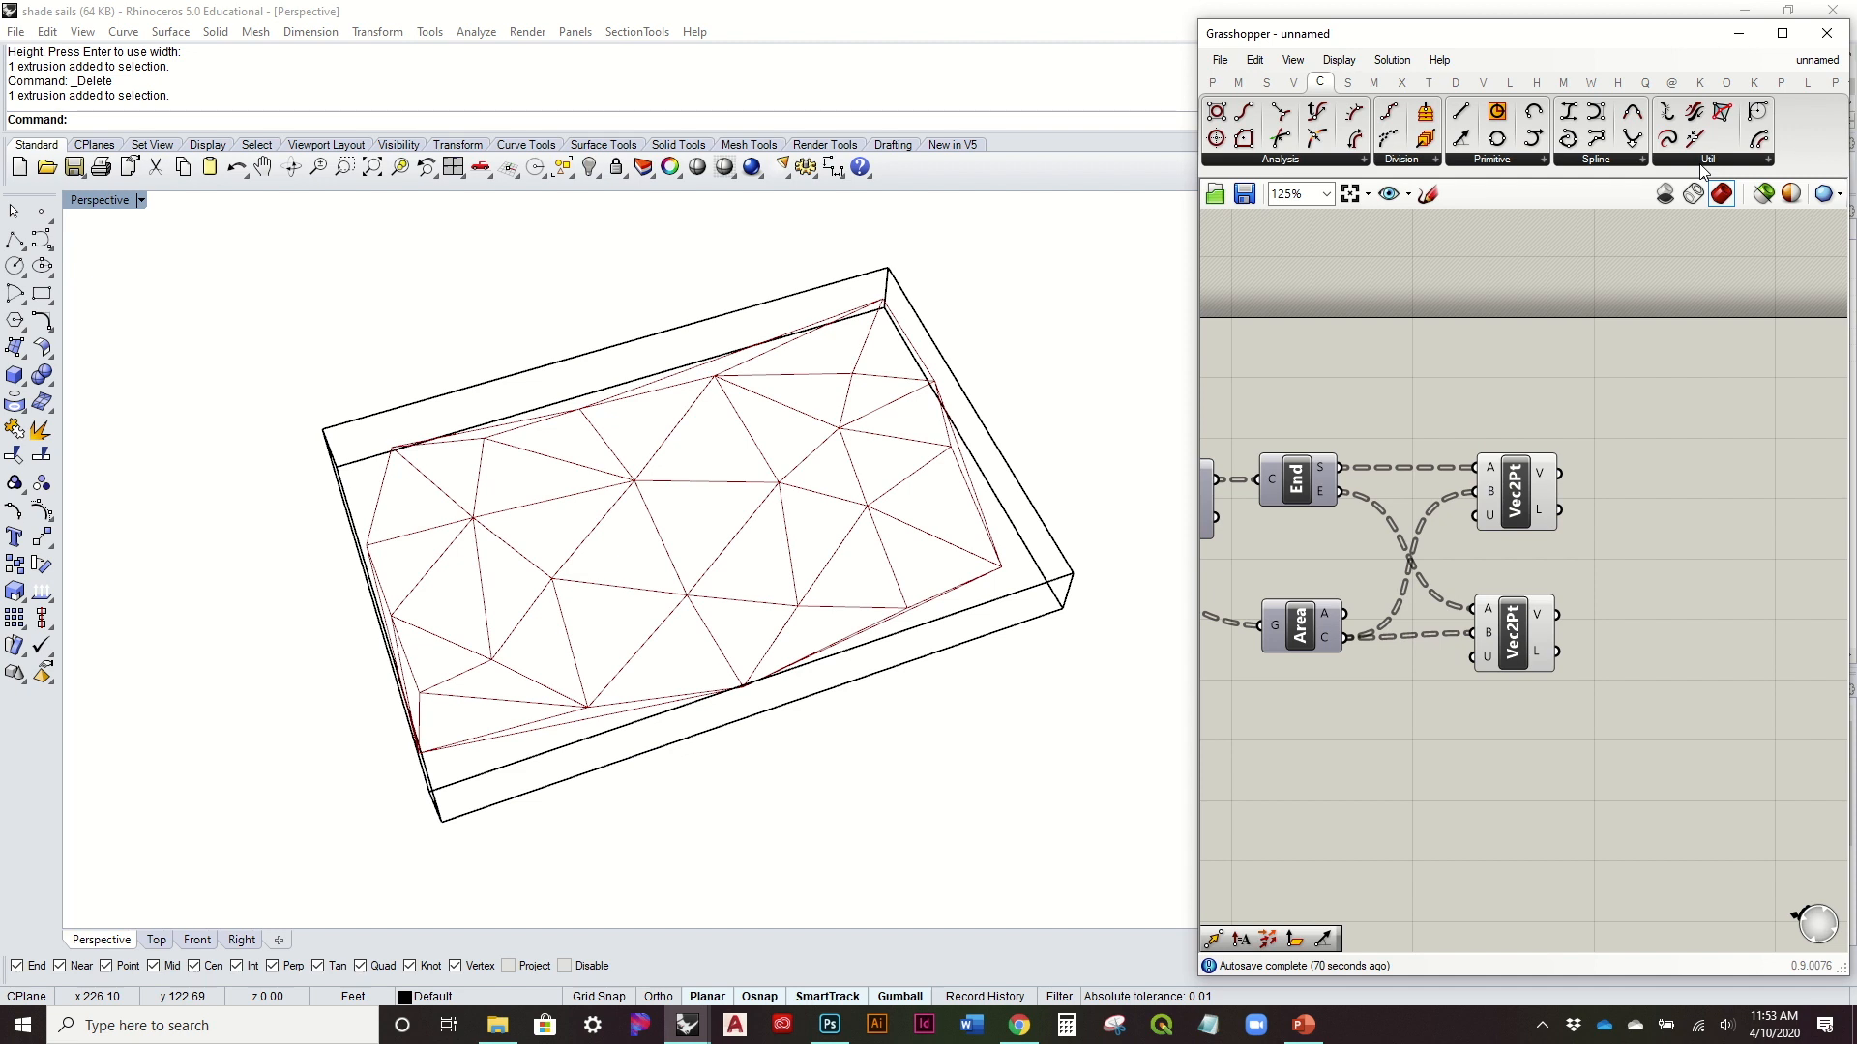
click(1617, 160)
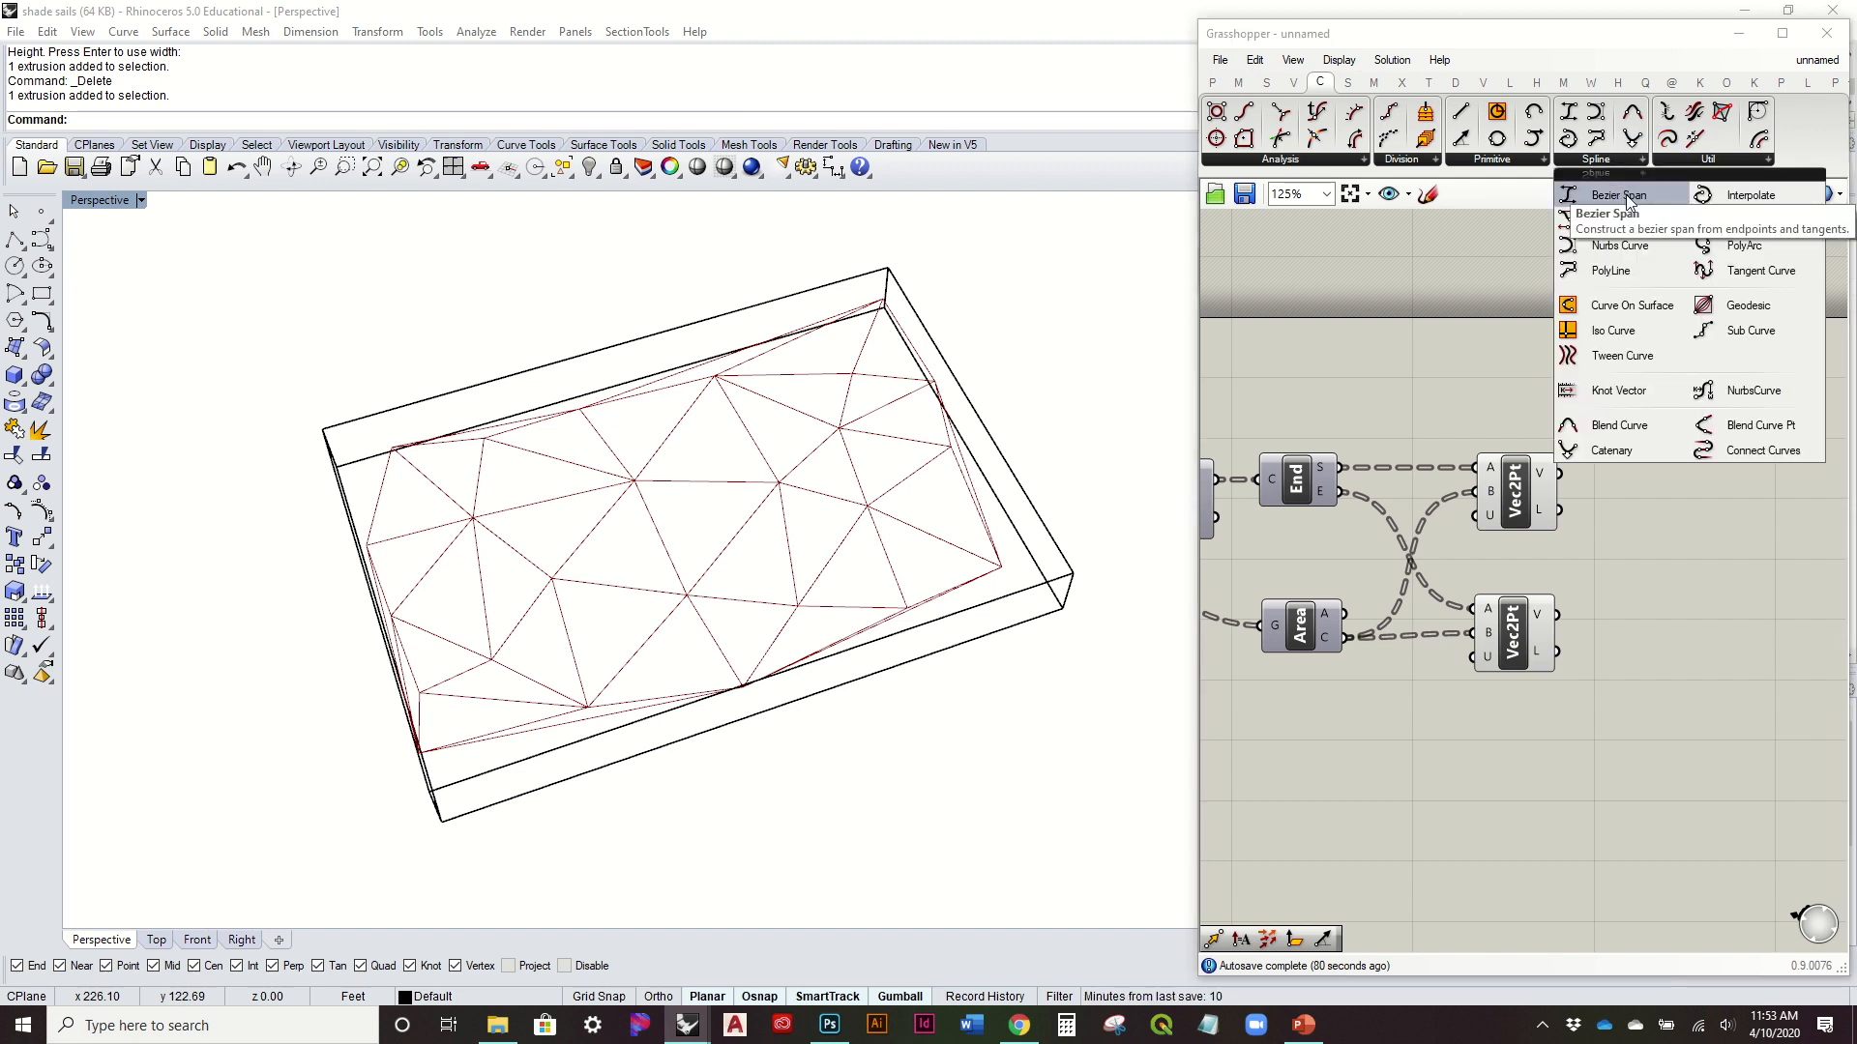
click(1624, 195)
click(1735, 538)
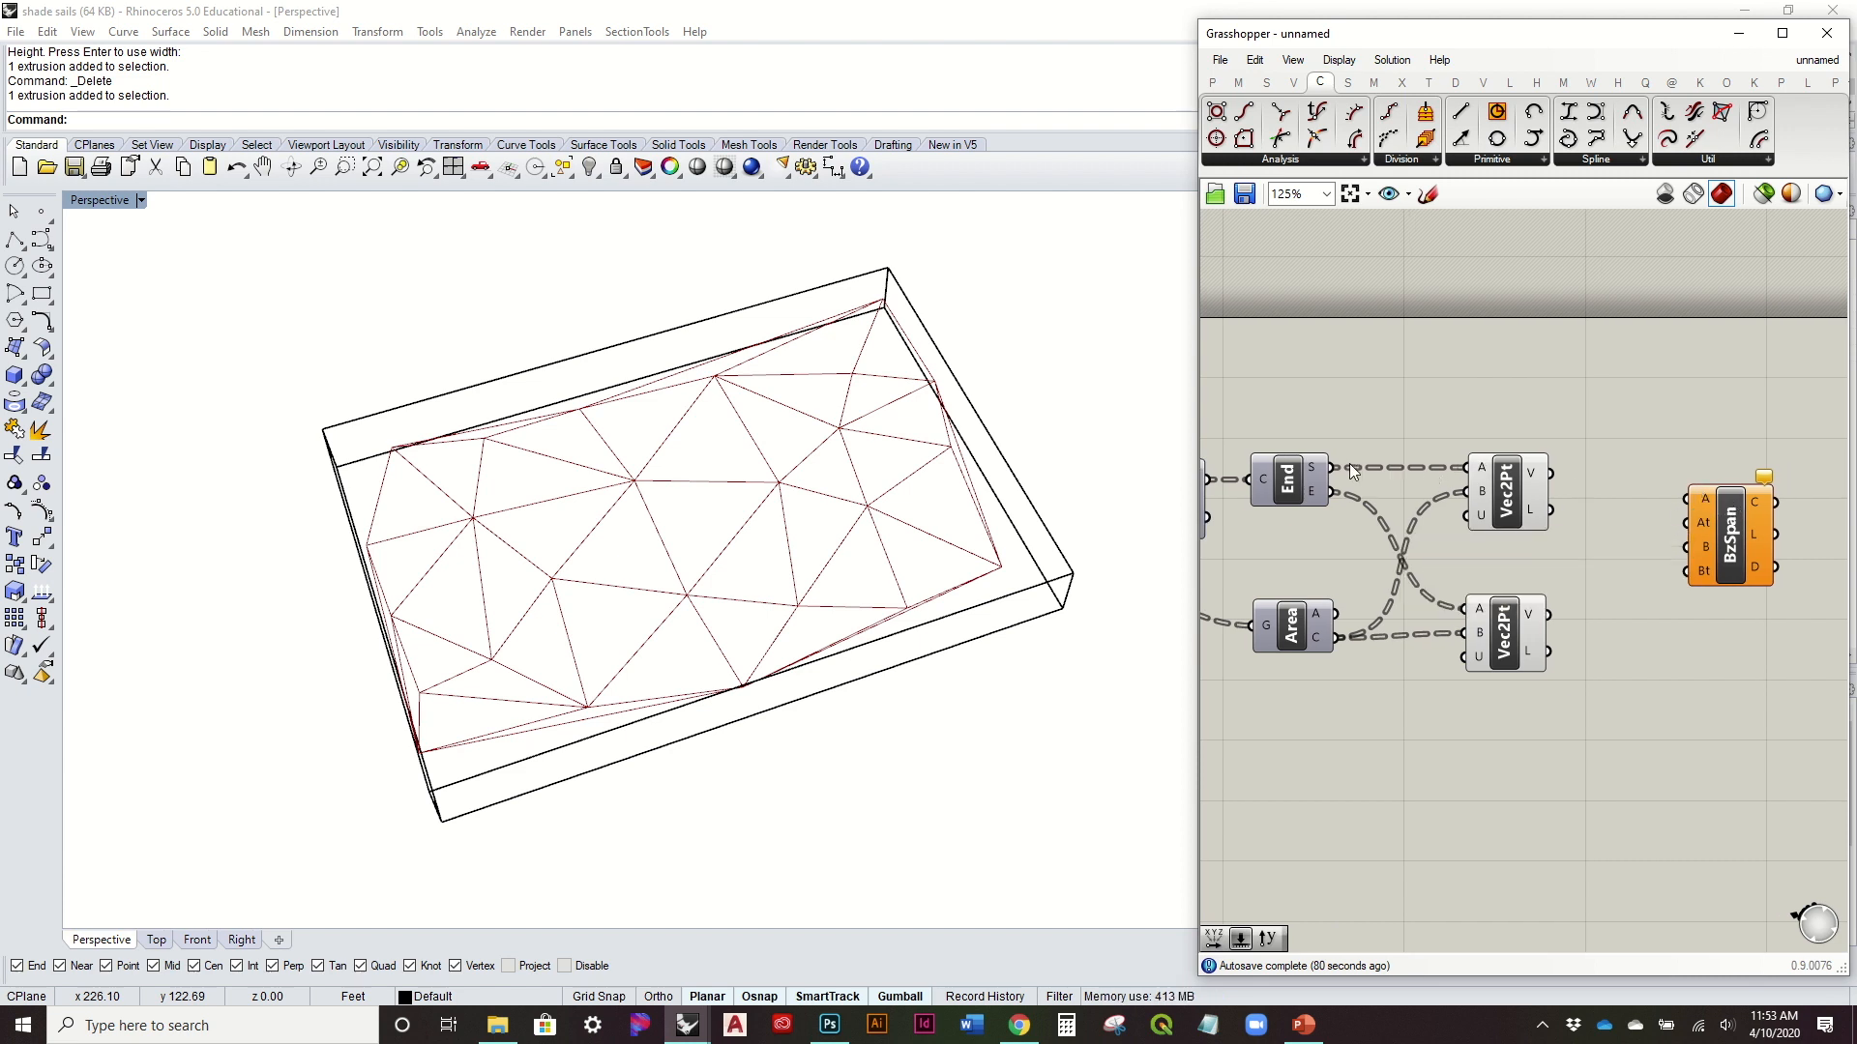
Step: Connect the End Points start and end outputs to Bezier Span's A and B inputs, repositioning components to keep the wires clear
drag(1328, 468, 1685, 499)
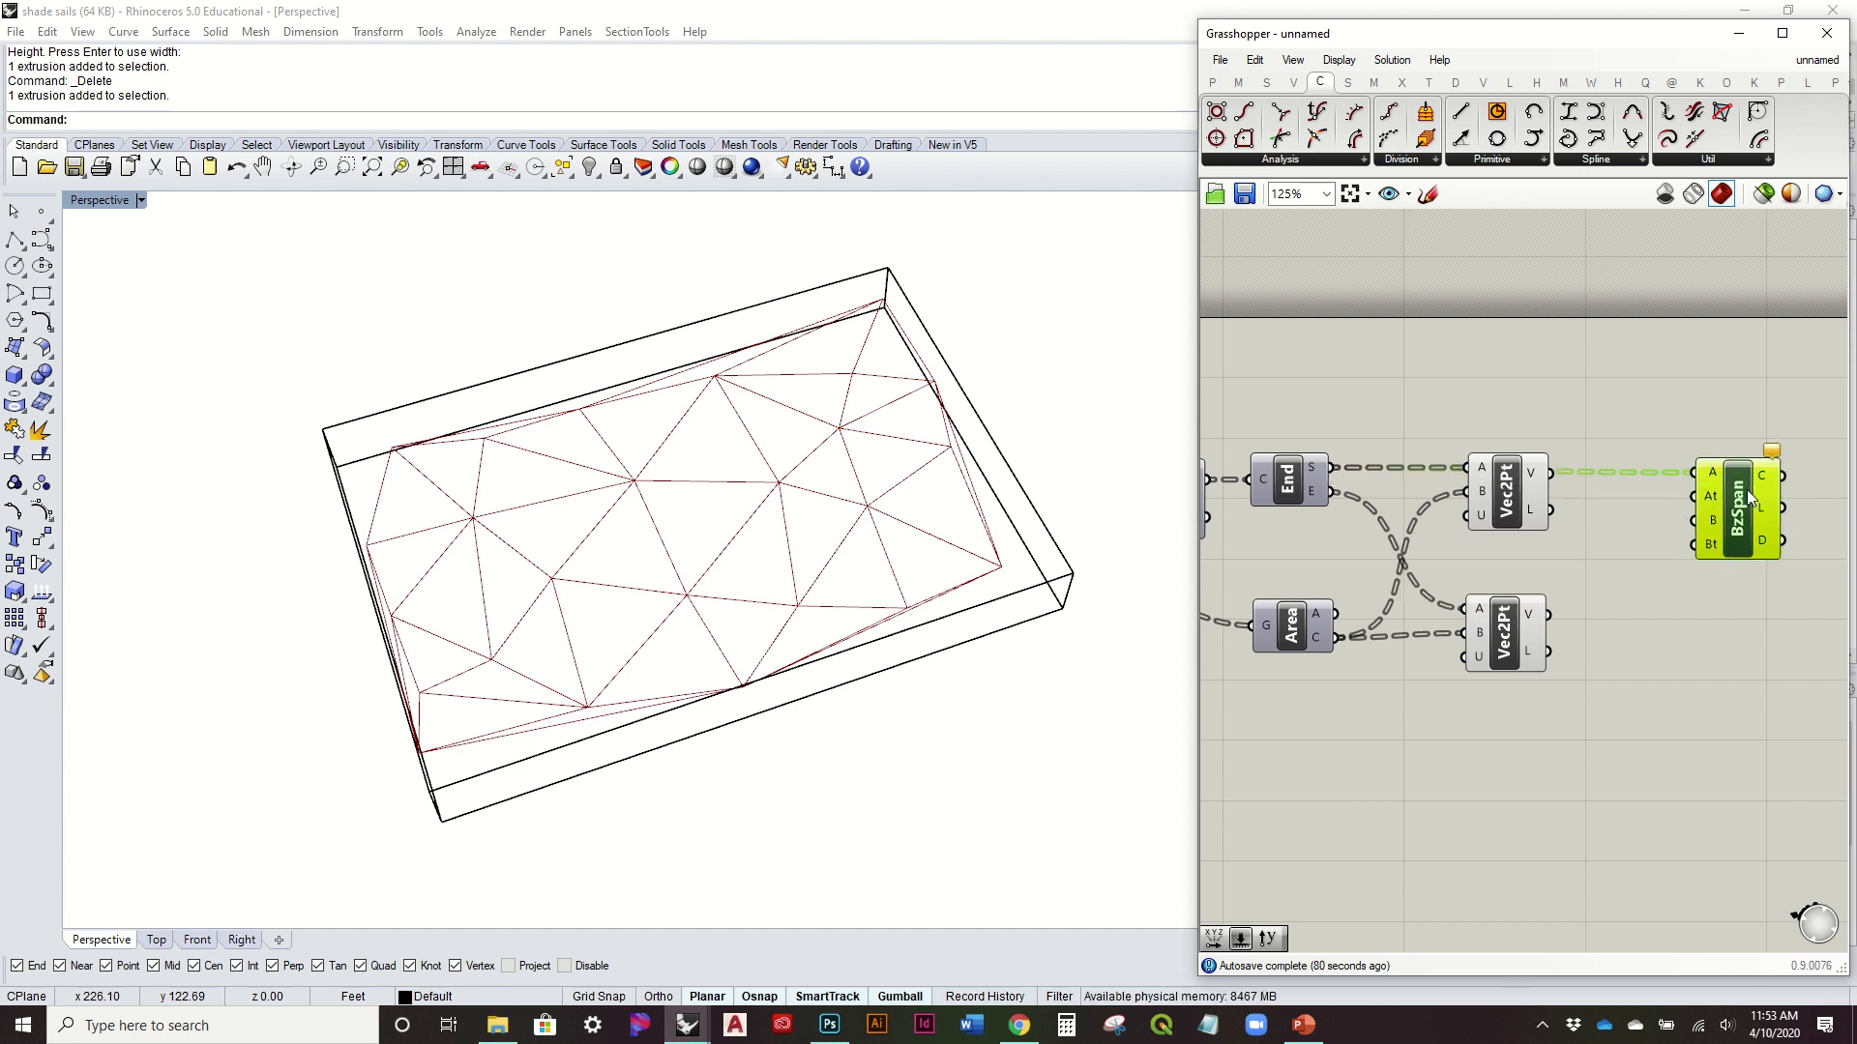
drag(1514, 491, 1518, 520)
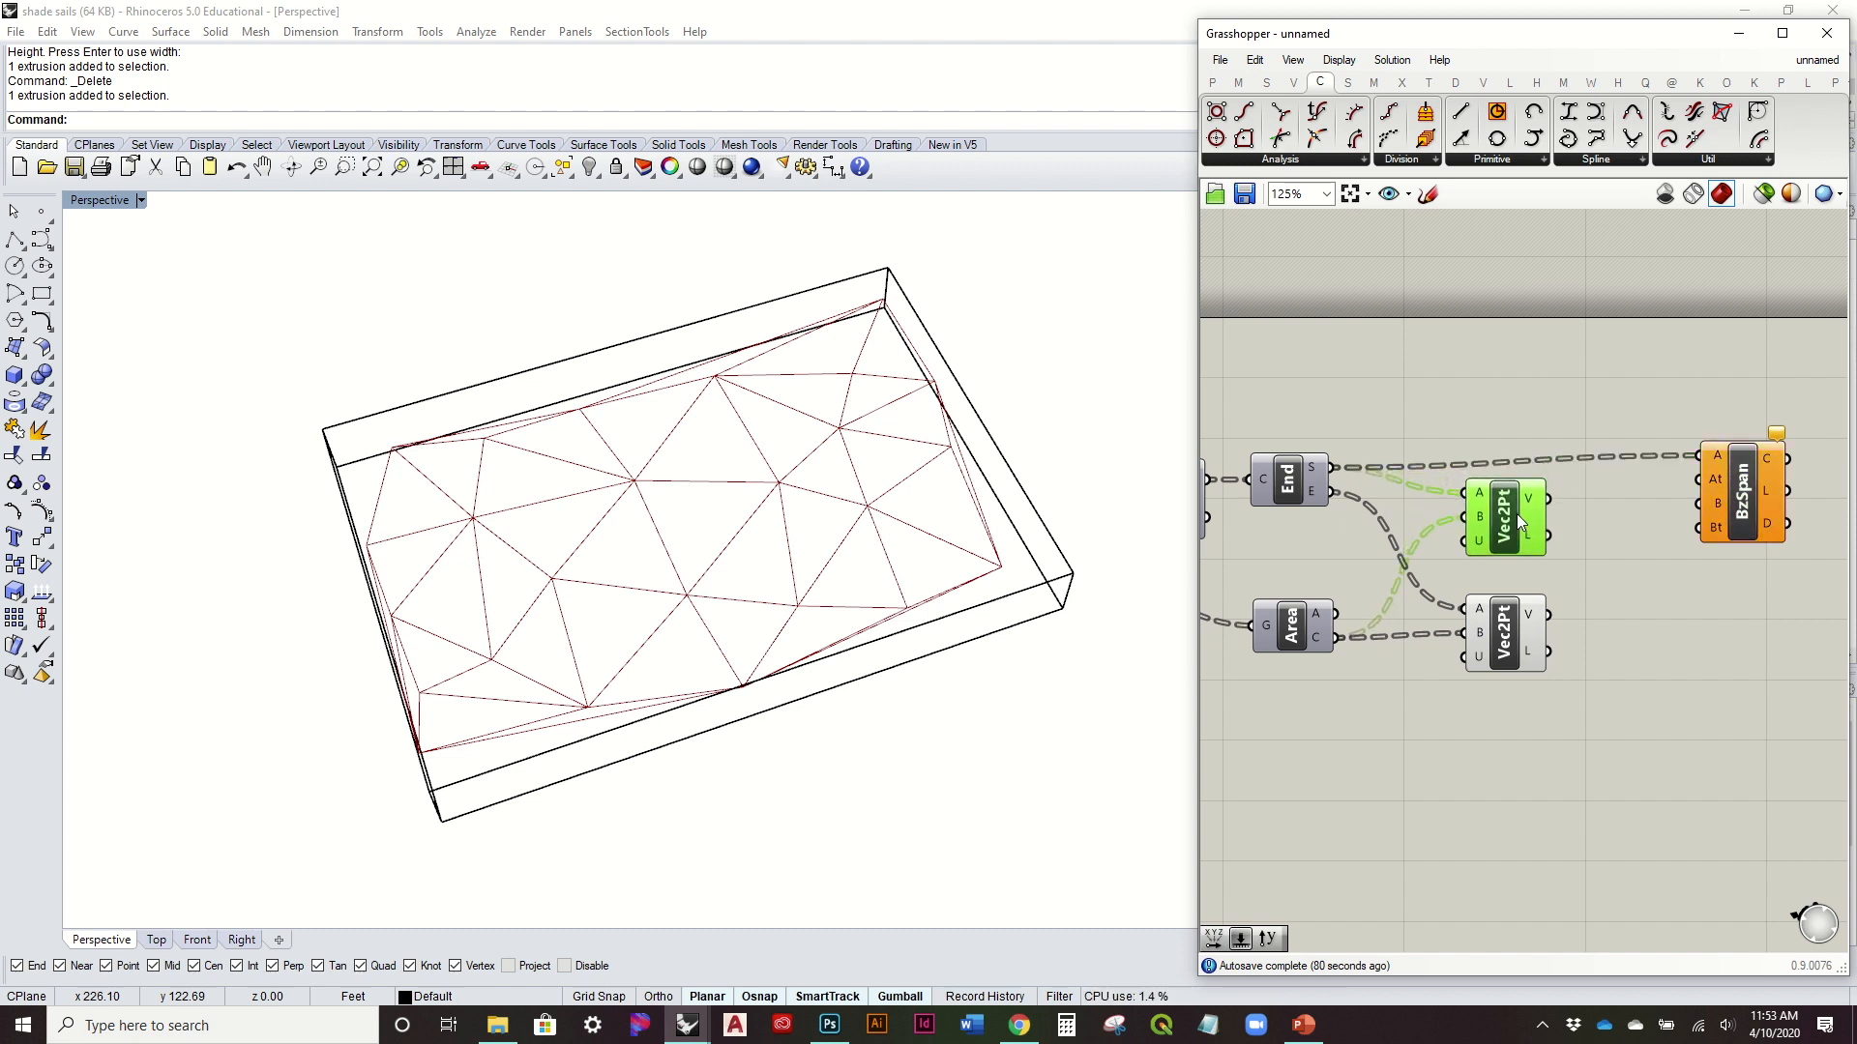
drag(1328, 492, 1699, 503)
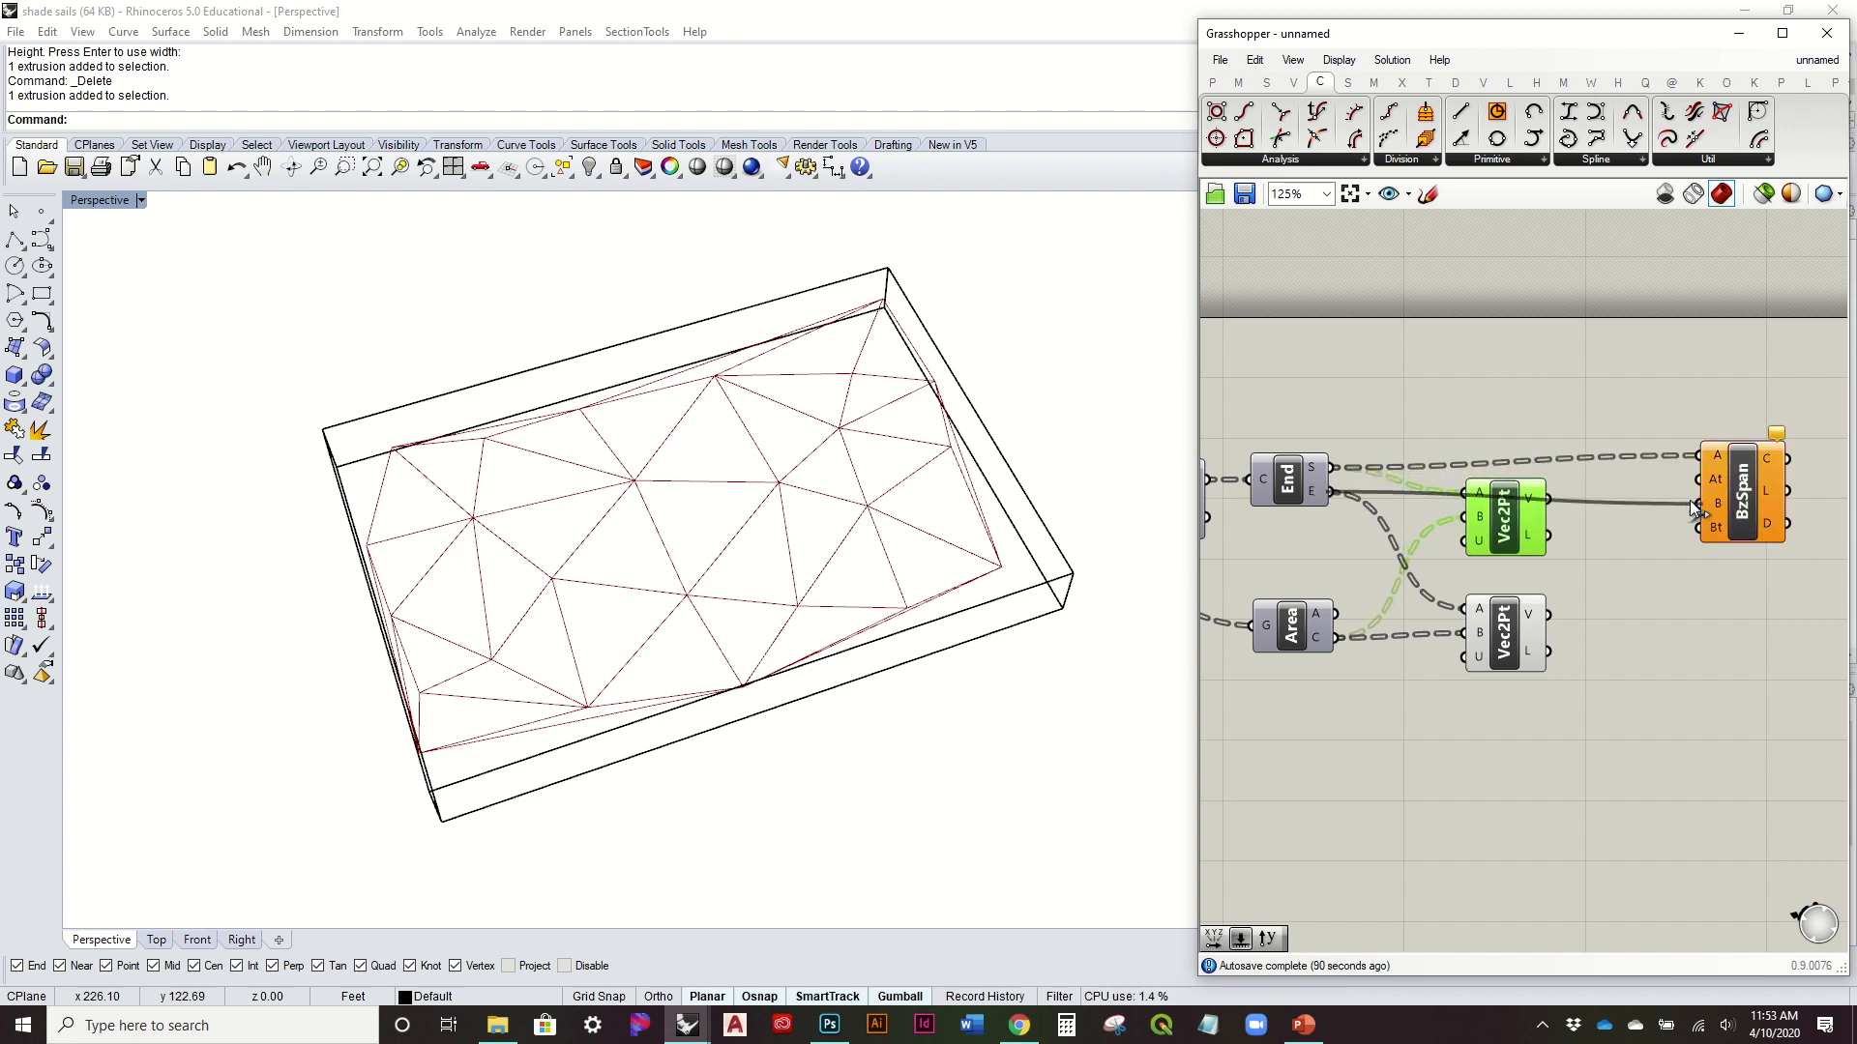
right_drag(1608, 492, 1536, 503)
click(1535, 502)
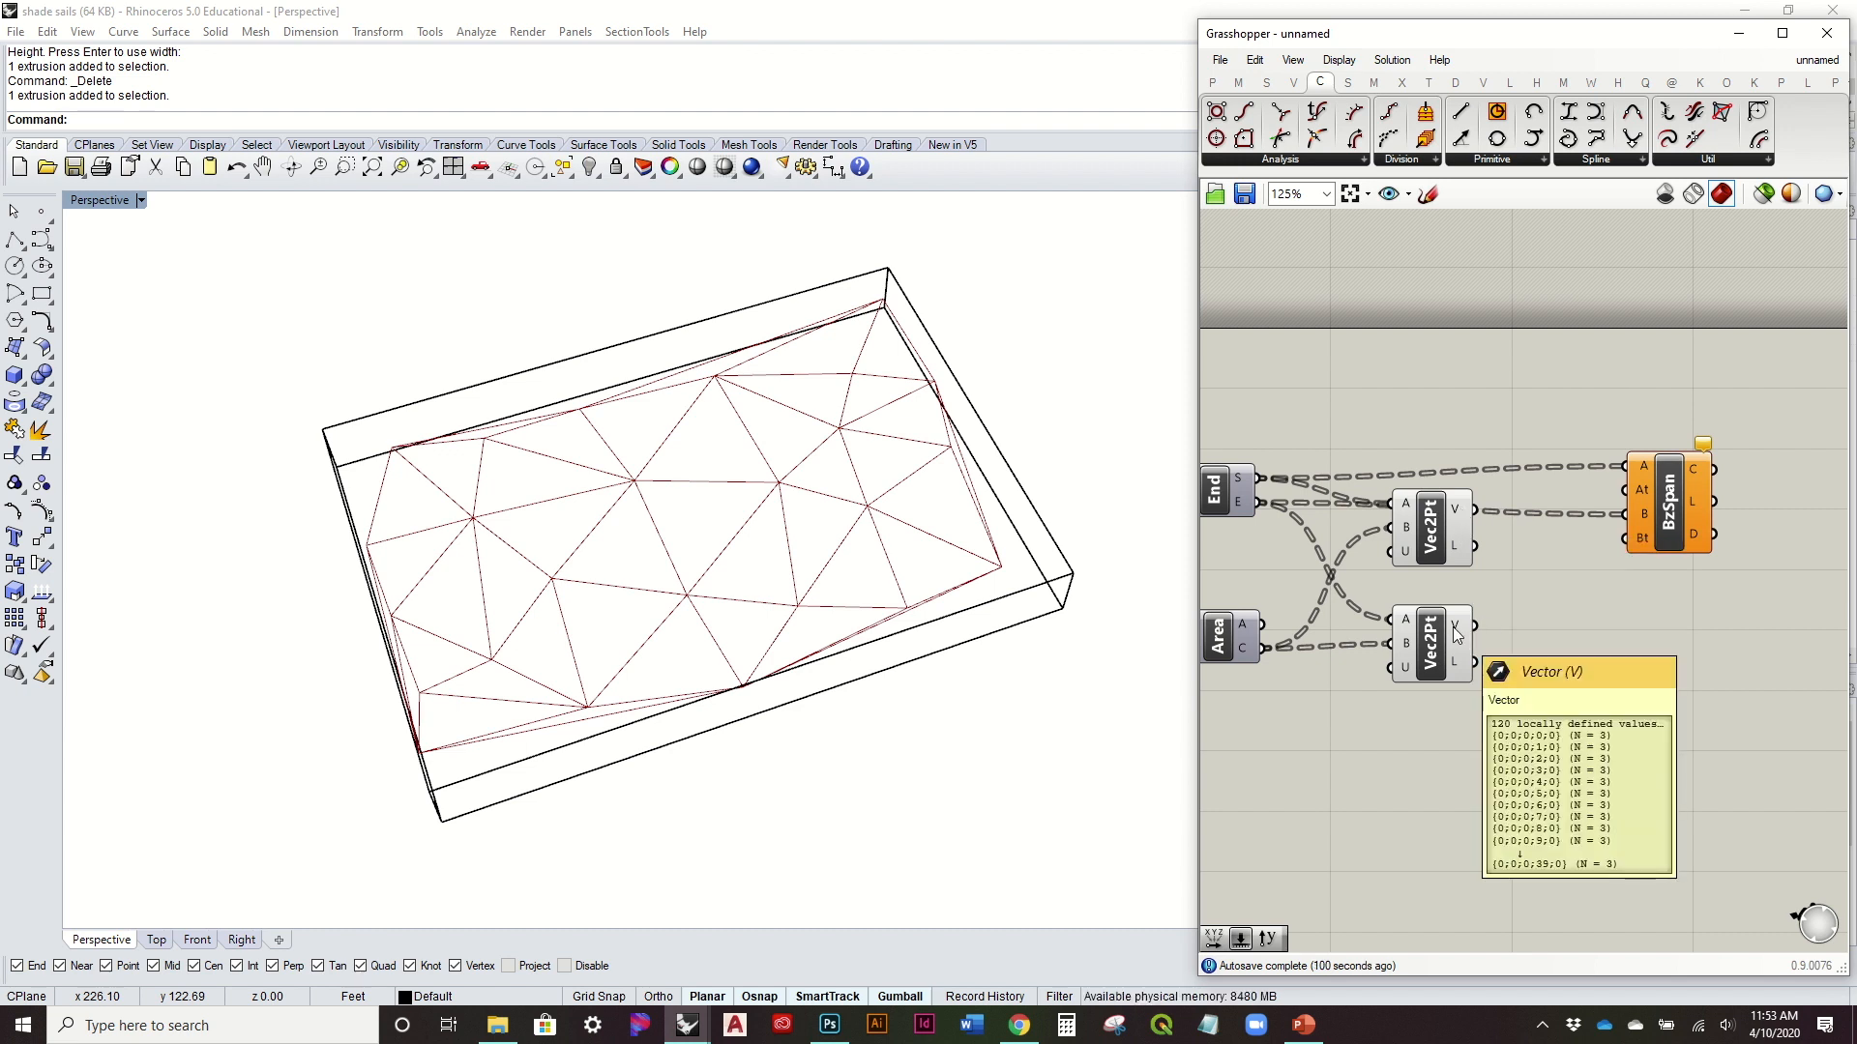
drag(1645, 493, 1723, 493)
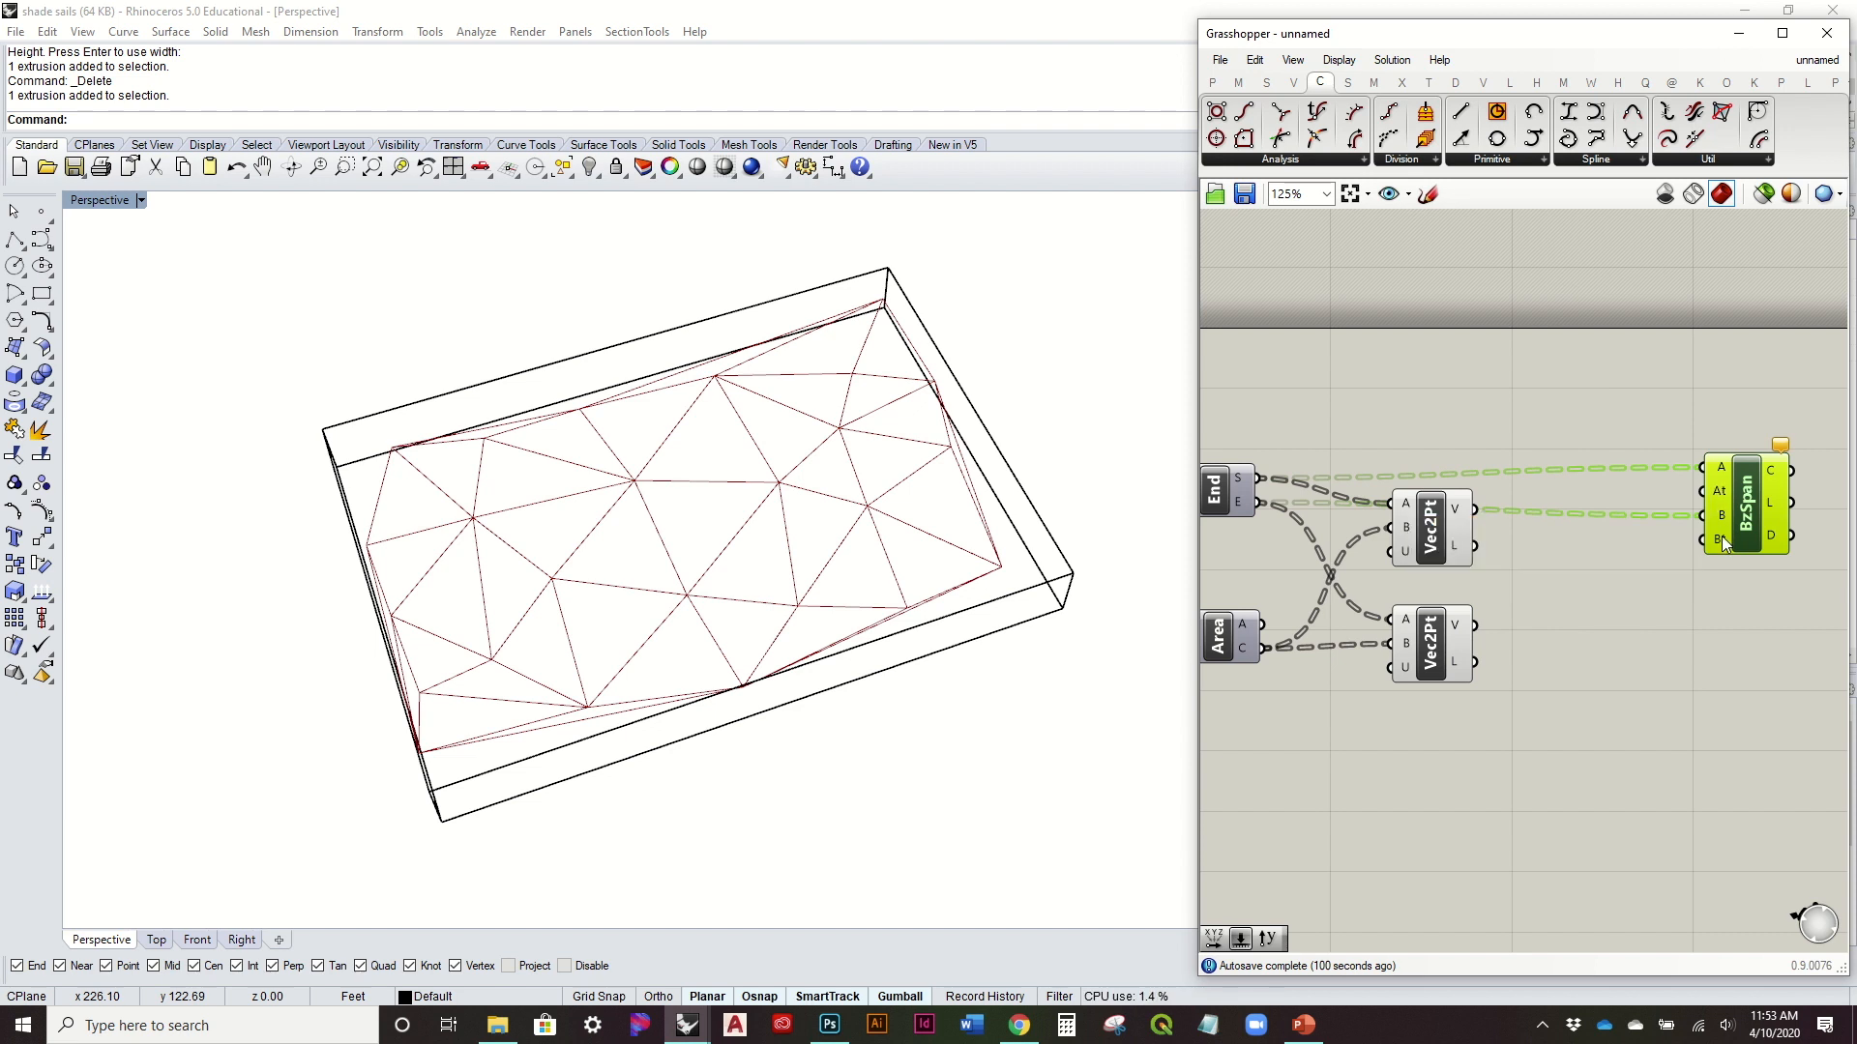
click(1564, 588)
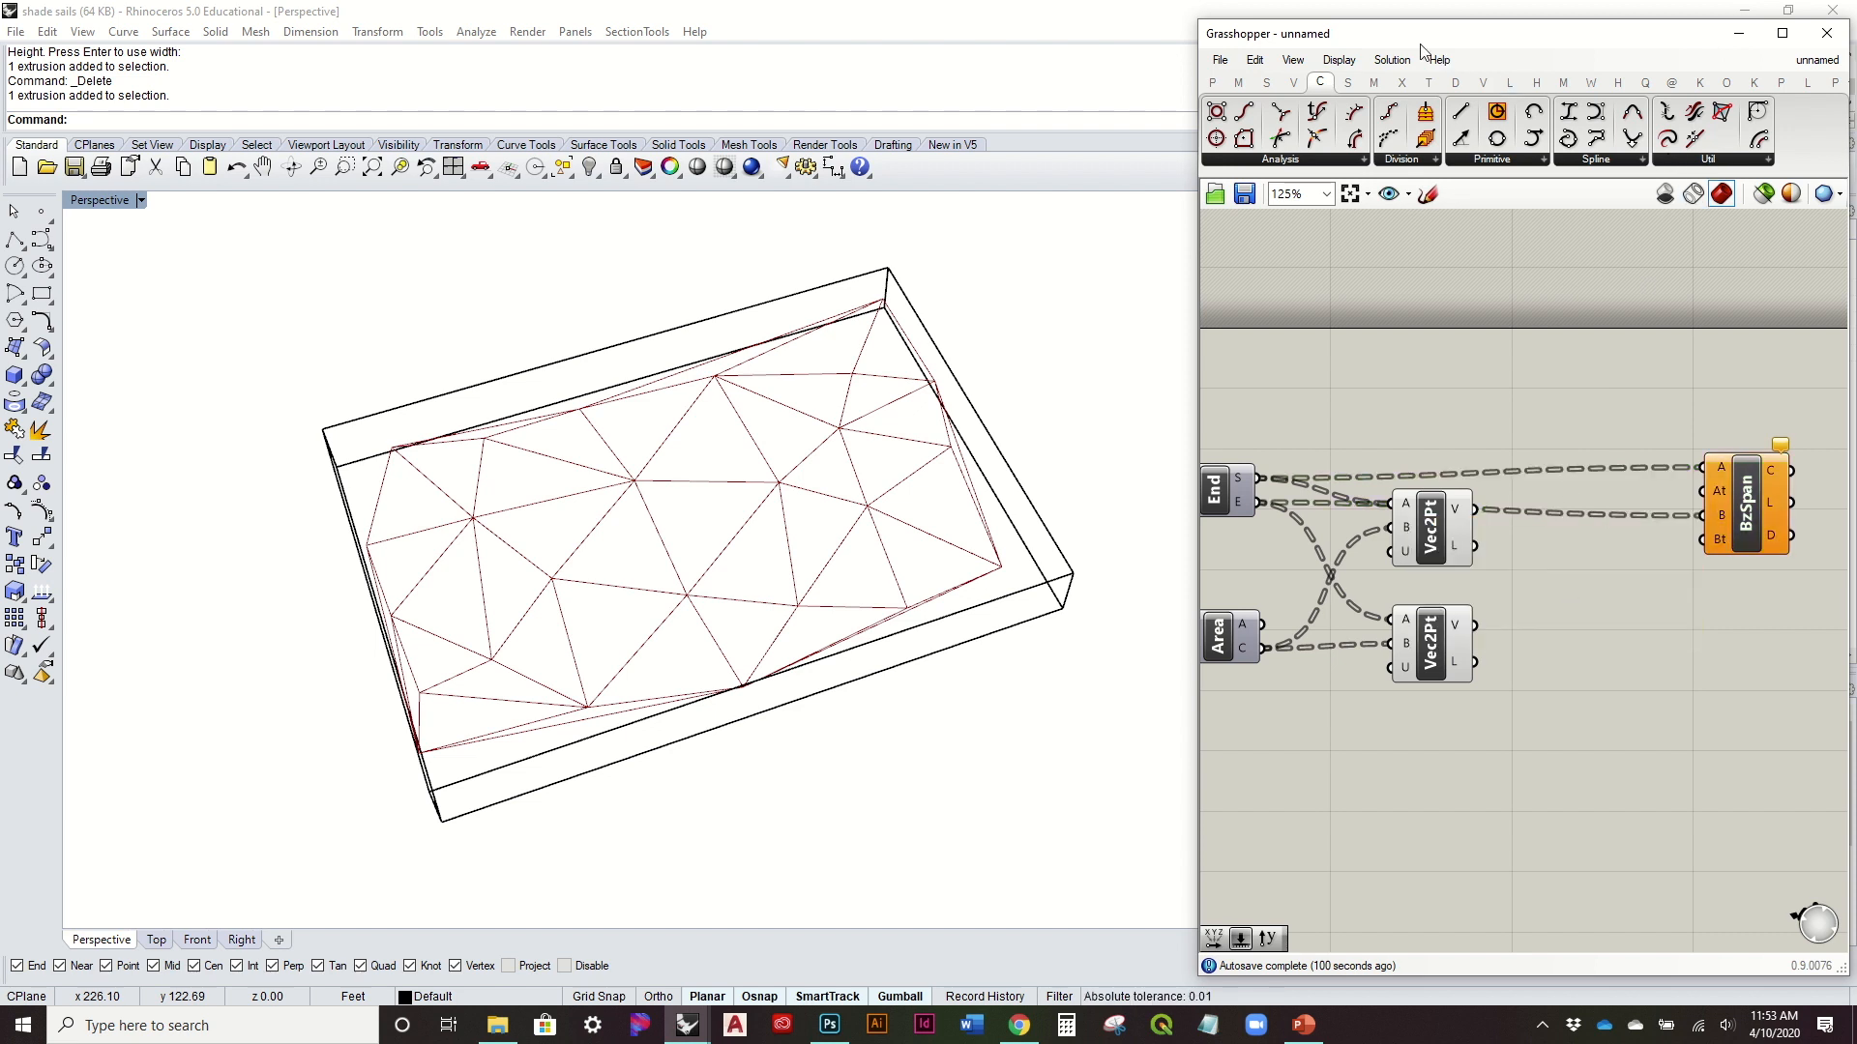
Step: Add an Amplitude component and feed its V input from the upper Vector 2Pt's vector output
click(1291, 85)
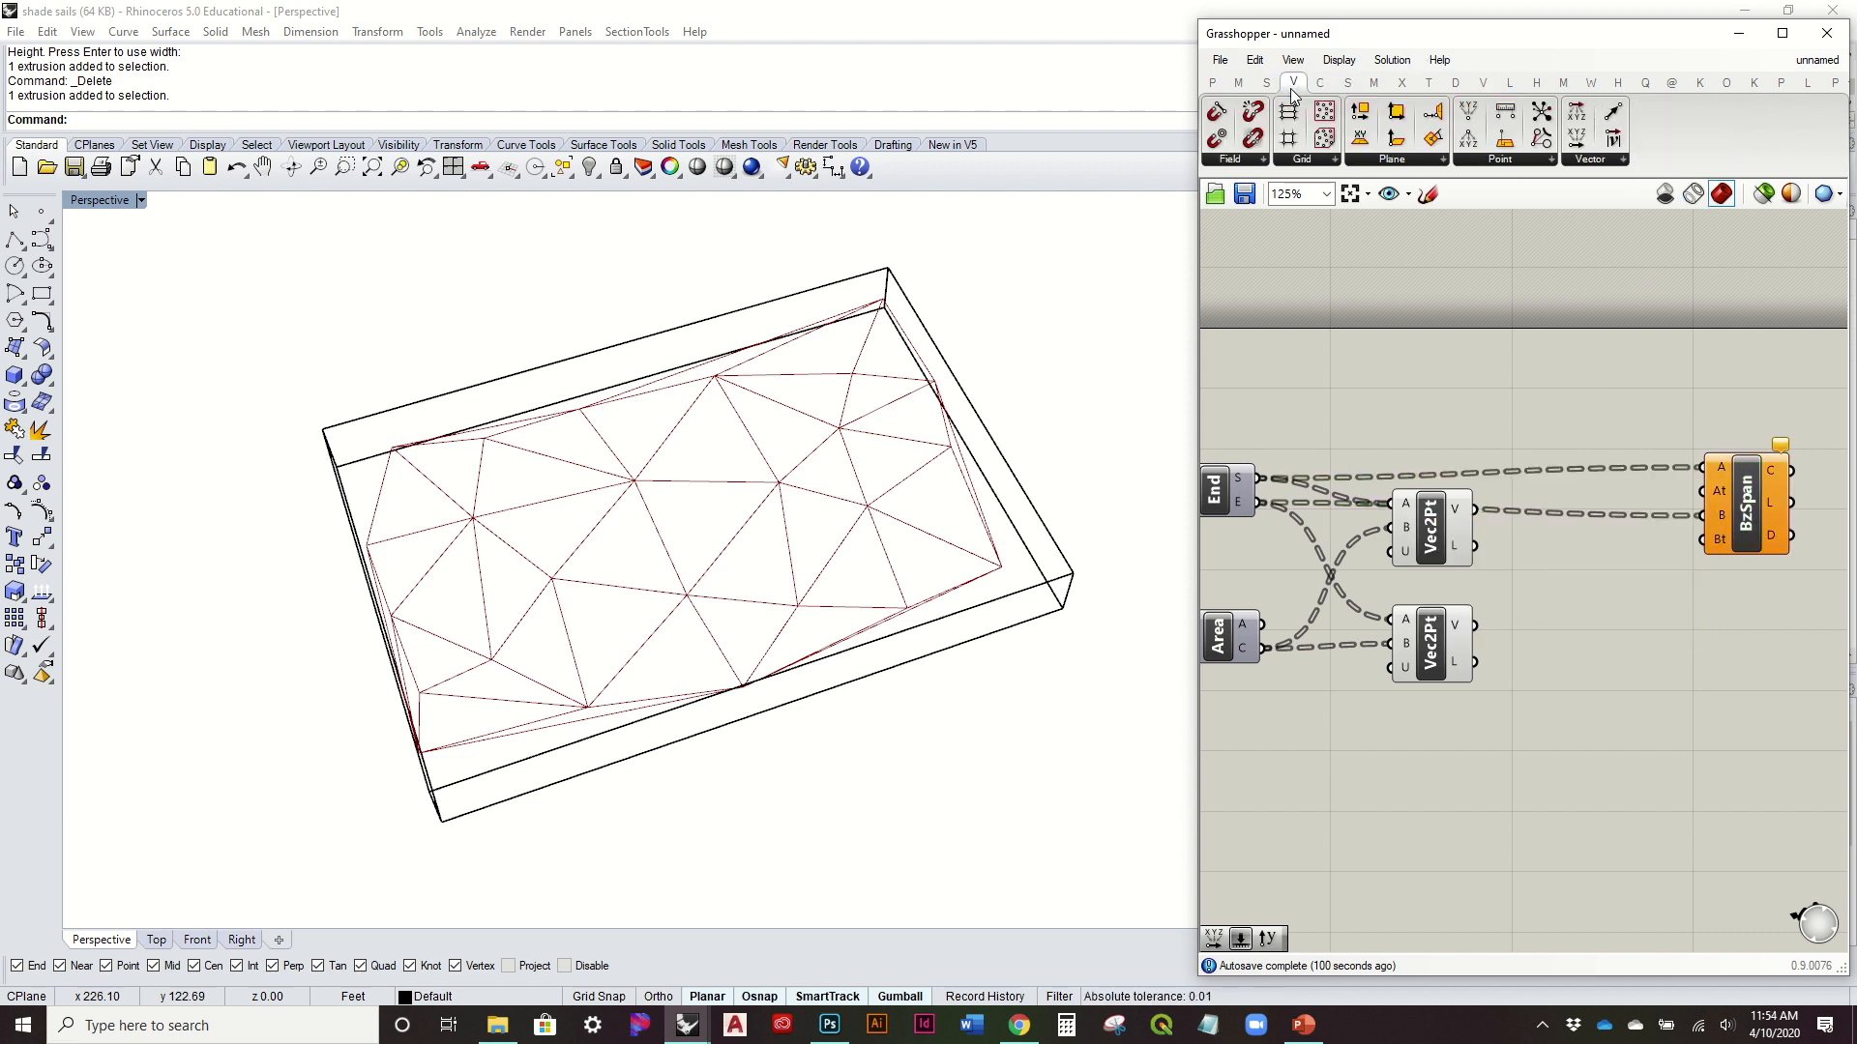
click(1622, 160)
click(1657, 375)
click(1620, 554)
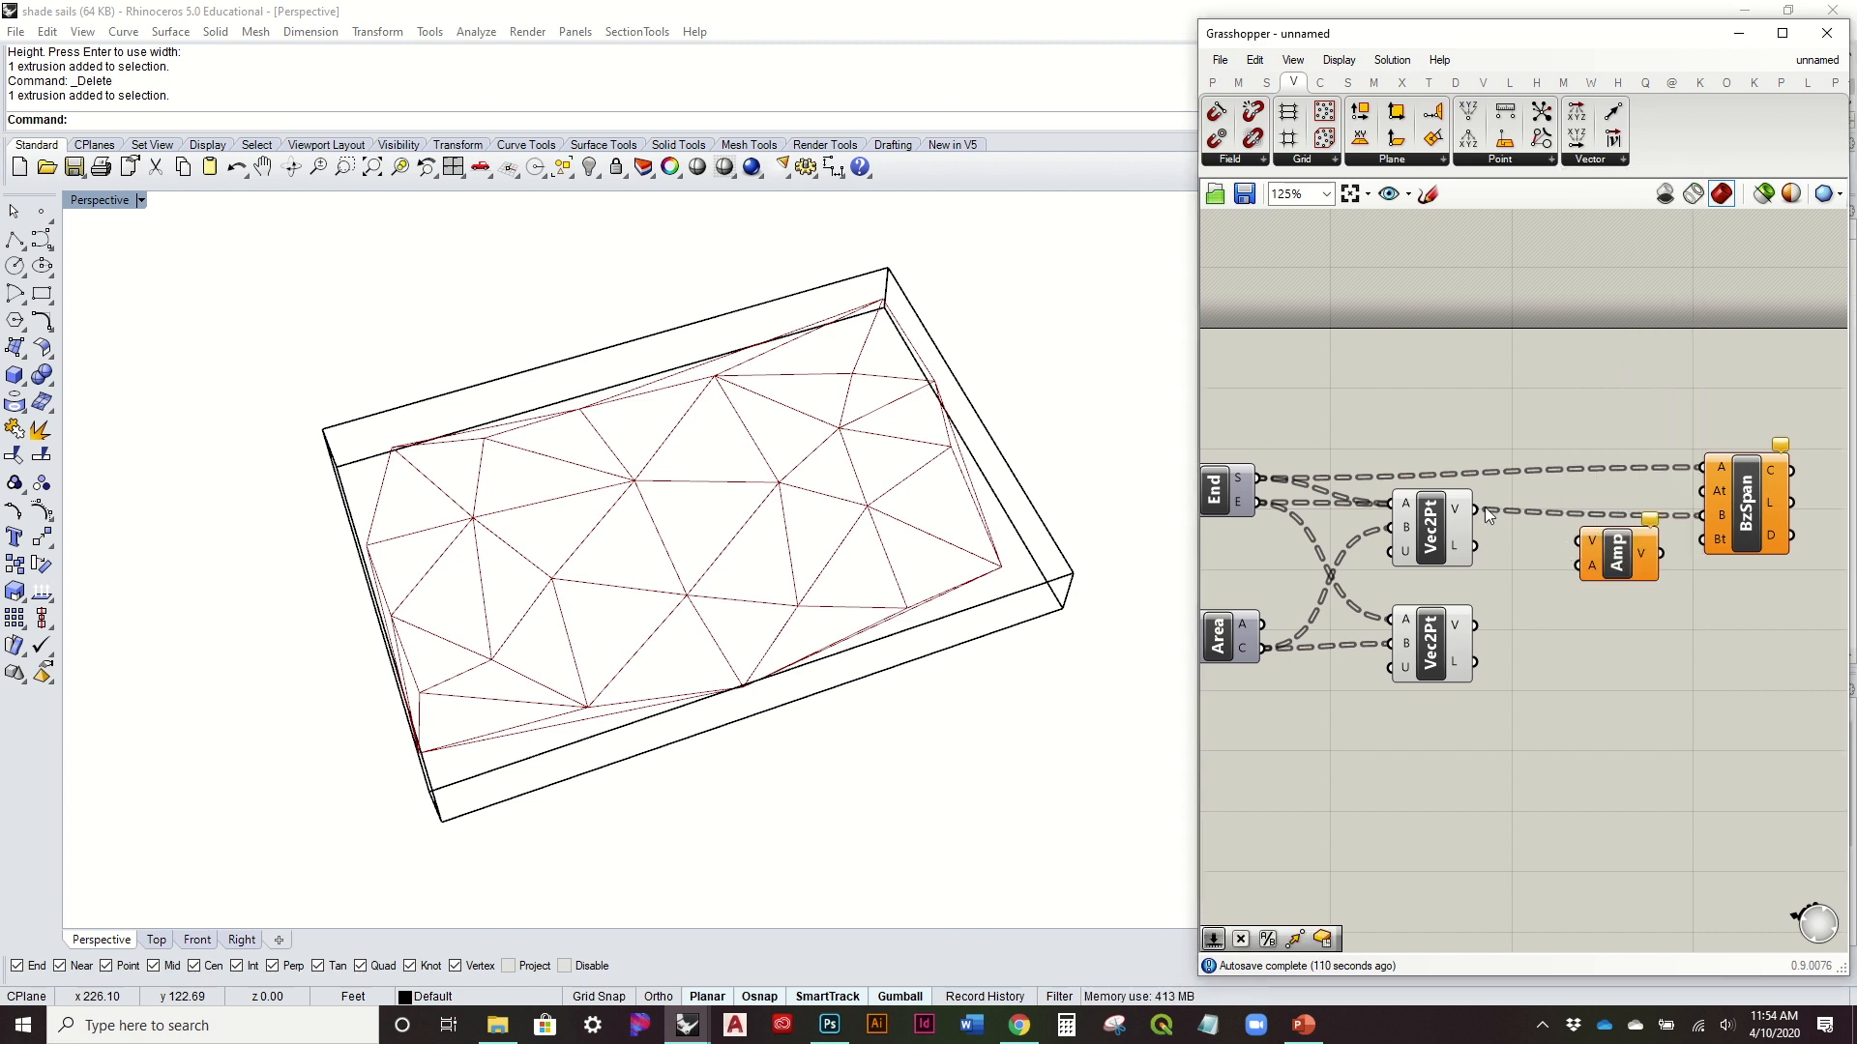
drag(1431, 639, 1432, 644)
Step: Duplicate the Amplitude component, feed the copy from the lower Vector 2Pt's vector output, and move Bezier Span farther out
drag(1602, 555, 1622, 658)
key(ctrl+c)
key(ctrl+v)
drag(1474, 630, 1587, 639)
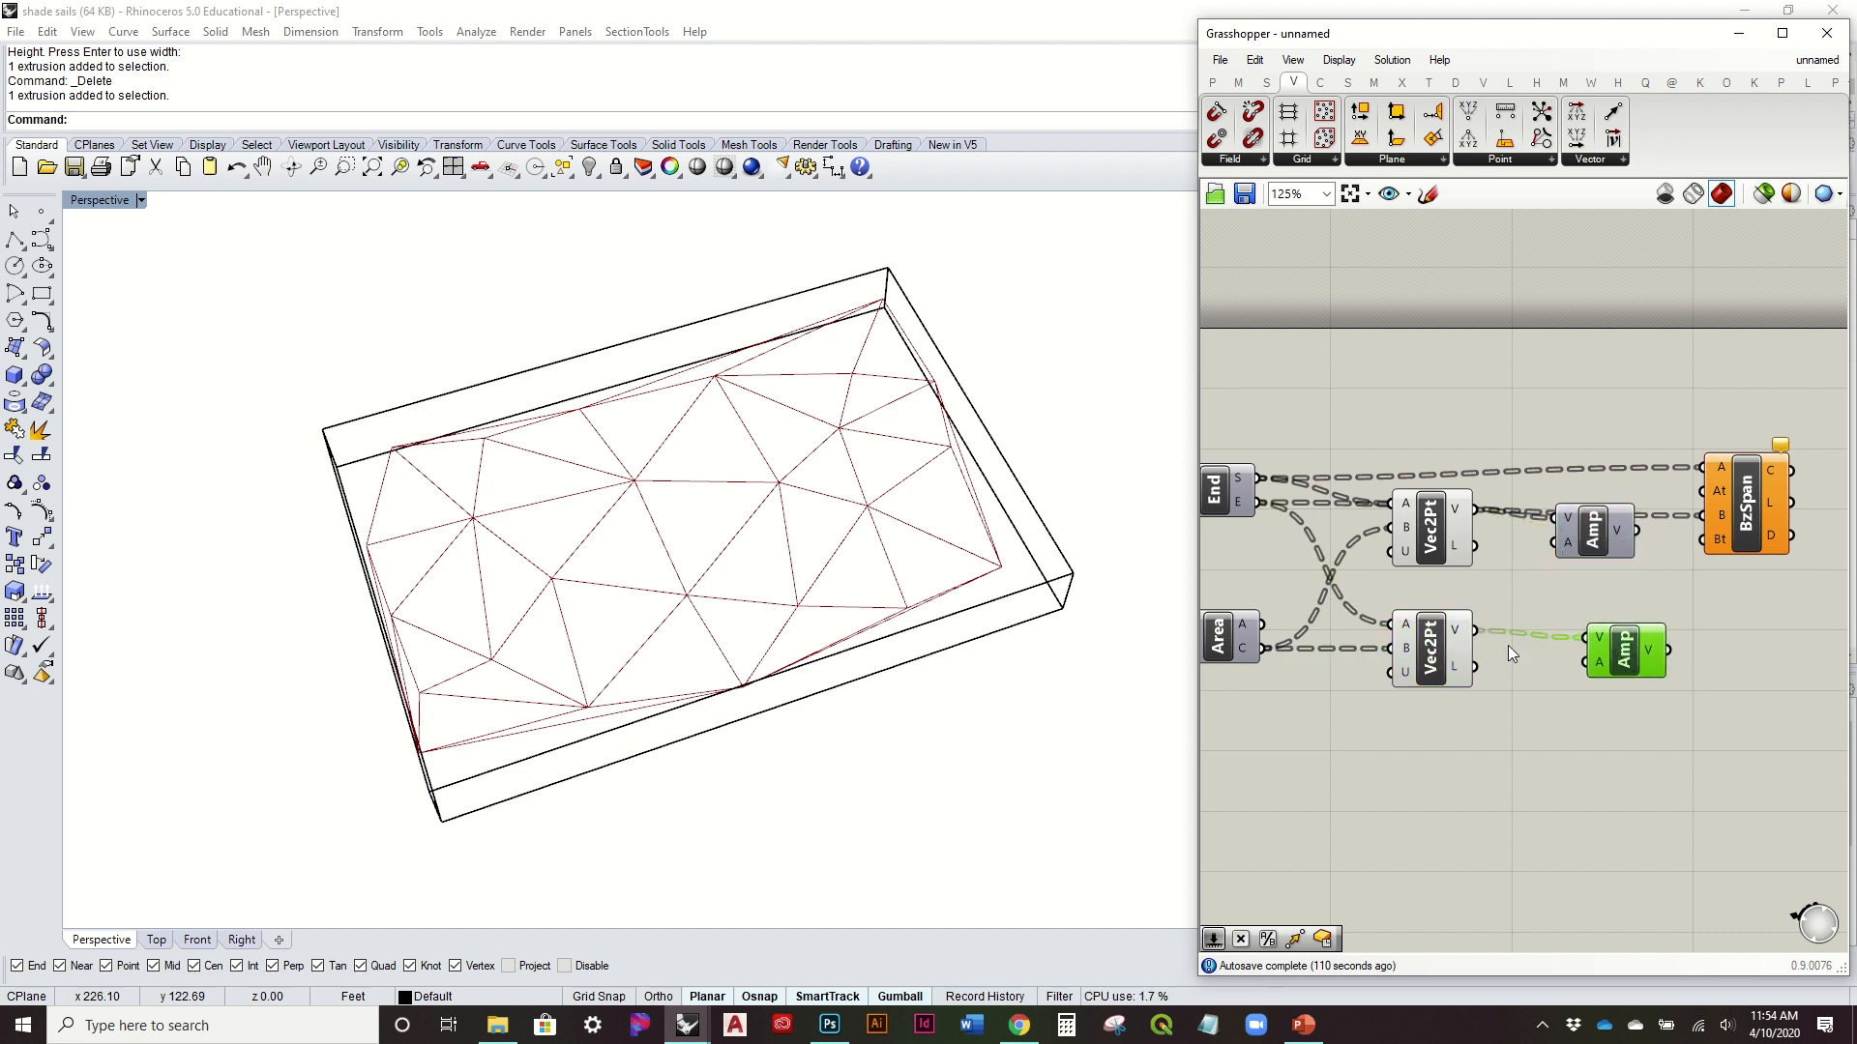
drag(1611, 542, 1634, 539)
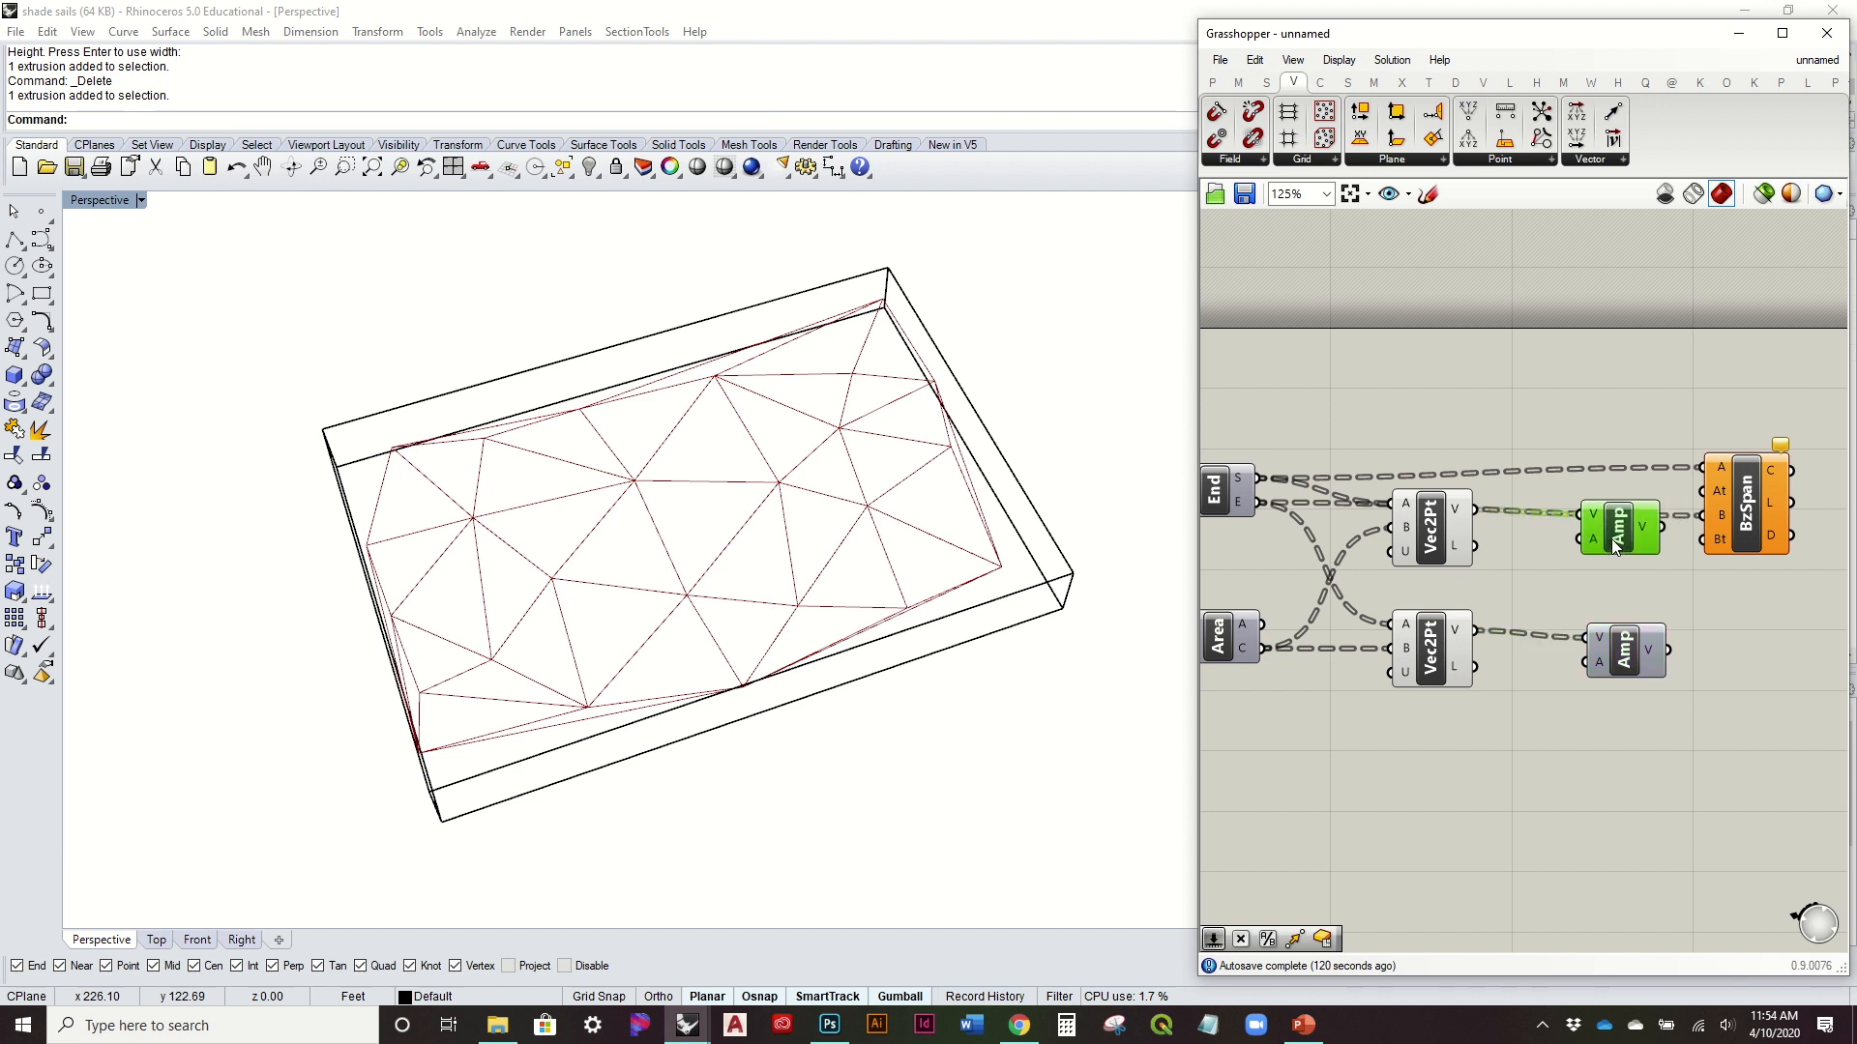
mouse_move(1767, 513)
mouse_down()
mouse_move(1818, 501)
mouse_move(1797, 501)
mouse_up()
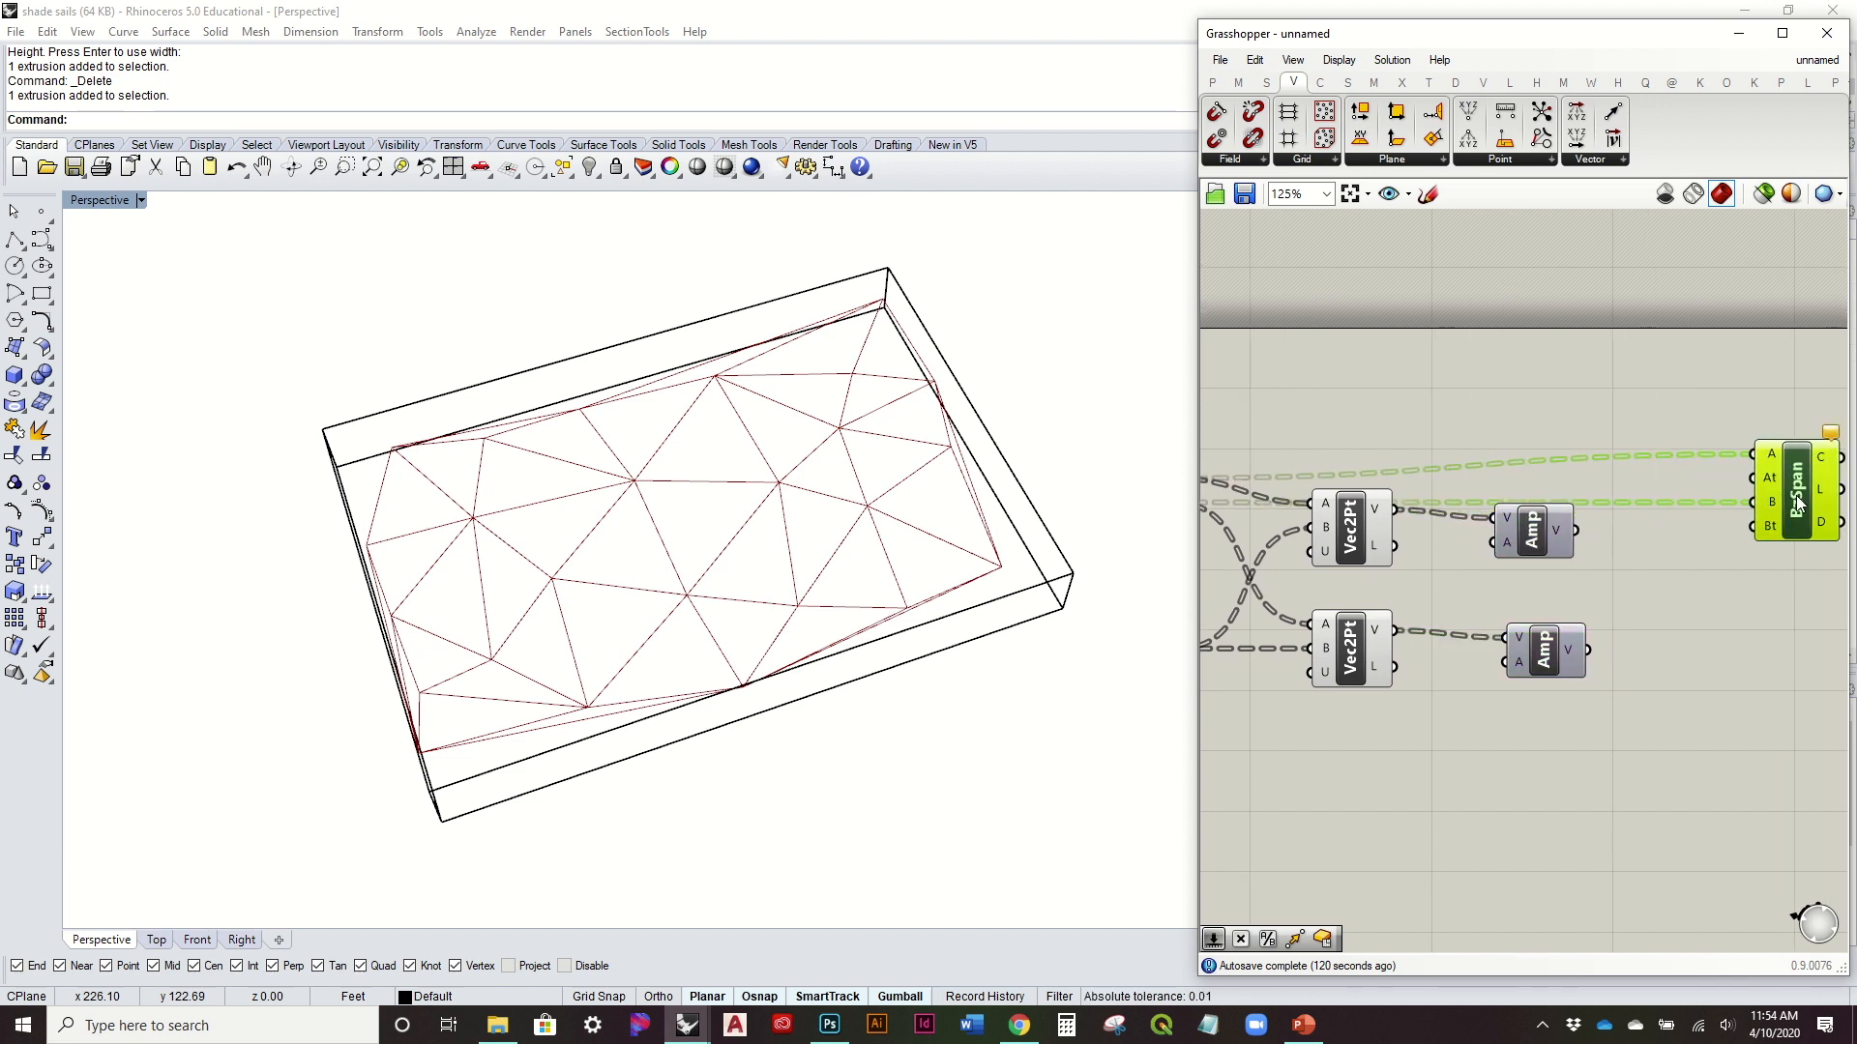
click(1634, 615)
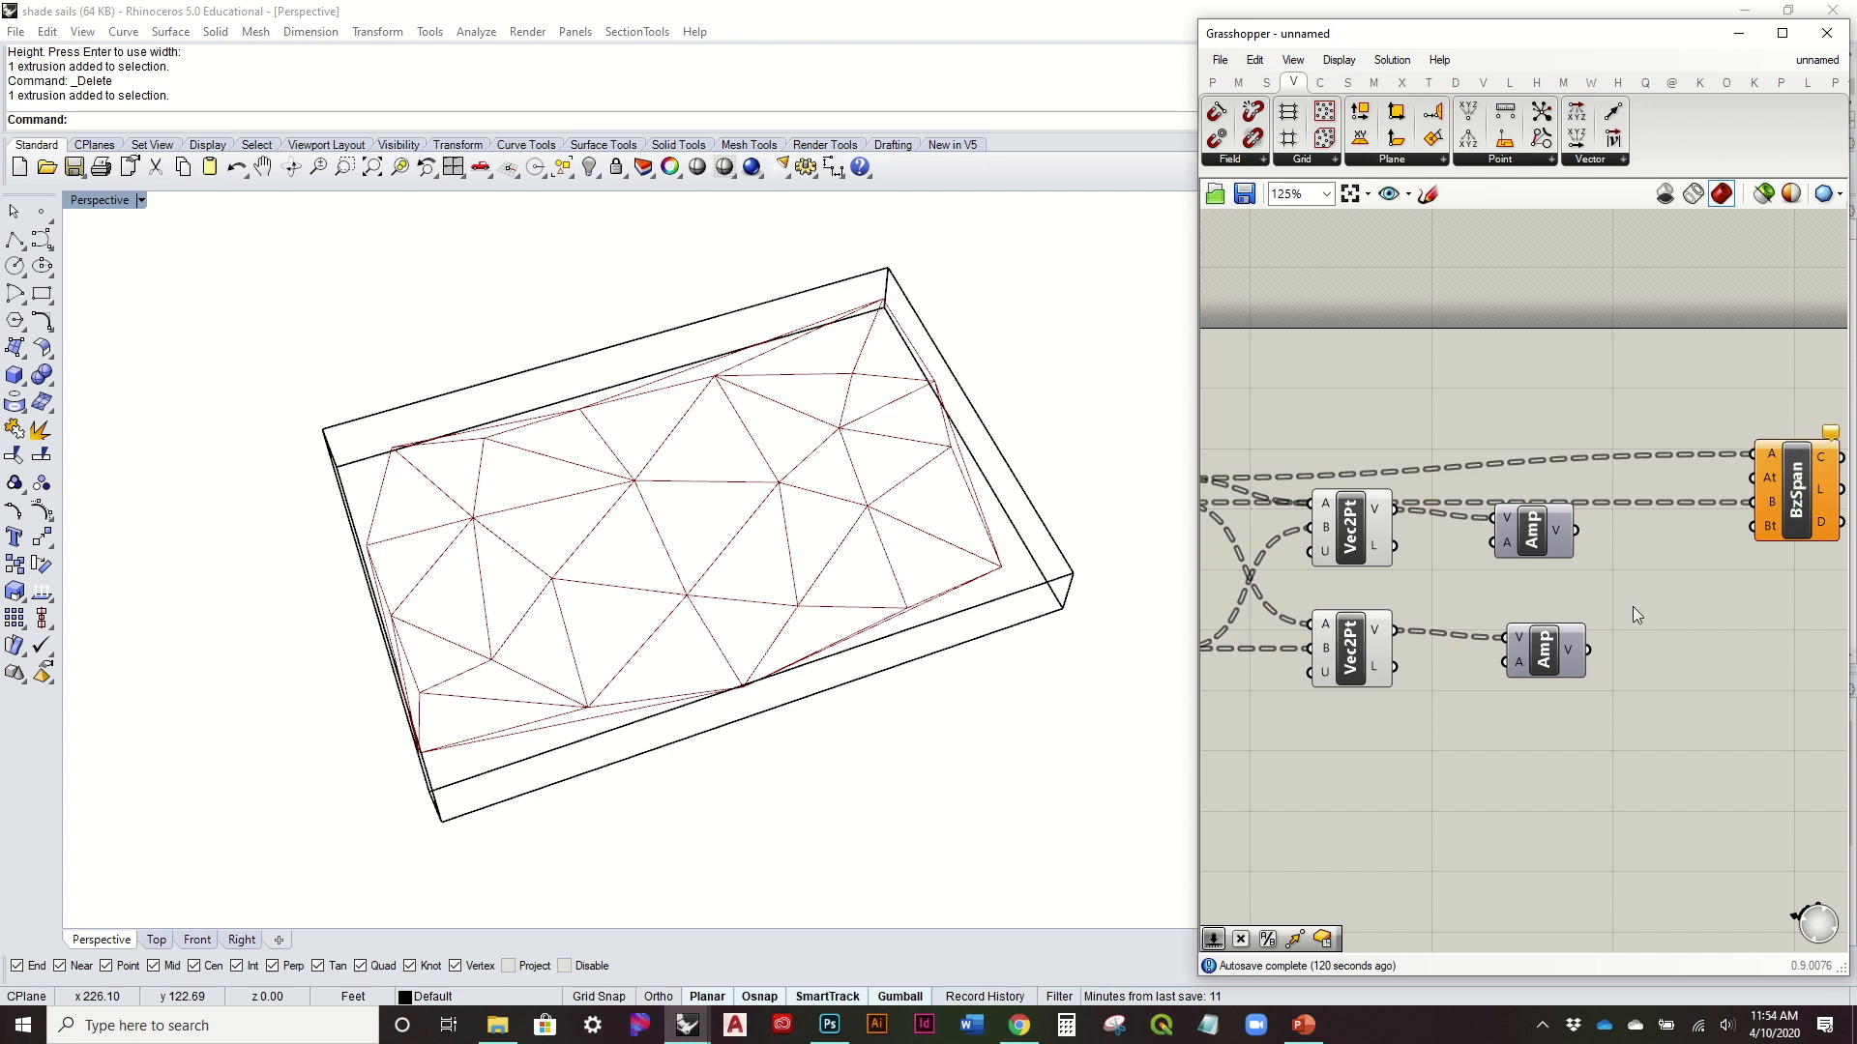
Step: Add a Multiplication component with the upper Vector 2Pt's length as A and its result feeding the upper Amplitude's A input
click(1239, 82)
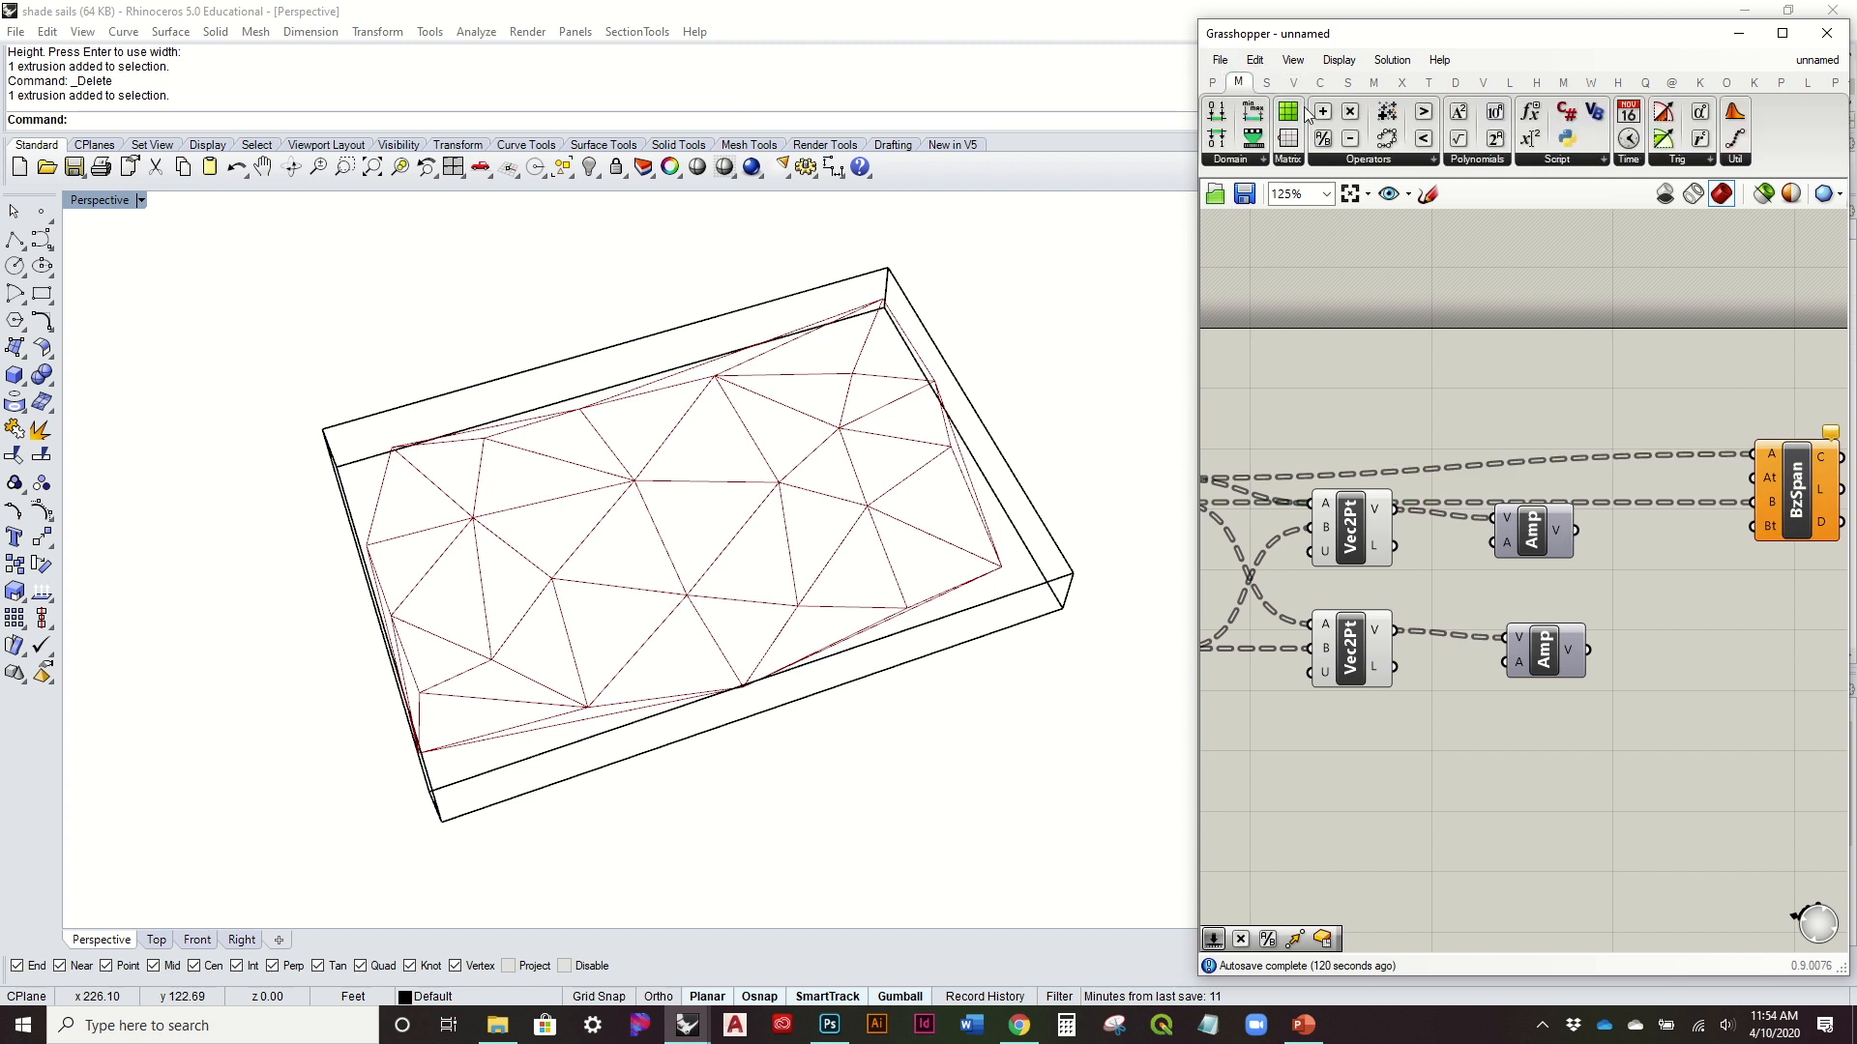
drag(1350, 112, 1445, 596)
drag(1366, 654, 1367, 685)
drag(1553, 664, 1568, 683)
drag(1552, 552, 1571, 538)
drag(1439, 596, 1496, 586)
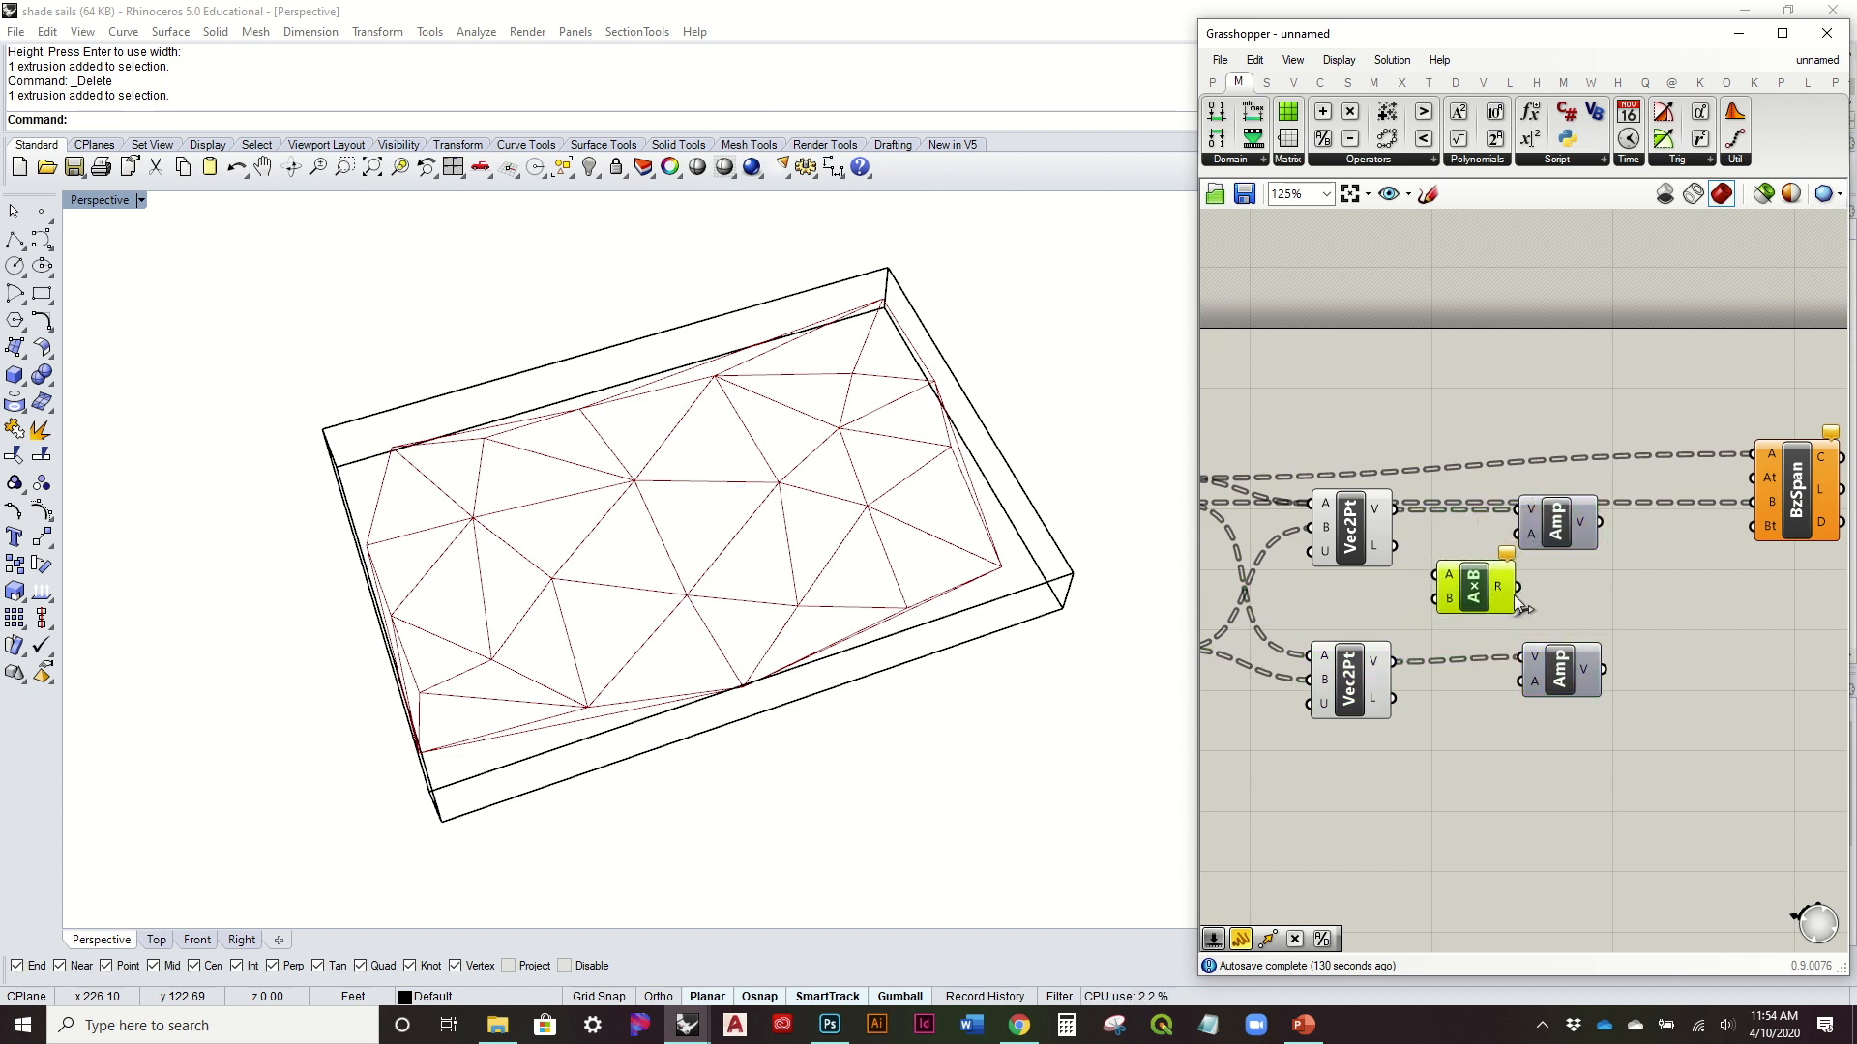
drag(1395, 546, 1439, 578)
drag(1552, 533, 1595, 533)
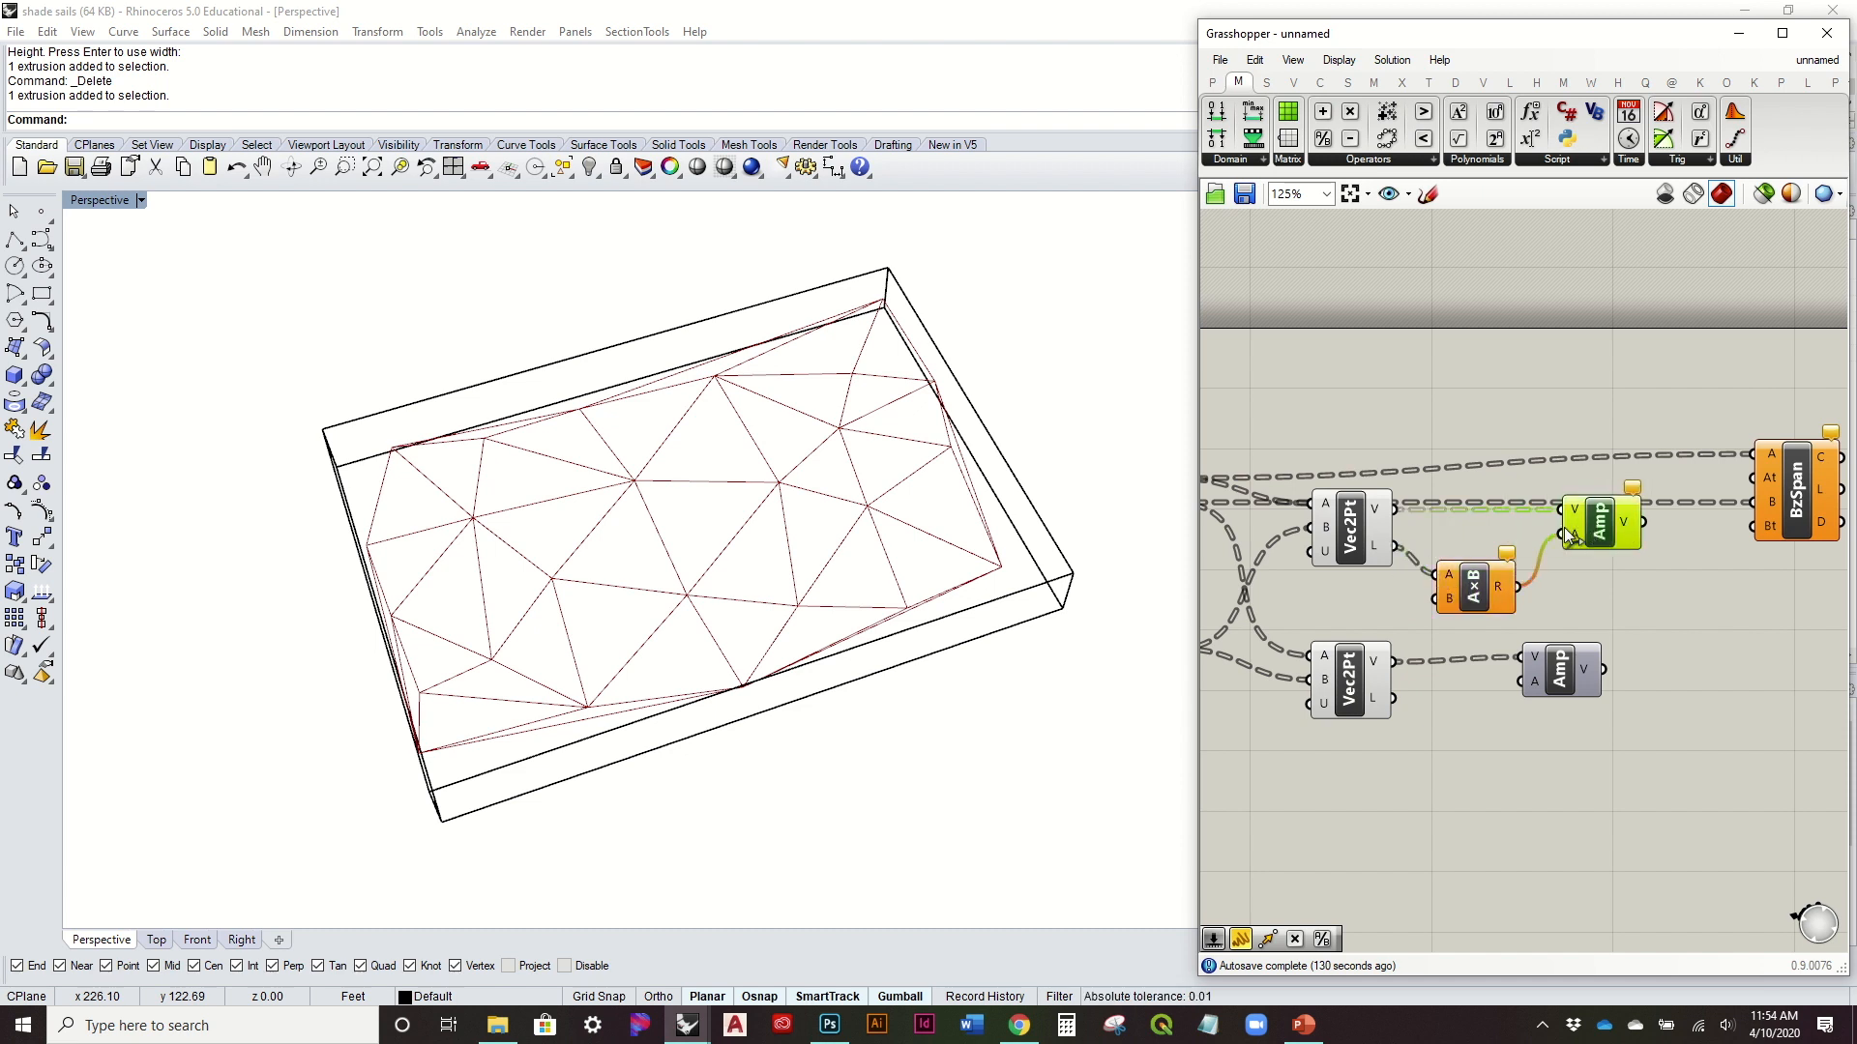
Step: Duplicate the Multiplication component to link the lower Vector 2Pt's length output to the lower Amplitude's A input
click(1474, 592)
alt+drag(1471, 588, 1499, 782)
drag(1394, 698, 1617, 667)
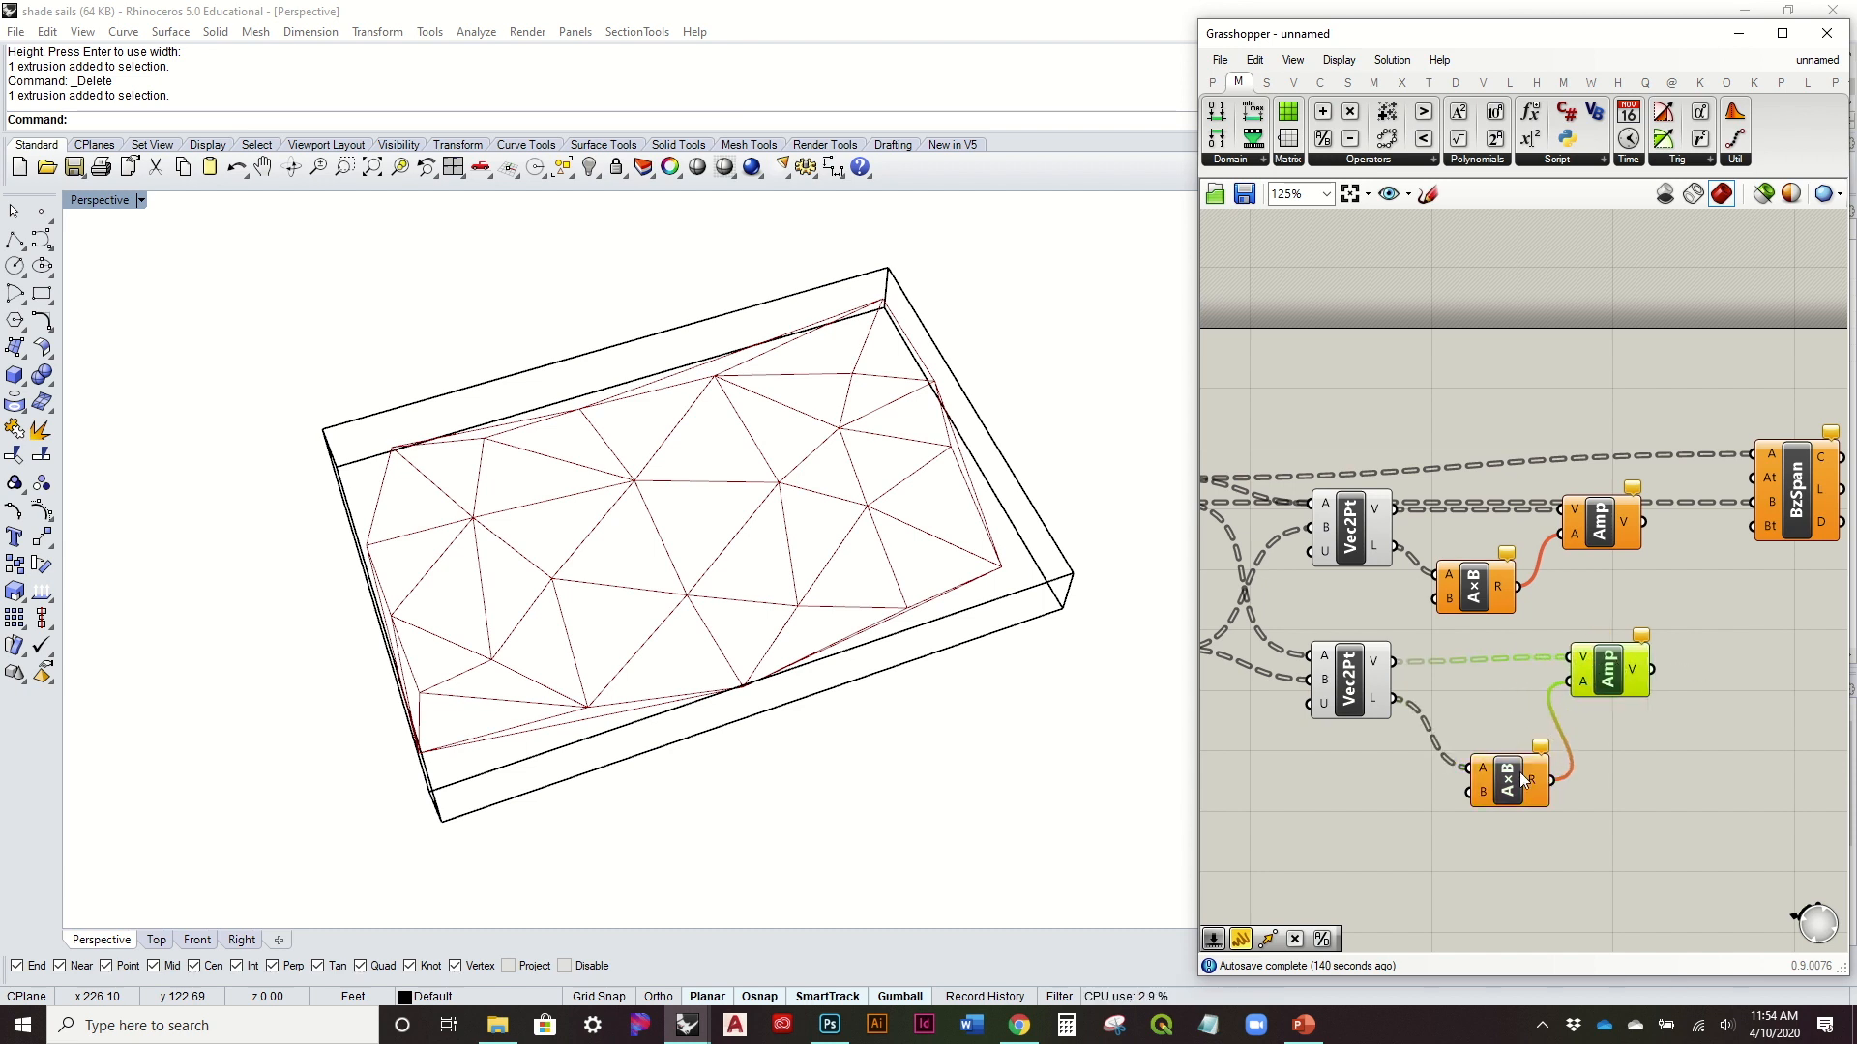
drag(1514, 789, 1495, 745)
double_click(1323, 605)
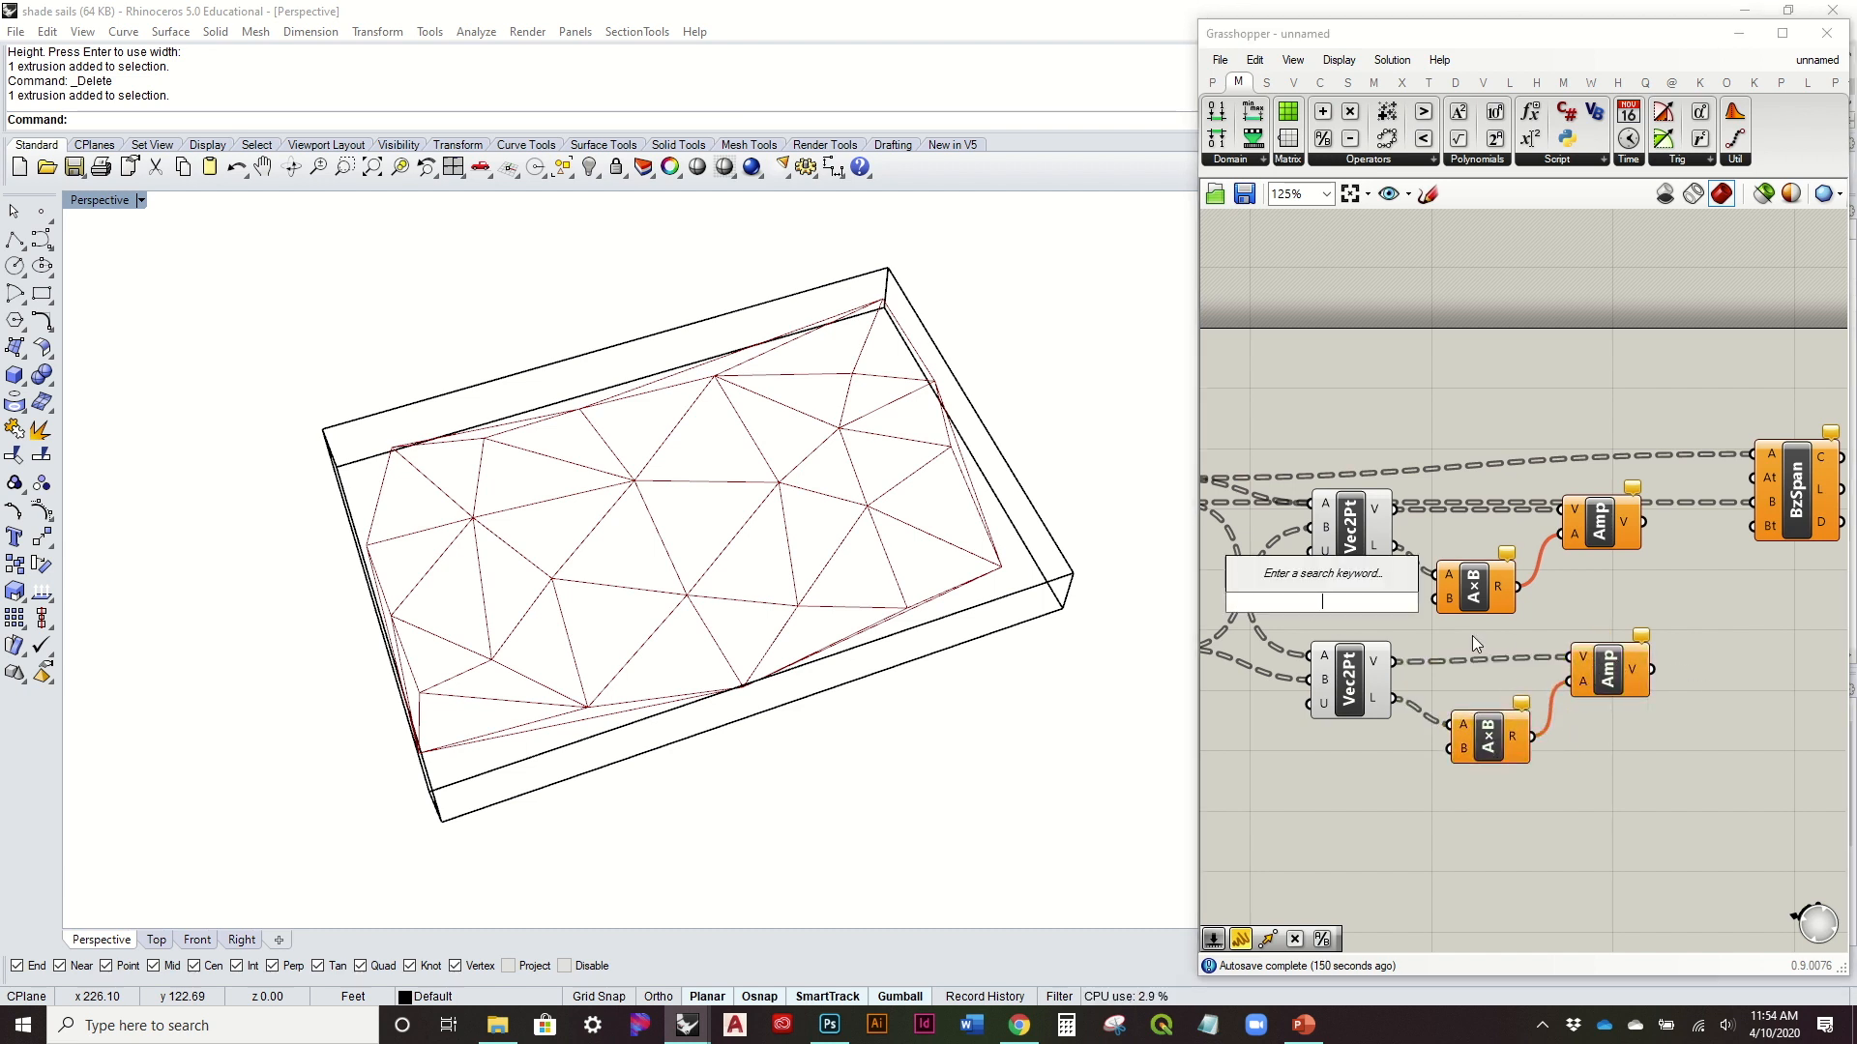
text(.2)
key(Return)
drag(1396, 613, 1295, 607)
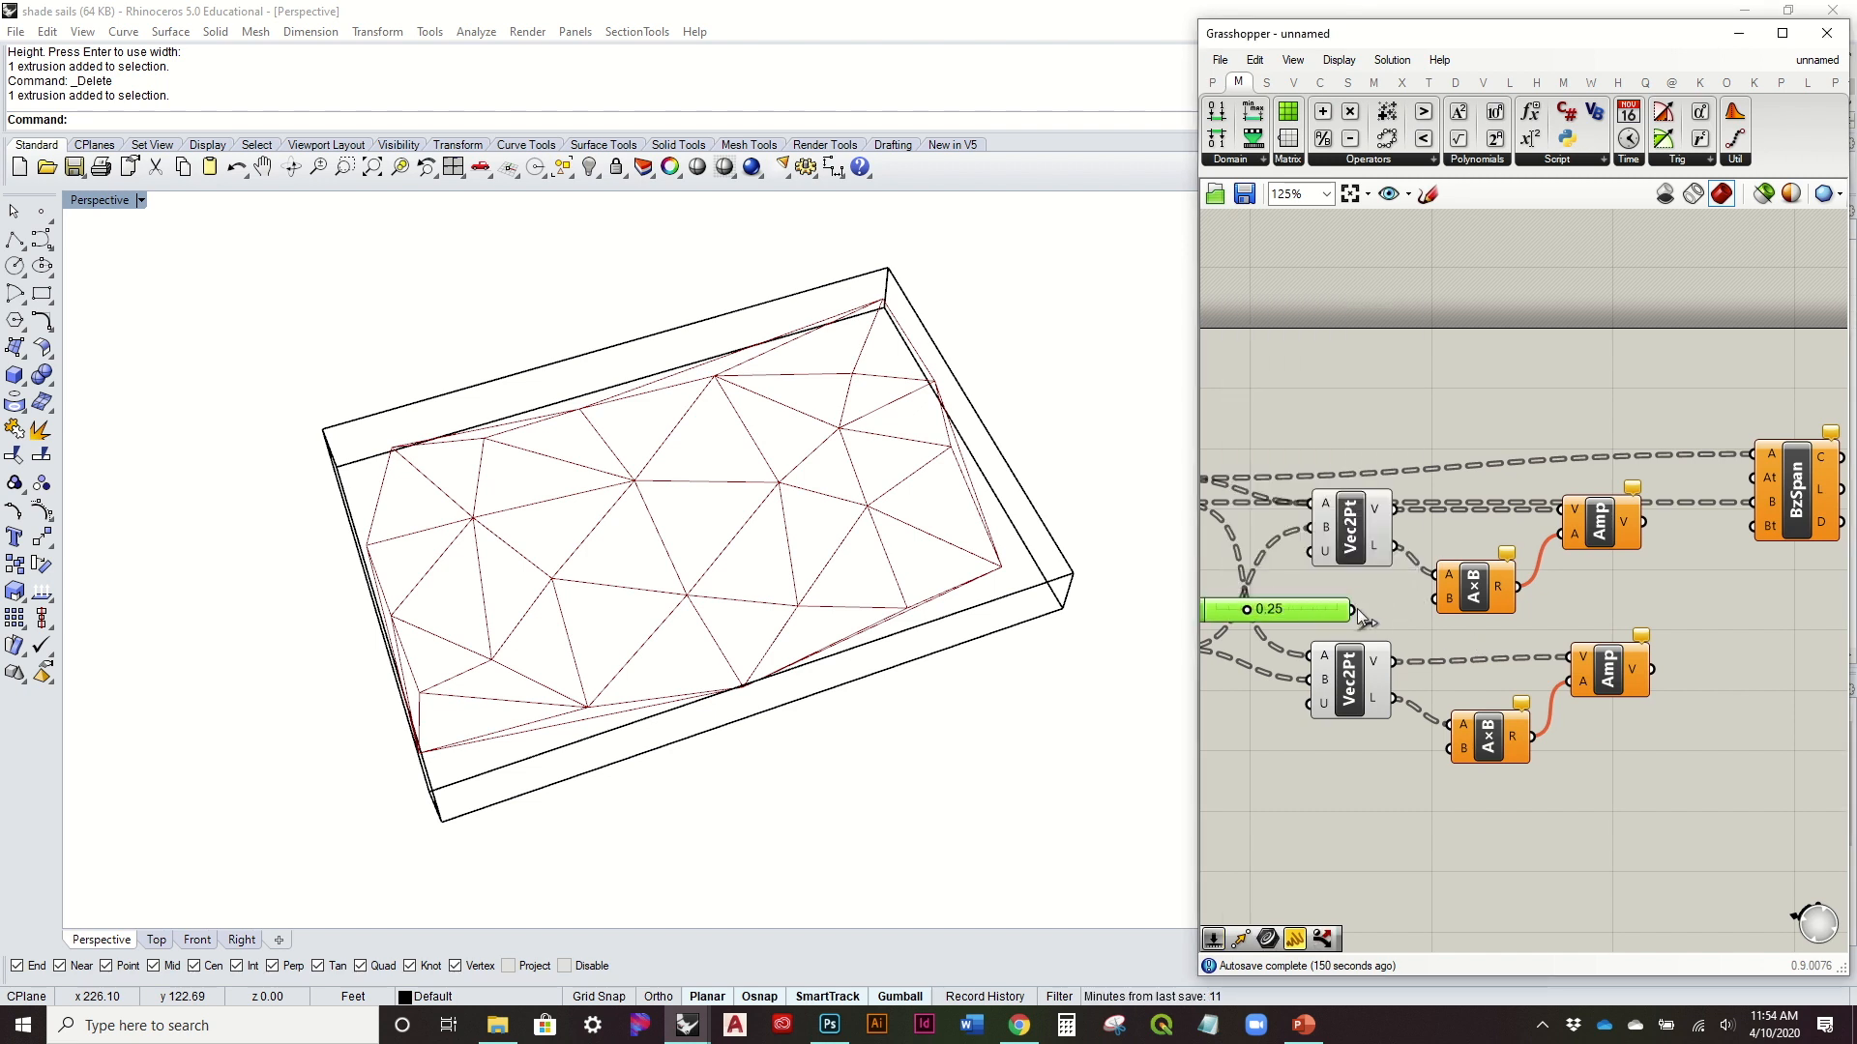
key(Delete)
Step: Add a number slider set to 0.25 and connect it to the B inputs of both Multiplication components
double_click(1309, 607)
text(.25)
key(Return)
drag(1371, 615, 1472, 751)
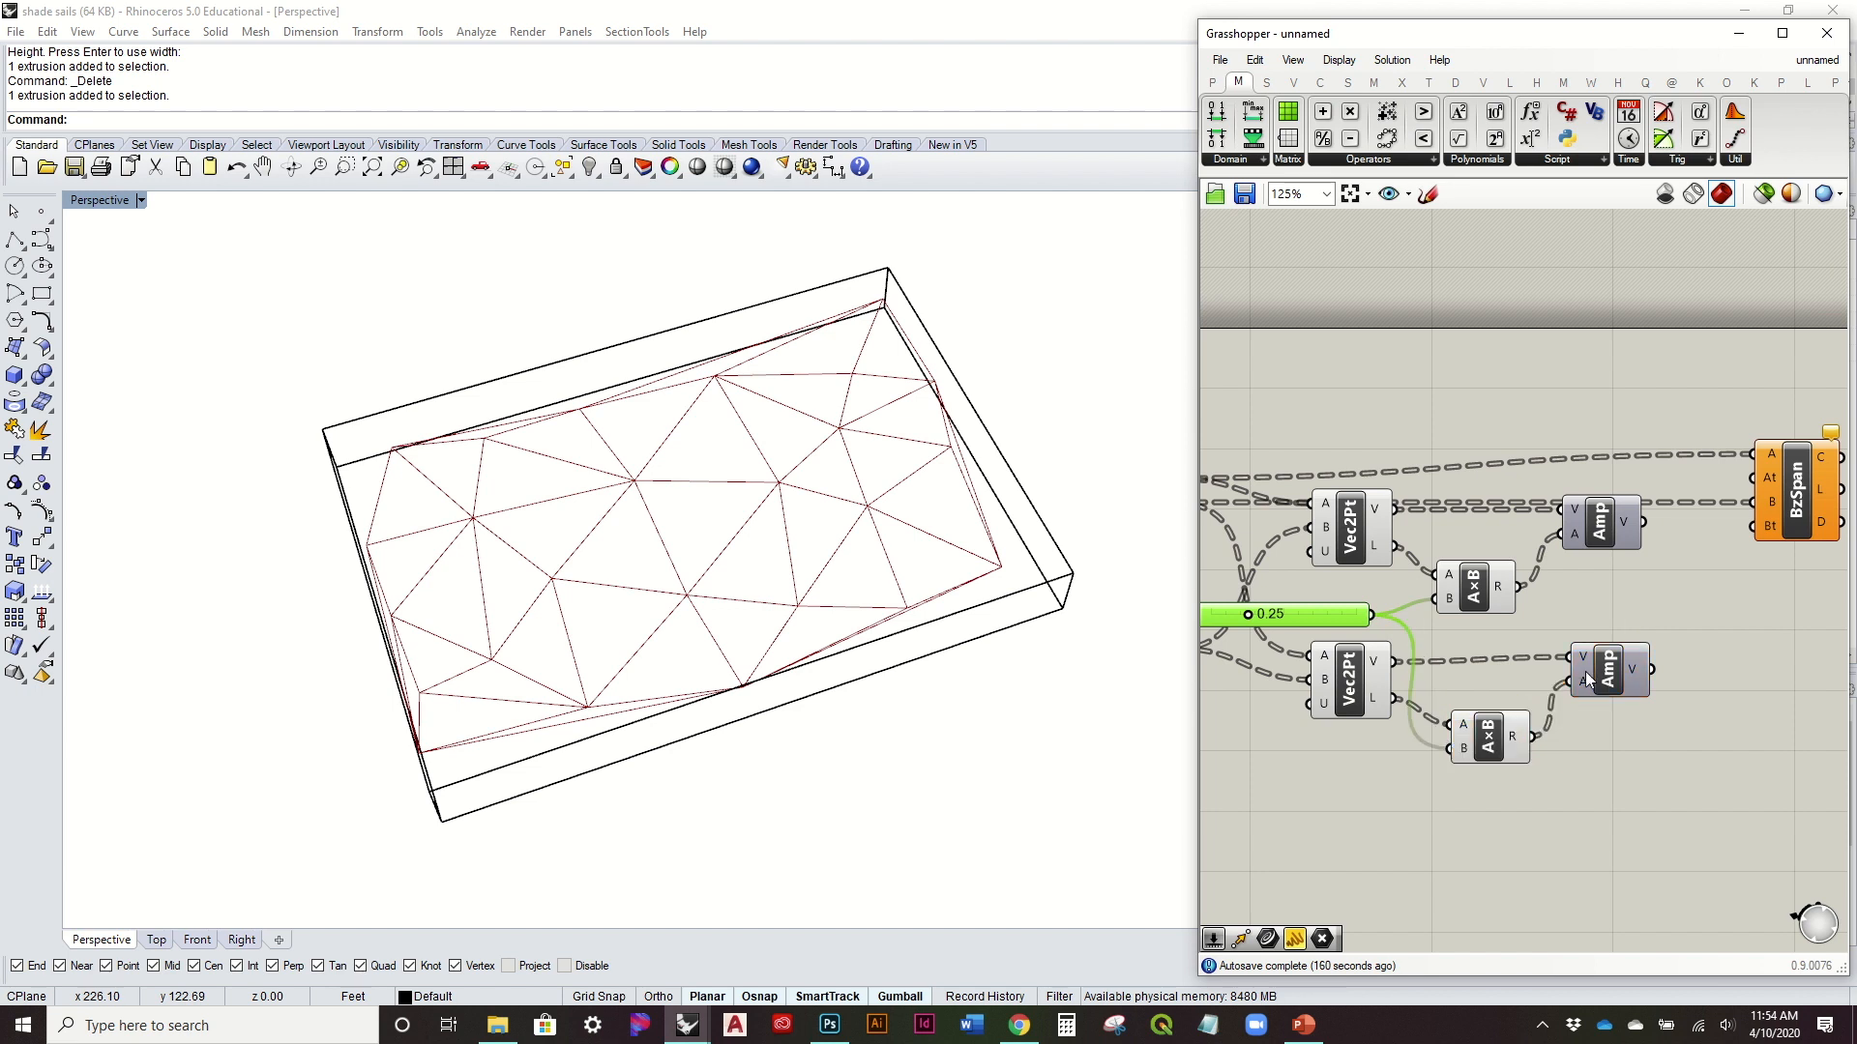
Step: Connect the upper and lower Amplitude outputs to Bezier Span's At and Bt tangent inputs
right_drag(1586, 671, 1458, 675)
drag(1502, 560, 1611, 516)
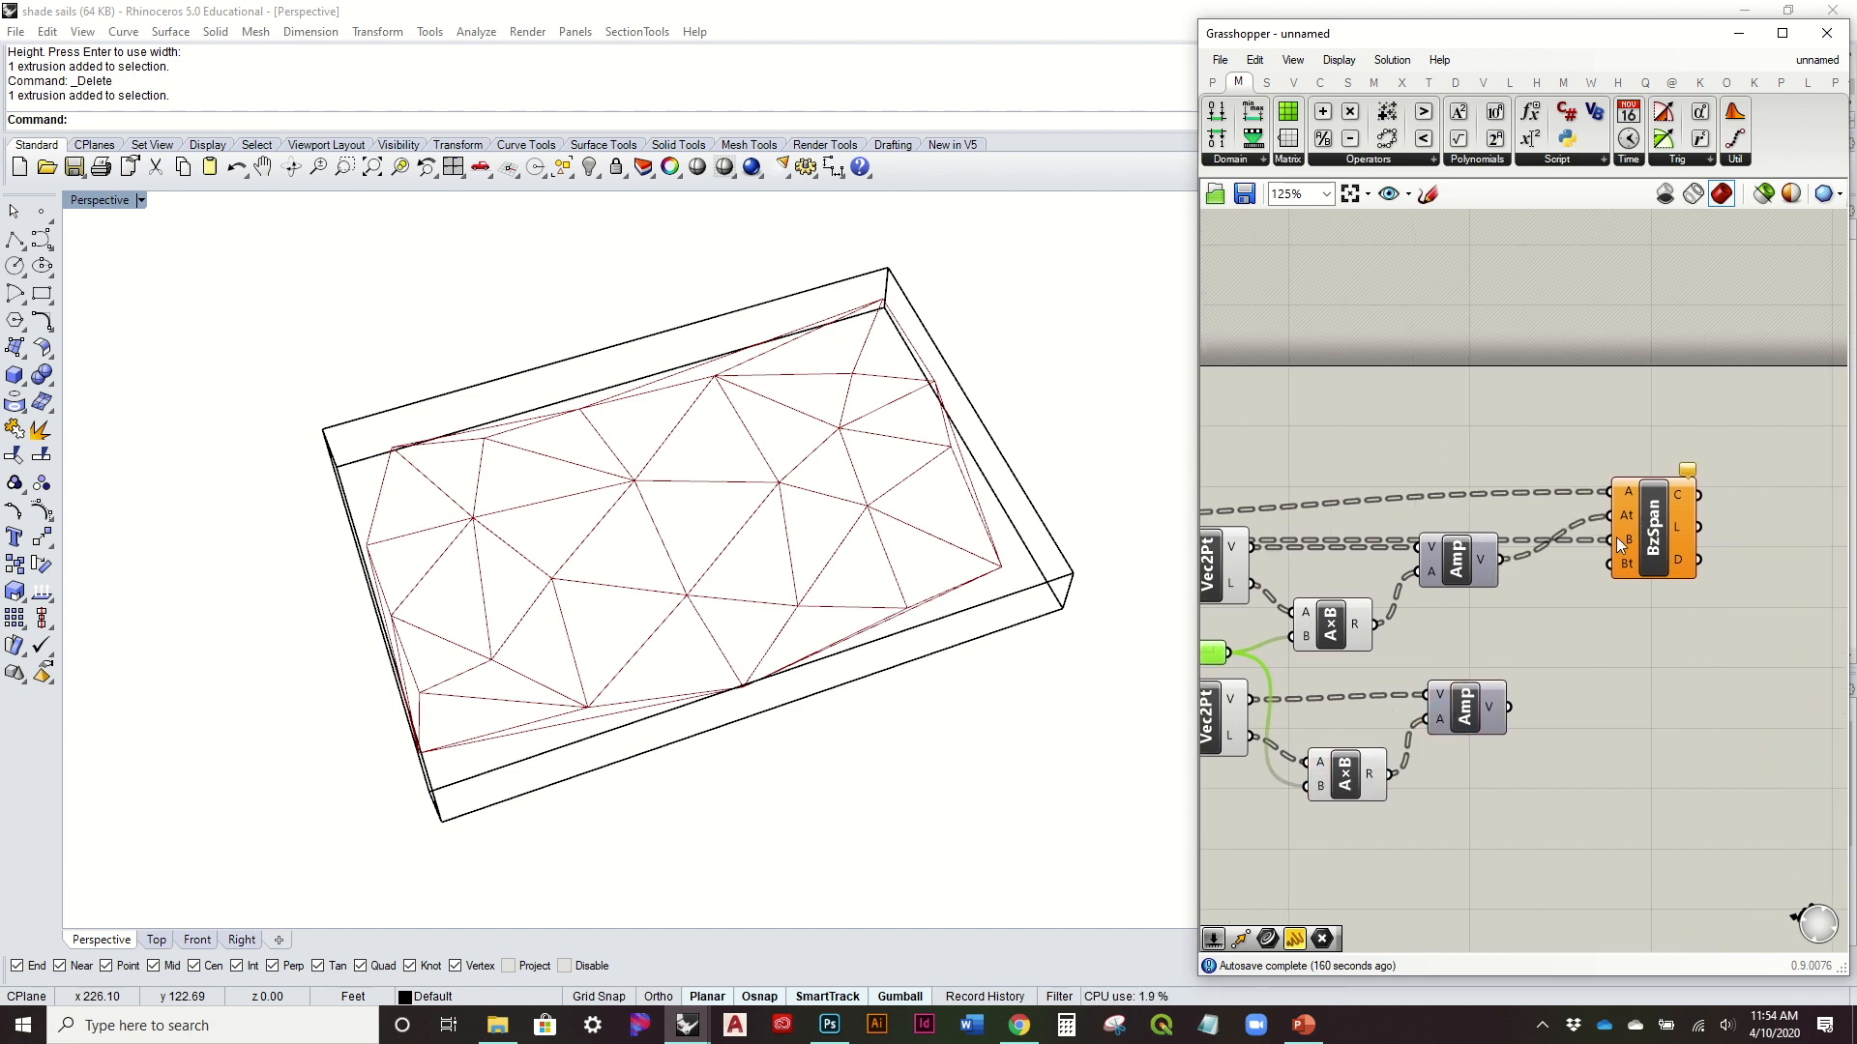
drag(1594, 619, 1610, 564)
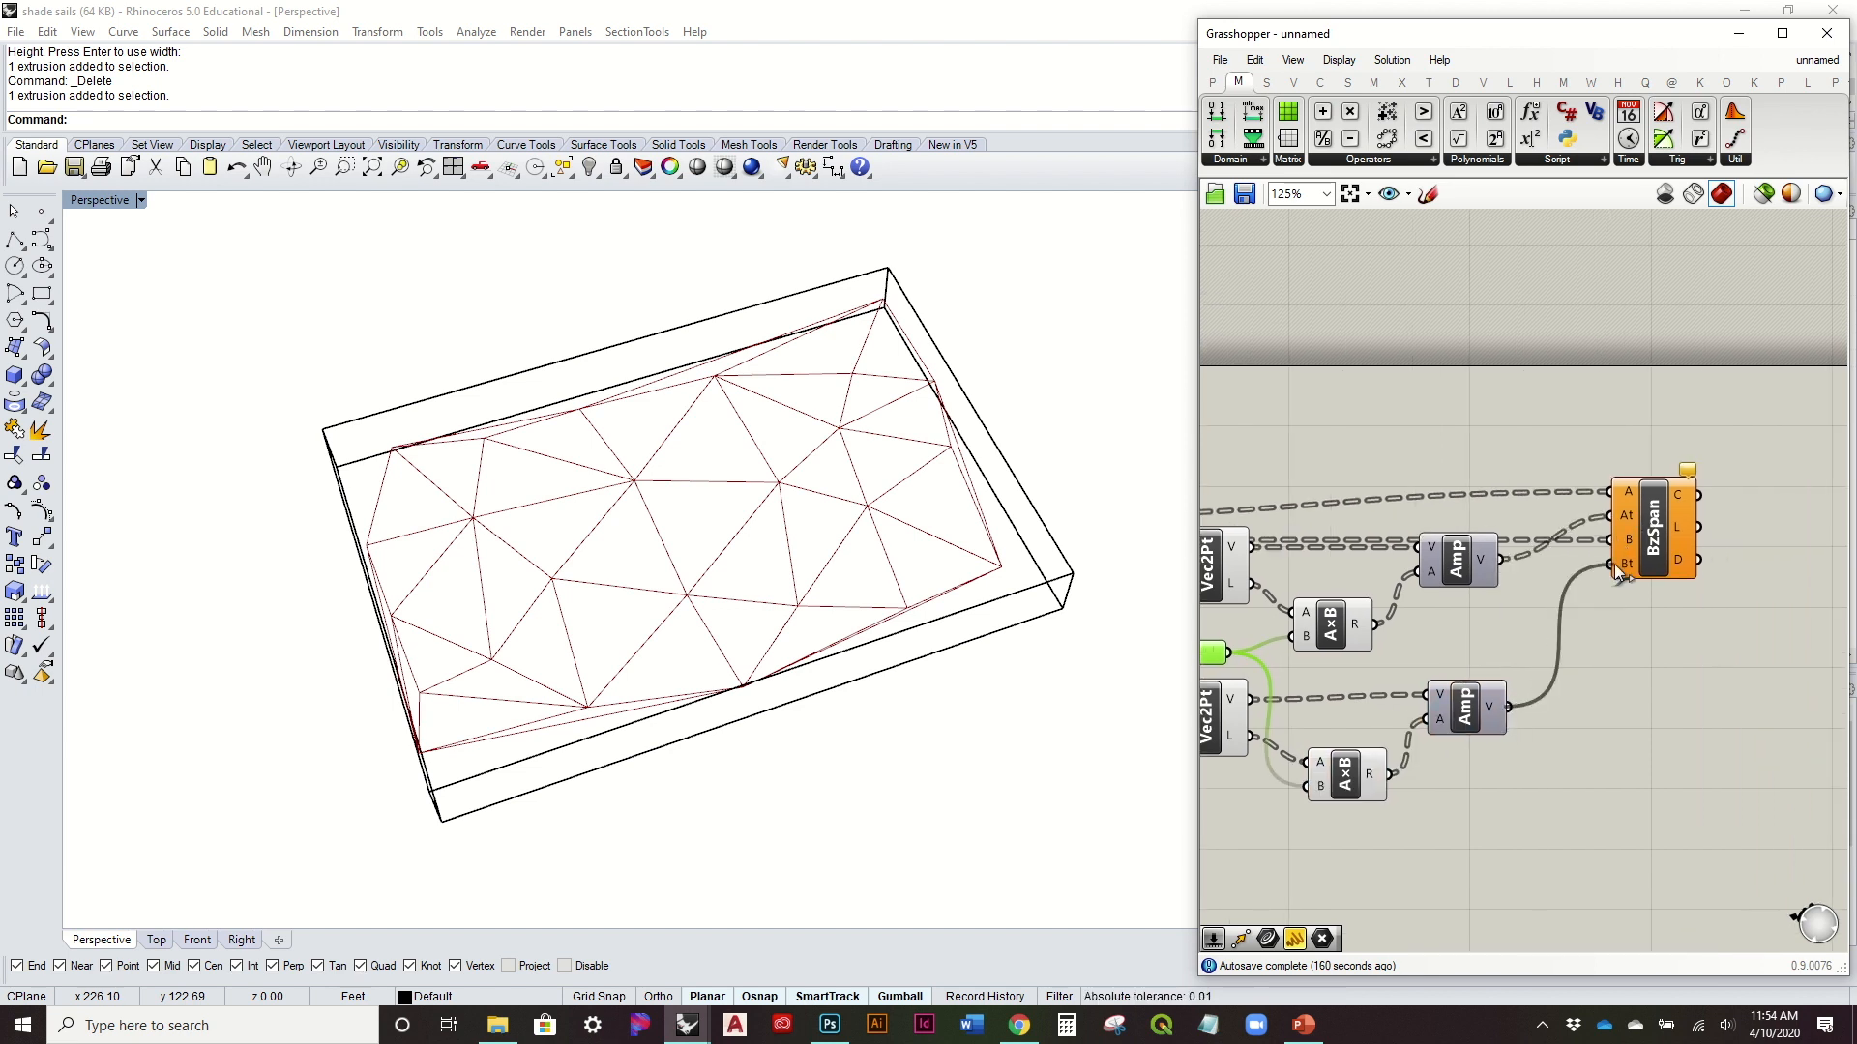
scroll(819, 486, up, 5)
scroll(1558, 494, down, 3)
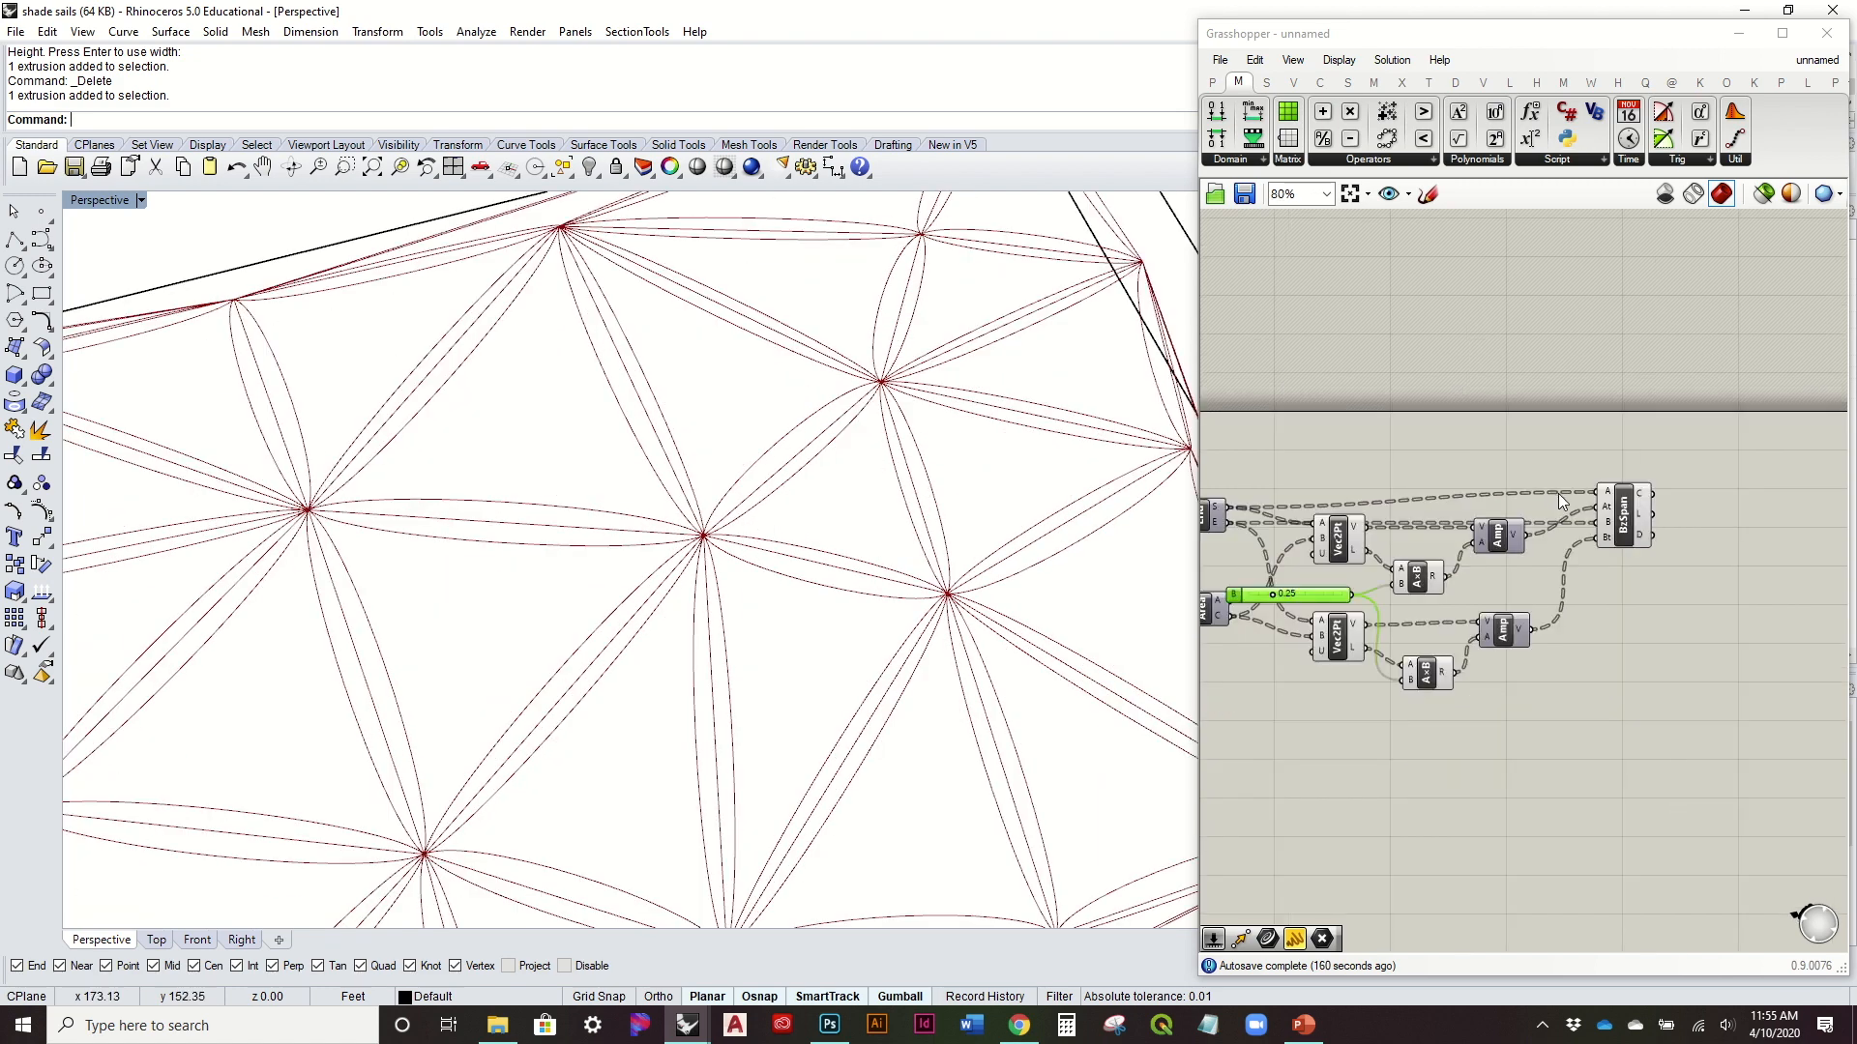
Step: Turn off the previews of the Curve parameter and all components from Explode through both Amplitudes, leaving Bezier Span displayed
drag(1691, 734, 1273, 328)
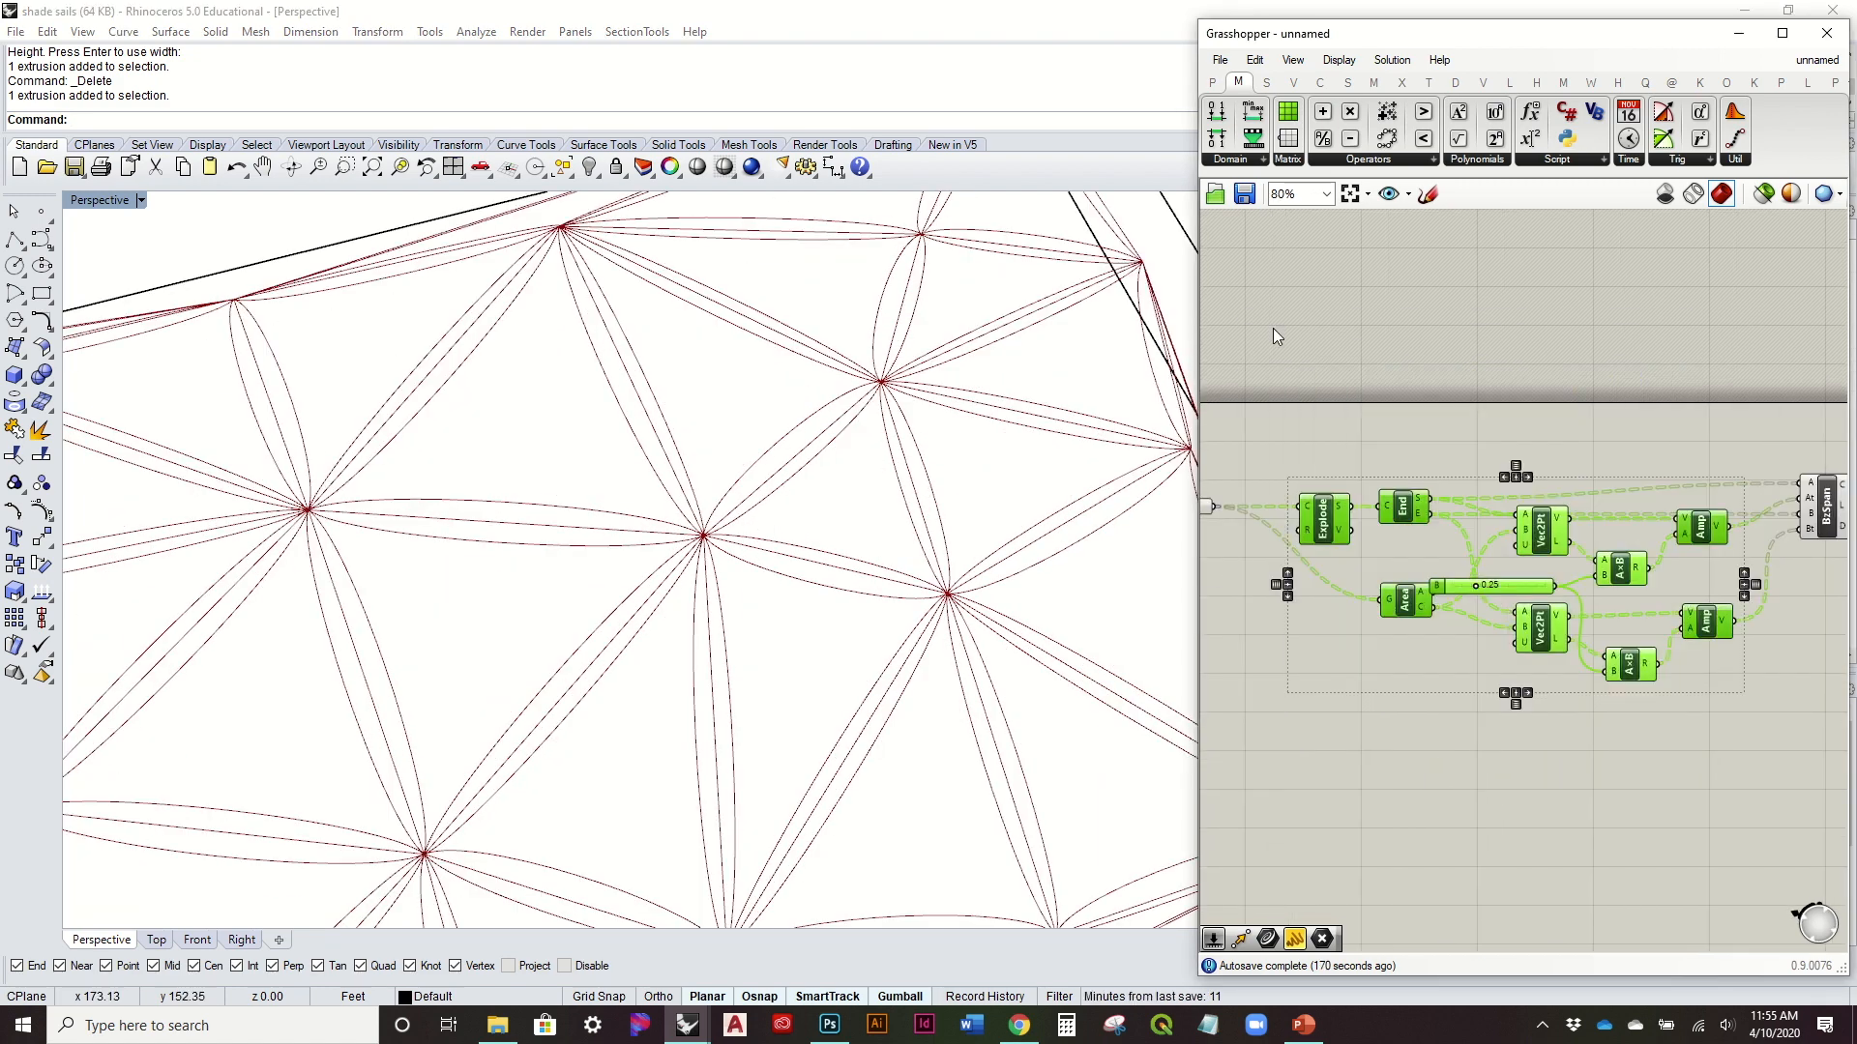
right_click(1418, 387)
click(1492, 434)
right_drag(1418, 435, 1601, 437)
drag(1383, 549, 1315, 443)
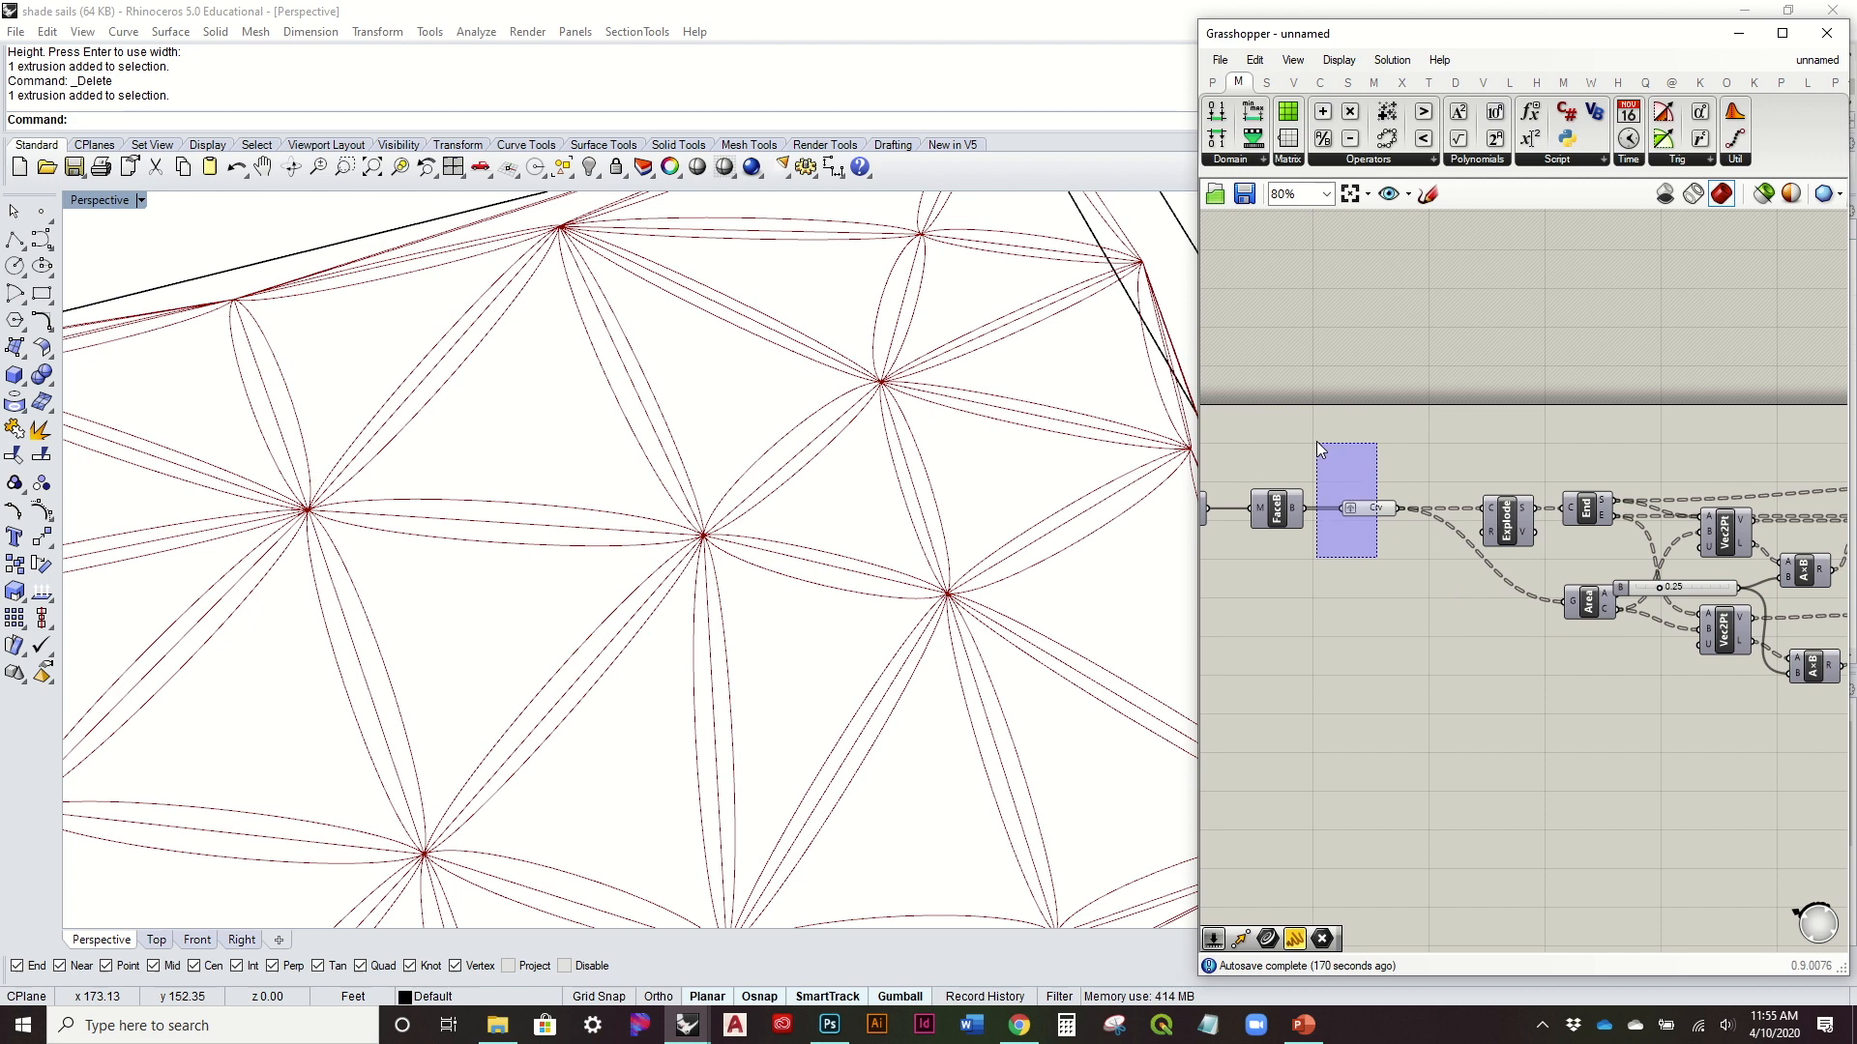
right_click(1357, 430)
click(1442, 464)
scroll(711, 450, down, 5)
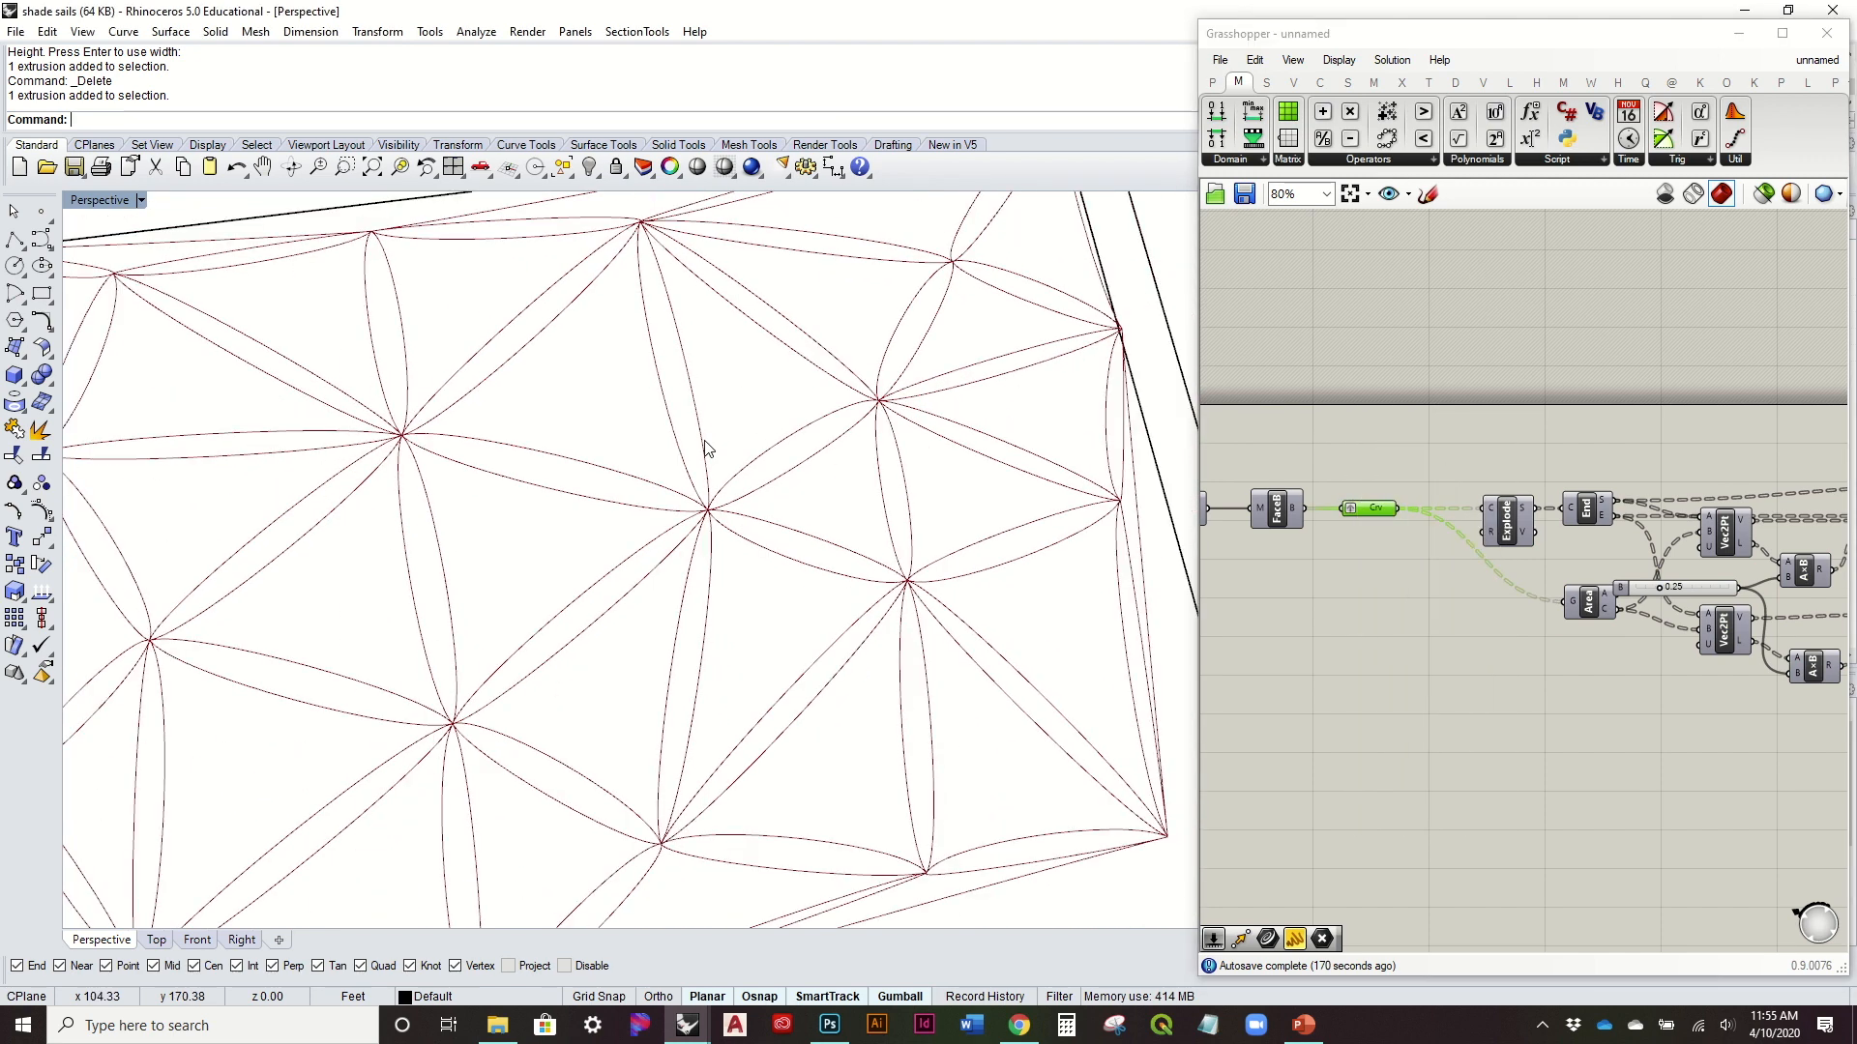
Step: Set the multiplier slider to 0.39 and examine the curved sail edges in the Perspective view
right_drag(1418, 577, 1280, 503)
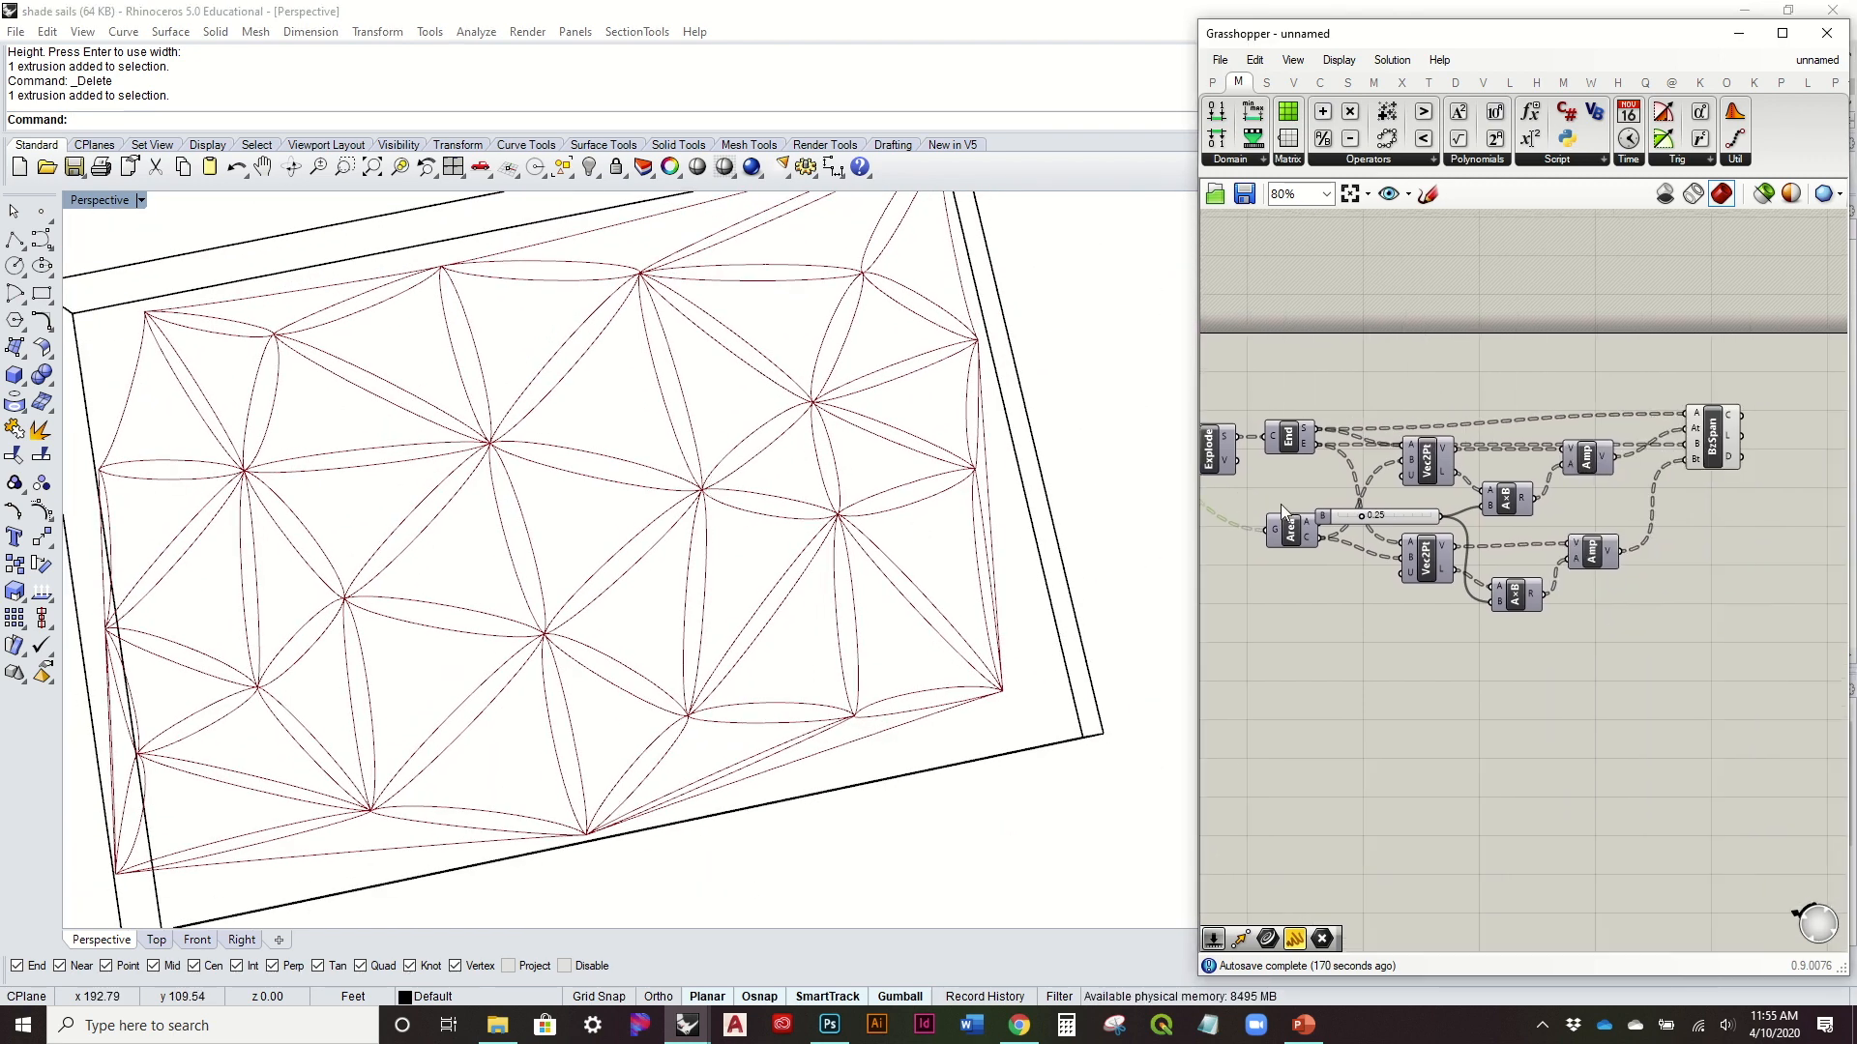
scroll(1402, 519, up, 3)
mouse_move(1390, 524)
mouse_down()
mouse_move(1484, 537)
mouse_move(1413, 545)
mouse_up()
right_drag(996, 590, 1125, 453)
scroll(868, 629, up, 5)
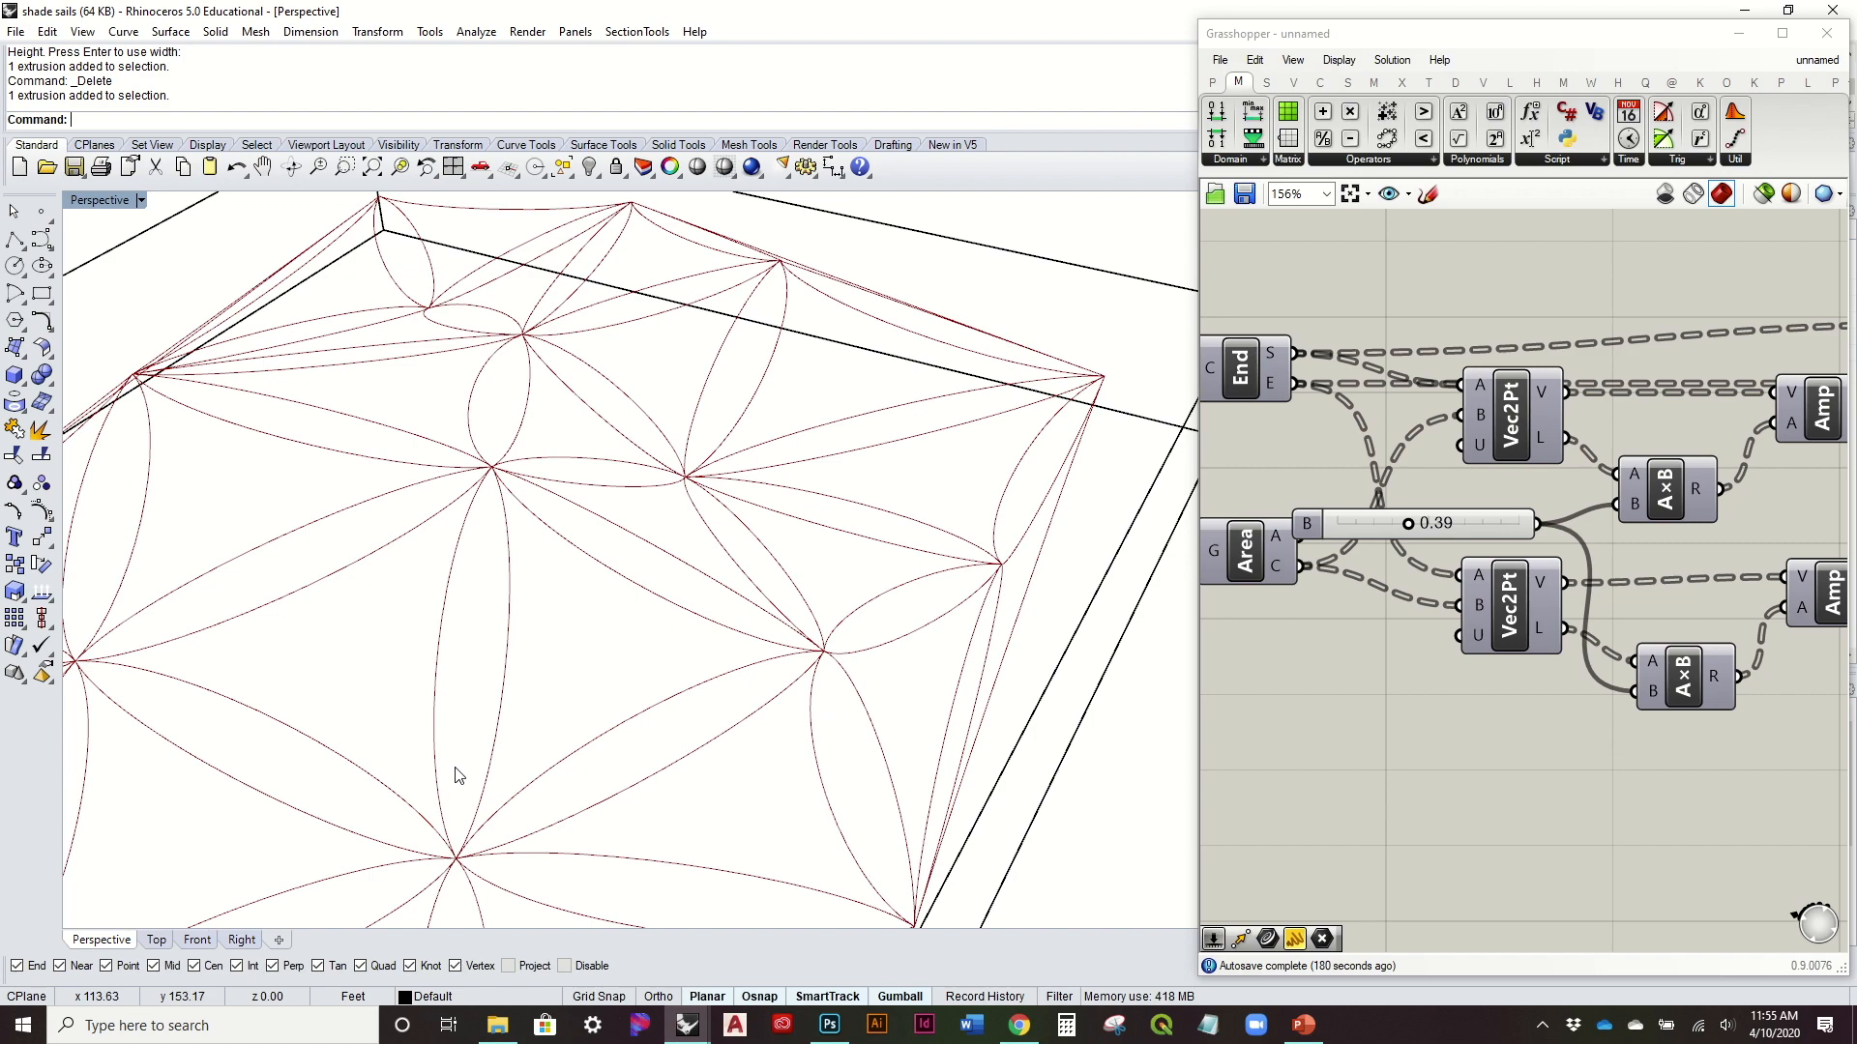
scroll(570, 548, down, 3)
scroll(851, 551, down, 2)
right_drag(863, 554, 988, 667)
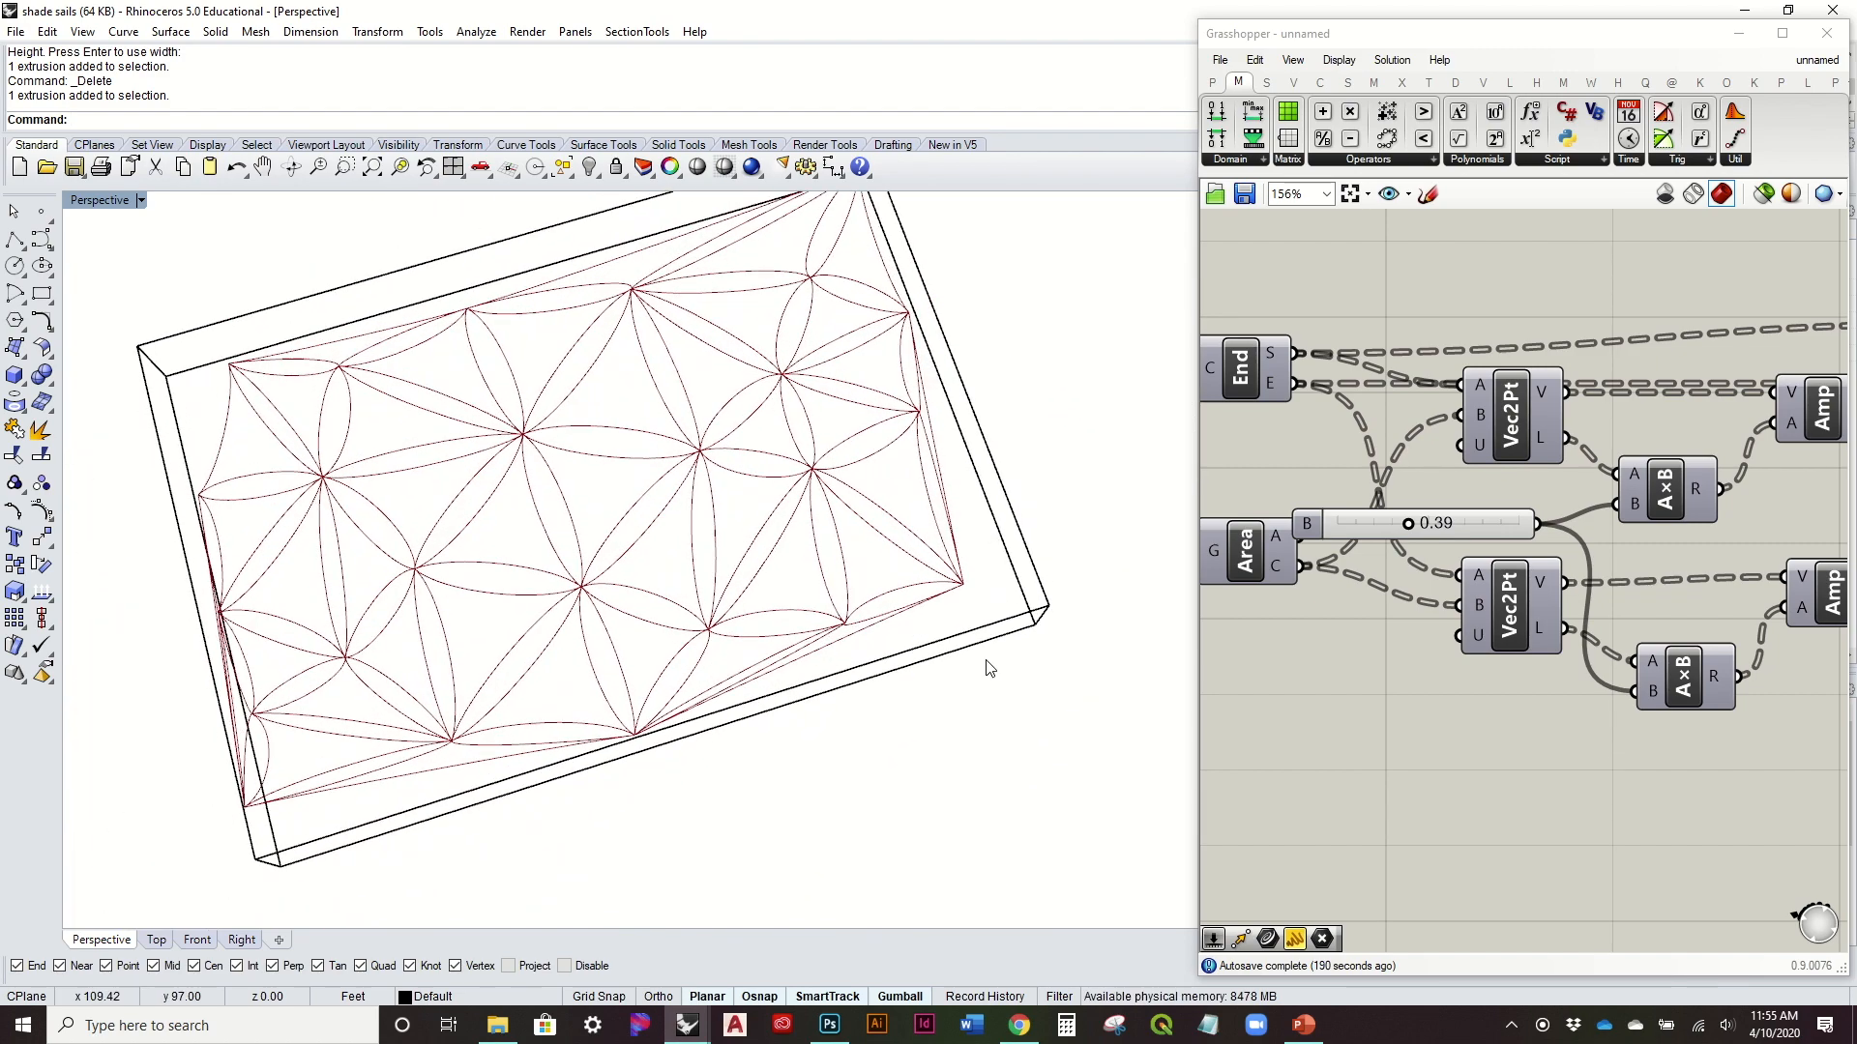
scroll(1644, 539, down, 2)
Step: Add a Join Curves component beside Bezier Span and connect Bezier Span's curve output to it
right_drag(1644, 540, 1394, 541)
click(1552, 472)
drag(1552, 472, 1538, 482)
click(1661, 451)
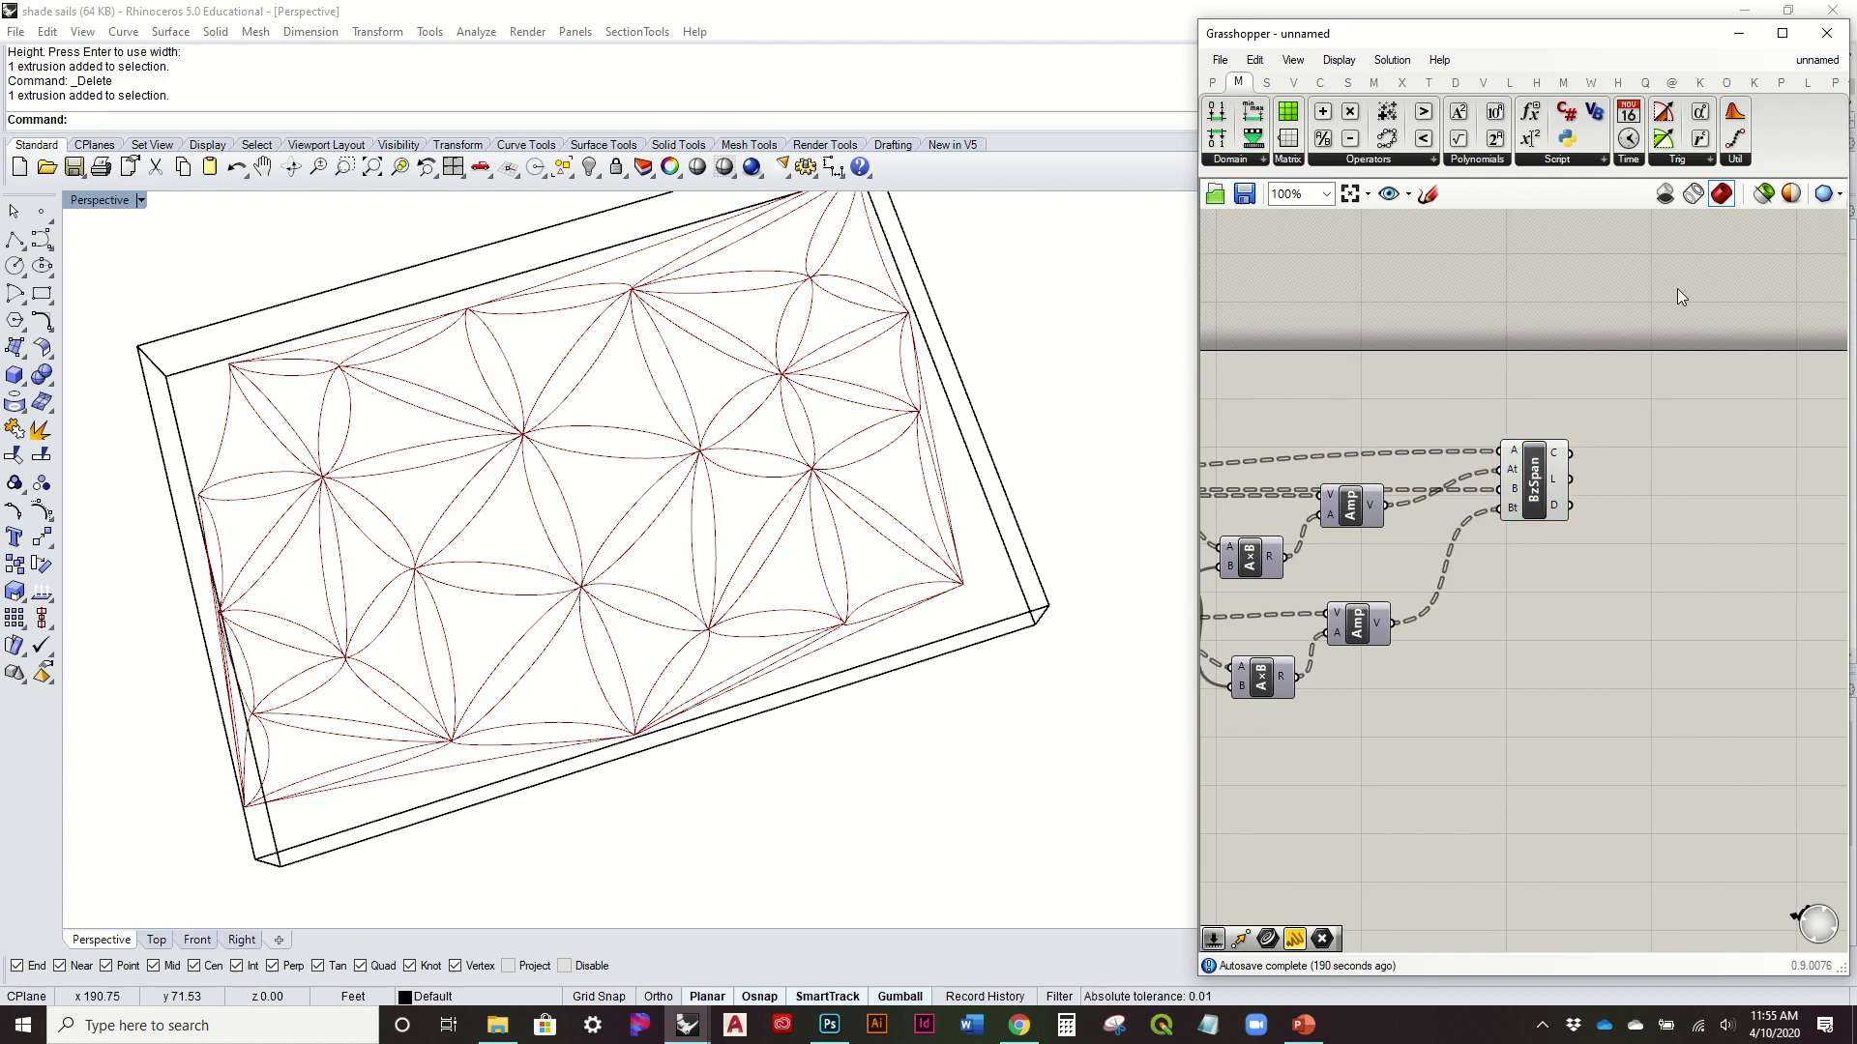
mouse_move(1558, 456)
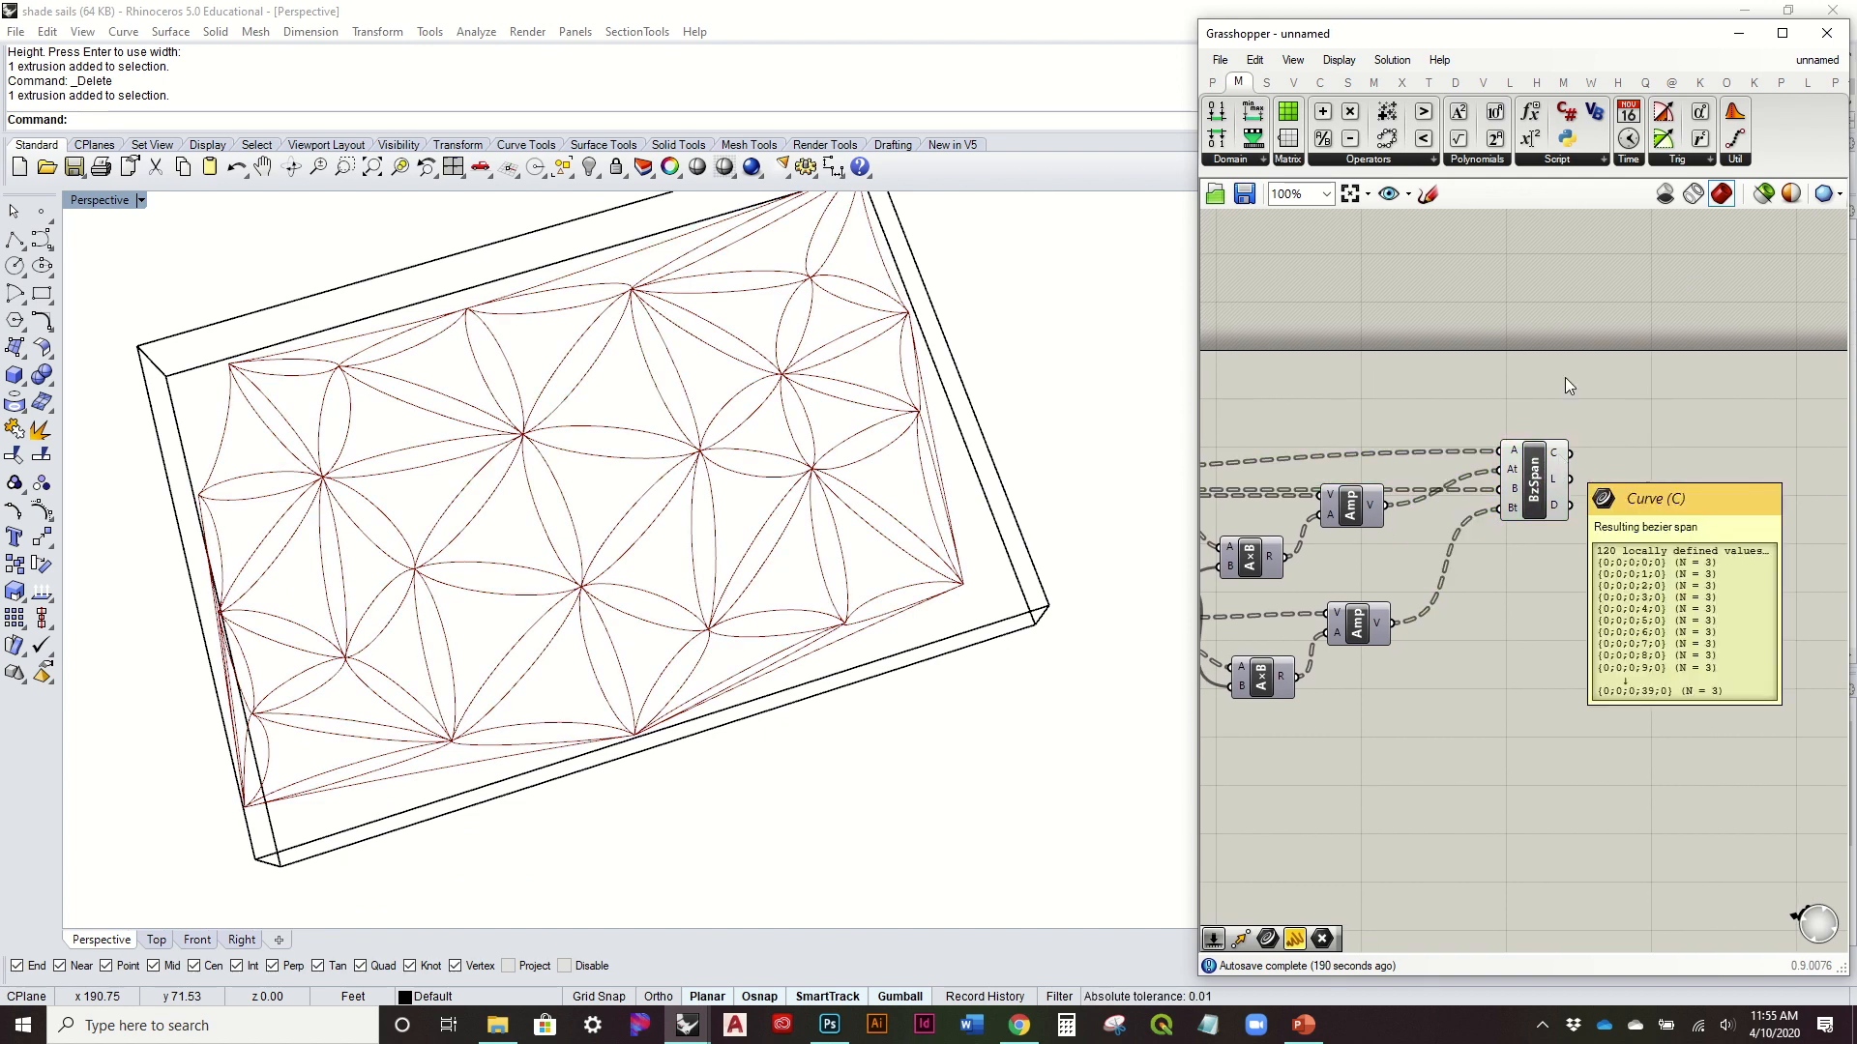
click(1320, 83)
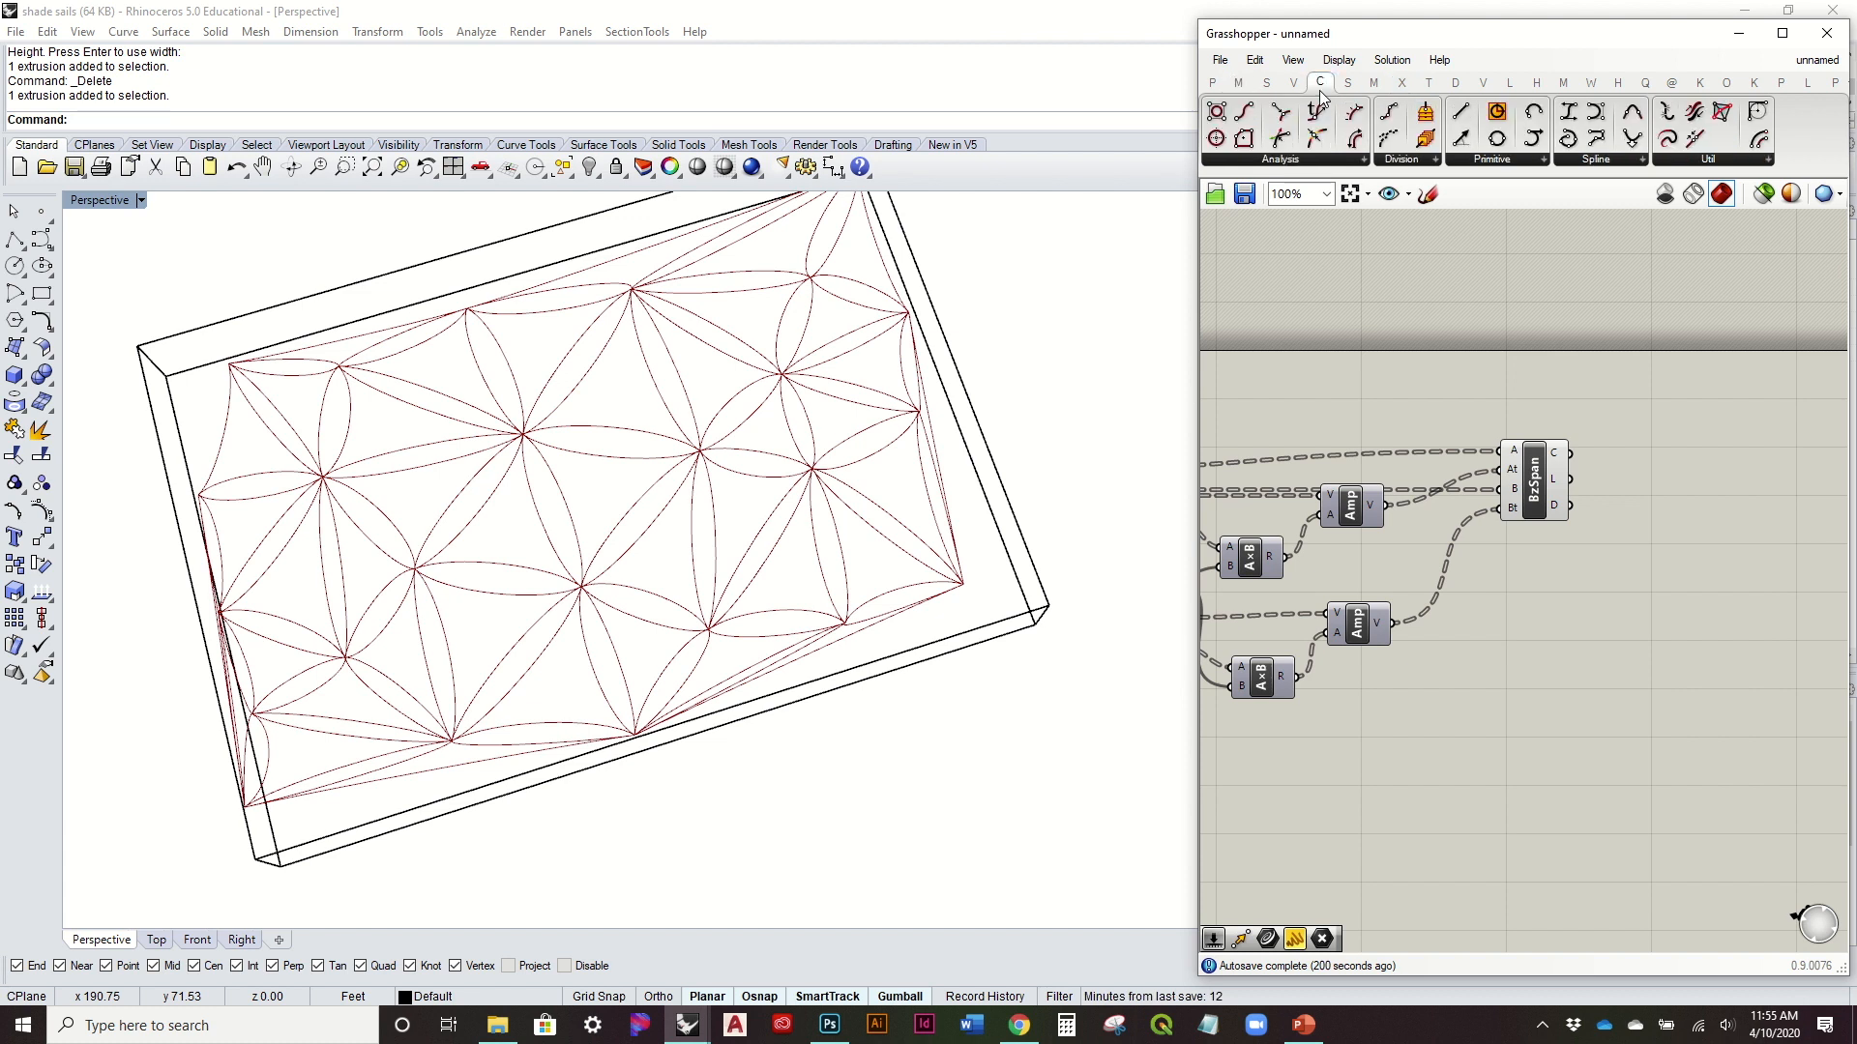
click(1694, 161)
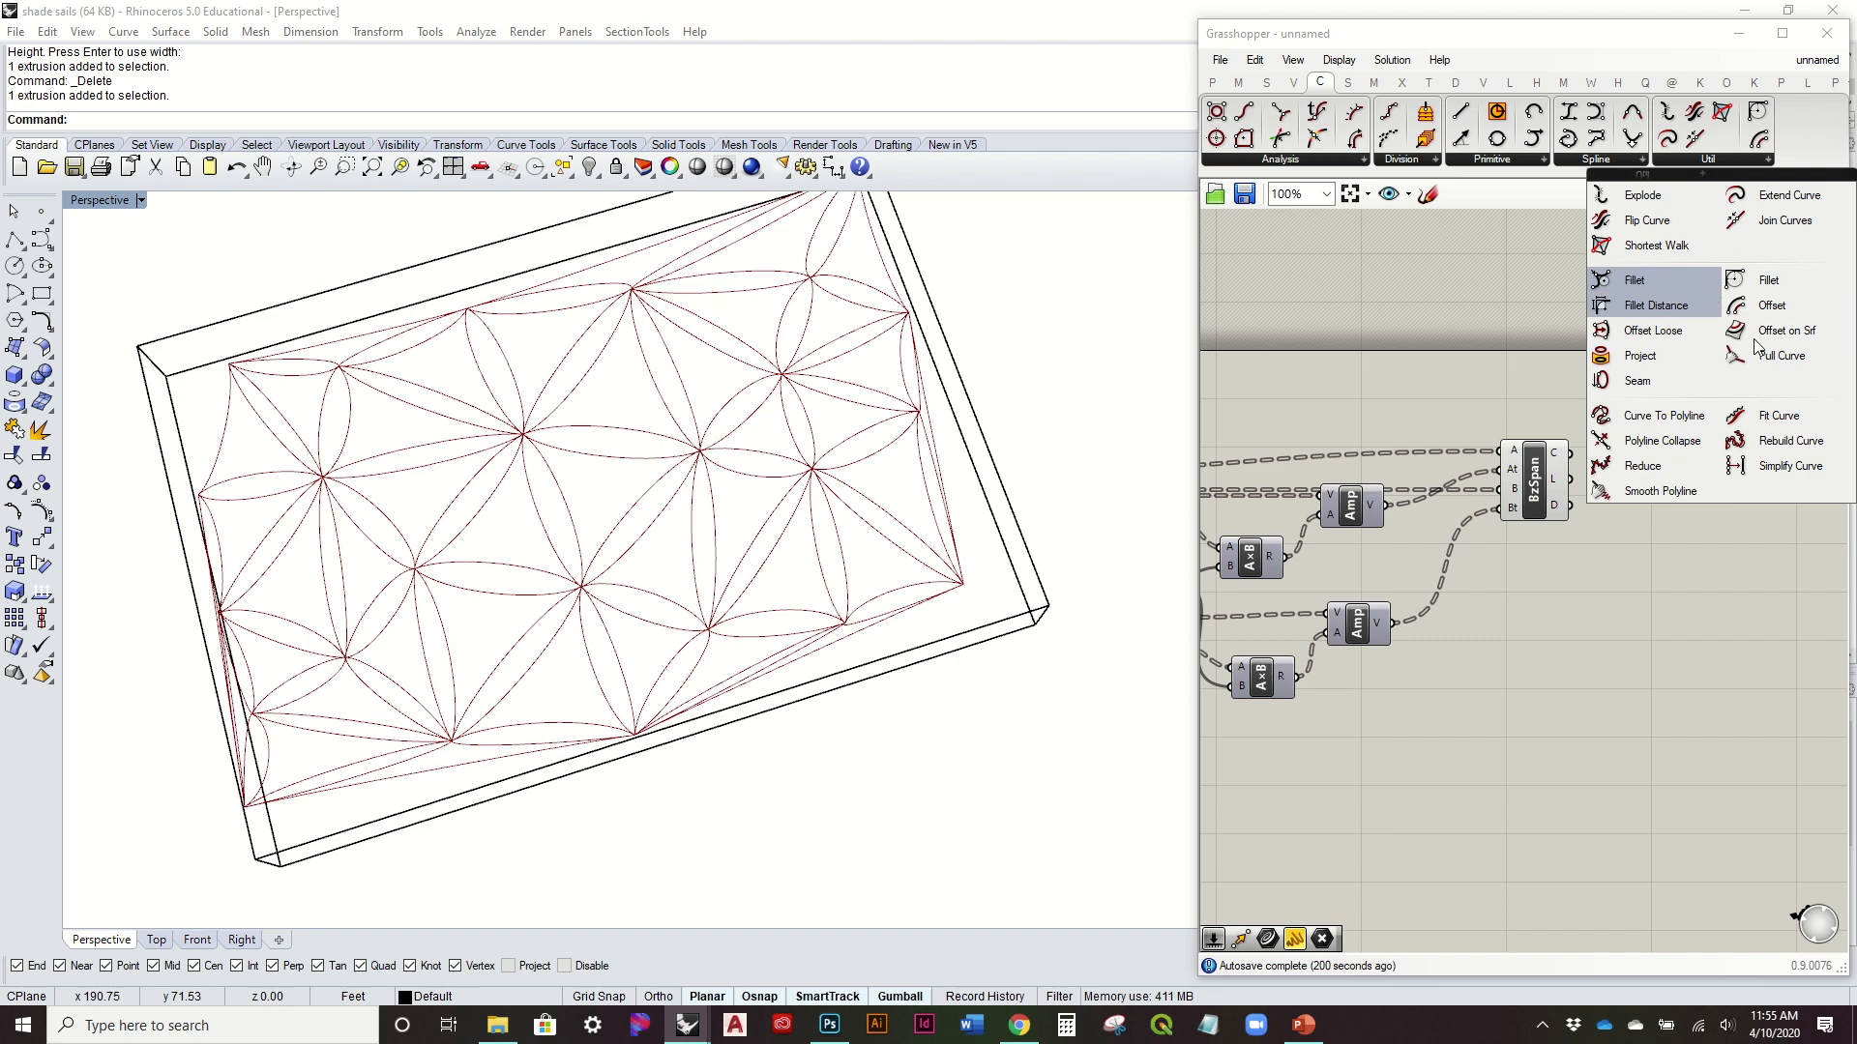
drag(1768, 225, 1650, 462)
Step: Turn off the preview of the Bezier Span component
click(1539, 480)
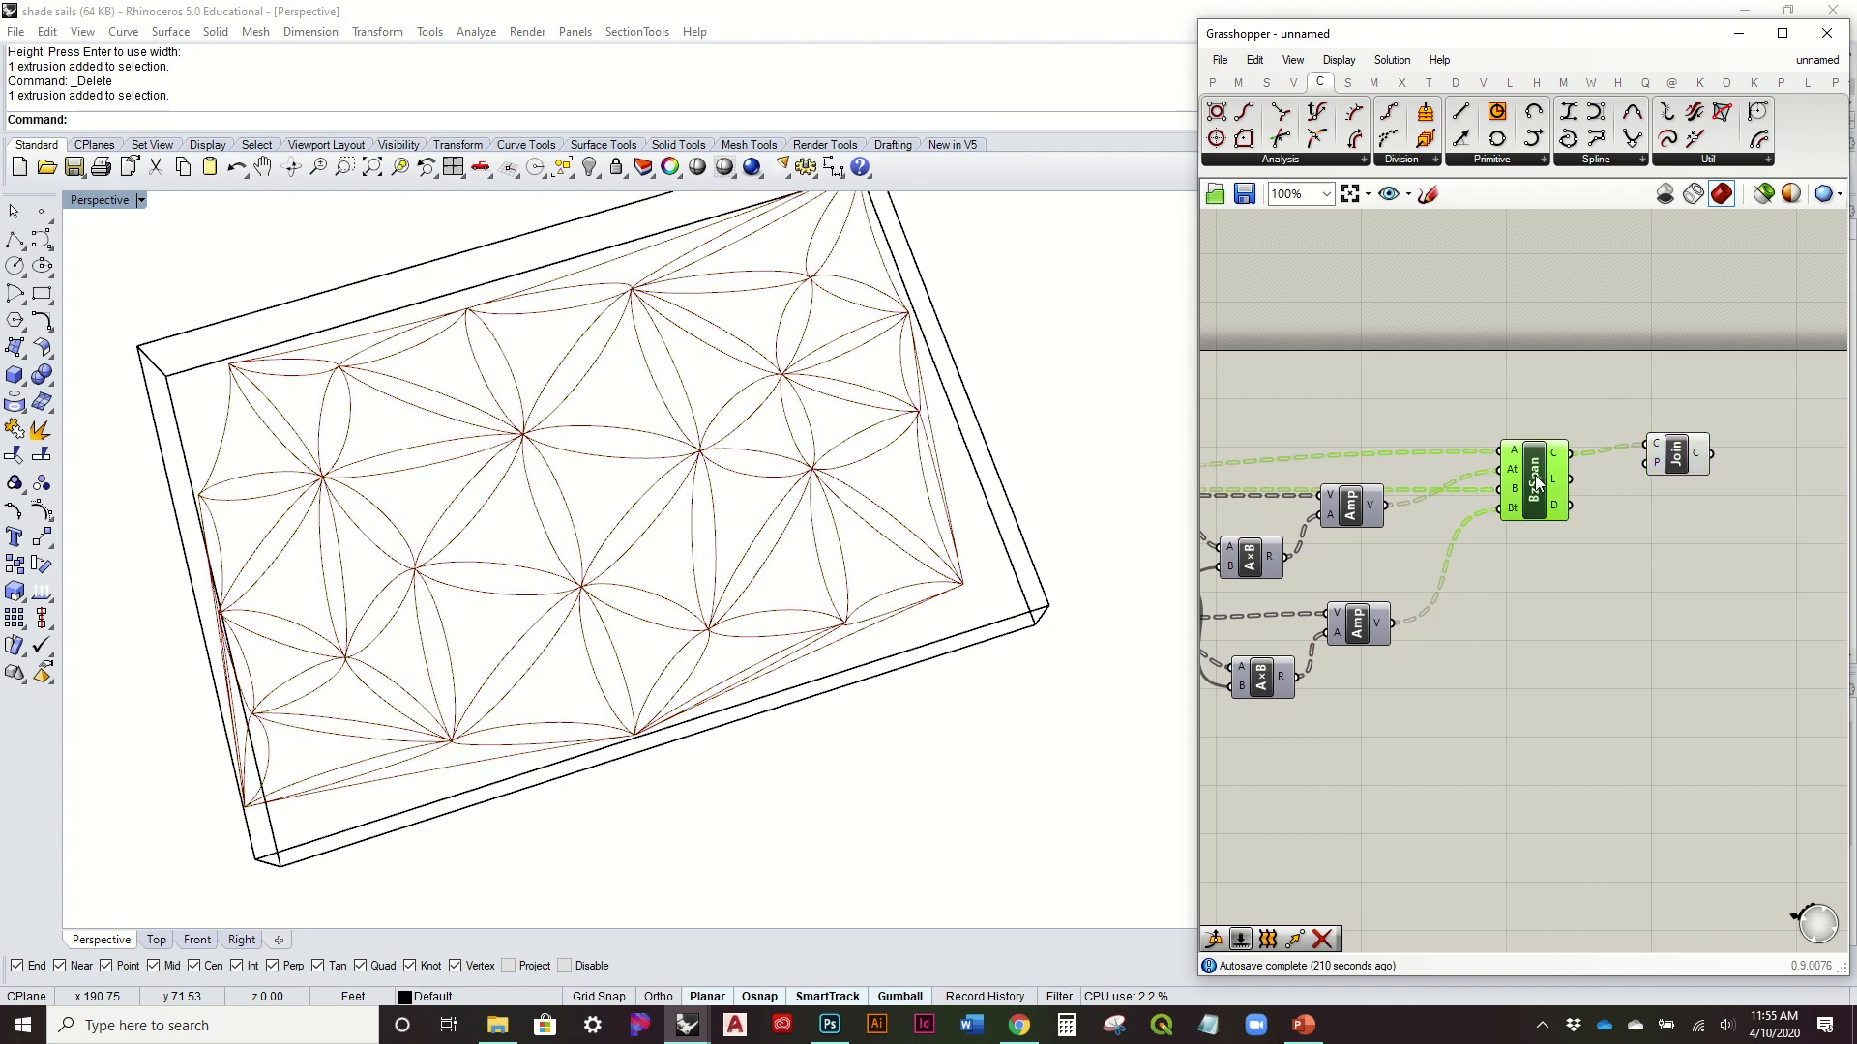
right_click(1543, 486)
click(1573, 517)
right_drag(783, 687, 807, 619)
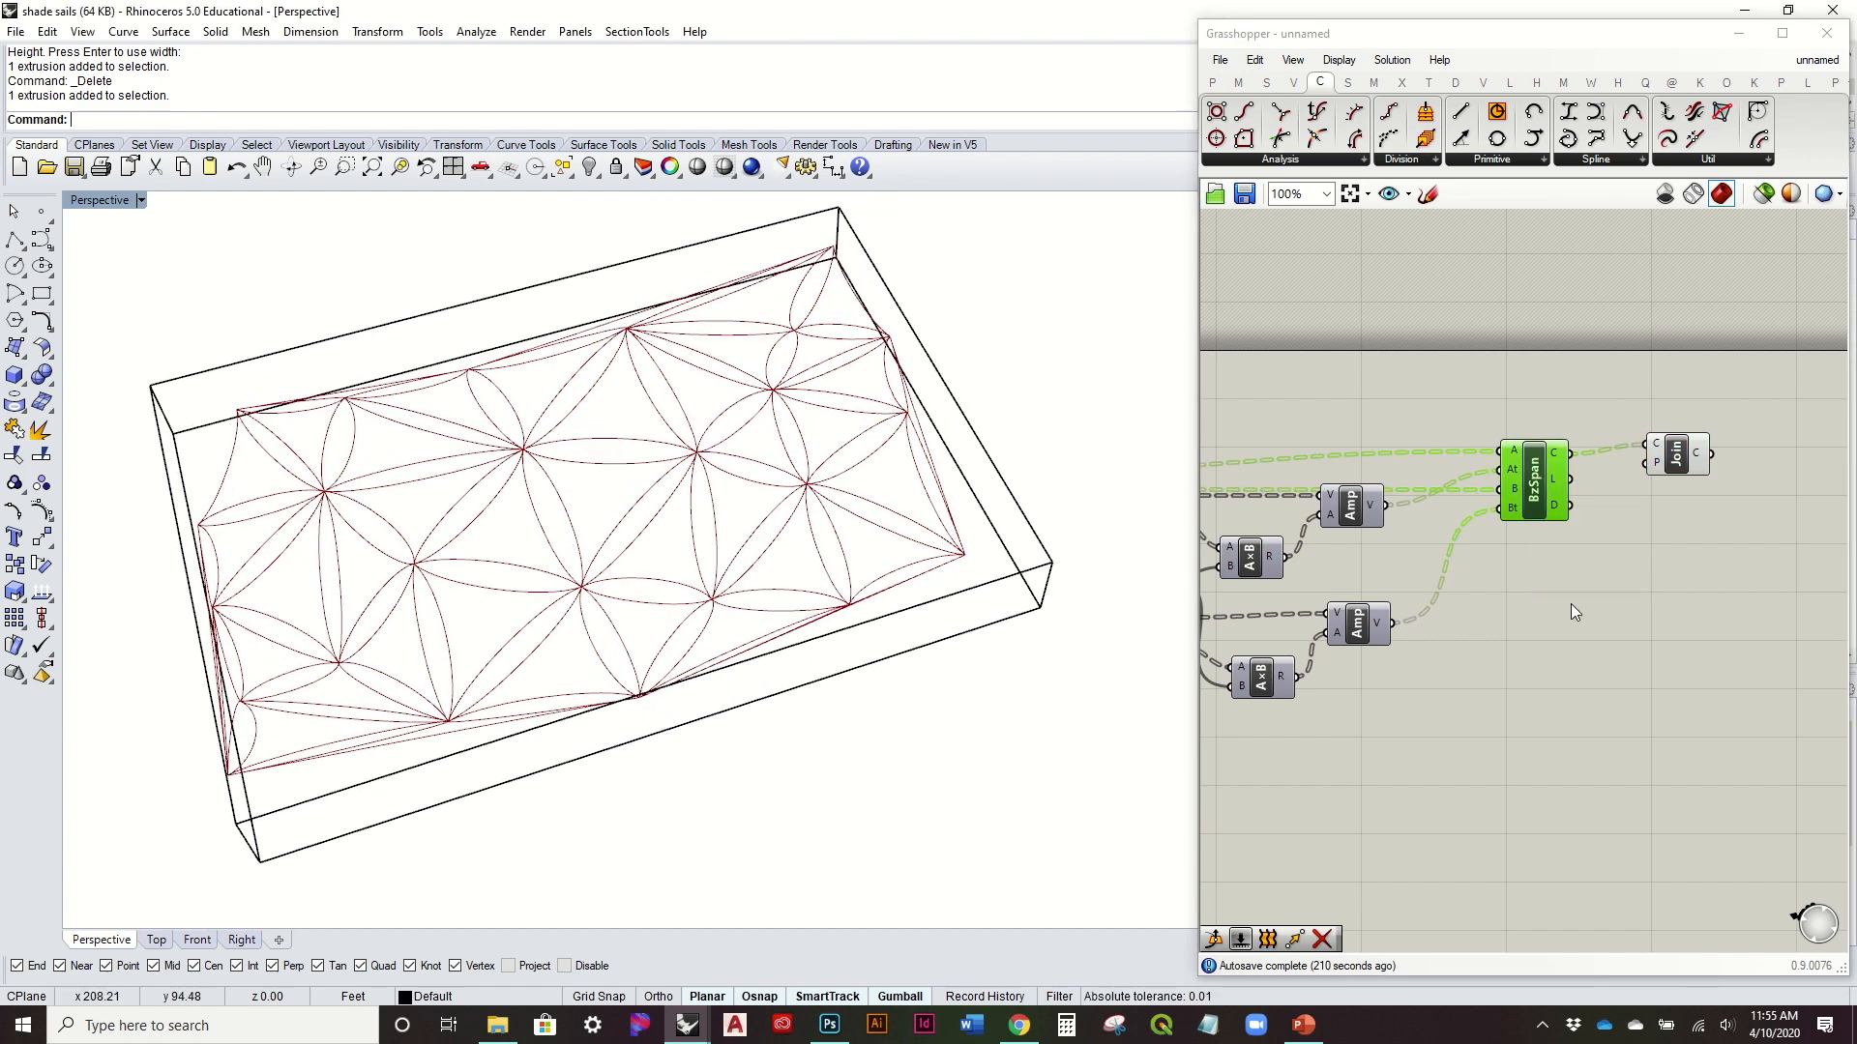
Step: Turn off the preview of the Join Curves component
right_drag(1654, 522, 1709, 487)
drag(1734, 425, 1749, 434)
click(1617, 540)
right_drag(1594, 548, 1646, 543)
right_drag(1514, 591, 1739, 549)
click(1314, 532)
drag(1314, 533, 1305, 545)
right_drag(1513, 562, 1353, 628)
scroll(1358, 629, down, 2)
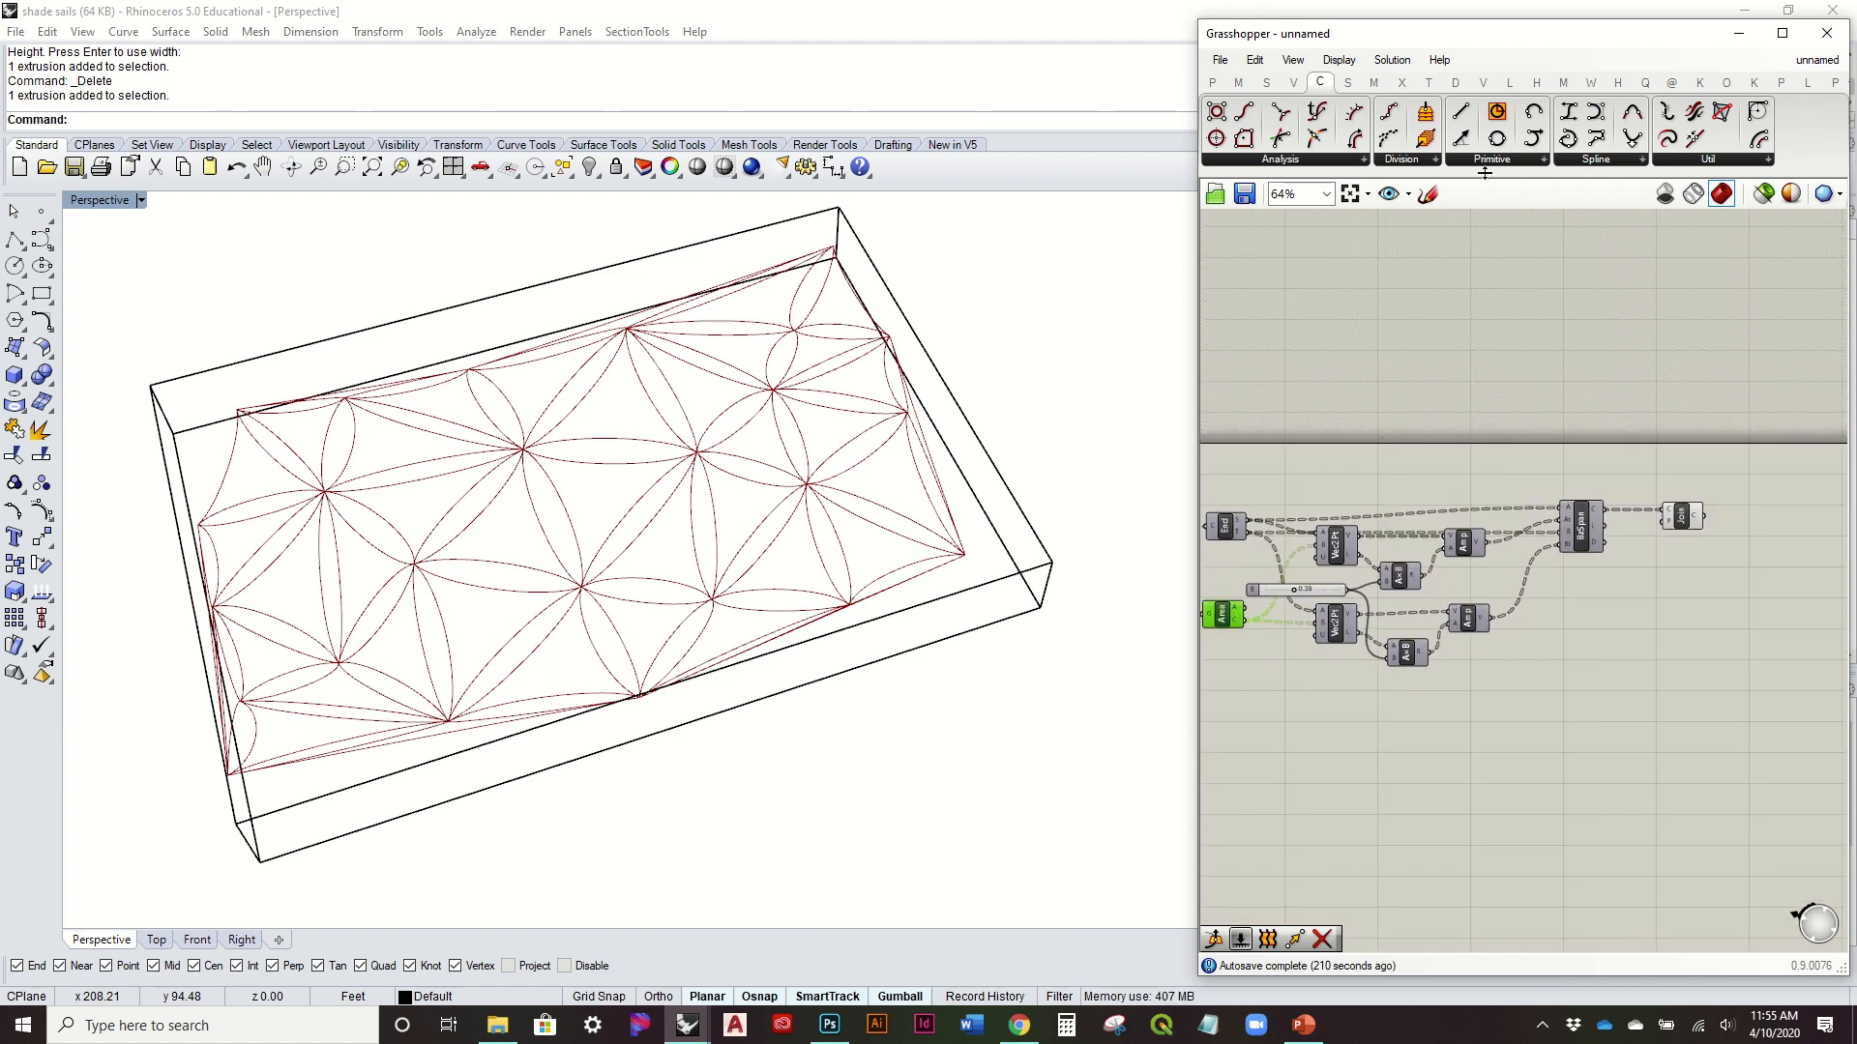
click(1682, 527)
right_click(1679, 520)
click(1727, 555)
Step: Add a Patch component and connect the joined curves output to its curves input
click(1349, 82)
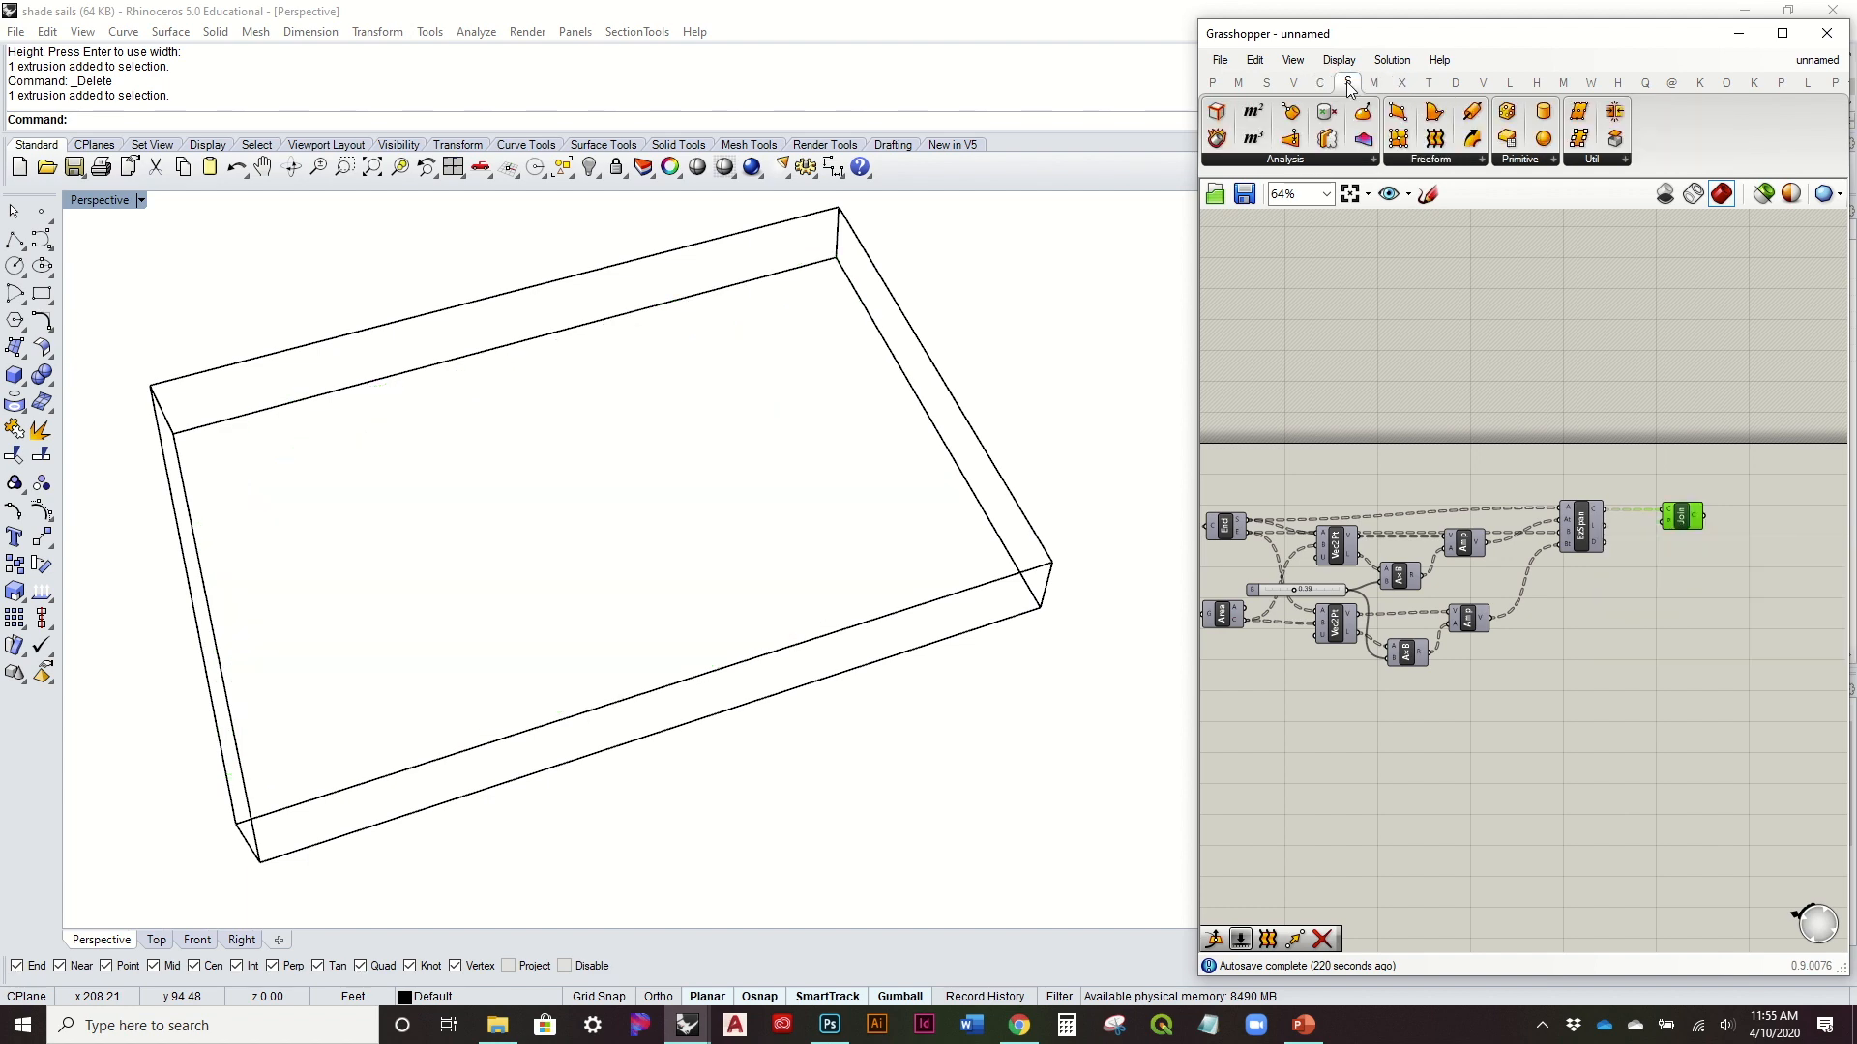
click(1442, 161)
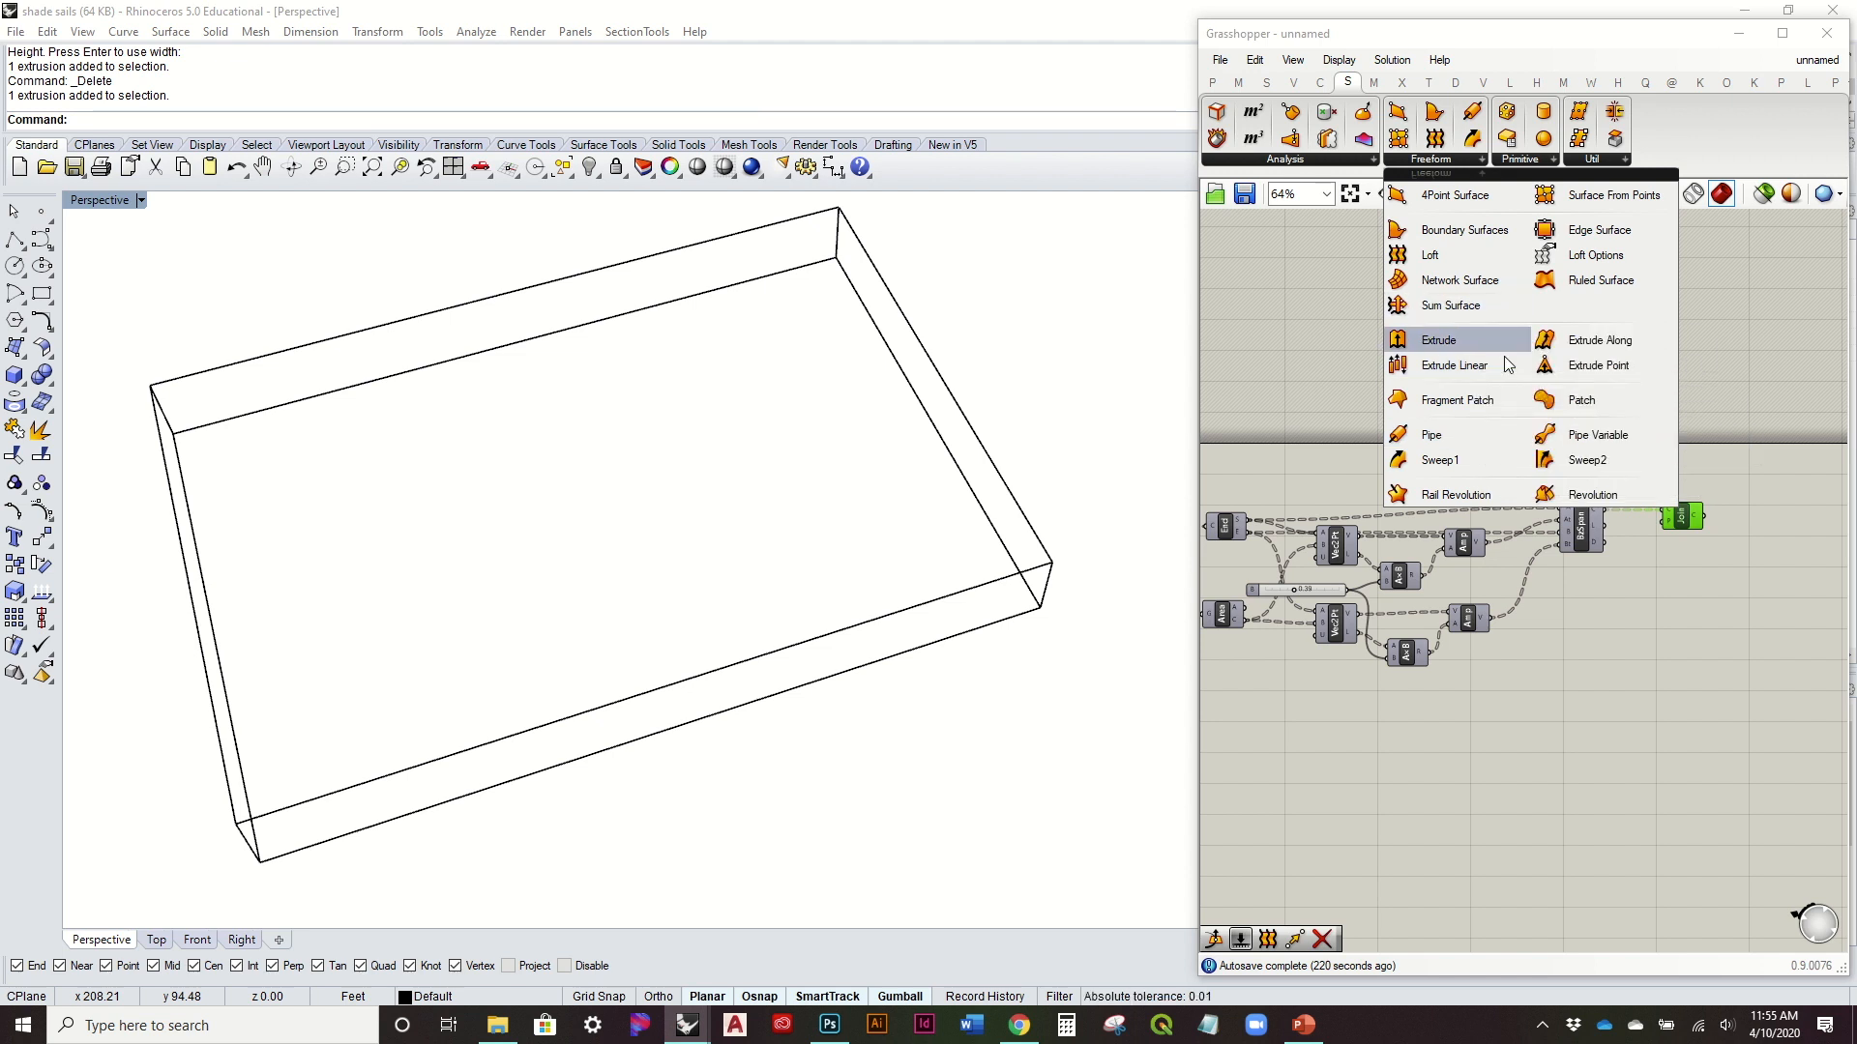
click(1572, 399)
click(1796, 567)
scroll(1789, 559, up, 3)
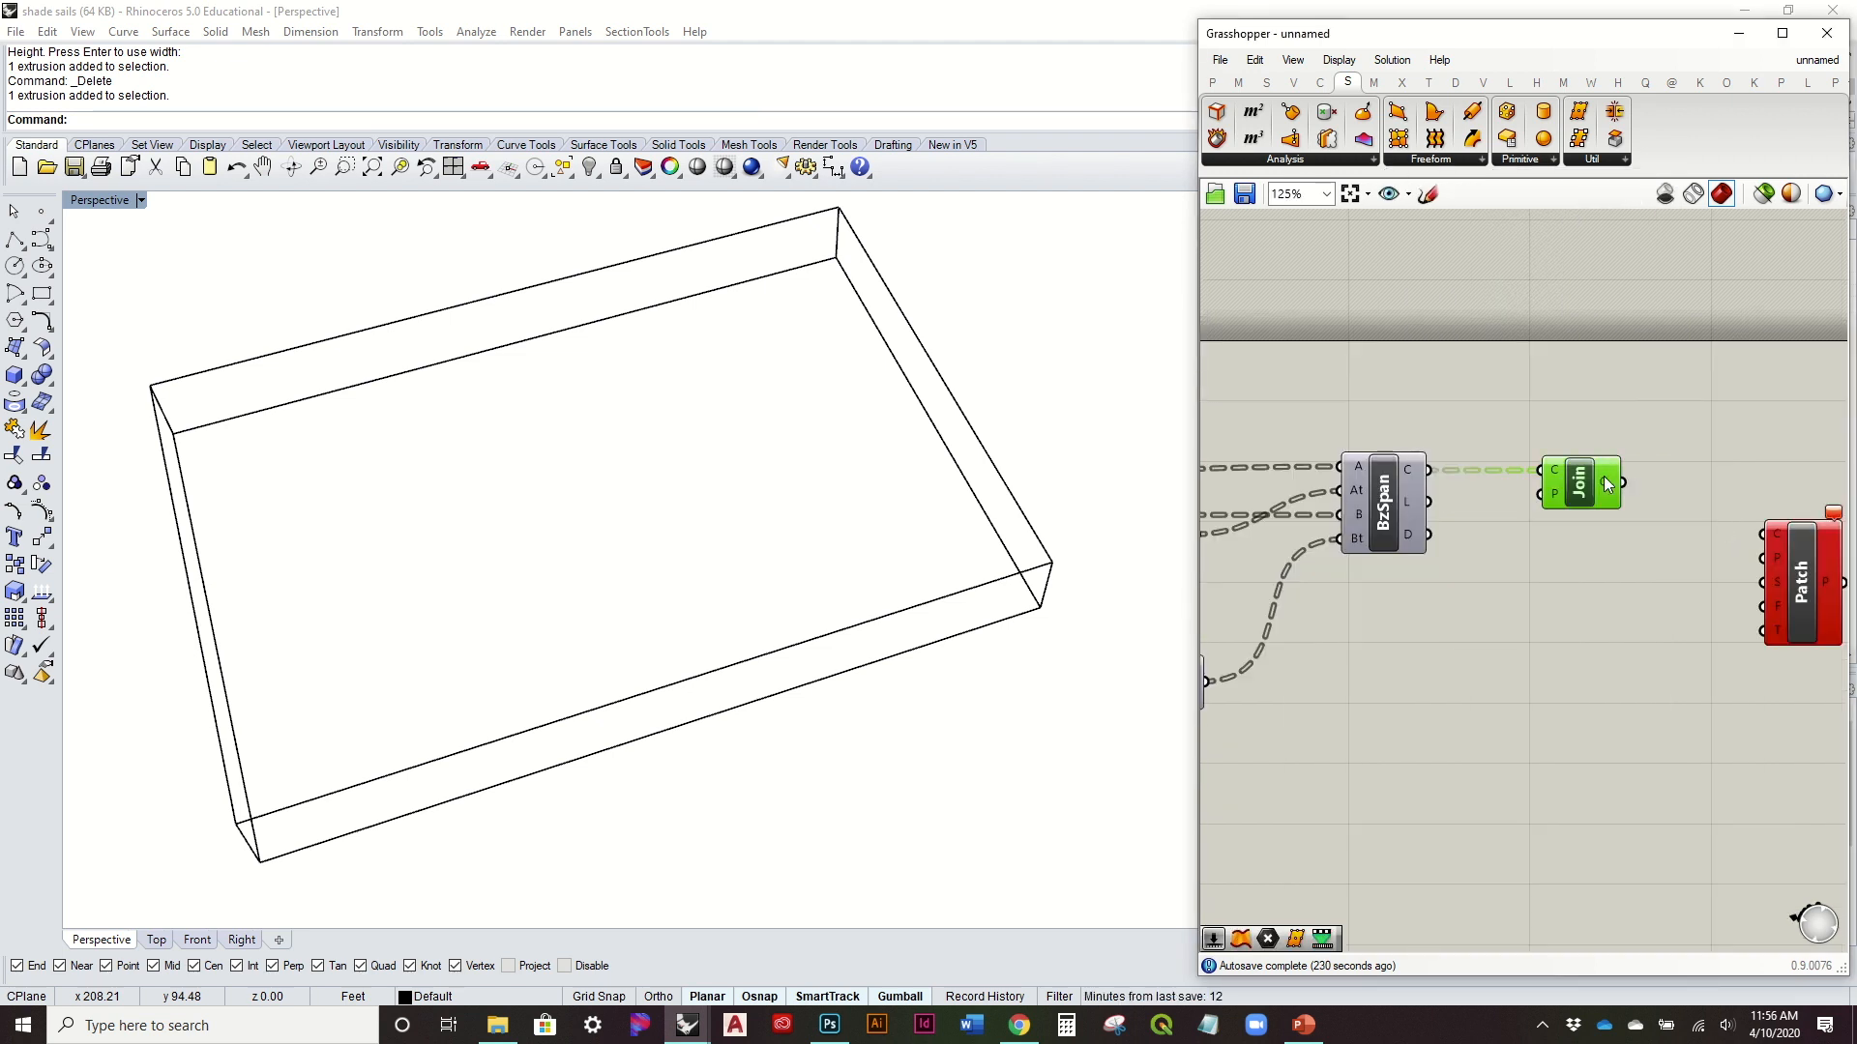
drag(1621, 483, 1755, 533)
mouse_move(1791, 565)
mouse_down()
mouse_move(1742, 487)
mouse_move(1767, 578)
mouse_up()
click(1710, 621)
Step: Add a Move component and connect the Area component's centroid output to its geometry input
right_drag(893, 681, 908, 462)
right_drag(1543, 658, 1644, 711)
scroll(1644, 701, down, 3)
right_drag(1277, 734, 1395, 693)
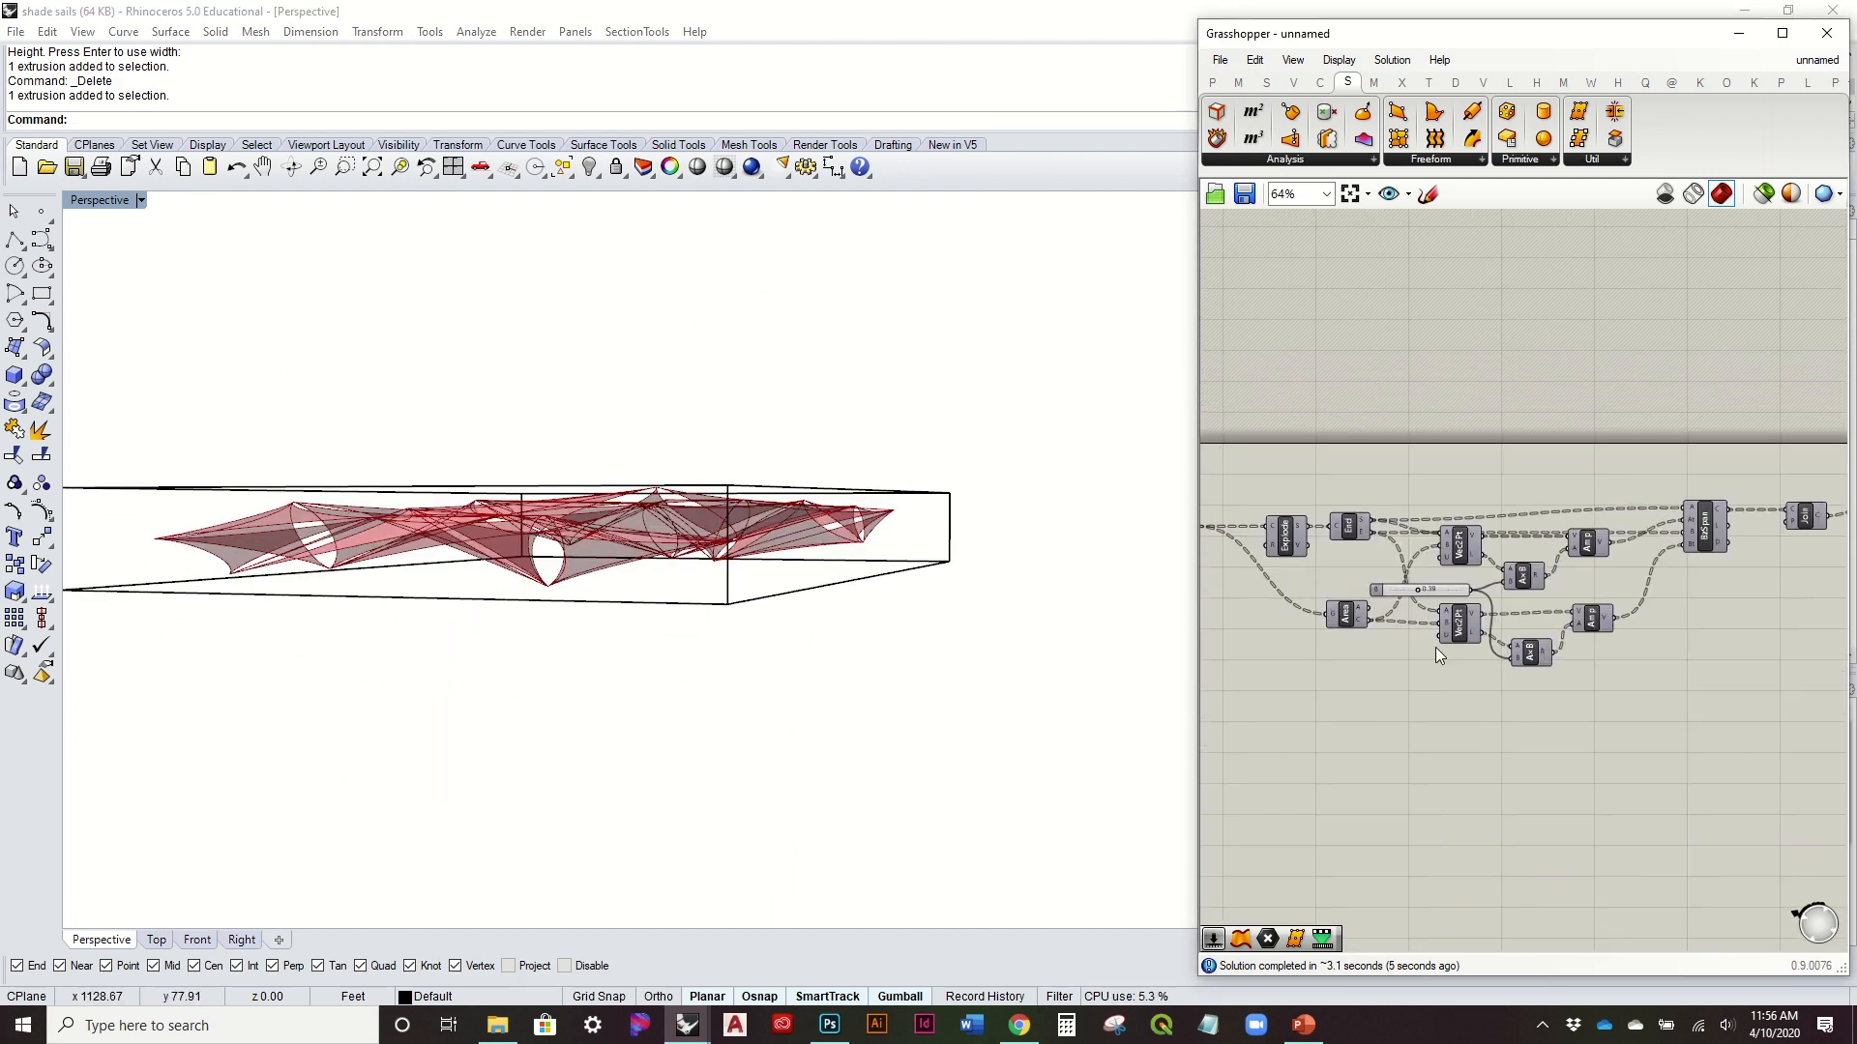
scroll(1435, 648, up, 3)
double_click(1410, 699)
text(mo)
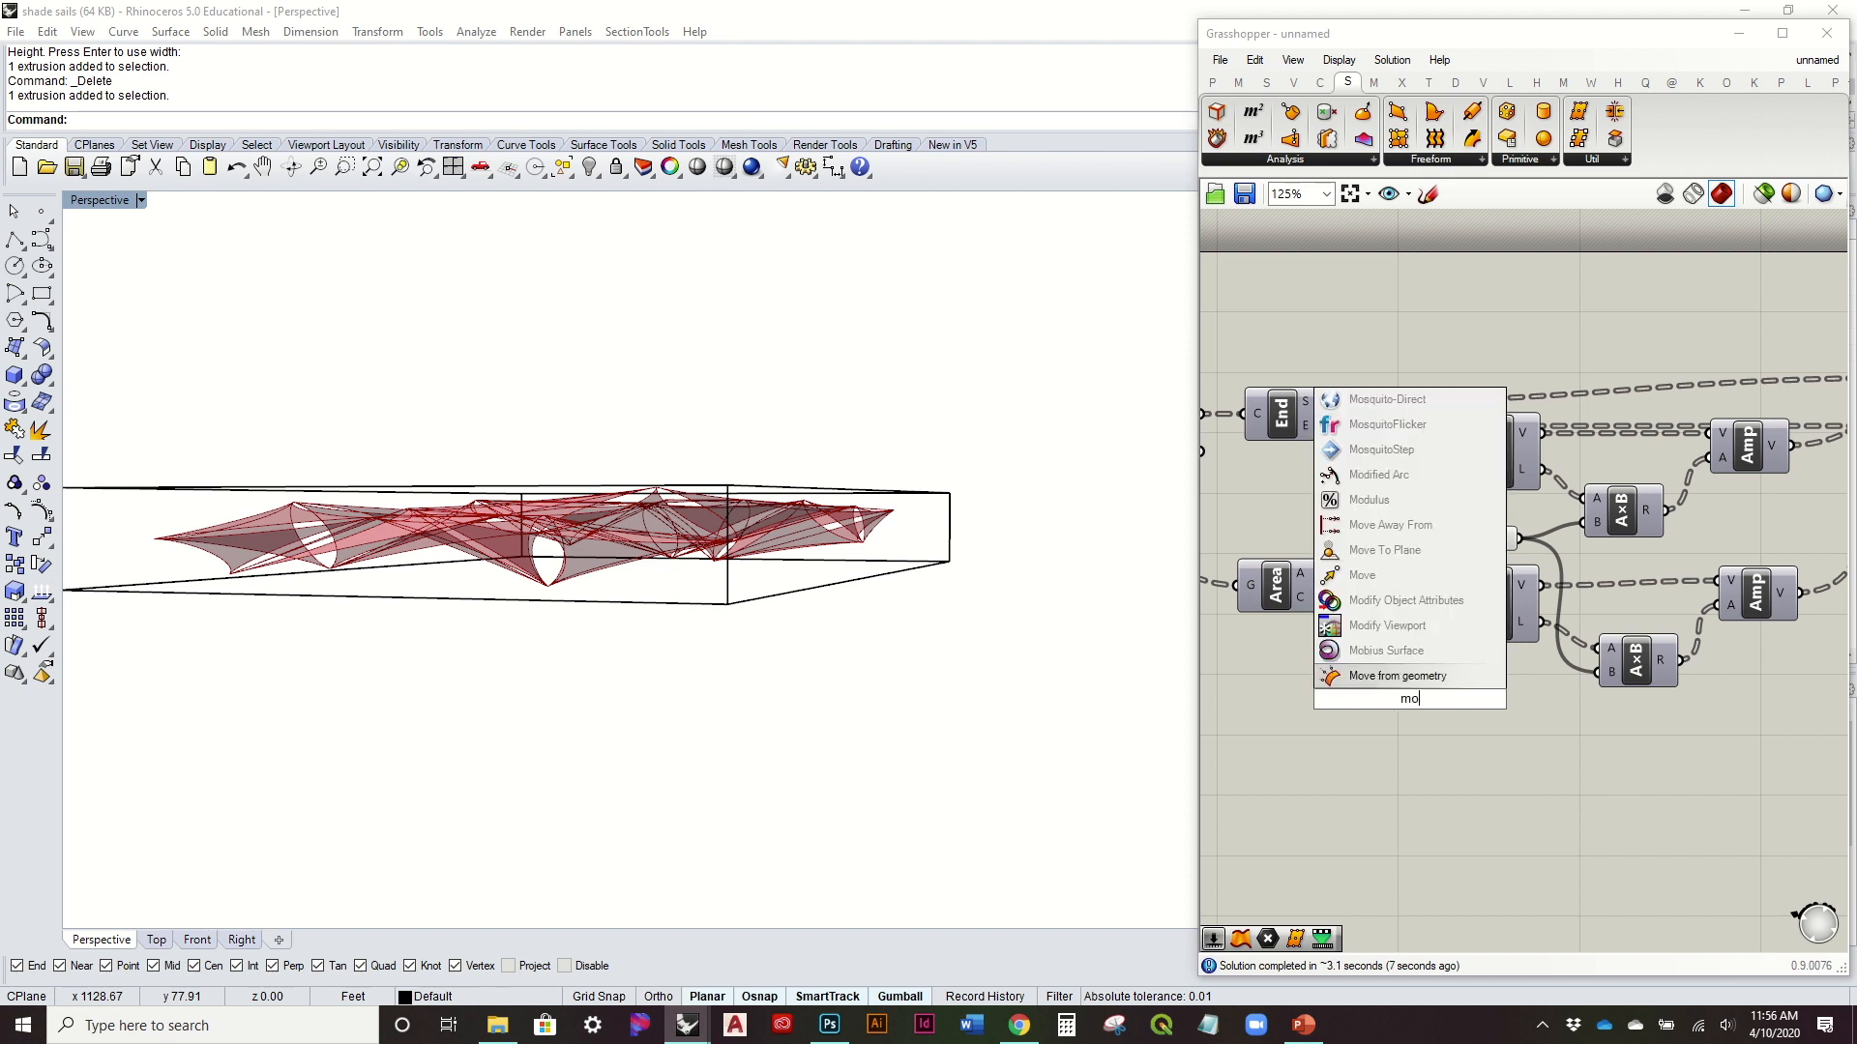
text(ve)
key(Return)
drag(1321, 605, 1647, 664)
scroll(1369, 669, down, 3)
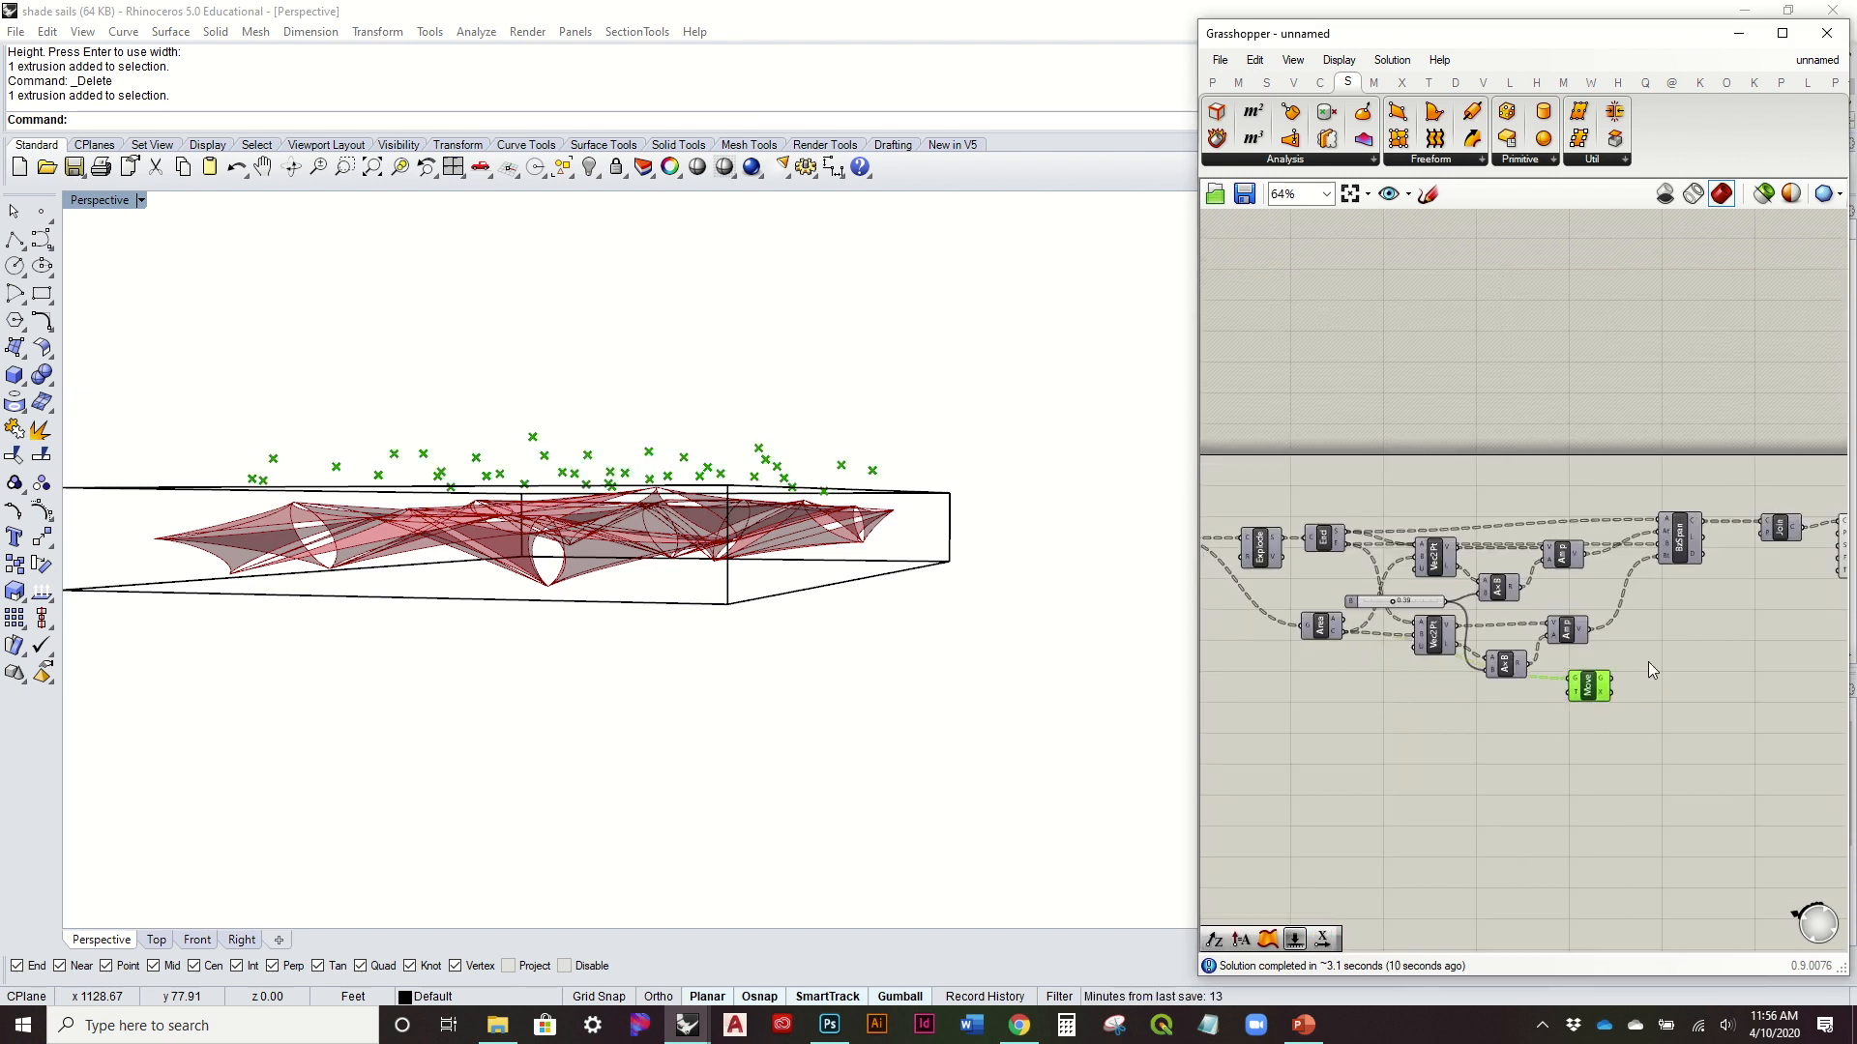
Step: Add a Unit Z vector component and connect it to Move's T input
scroll(1647, 661, up, 4)
click(1179, 742)
double_click(1441, 721)
text(z)
key(Return)
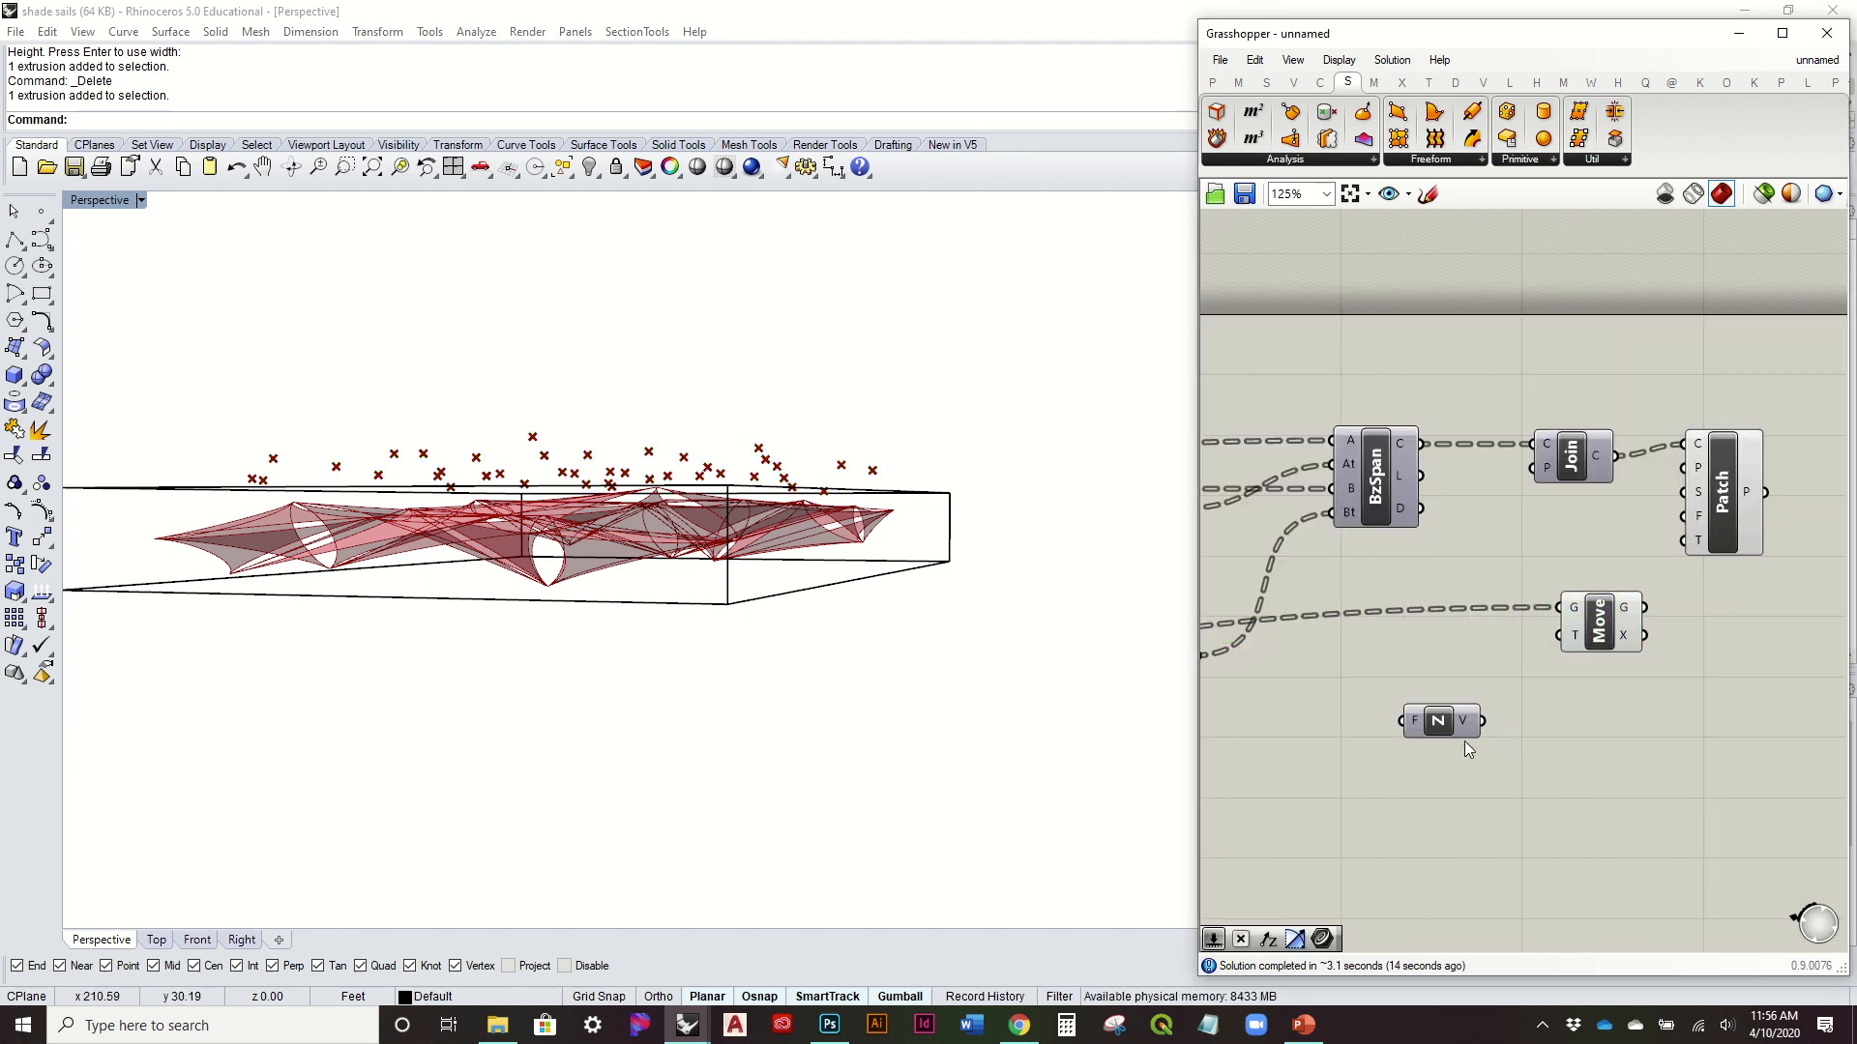
drag(1438, 722, 1501, 687)
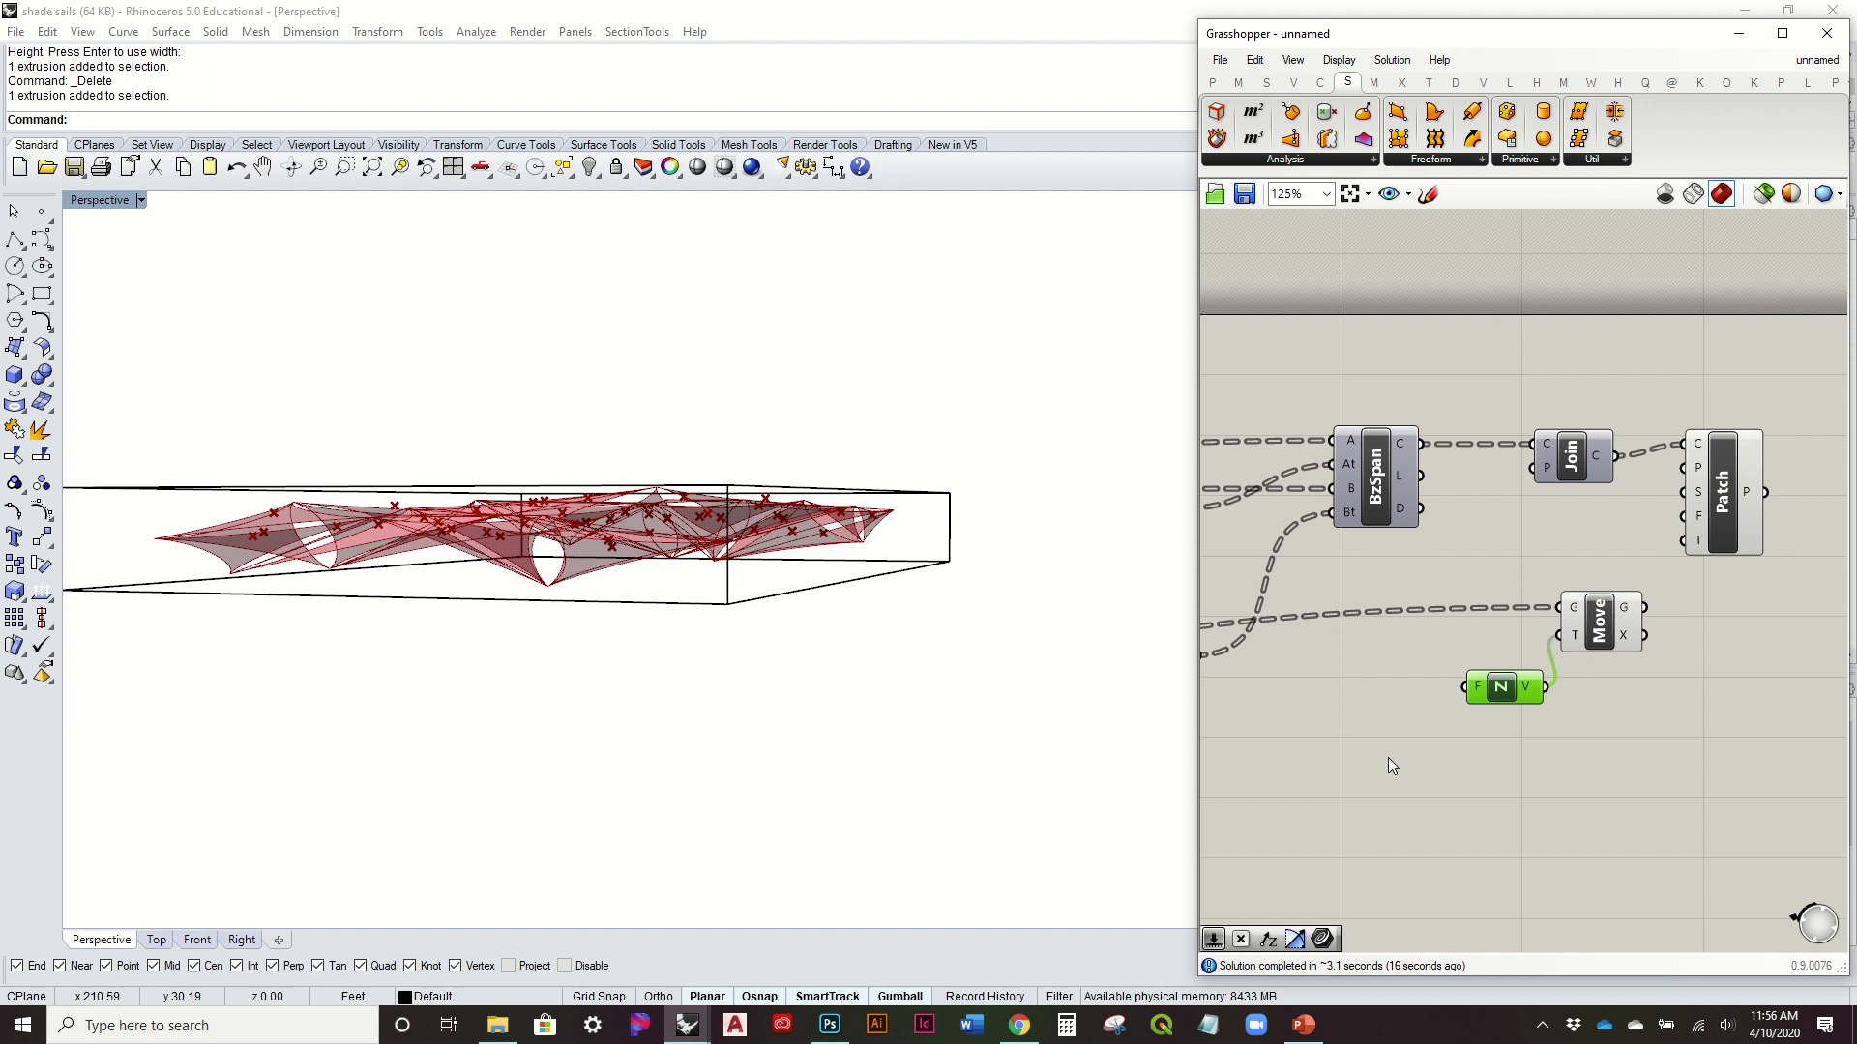
Step: Add a -5 to 0 number slider with two decimals, connect it to Unit Z's factor and set it to -0.84
double_click(1389, 757)
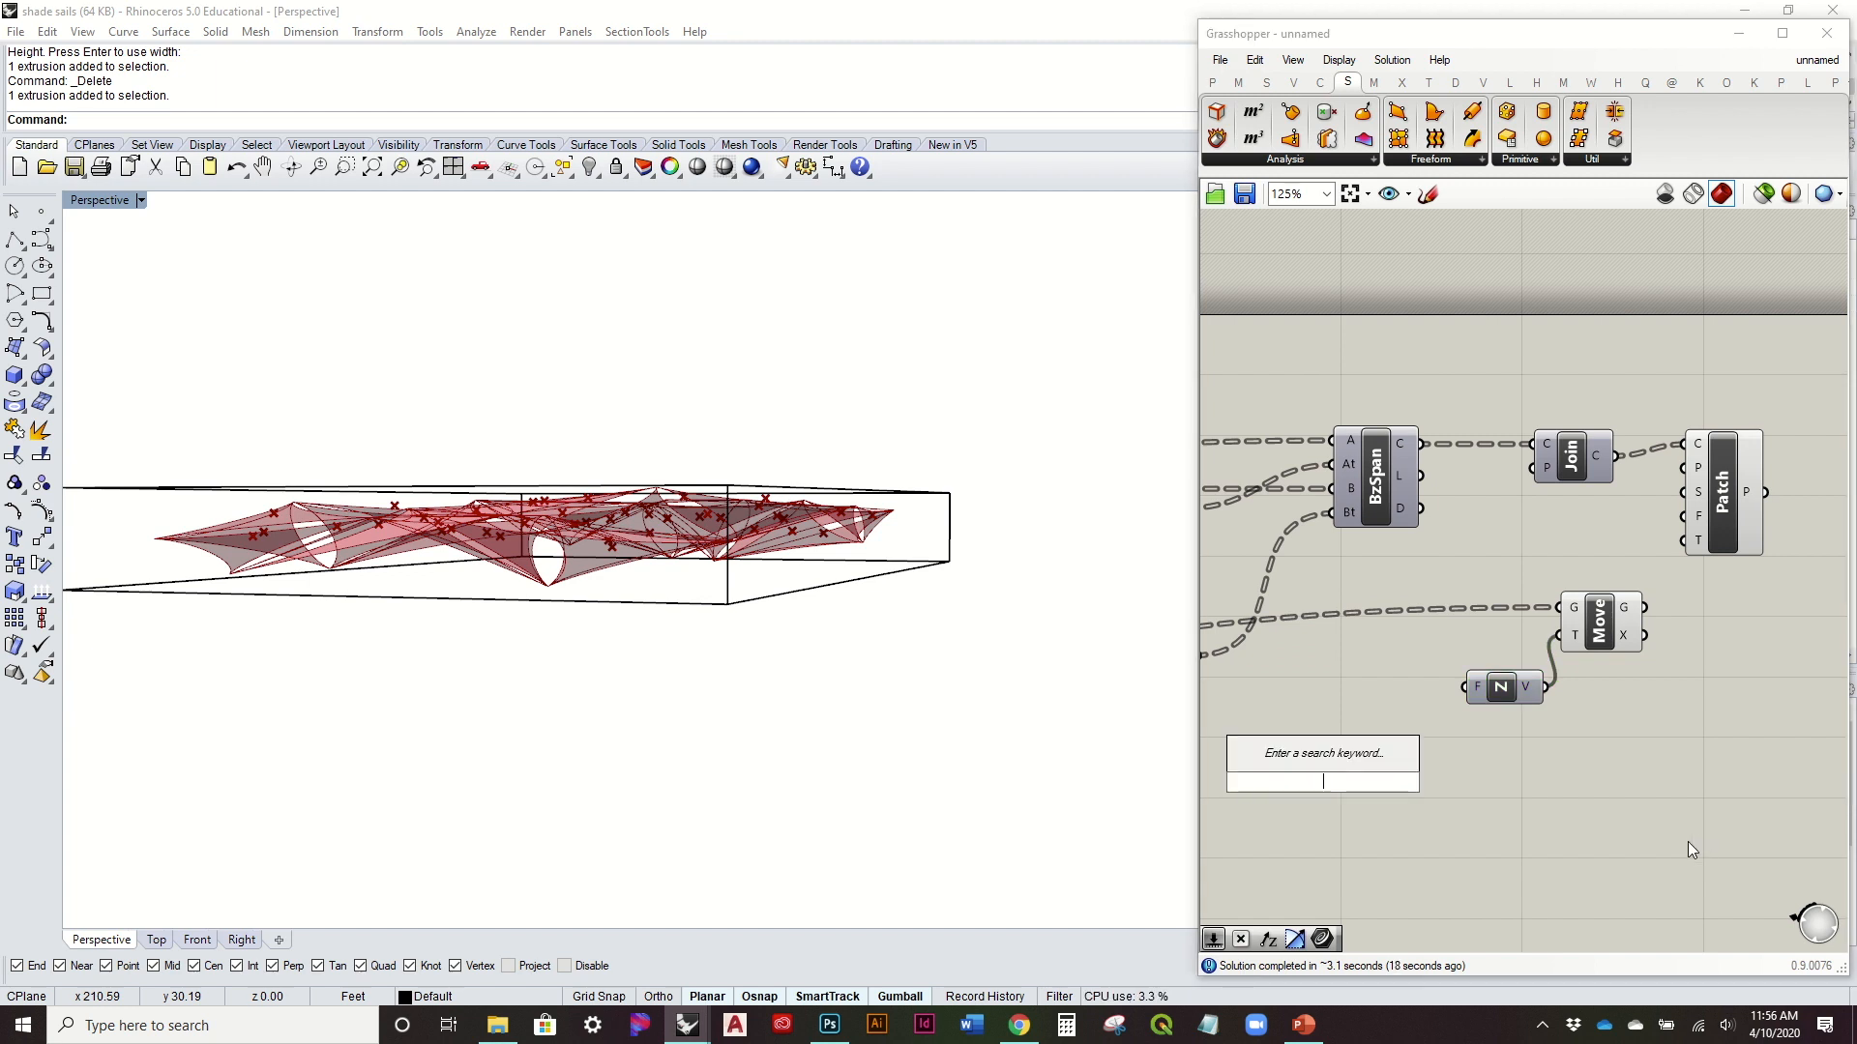
text(-5<)
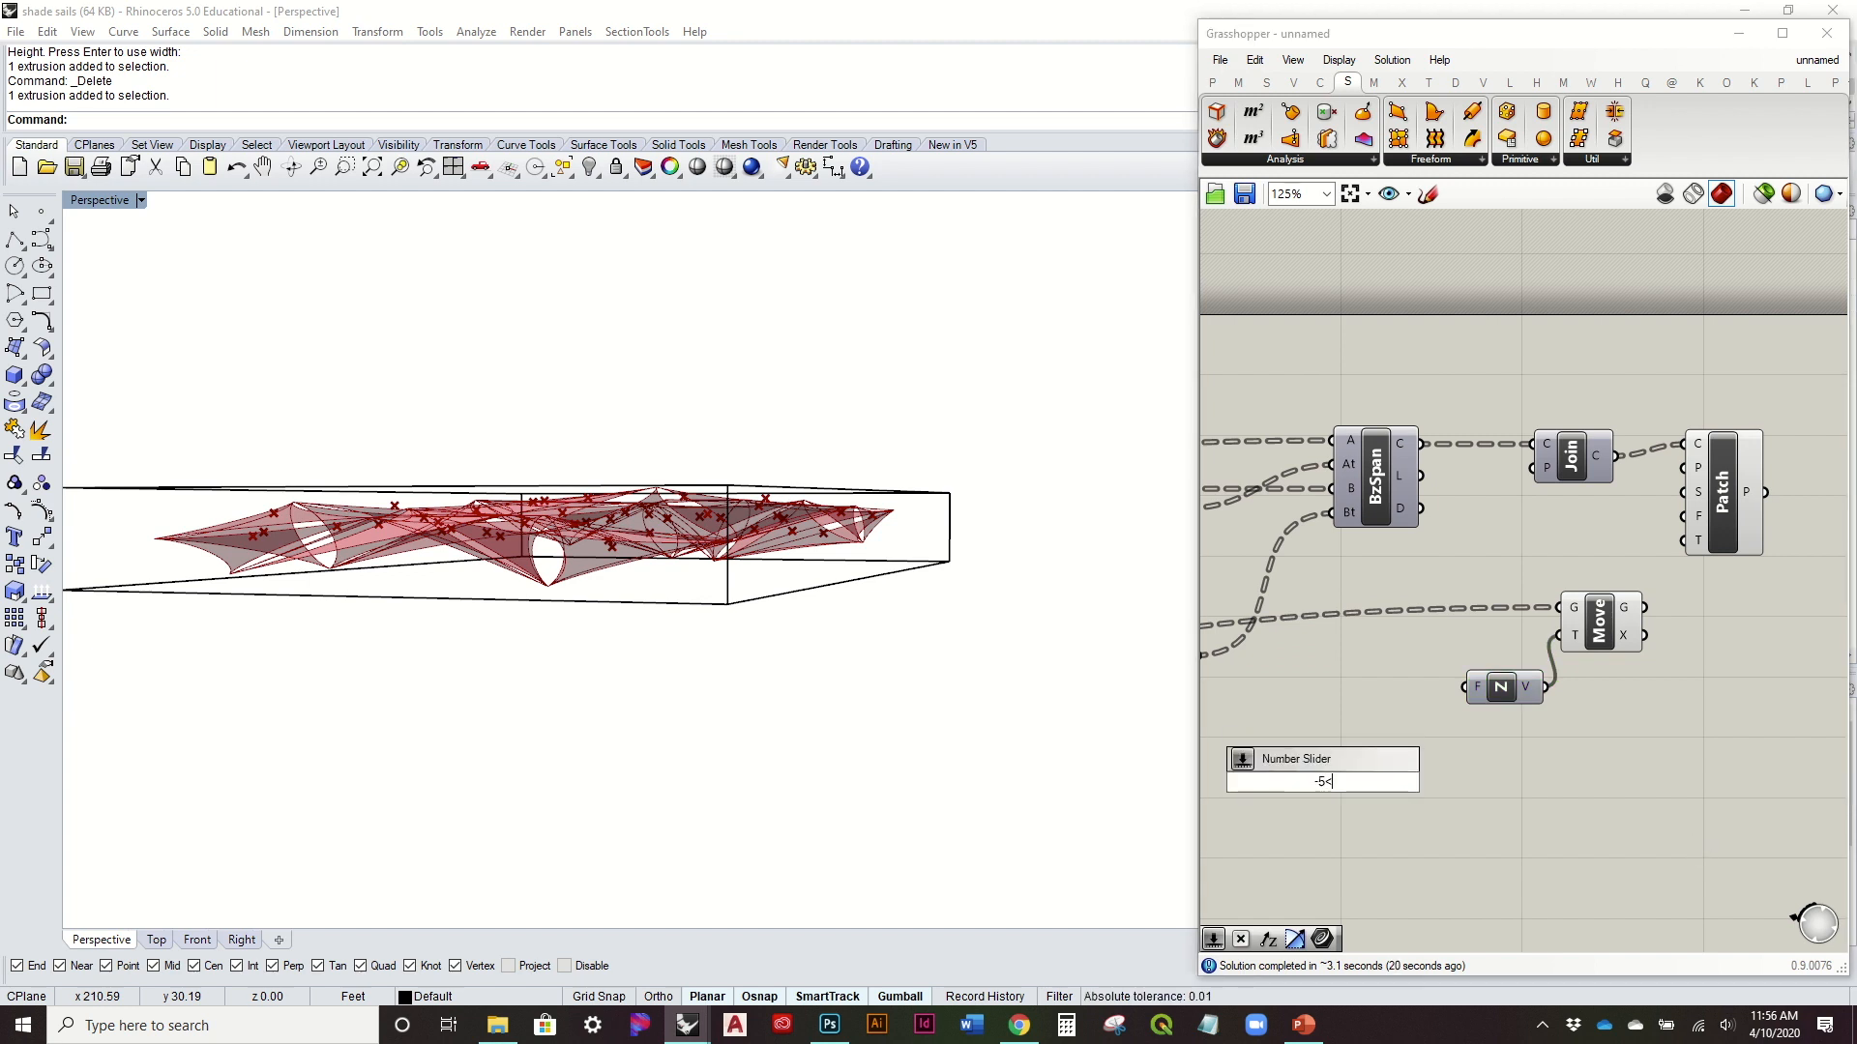
key(Return)
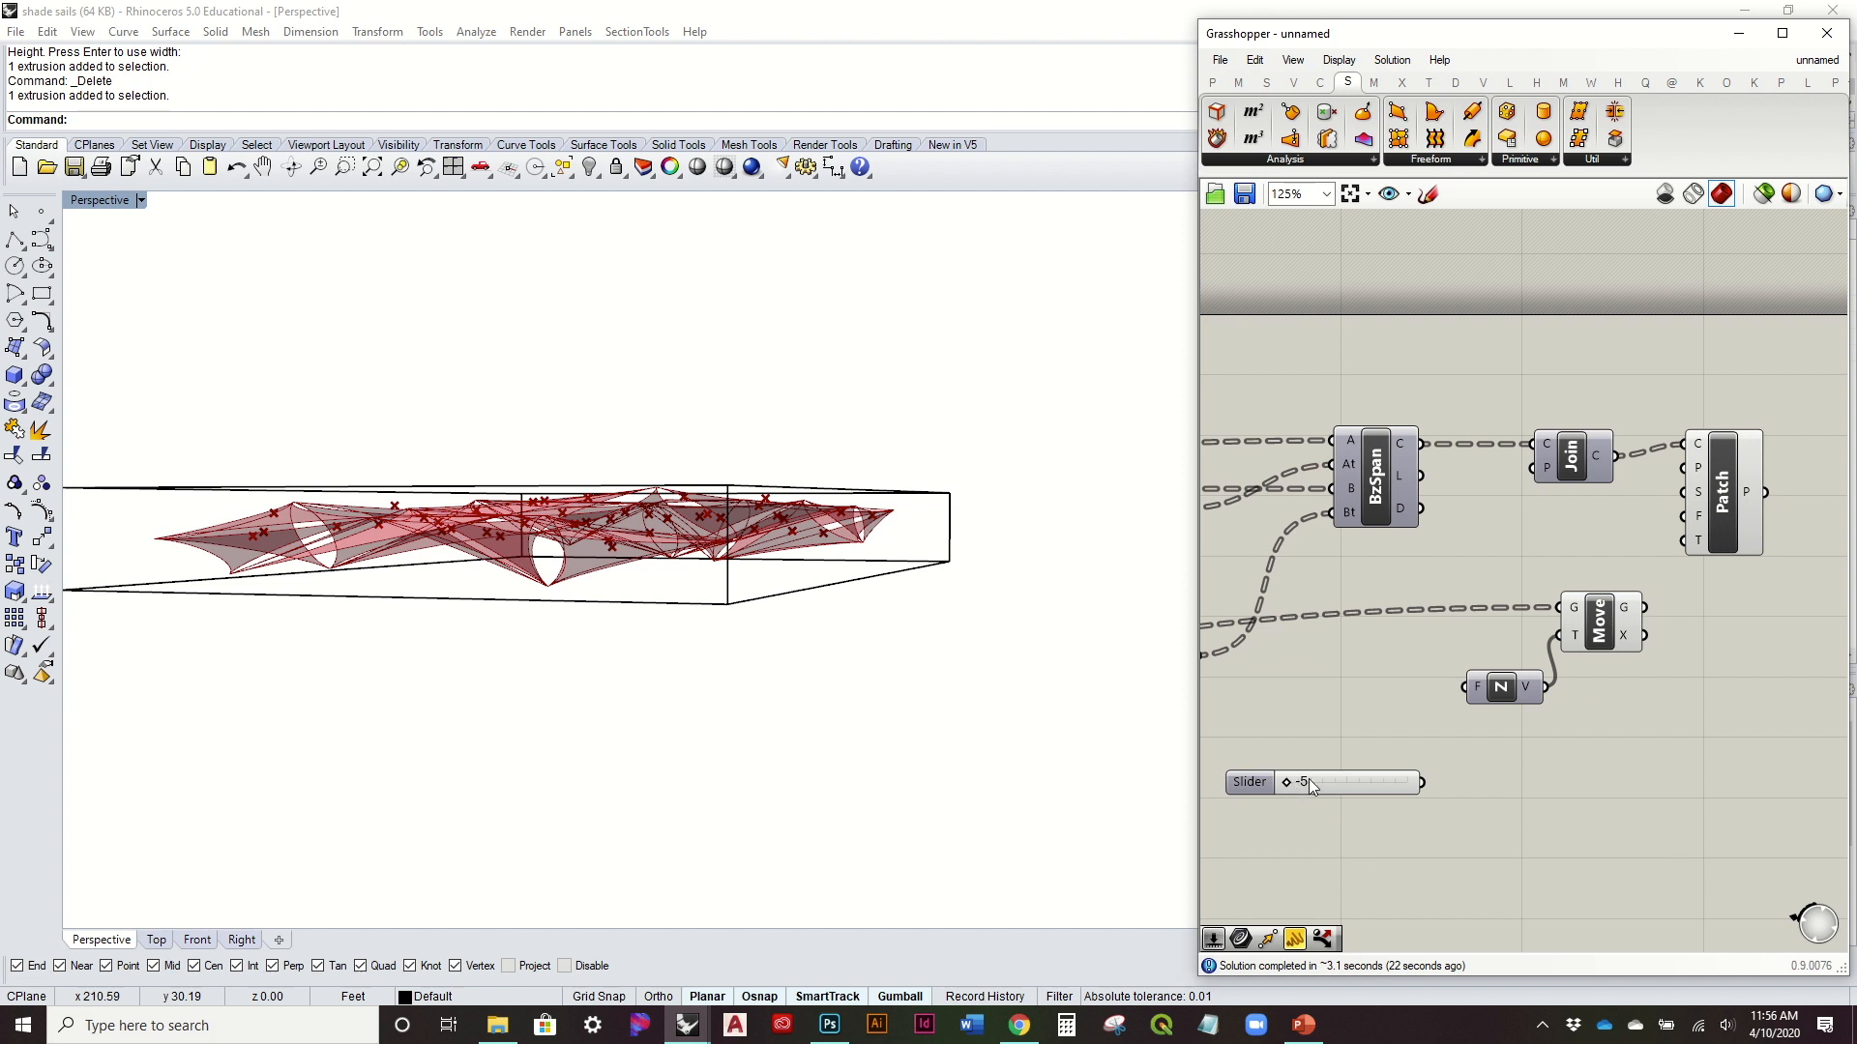
double_click(1245, 784)
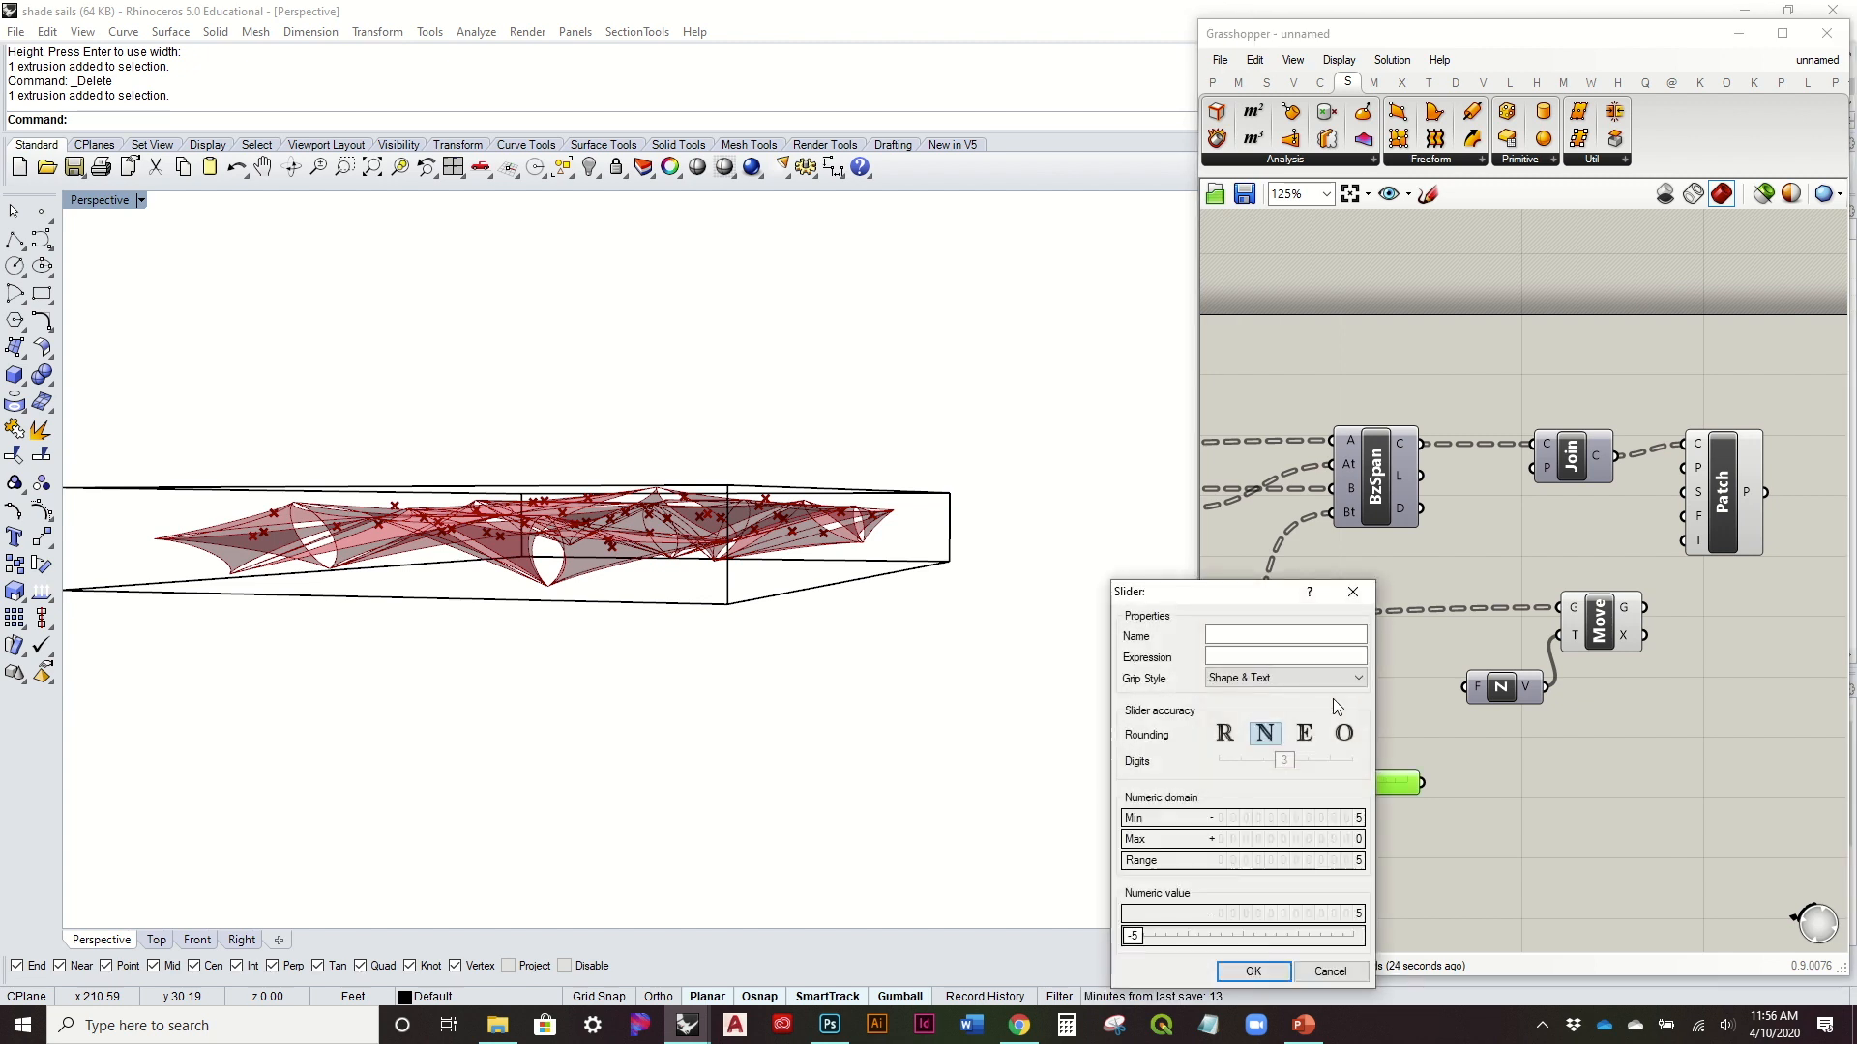
click(1226, 734)
drag(1282, 760, 1251, 769)
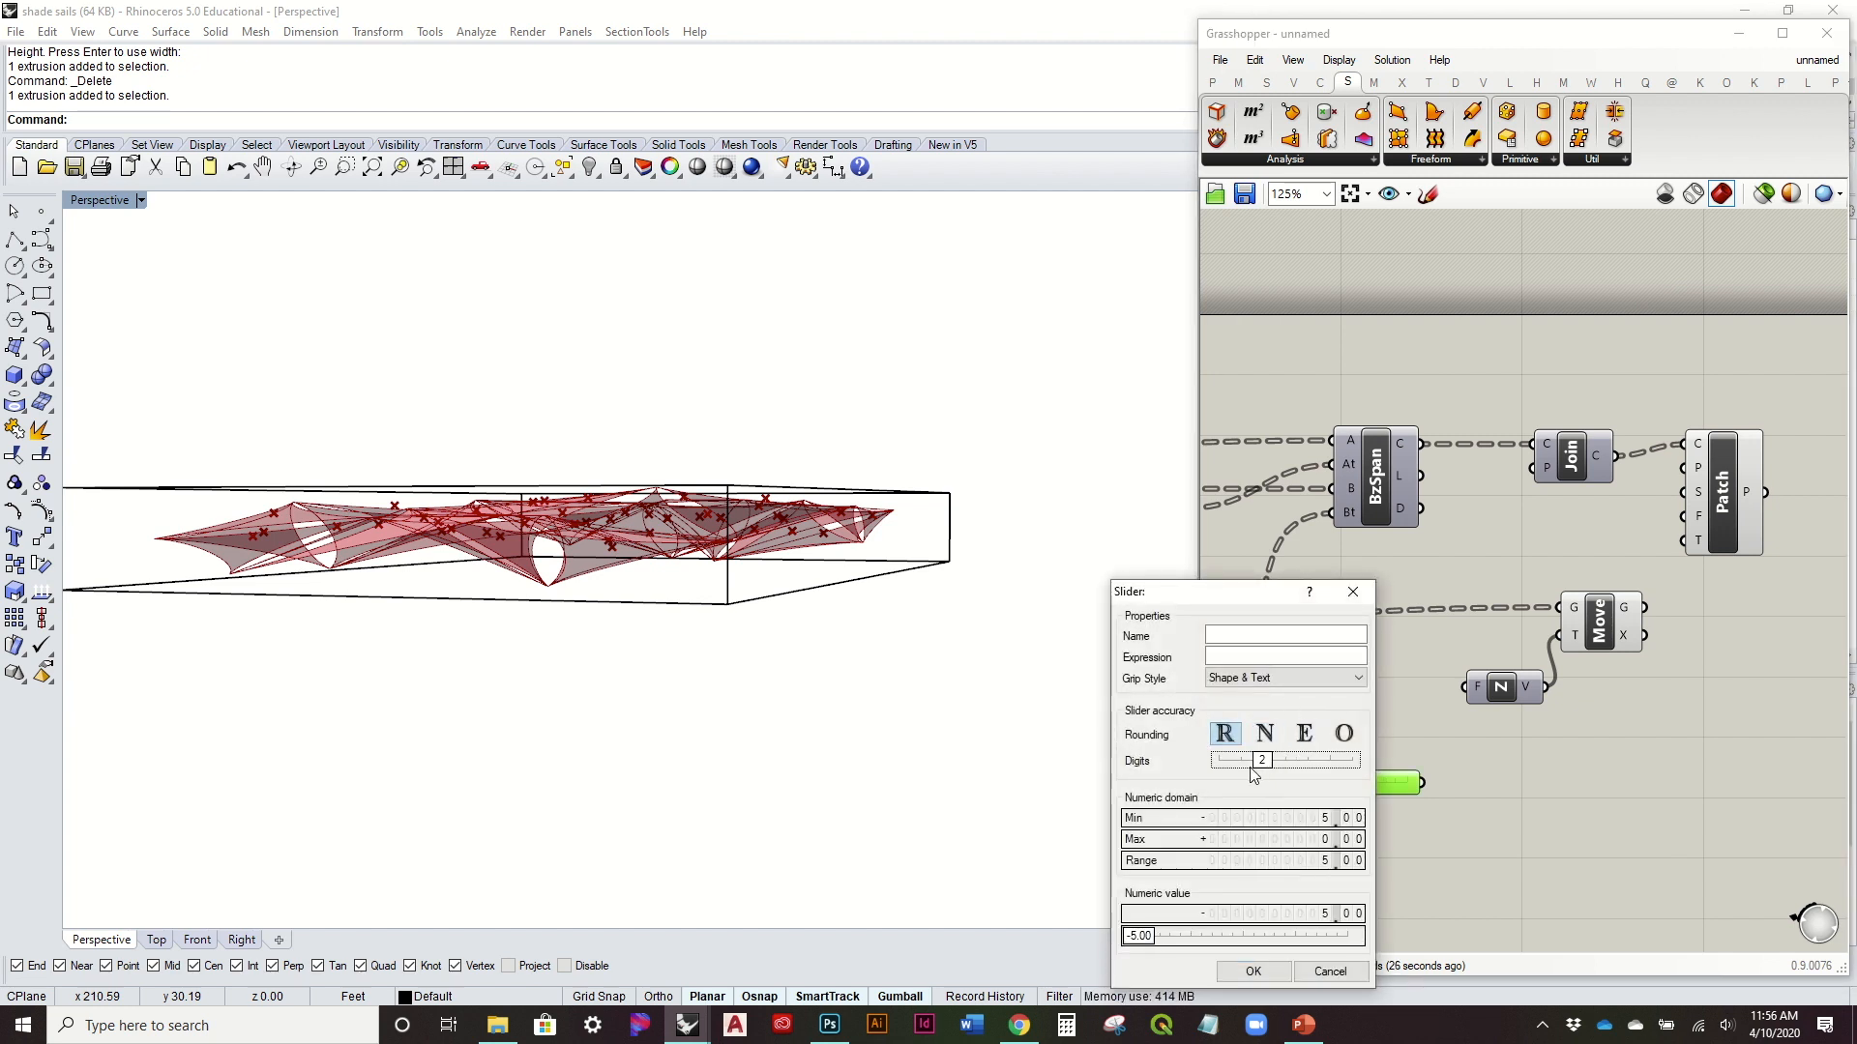
click(1243, 972)
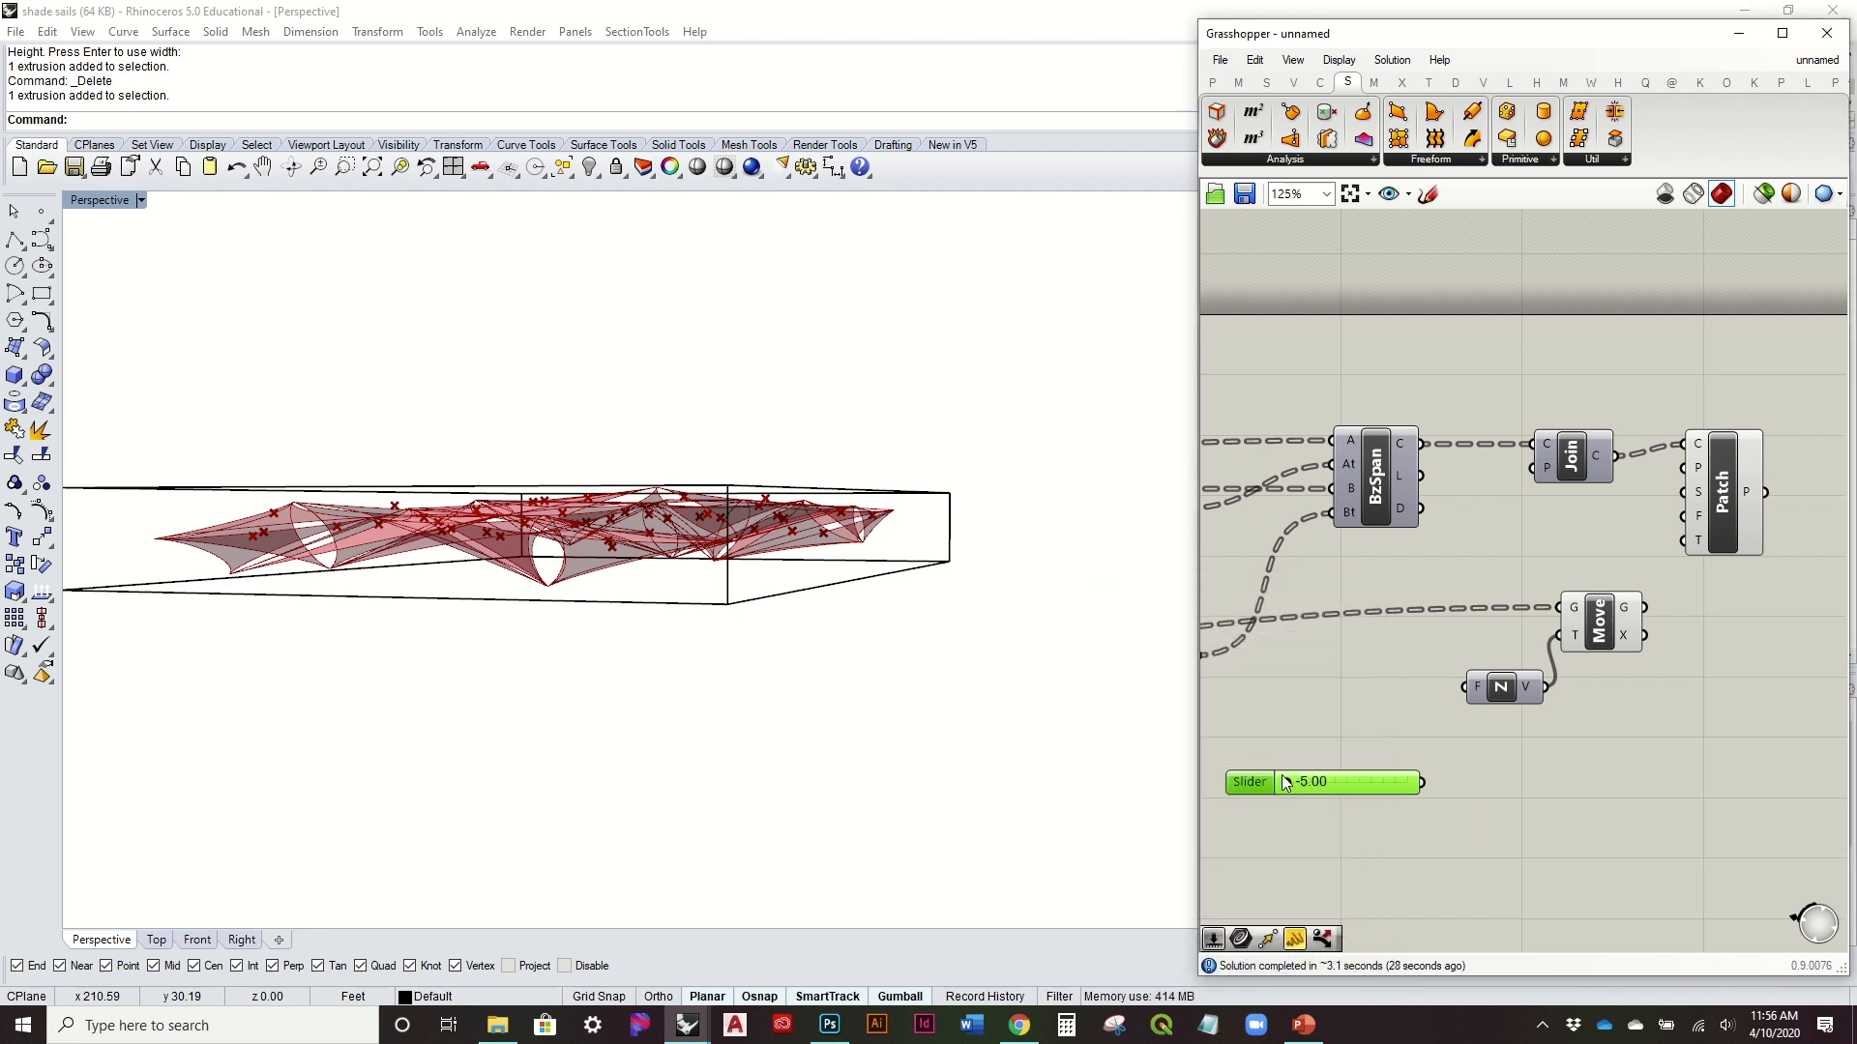
drag(1285, 780, 1464, 688)
right_drag(1141, 677, 1057, 683)
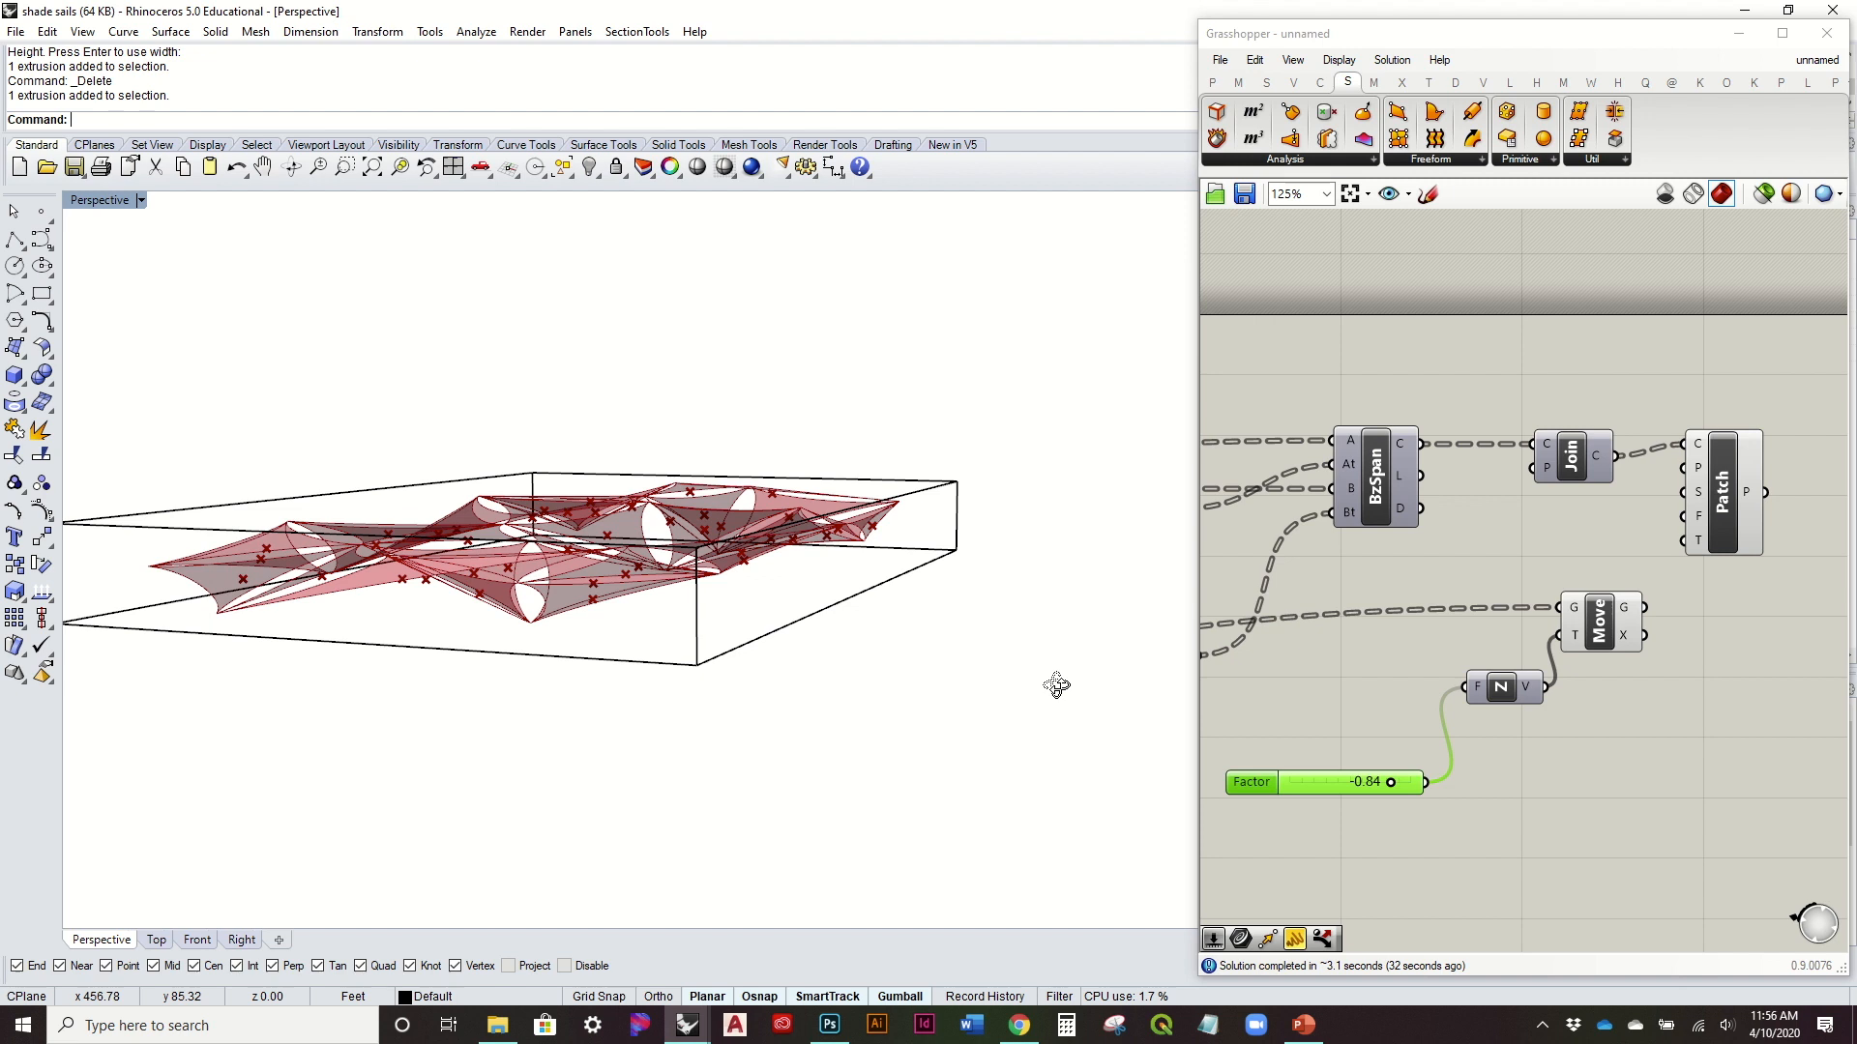
Step: Connect Move's geometry output to Patch's points input so the moved centroids shape the sails
right_drag(1676, 604, 1605, 622)
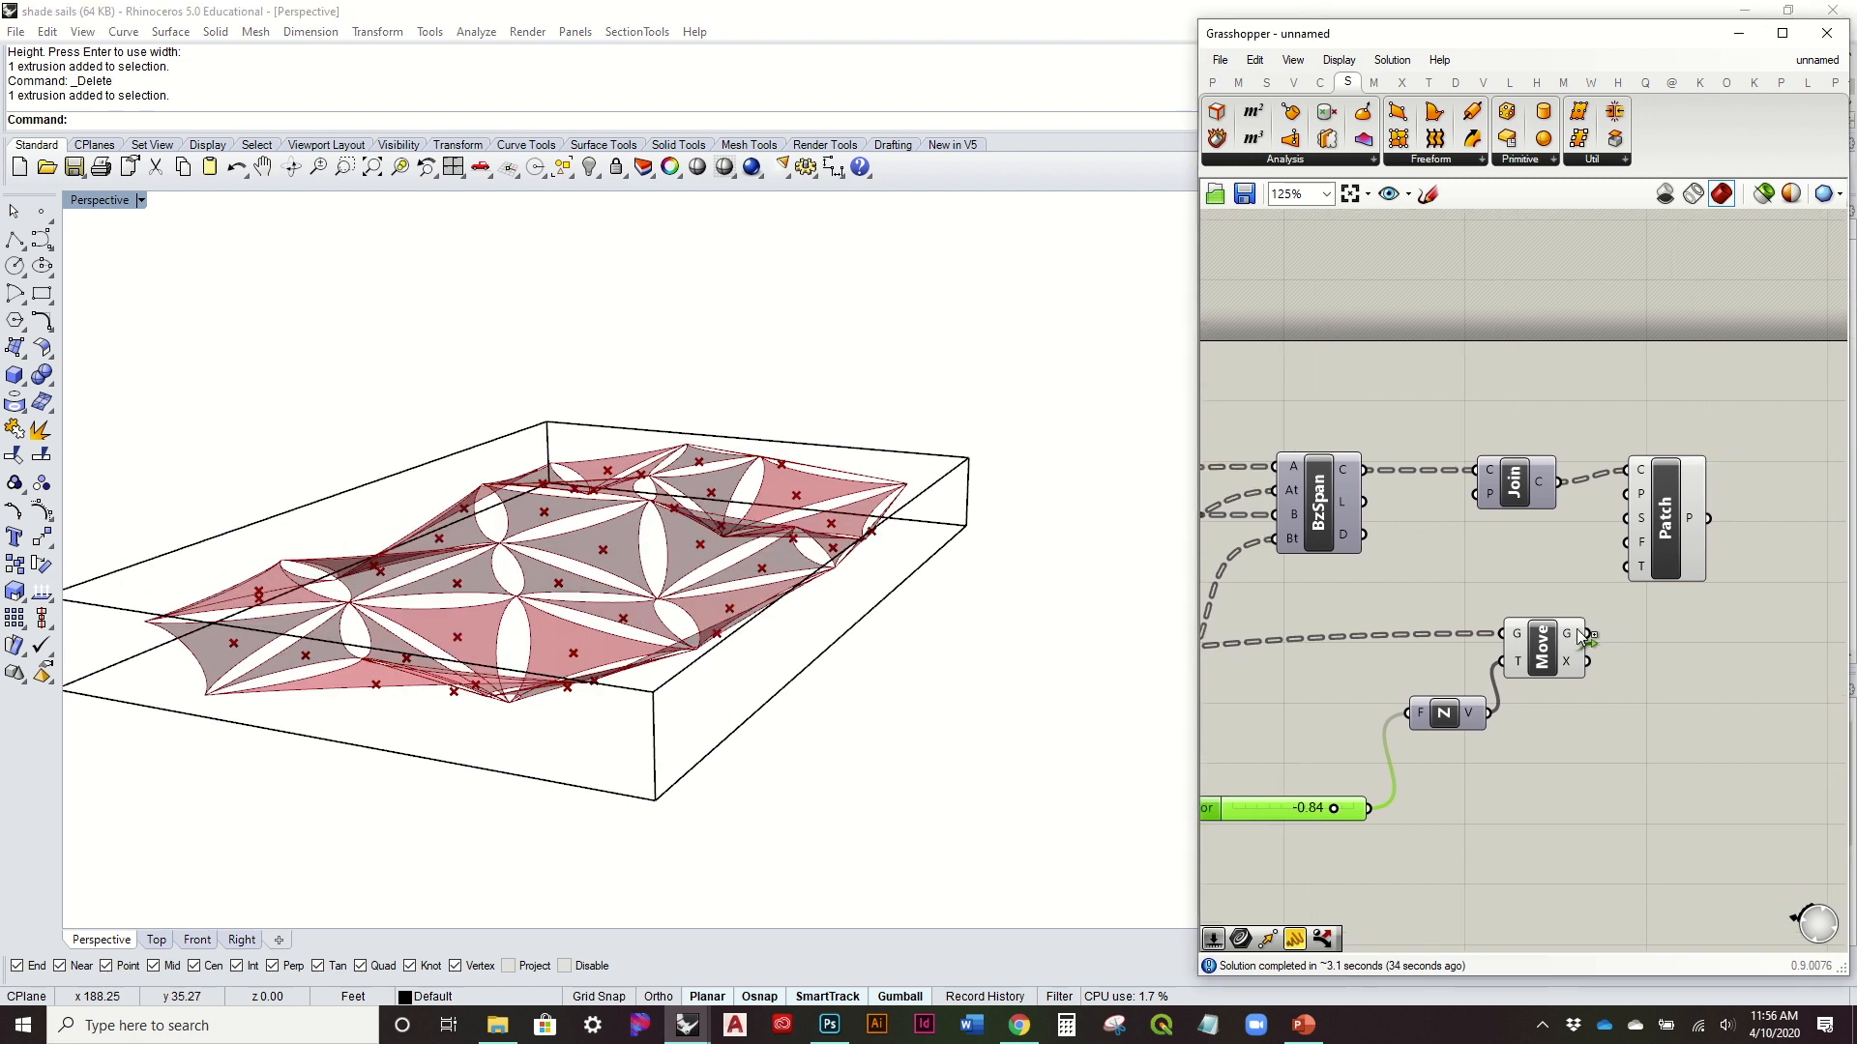
drag(1580, 635, 1630, 492)
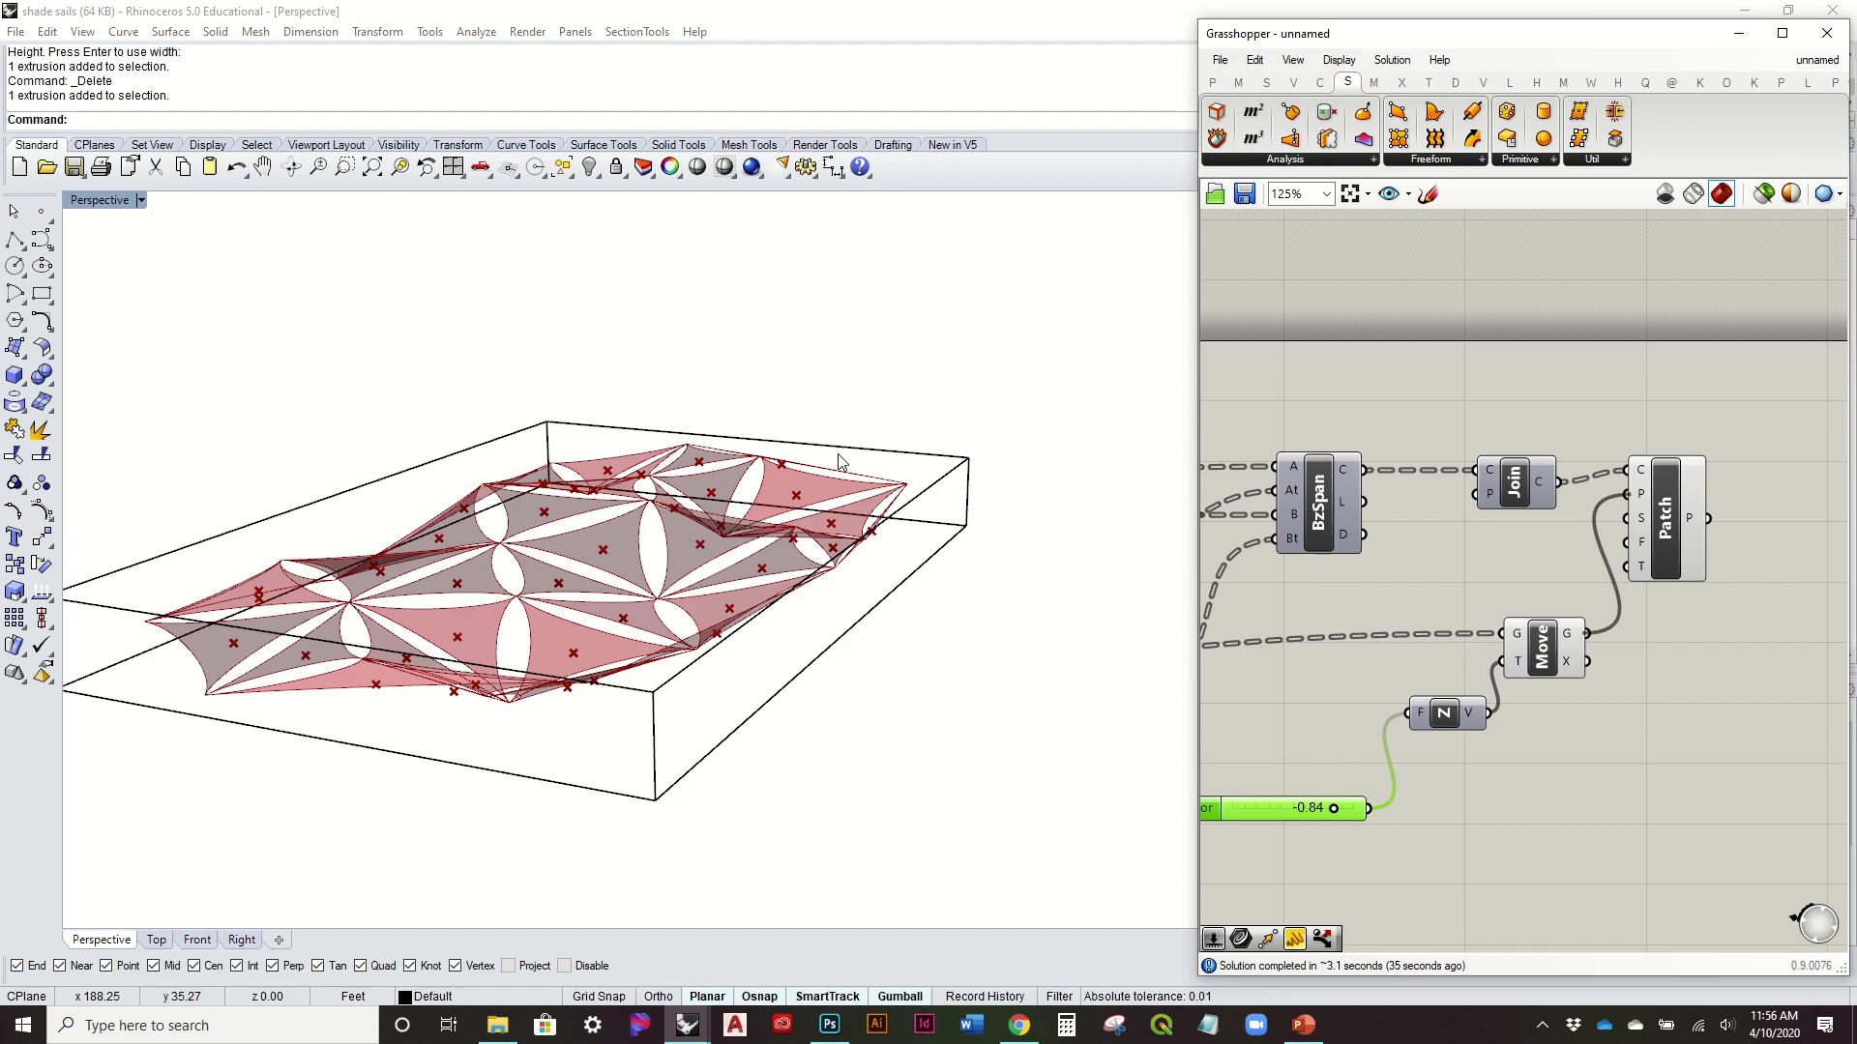
right_drag(839, 463, 764, 619)
right_drag(1654, 606, 1613, 612)
drag(1646, 534, 1695, 531)
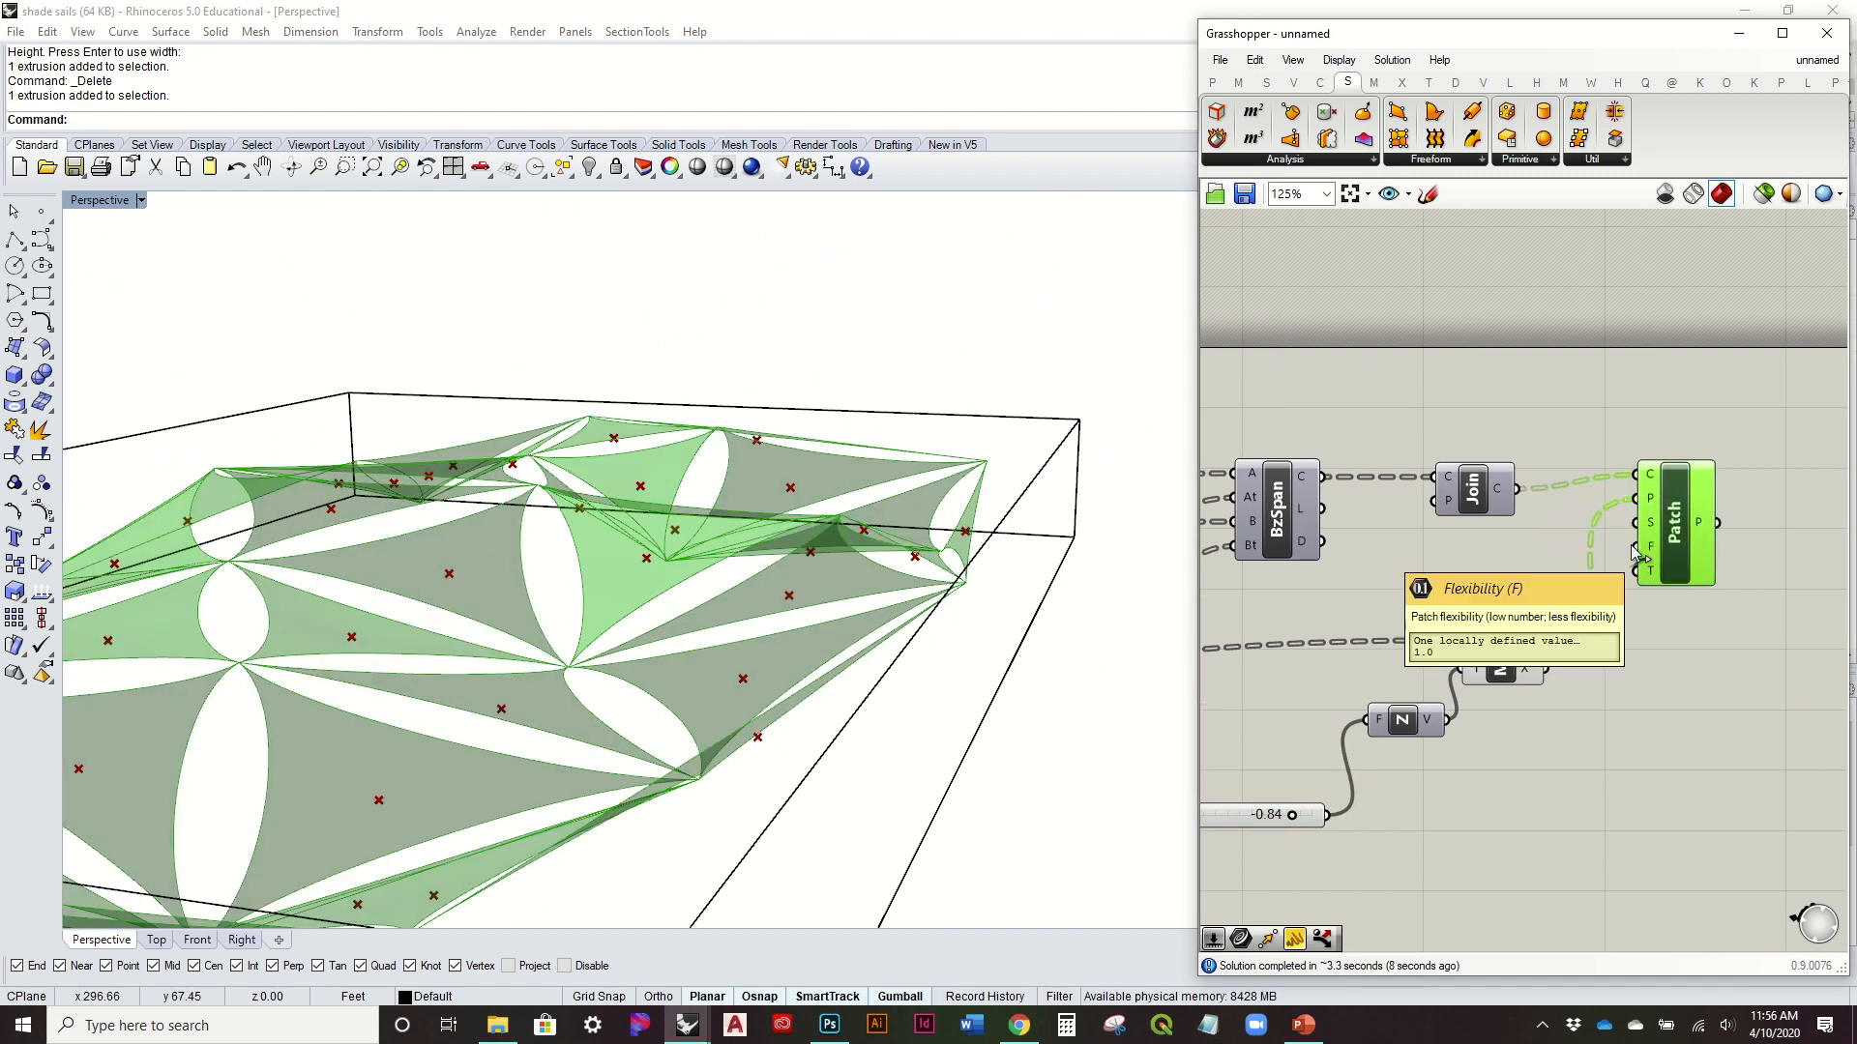
Step: Check how Patch's Flexibility input is set up in the shade sails definition, and return to the unnamed definition
click(1511, 567)
double_click(1511, 566)
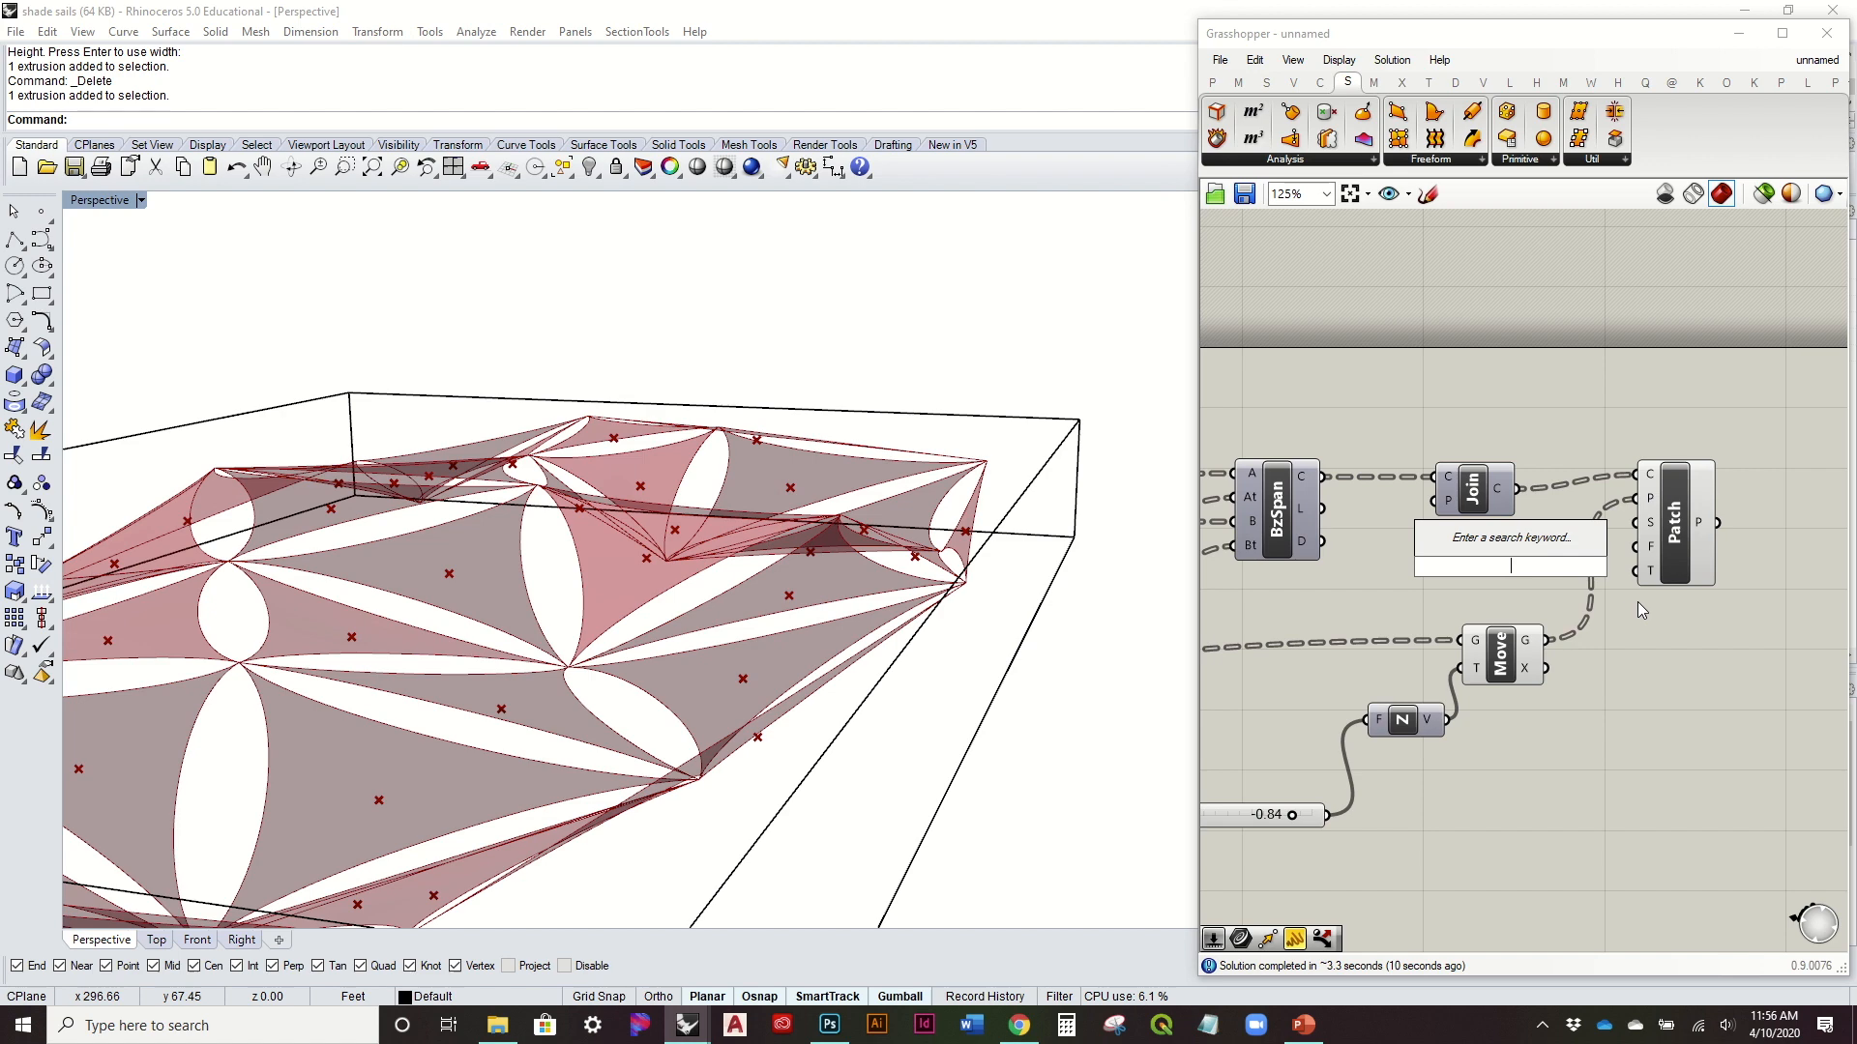
click(1817, 60)
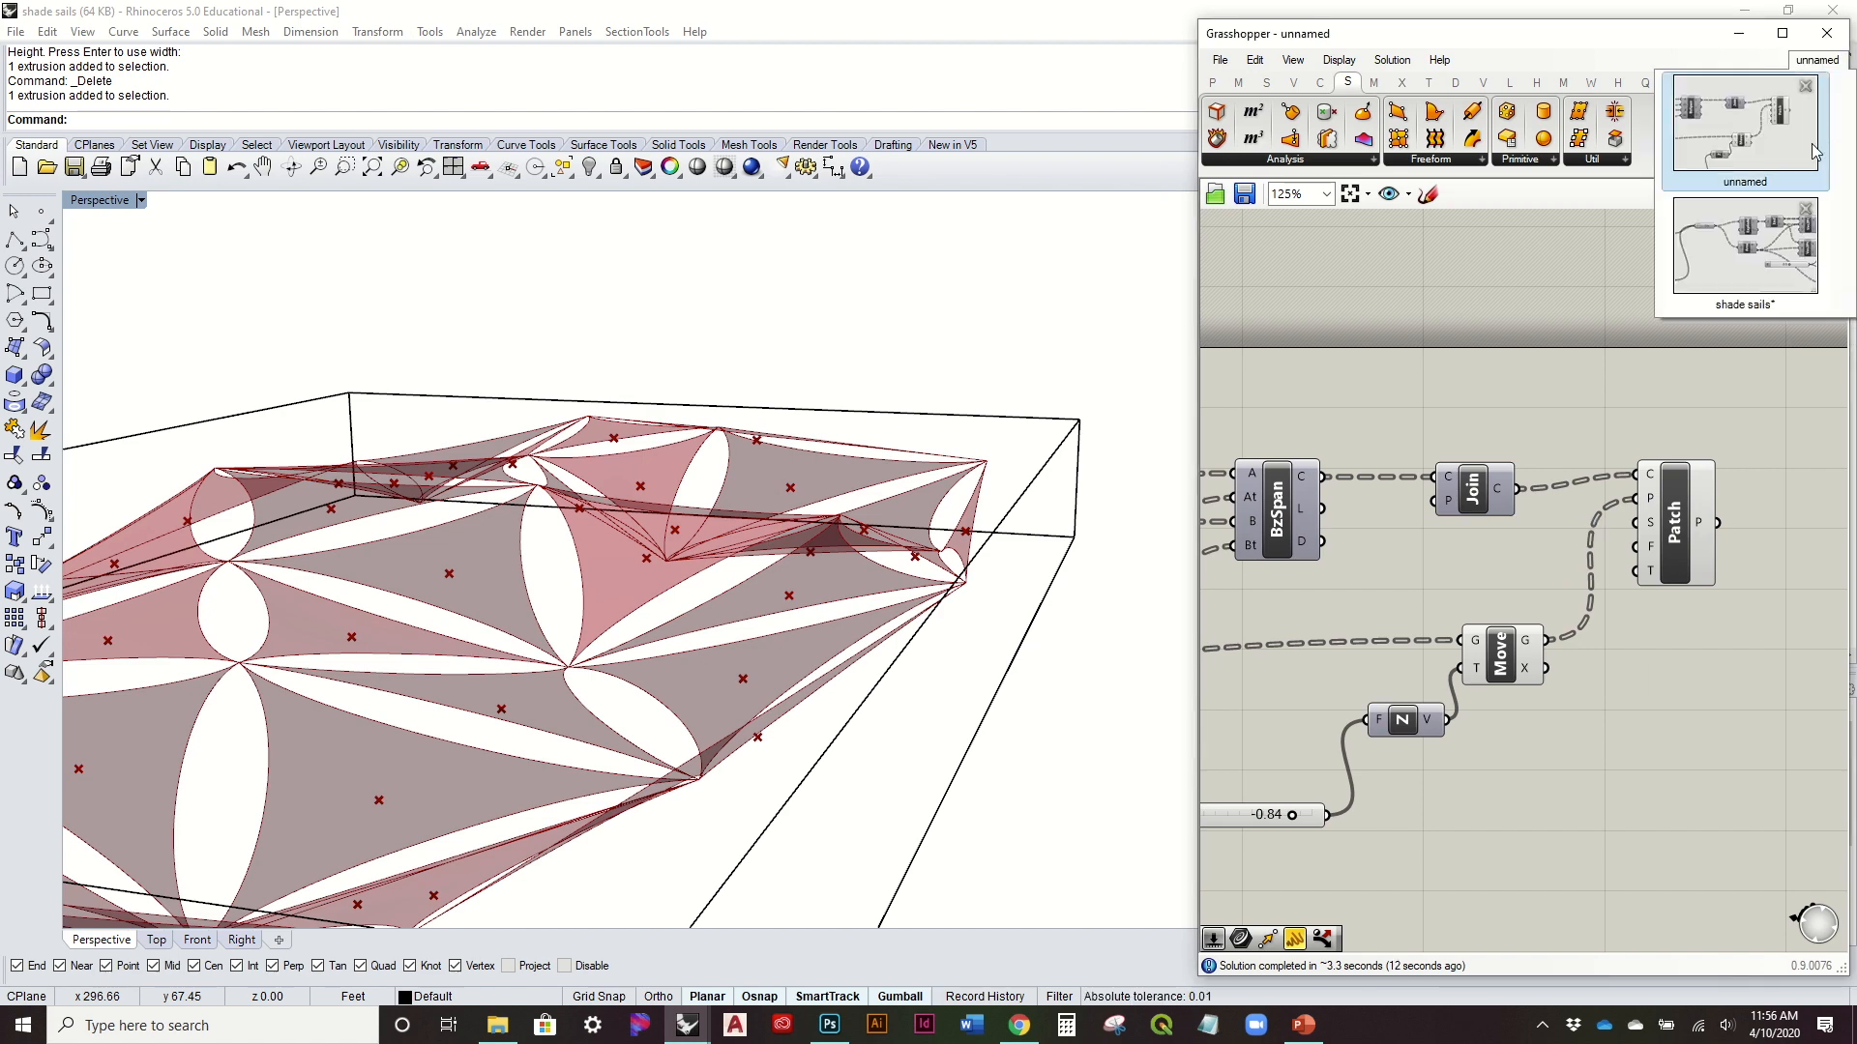
click(1746, 270)
scroll(1586, 489, down, 3)
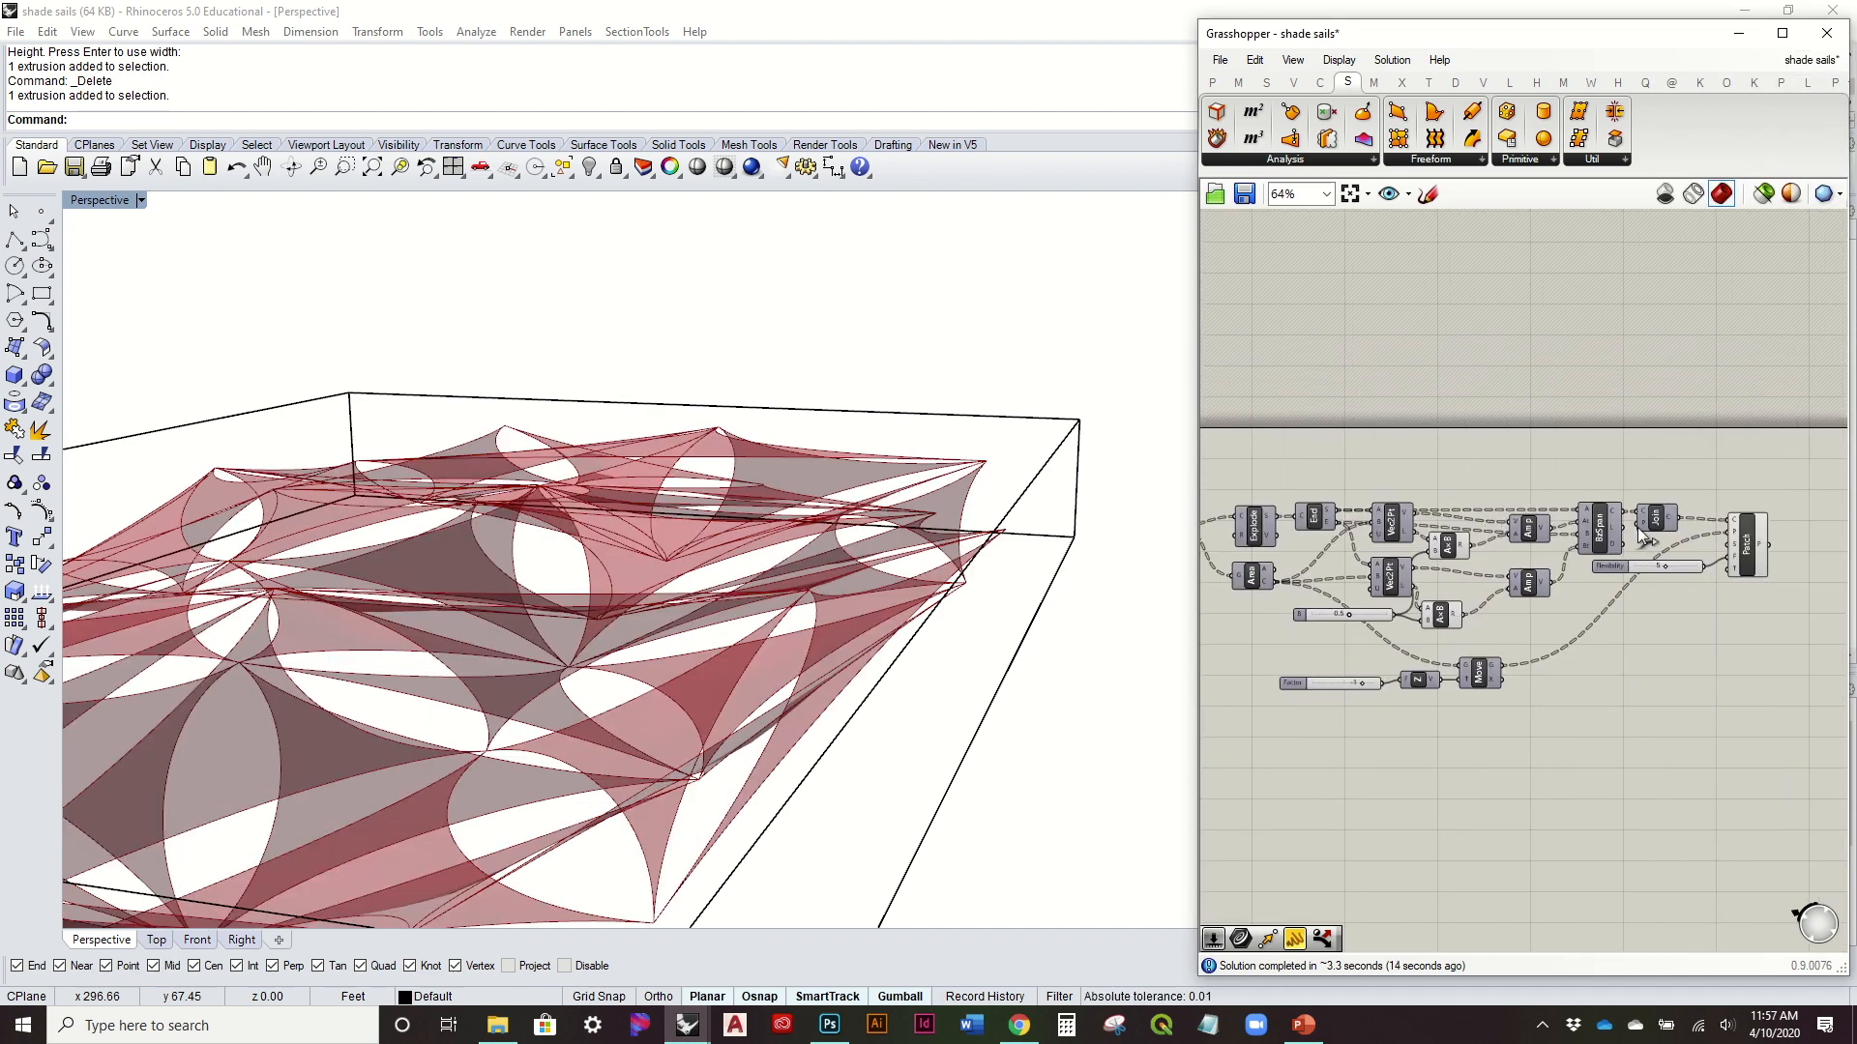
scroll(1729, 532, up, 4)
click(1803, 63)
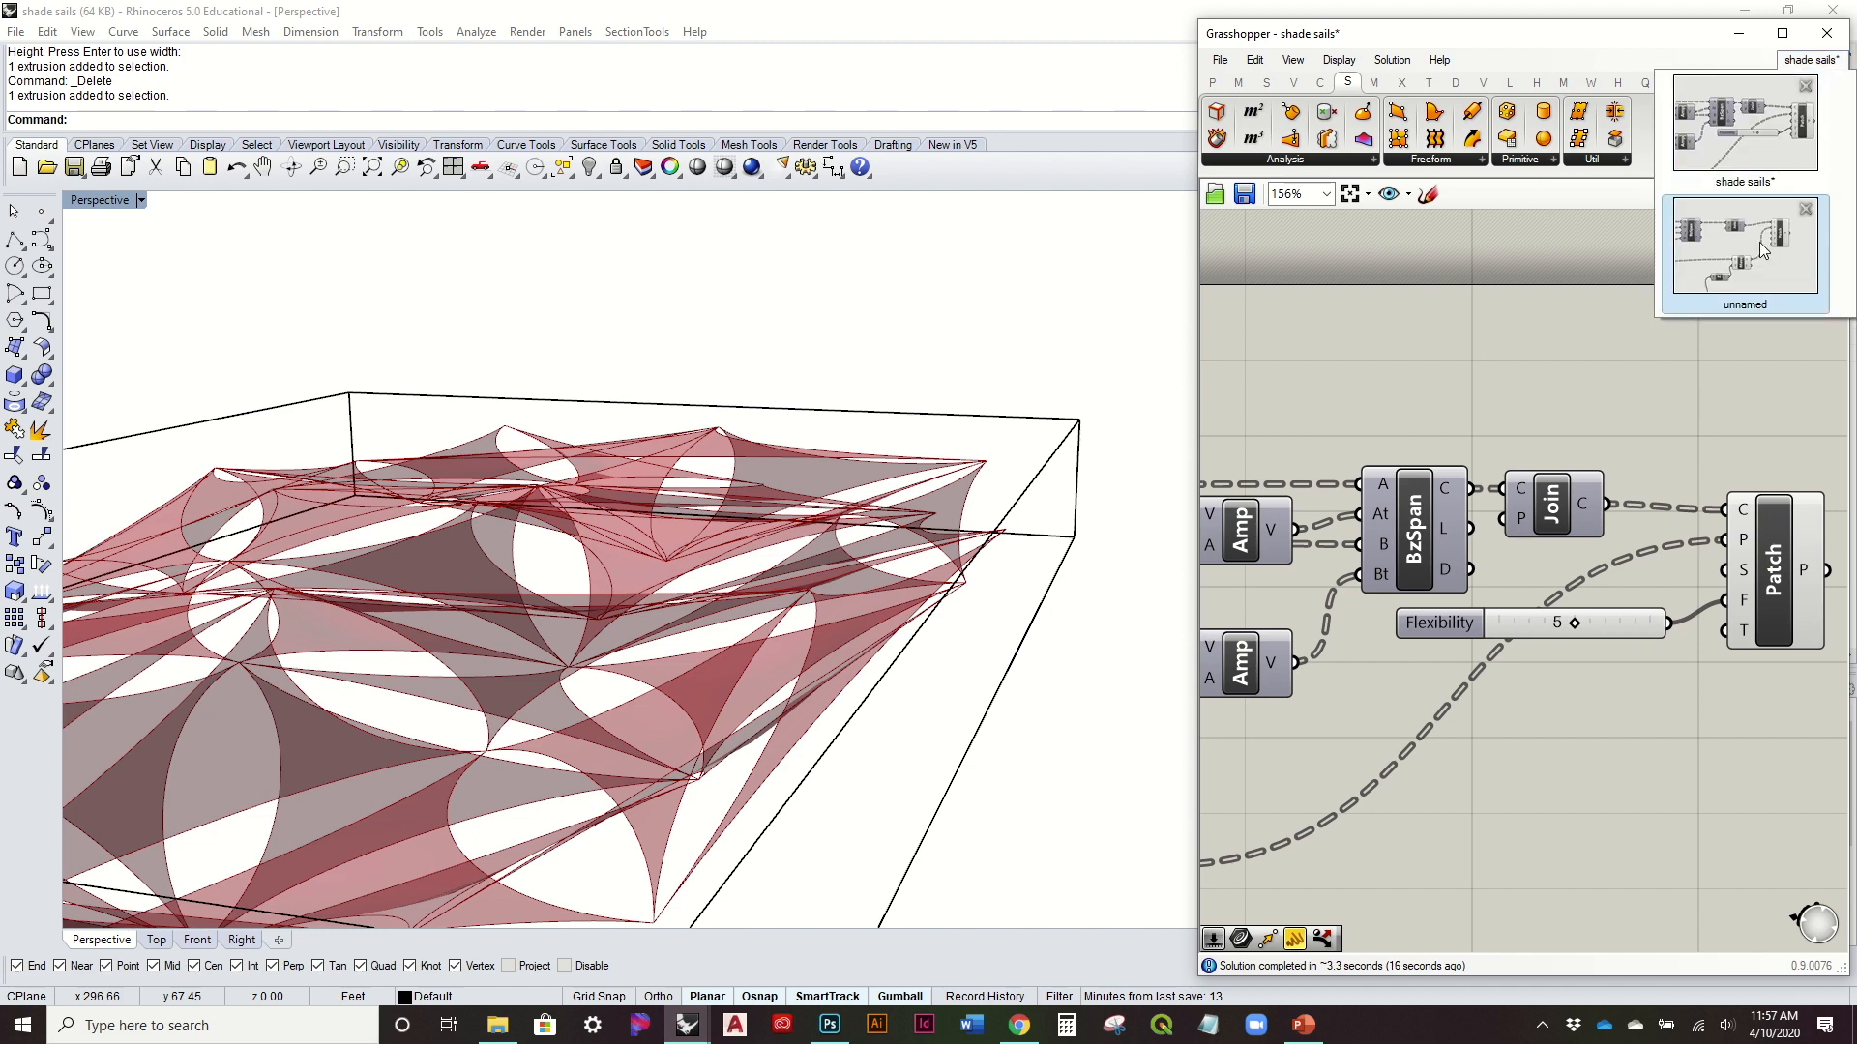
click(1759, 242)
Step: Add a number slider set to 5 and connect it to Patch's Flexibility input
double_click(1599, 704)
text(9)
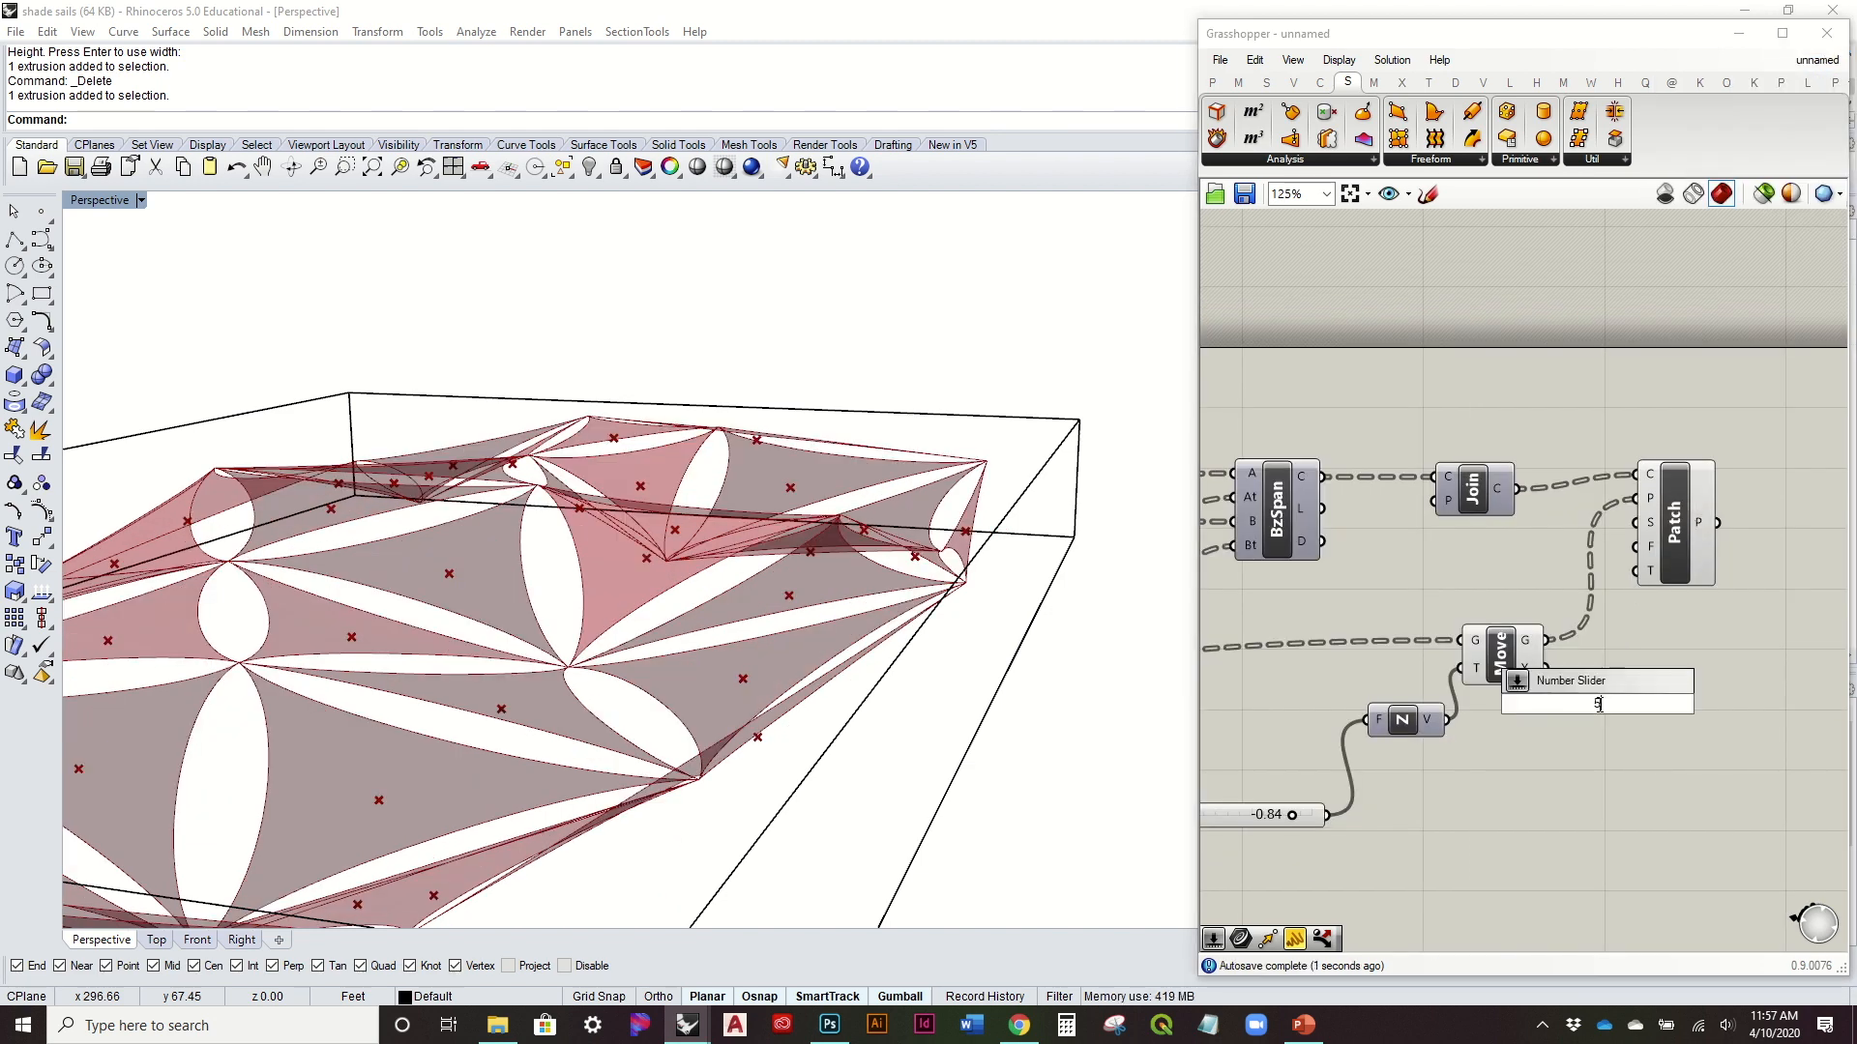
key(Return)
drag(1636, 675, 1550, 564)
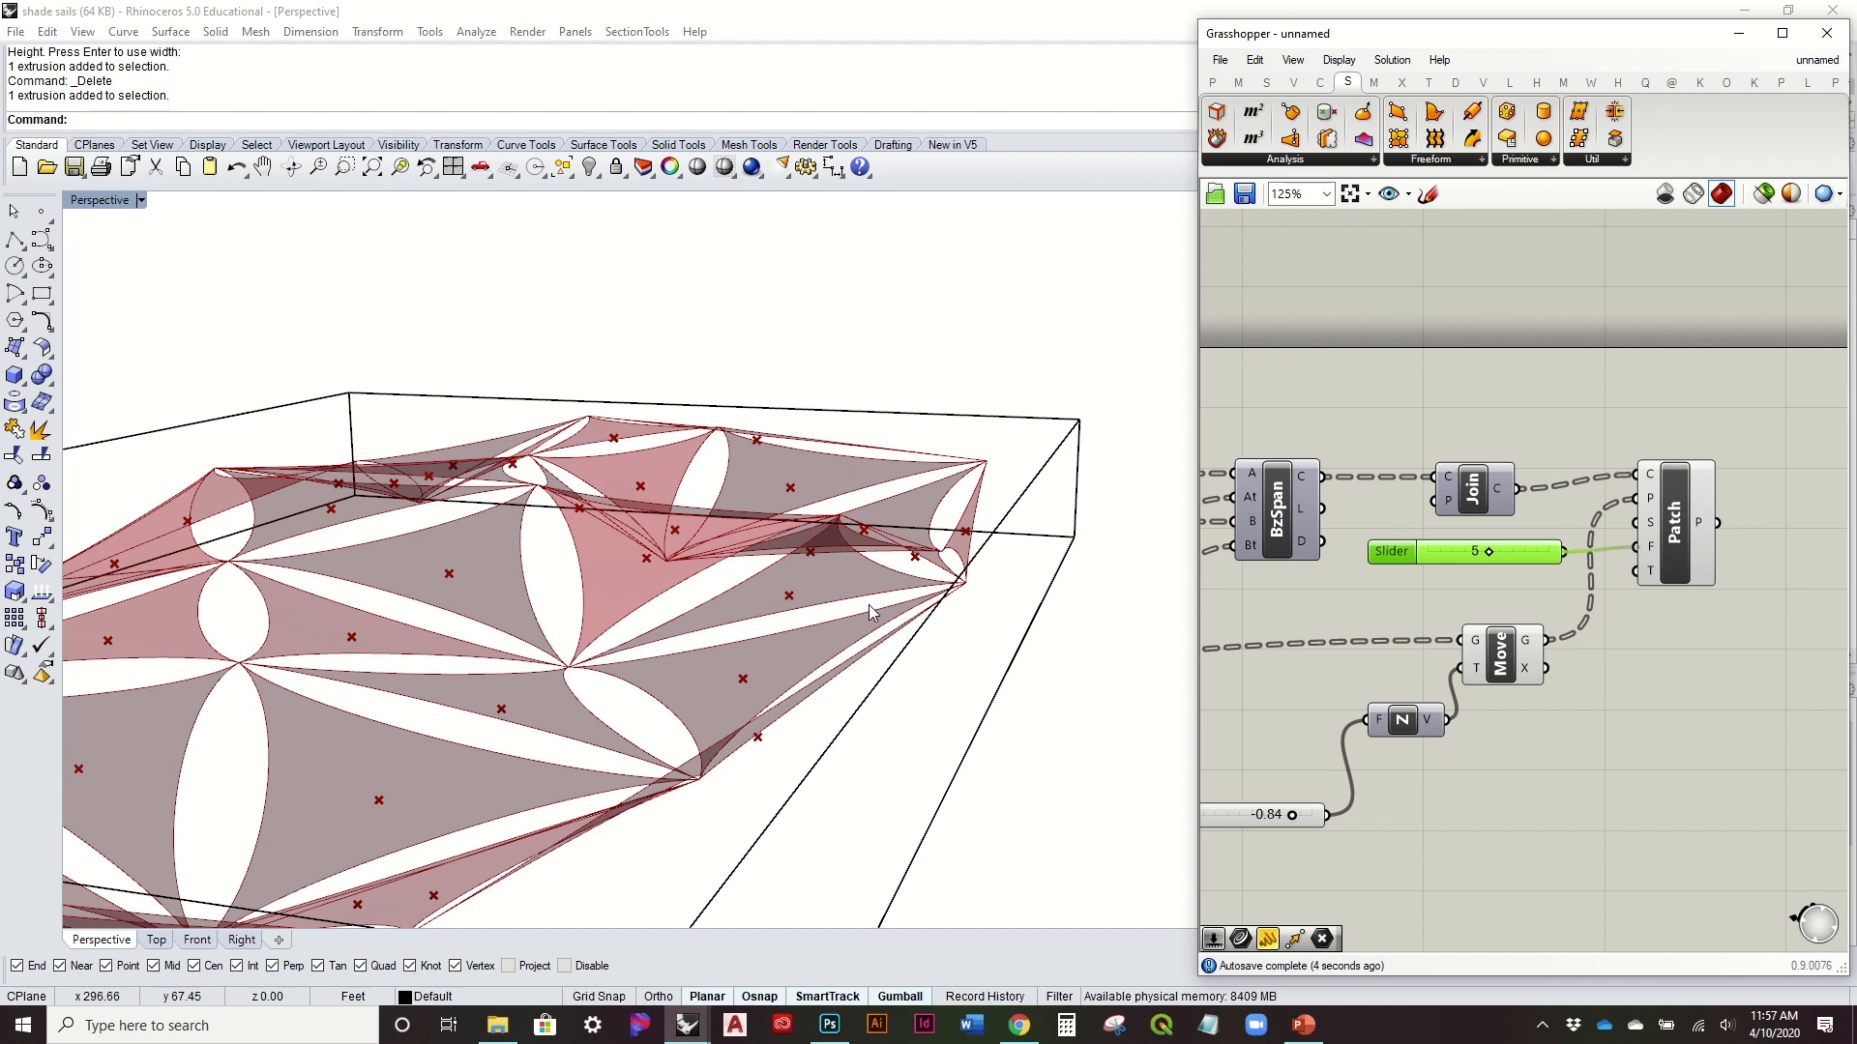
Step: Turn off the preview of the Move component's points, leaving the patched sails displayed
right_drag(873, 570, 899, 677)
scroll(903, 580, down, 6)
scroll(1557, 607, down, 2)
drag(1561, 834, 1375, 469)
right_click(1414, 428)
click(1469, 460)
right_drag(1080, 513, 957, 677)
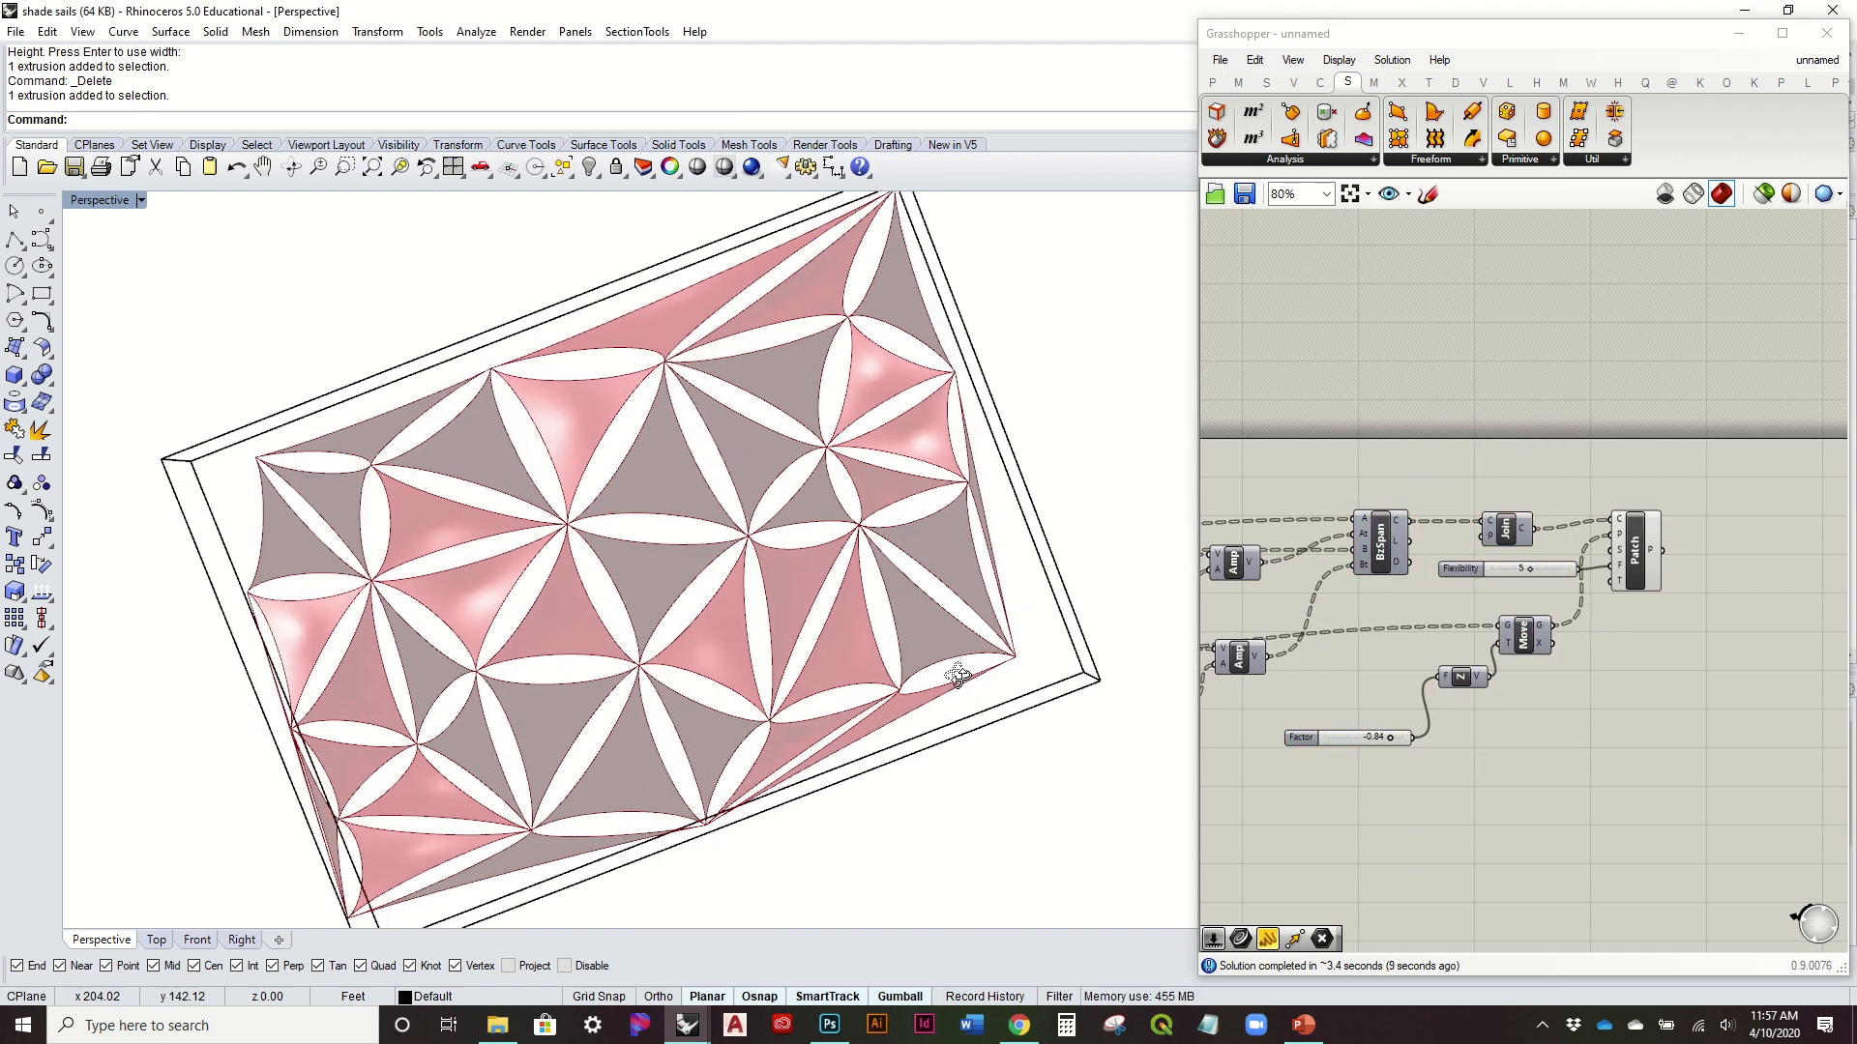
Step: Duplicate the Count slider, Populate 3D, Delaunay and Face Boundaries components below the originals, and set the copied Count to 19
scroll(1422, 605, down, 2)
right_drag(1620, 571, 1849, 565)
scroll(1389, 507, up, 3)
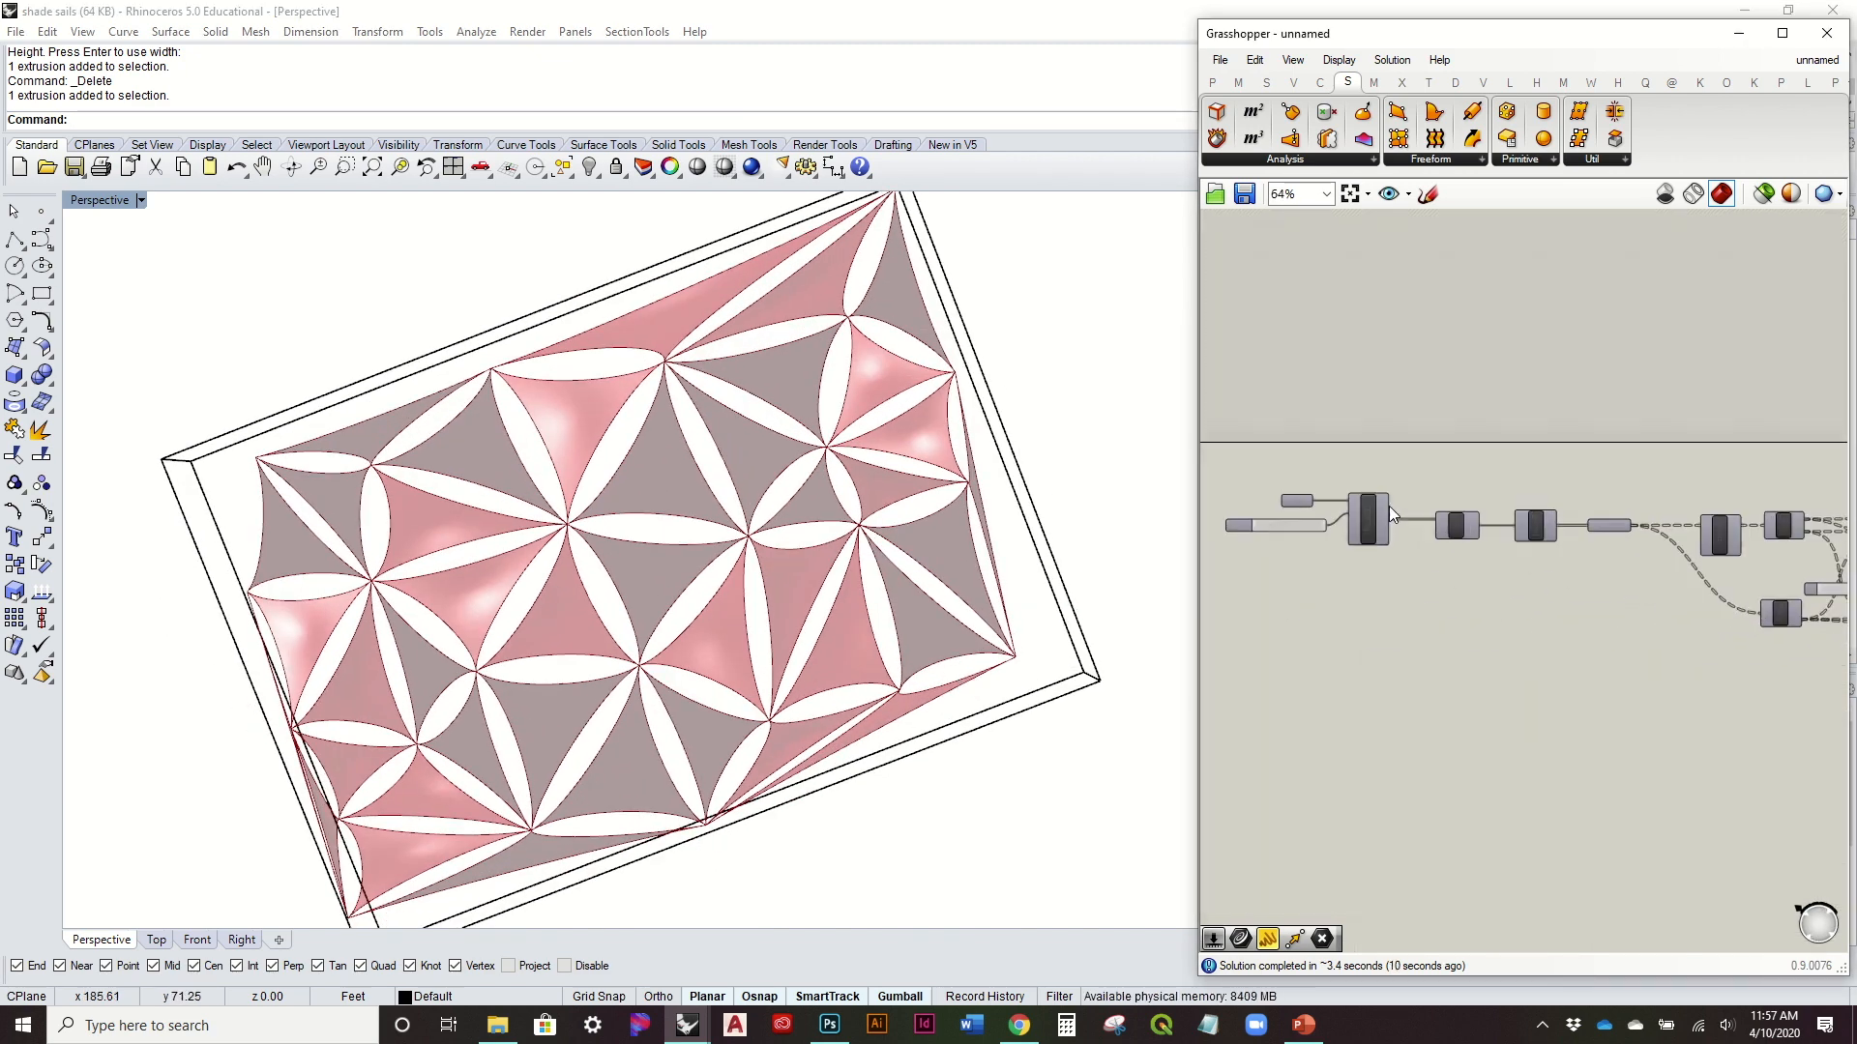
right_drag(1580, 675, 1652, 673)
drag(1685, 671, 1352, 431)
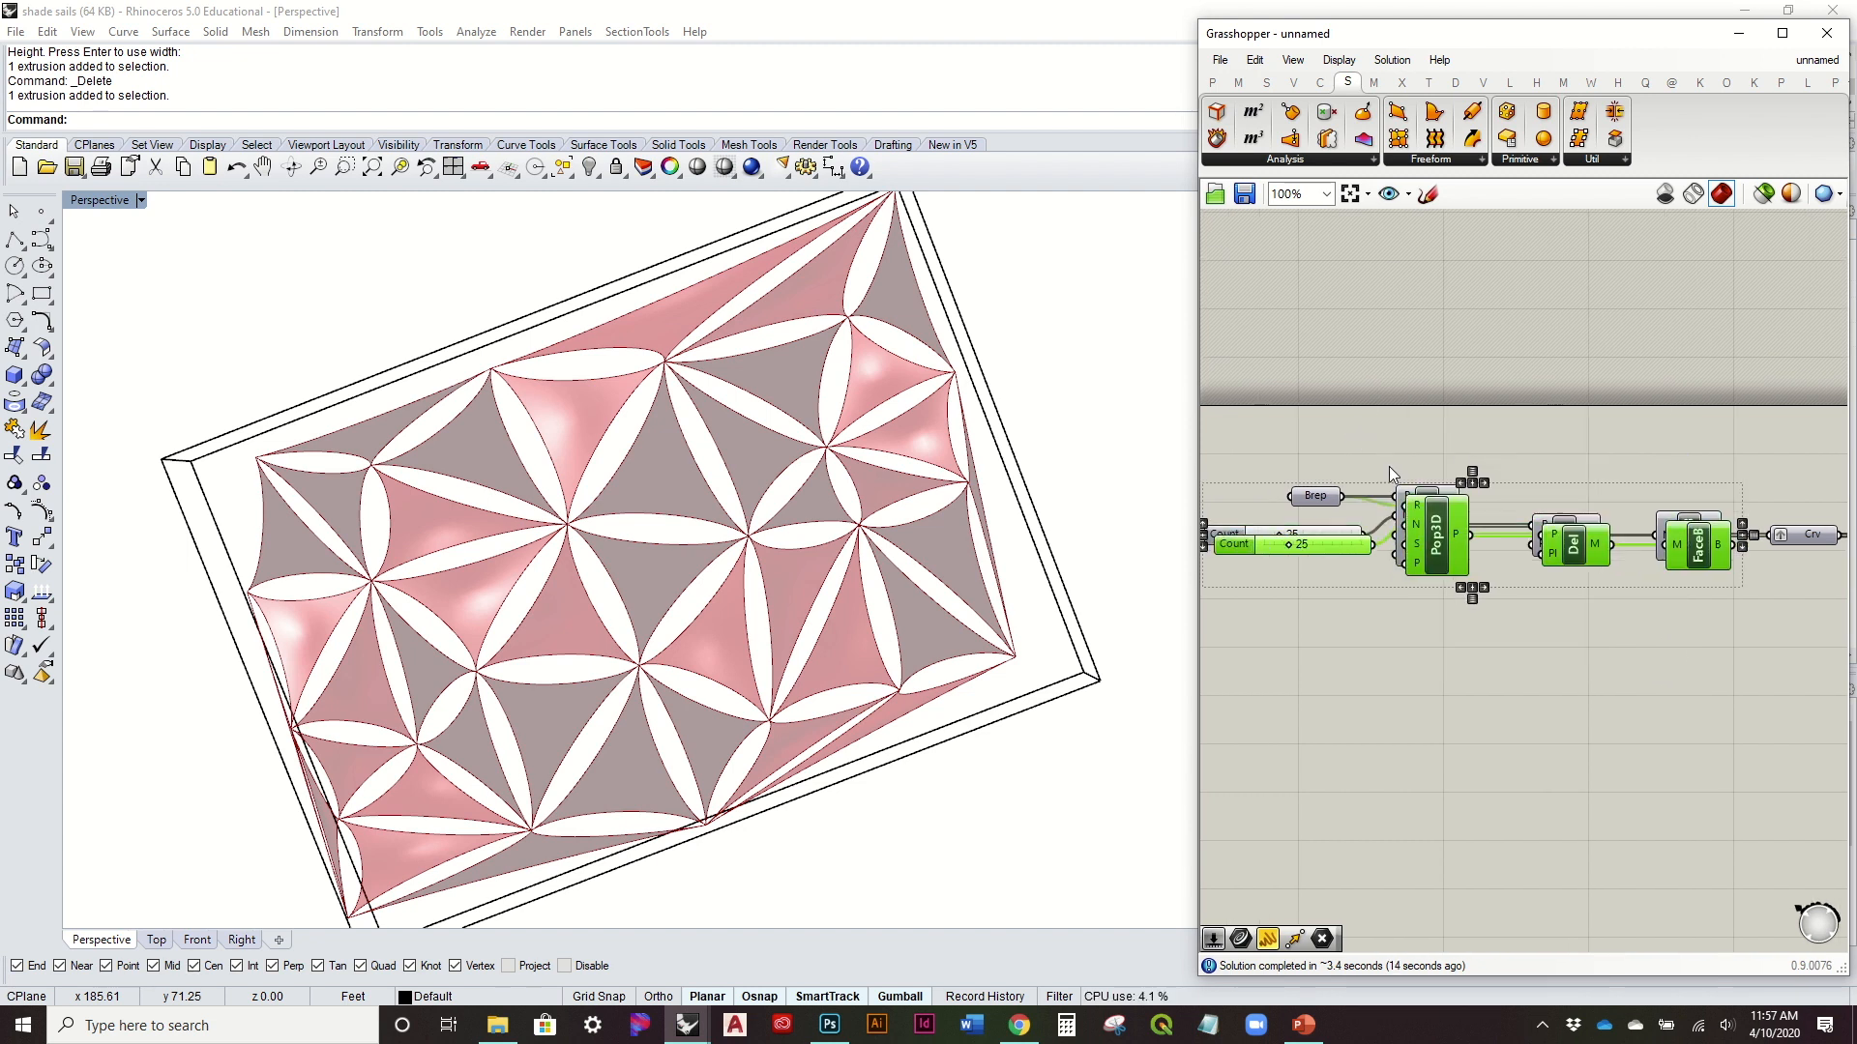
alt+drag(1439, 542, 1452, 732)
click(1459, 624)
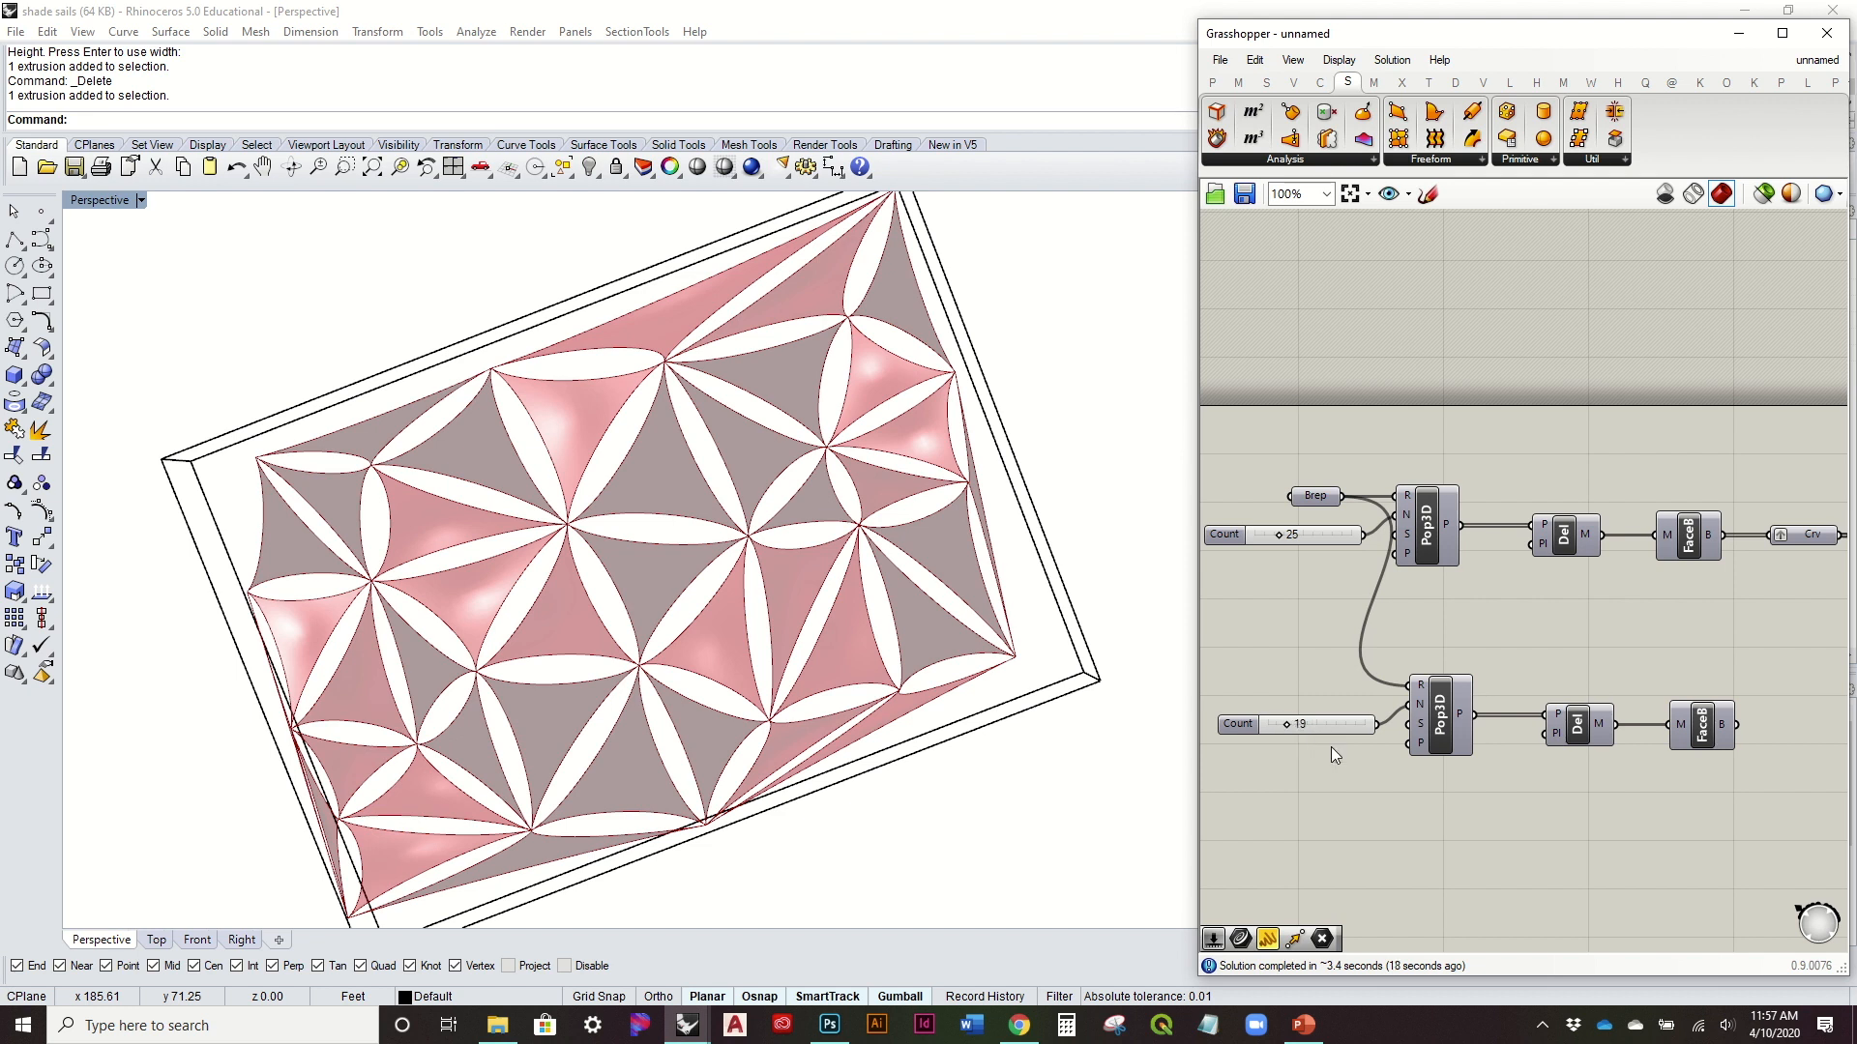
Step: Add a number slider set to 50 and connect it to the Seed input of the copied Populate 3D
double_click(1325, 785)
text(50)
key(Return)
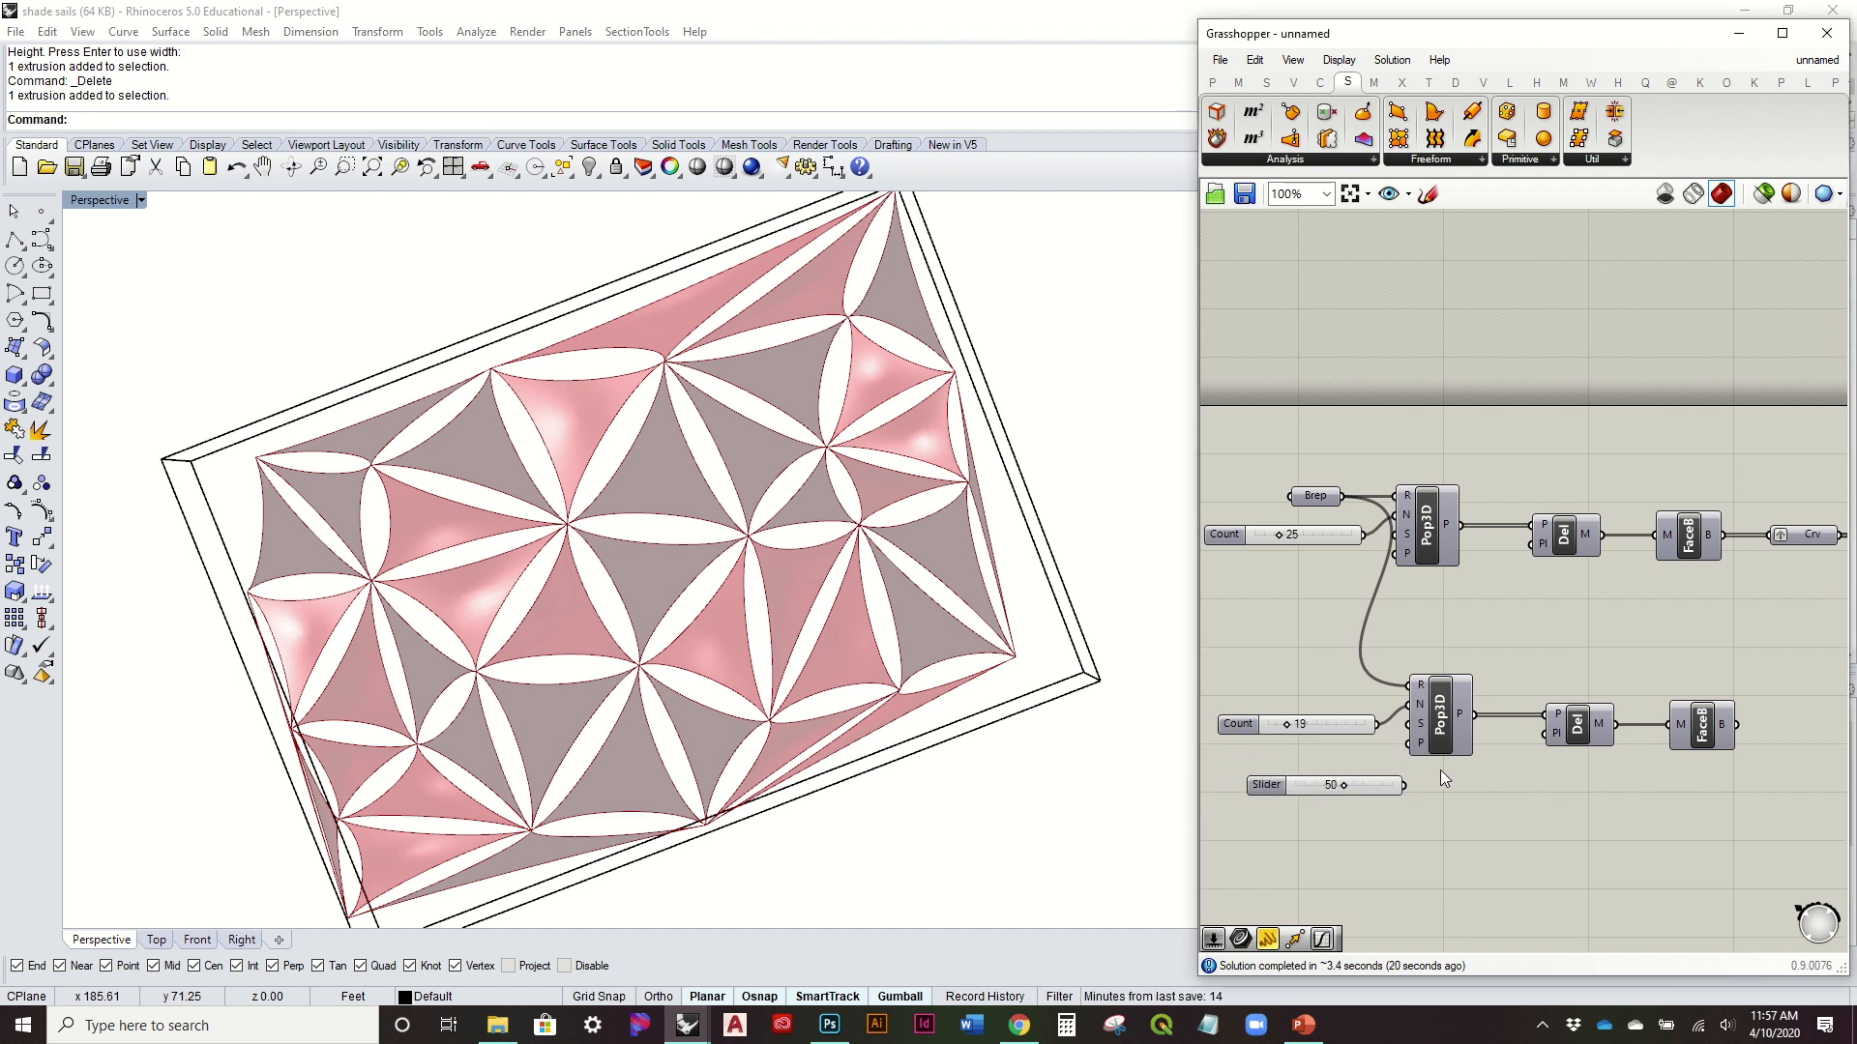
drag(1367, 785, 1407, 725)
Step: Turn on the preview of the copied Face Boundaries component and inspect its triangulation against the existing sails
click(1683, 725)
click(1579, 732)
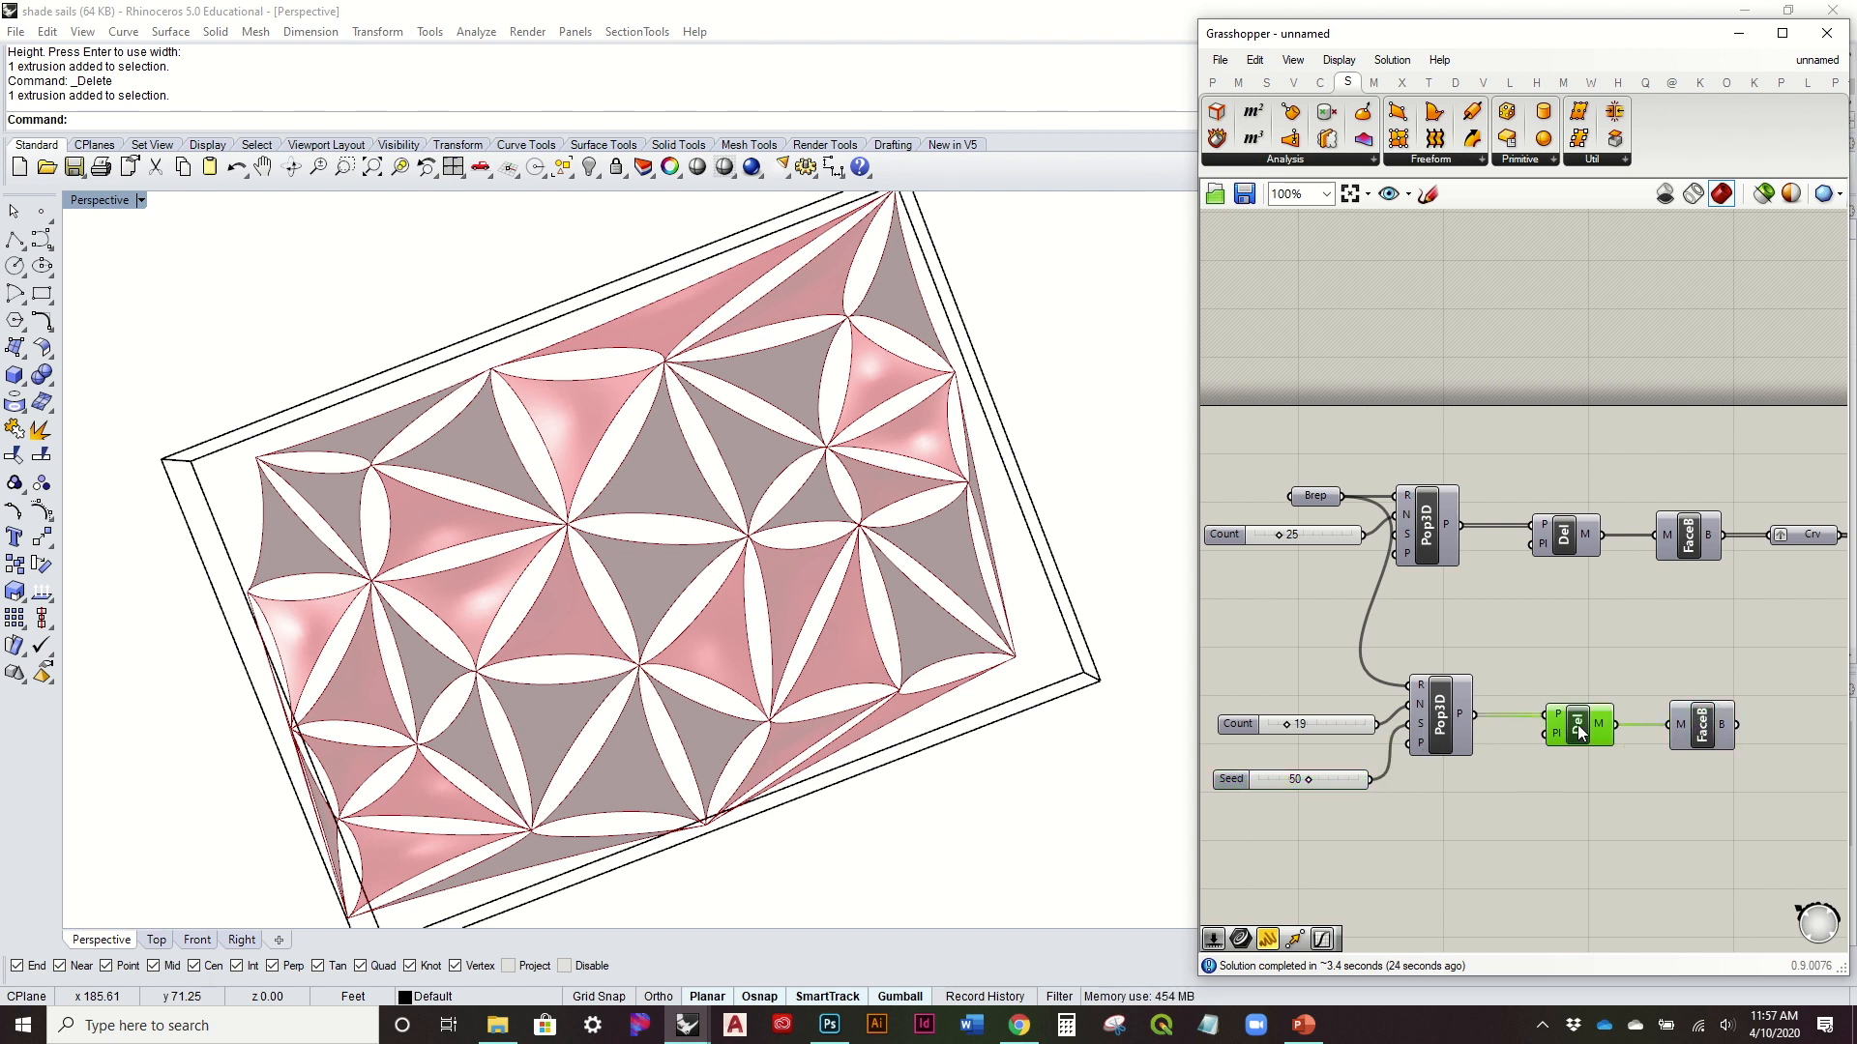
click(1704, 722)
right_click(1704, 722)
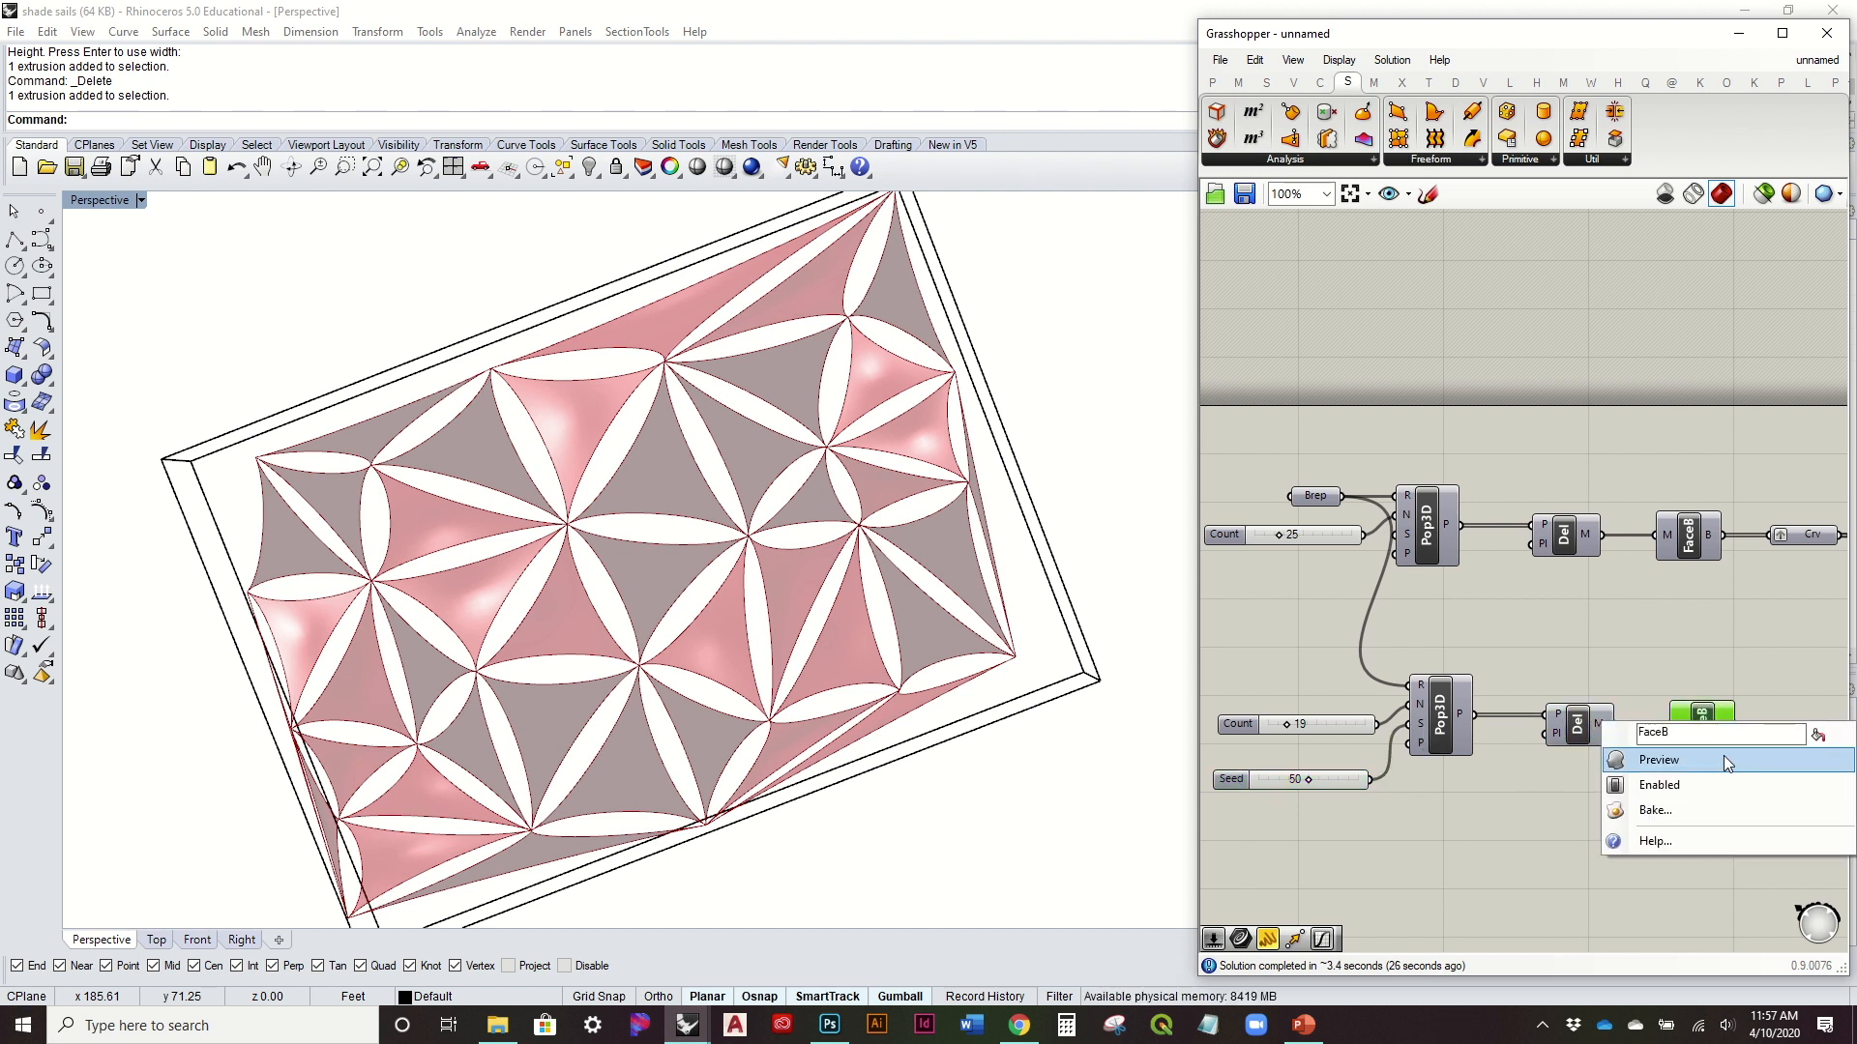
click(1723, 756)
mouse_move(774, 580)
right_down()
mouse_move(771, 364)
mouse_move(783, 552)
right_up()
right_drag(1656, 701, 1448, 704)
Step: Hide the copied Face Boundaries preview and connect its output to the Crv parameter alongside the original wire
click(1505, 732)
right_click(1495, 723)
click(1515, 761)
drag(1530, 721, 1586, 532)
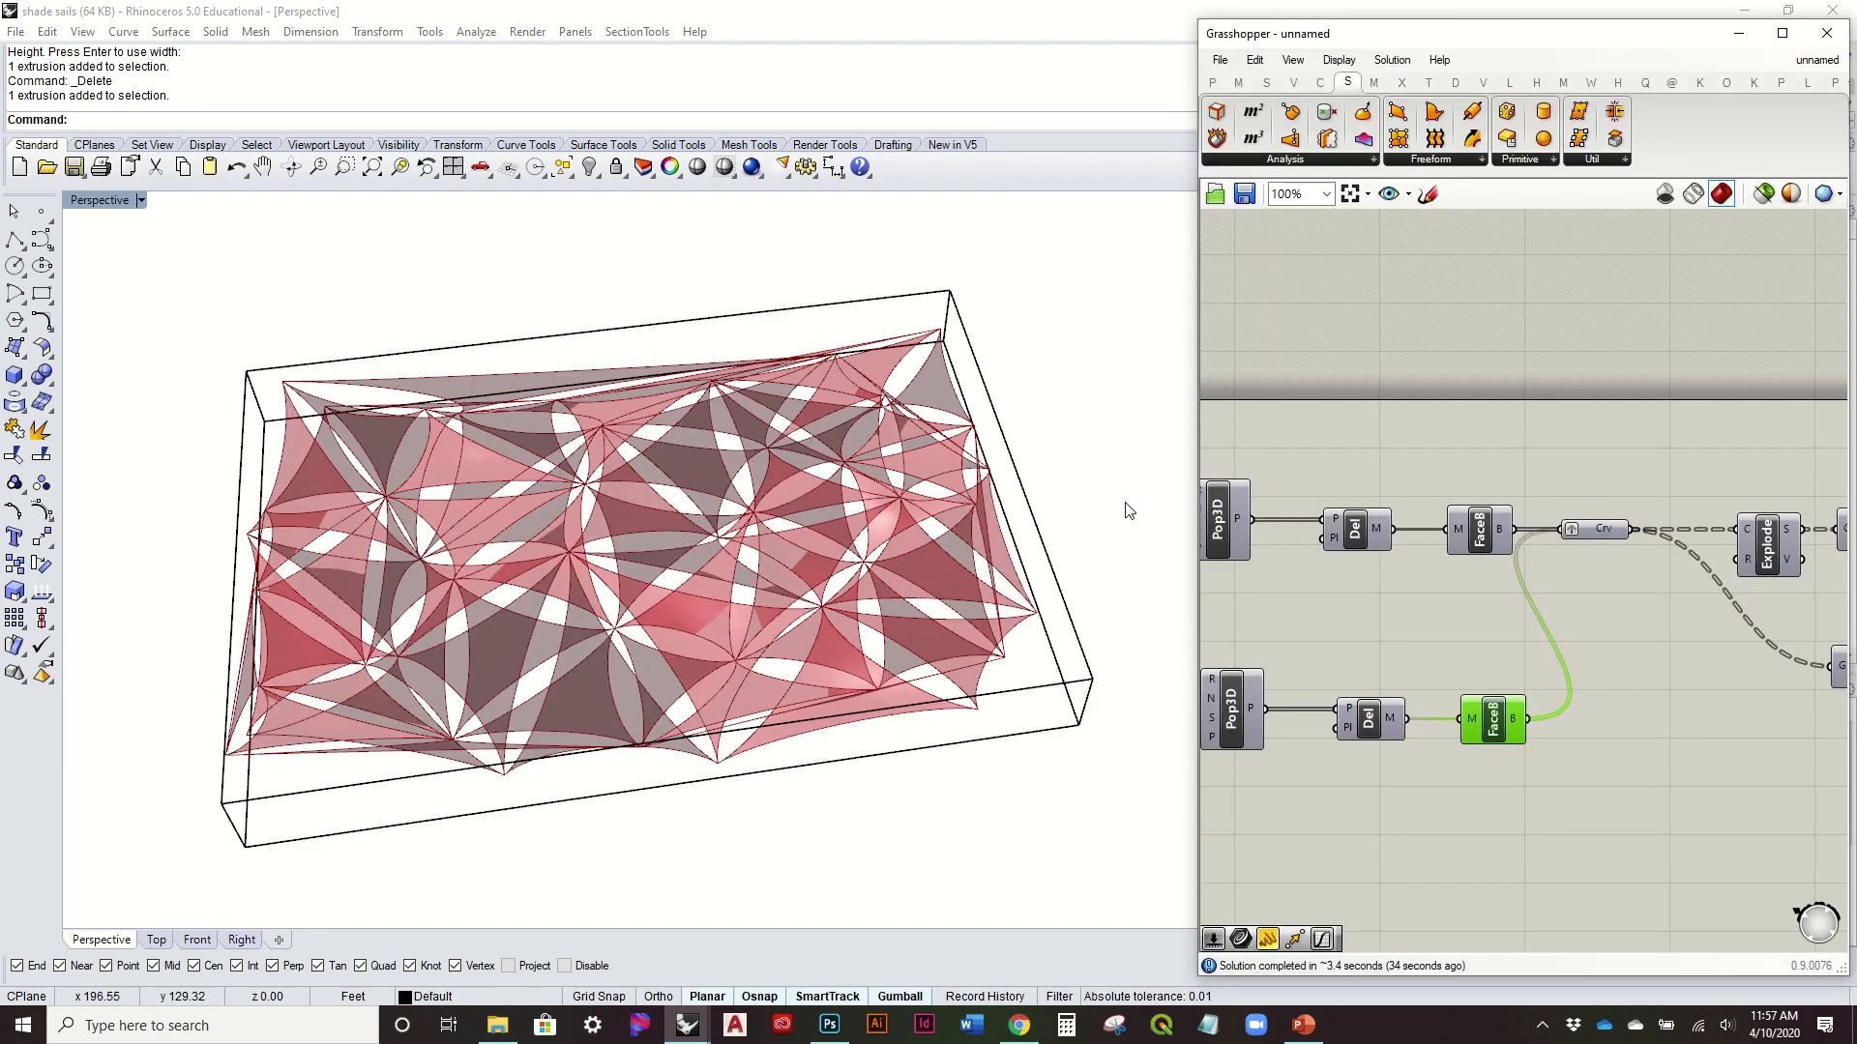
Step: Examine the two overlapping layers of shade sails close up, and look over the rest of the definition
right_drag(1127, 510, 1086, 539)
scroll(818, 526, up, 6)
right_drag(818, 526, 1091, 424)
scroll(789, 593, down, 5)
scroll(729, 480, up, 5)
scroll(729, 480, down, 4)
right_drag(859, 625, 1142, 522)
scroll(1540, 611, down, 5)
right_drag(1629, 598, 1319, 614)
Step: Inspect the layered sails inside the box from above, from a low side angle and in an overall perspective
right_drag(964, 573, 833, 700)
scroll(1068, 596, down, 3)
mouse_move(1067, 595)
right_down()
mouse_move(1041, 693)
mouse_move(1028, 659)
mouse_move(1082, 448)
mouse_move(1080, 571)
right_up()
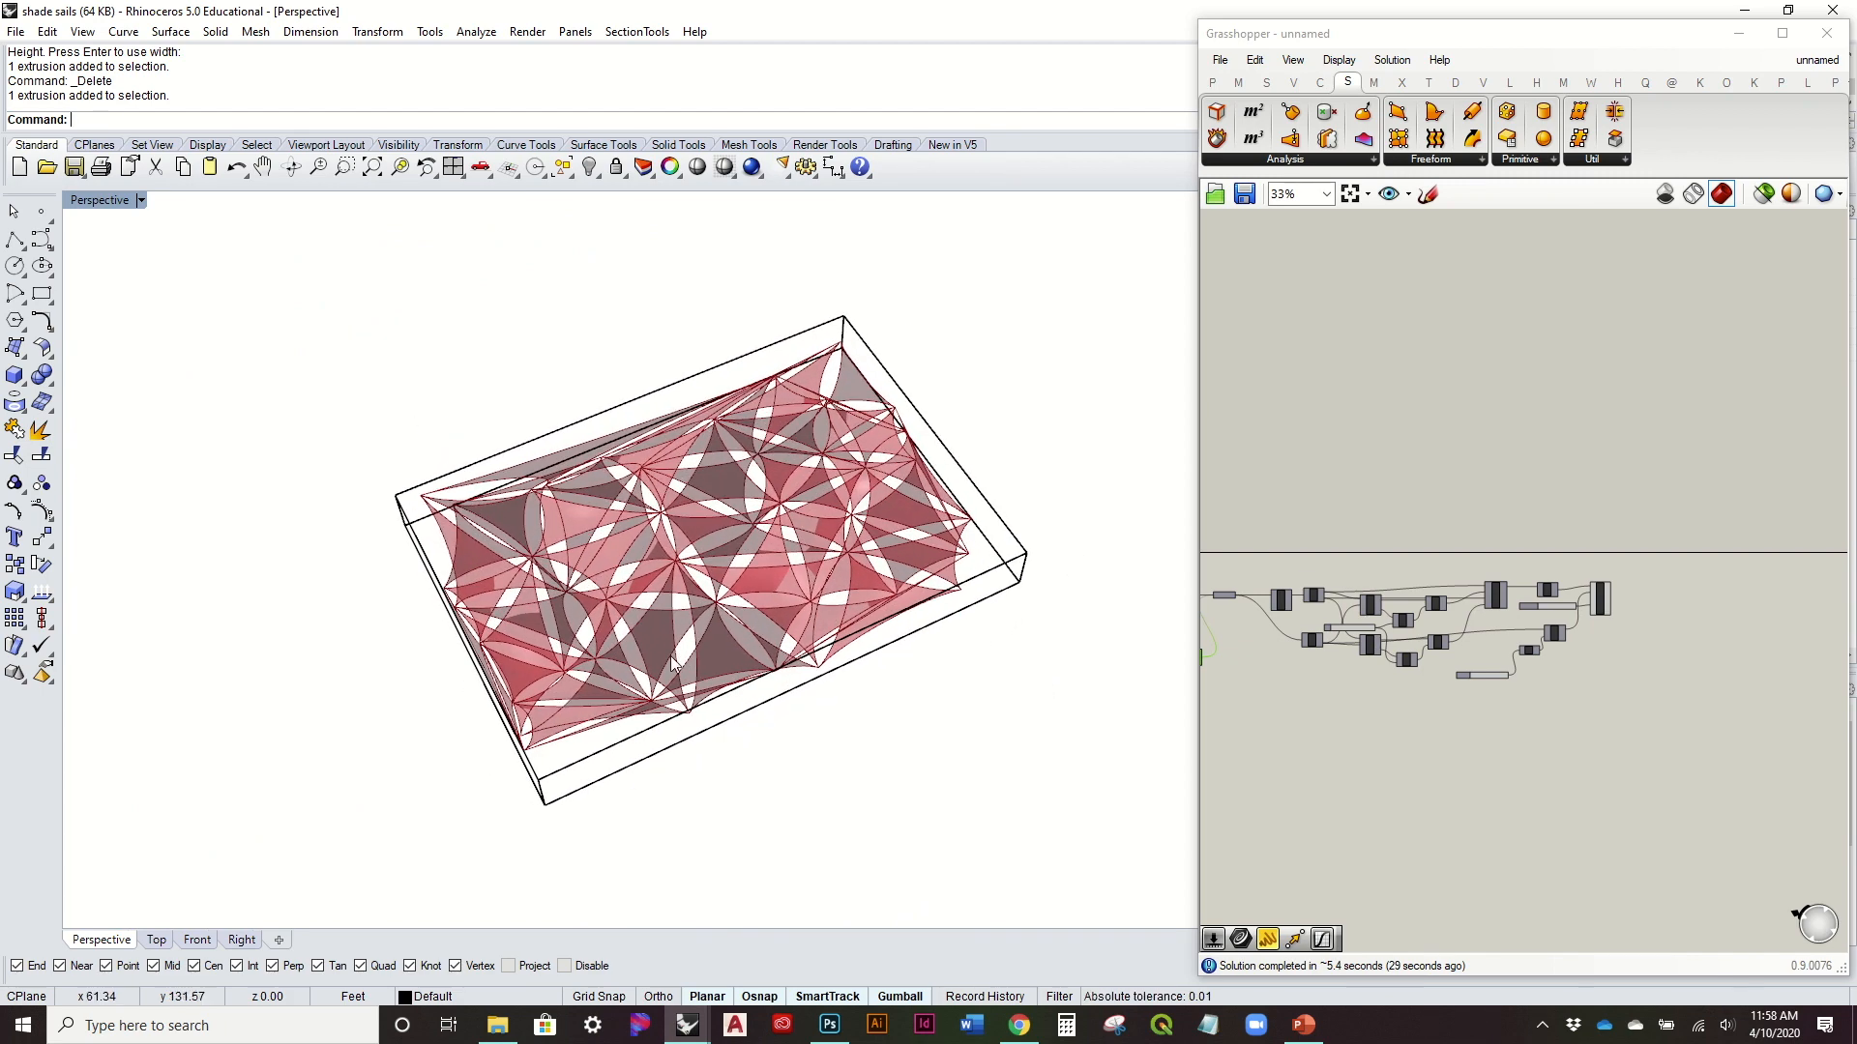
scroll(669, 656, up, 5)
right_drag(721, 692, 553, 365)
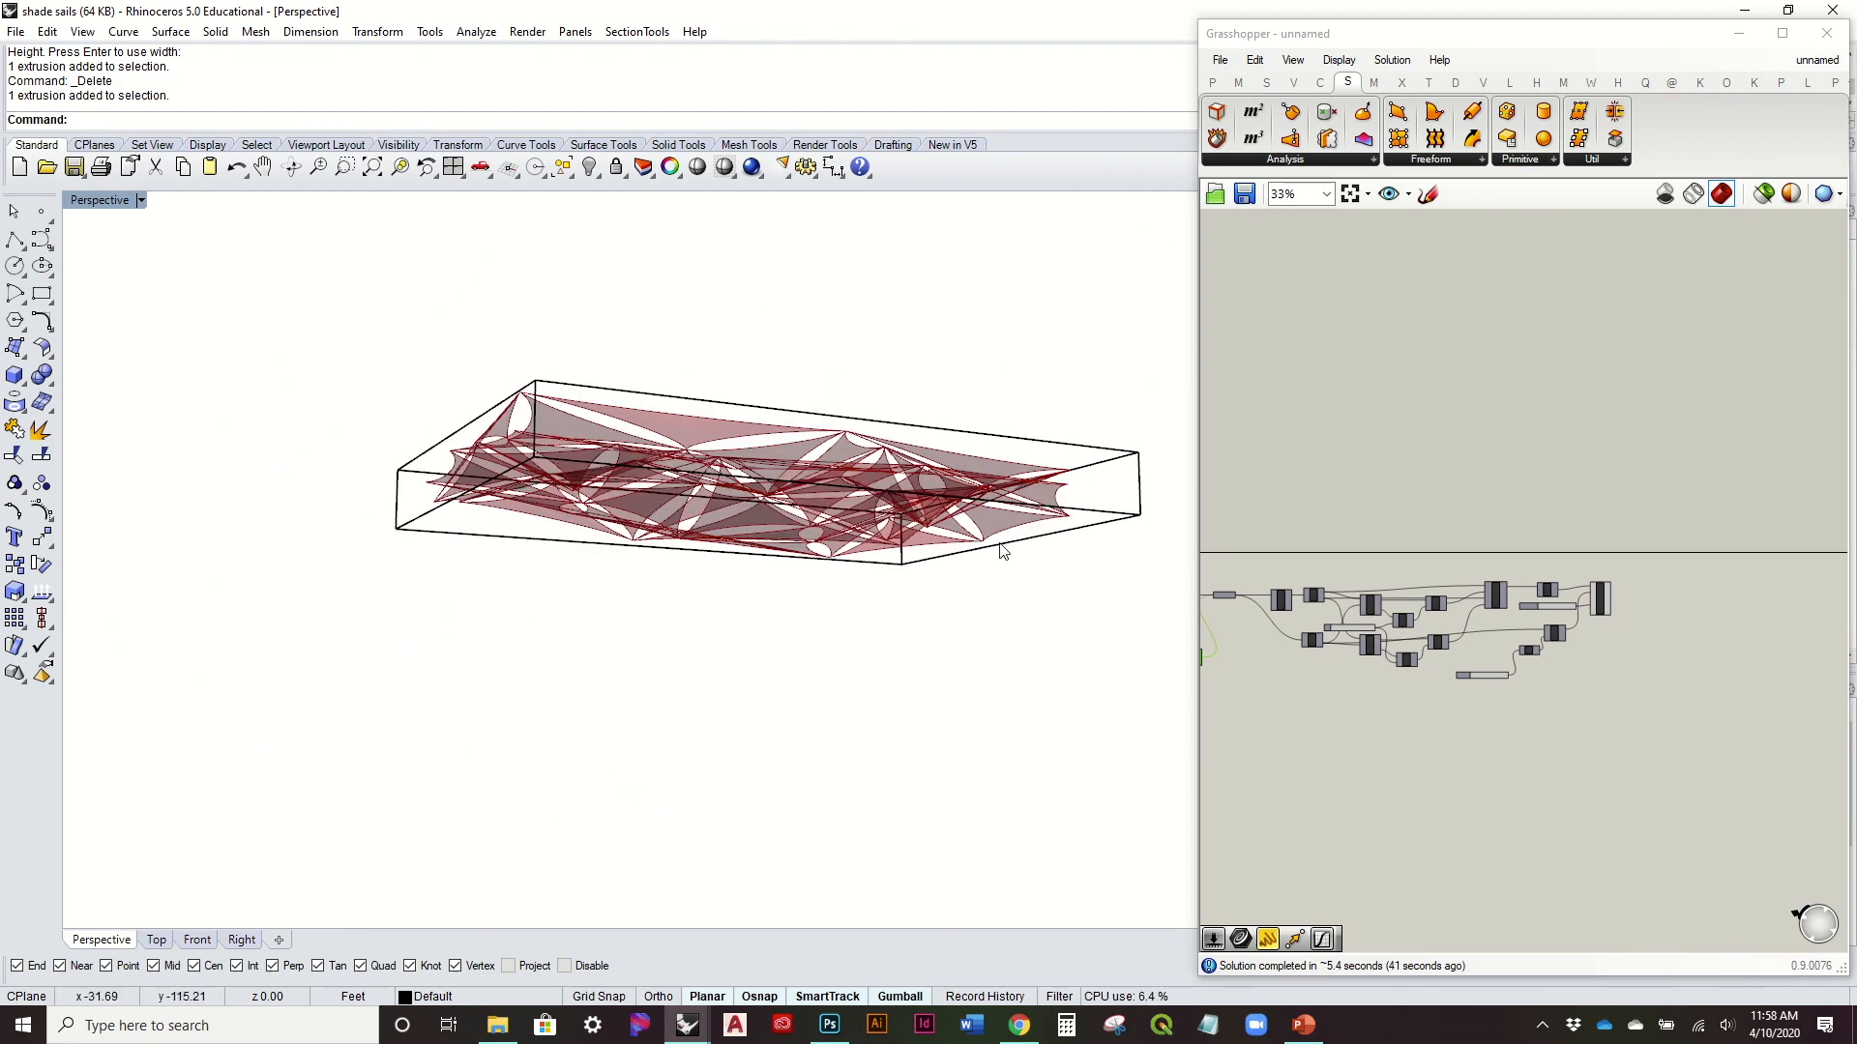
right_drag(1040, 559, 1054, 767)
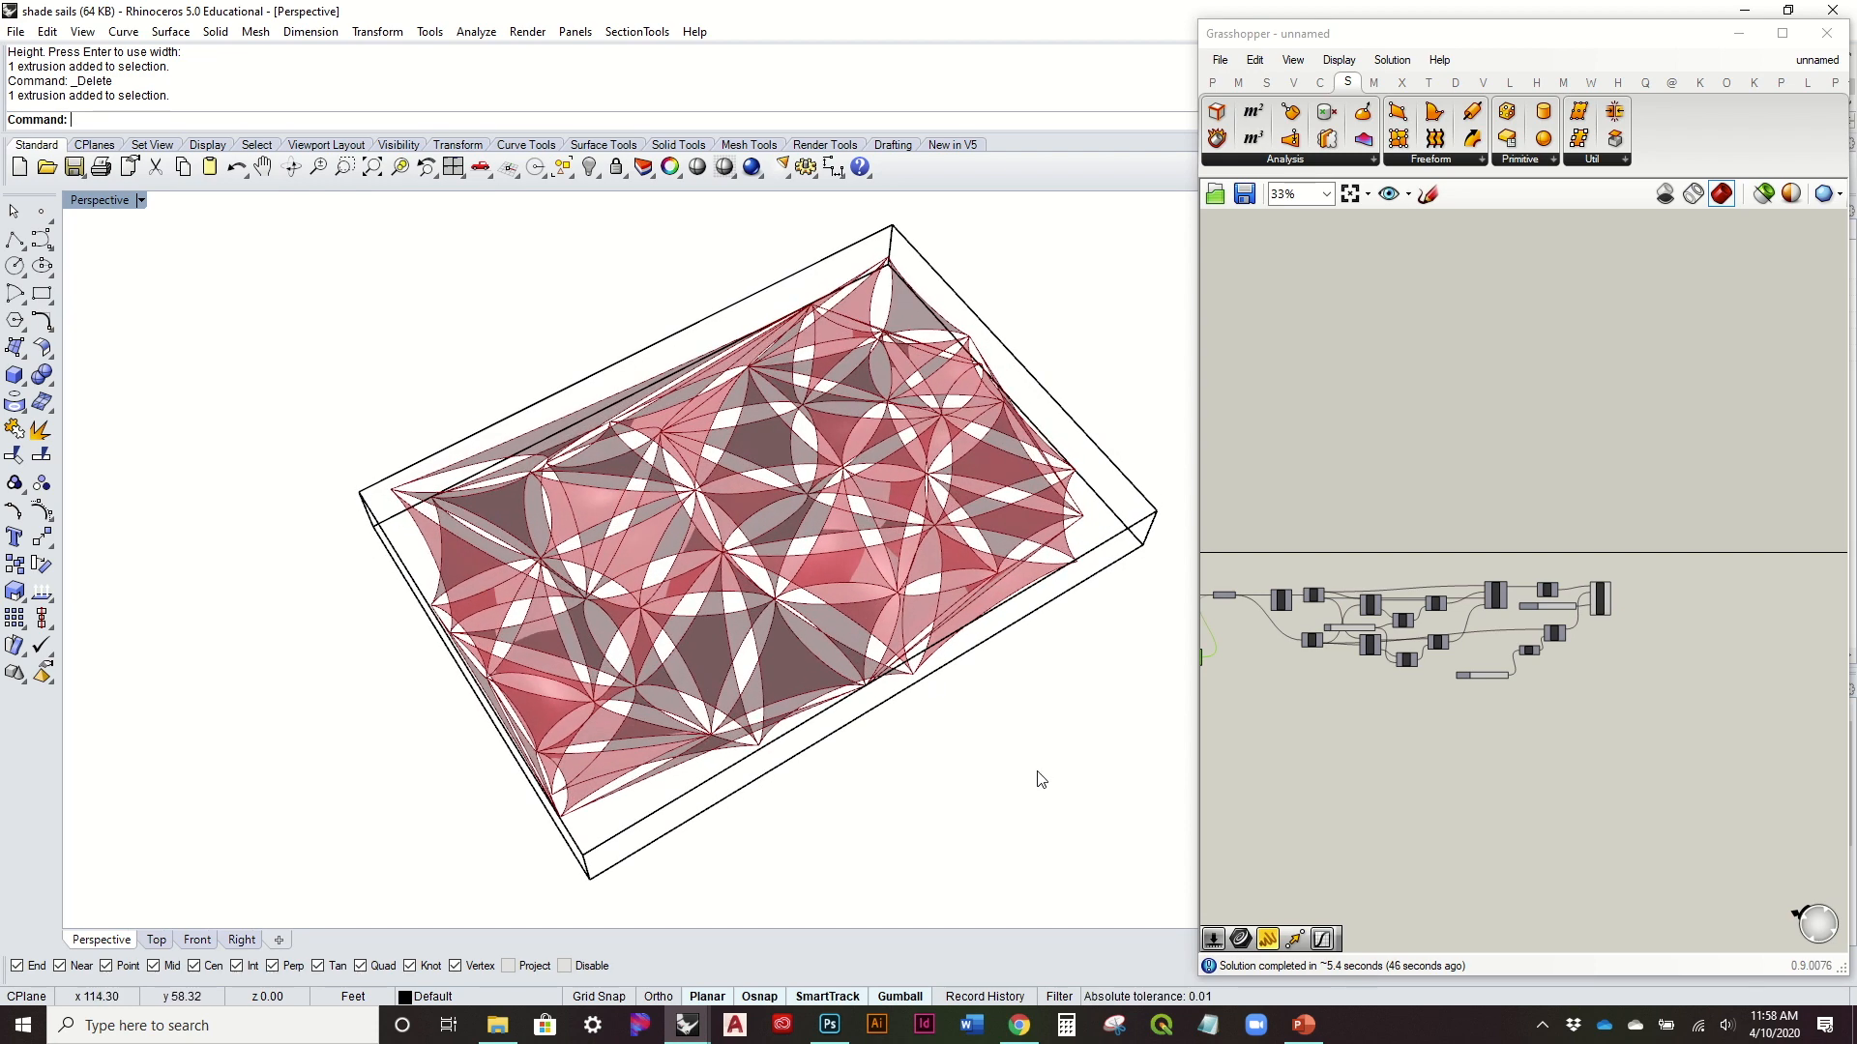
right_drag(995, 787, 995, 722)
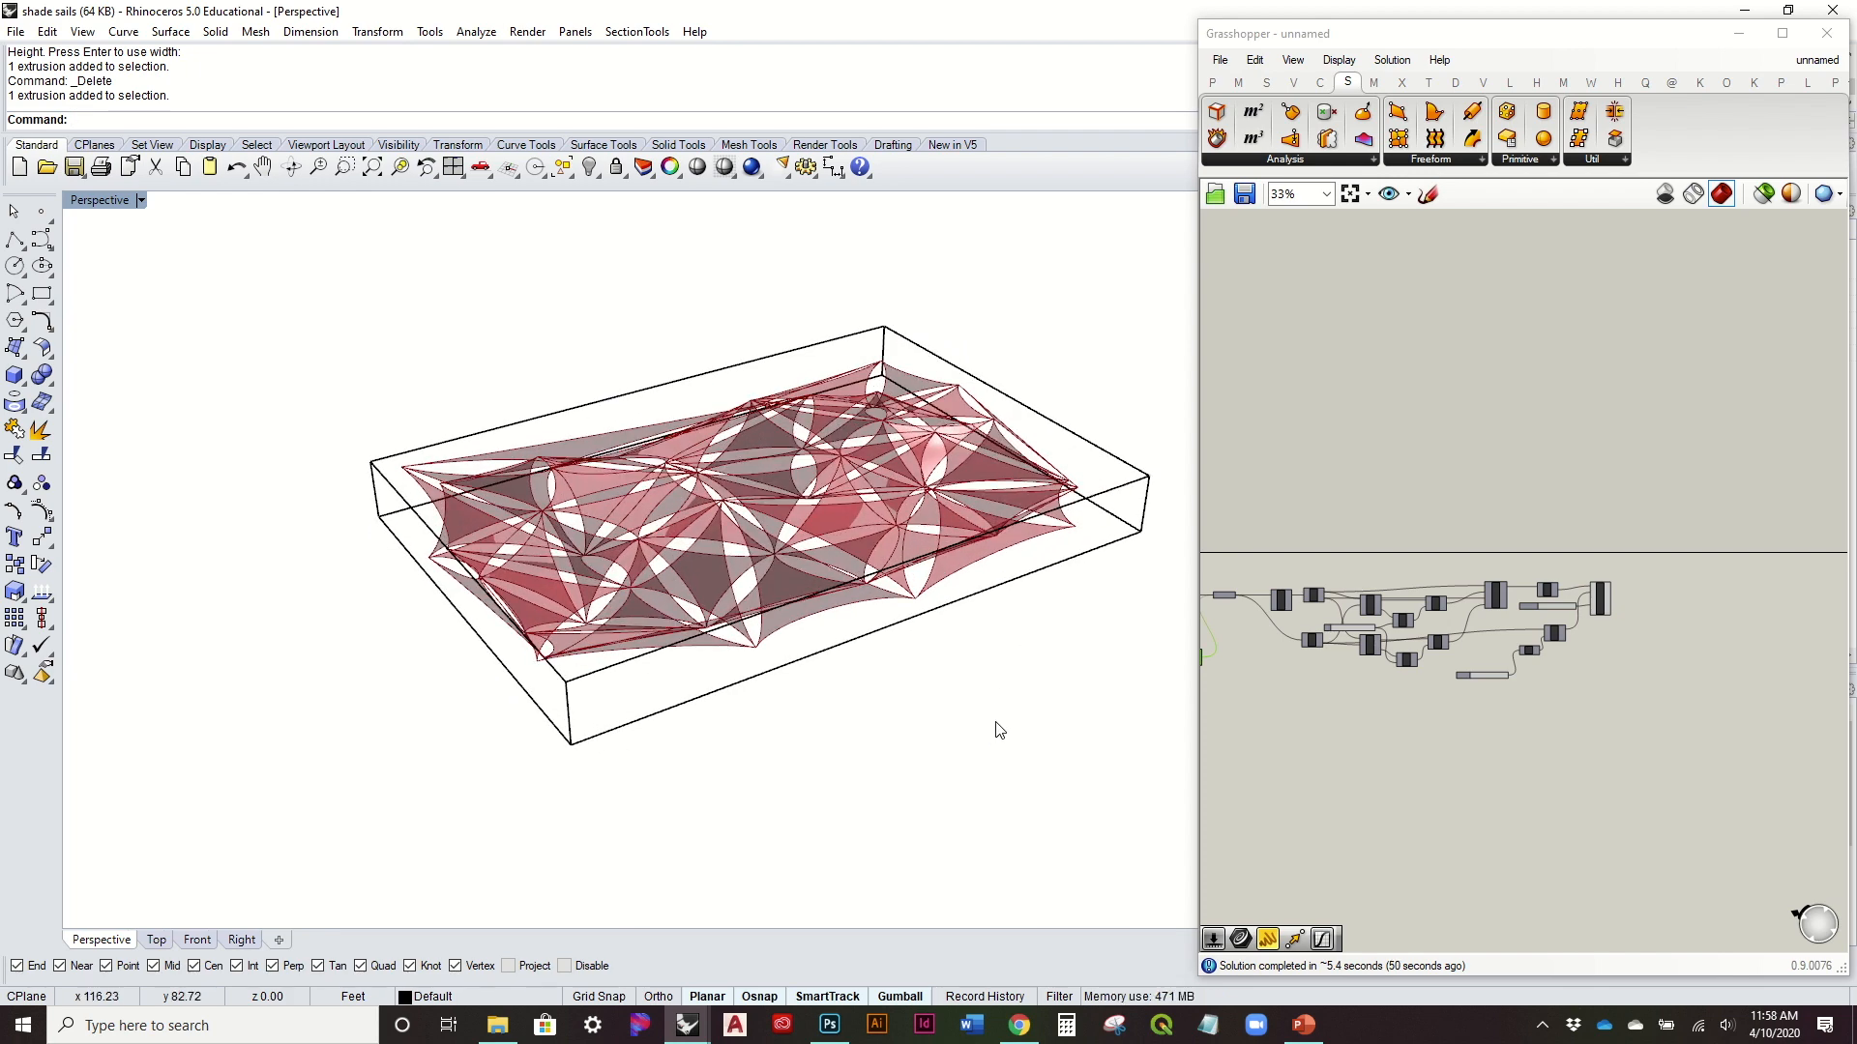
right_drag(902, 609, 965, 481)
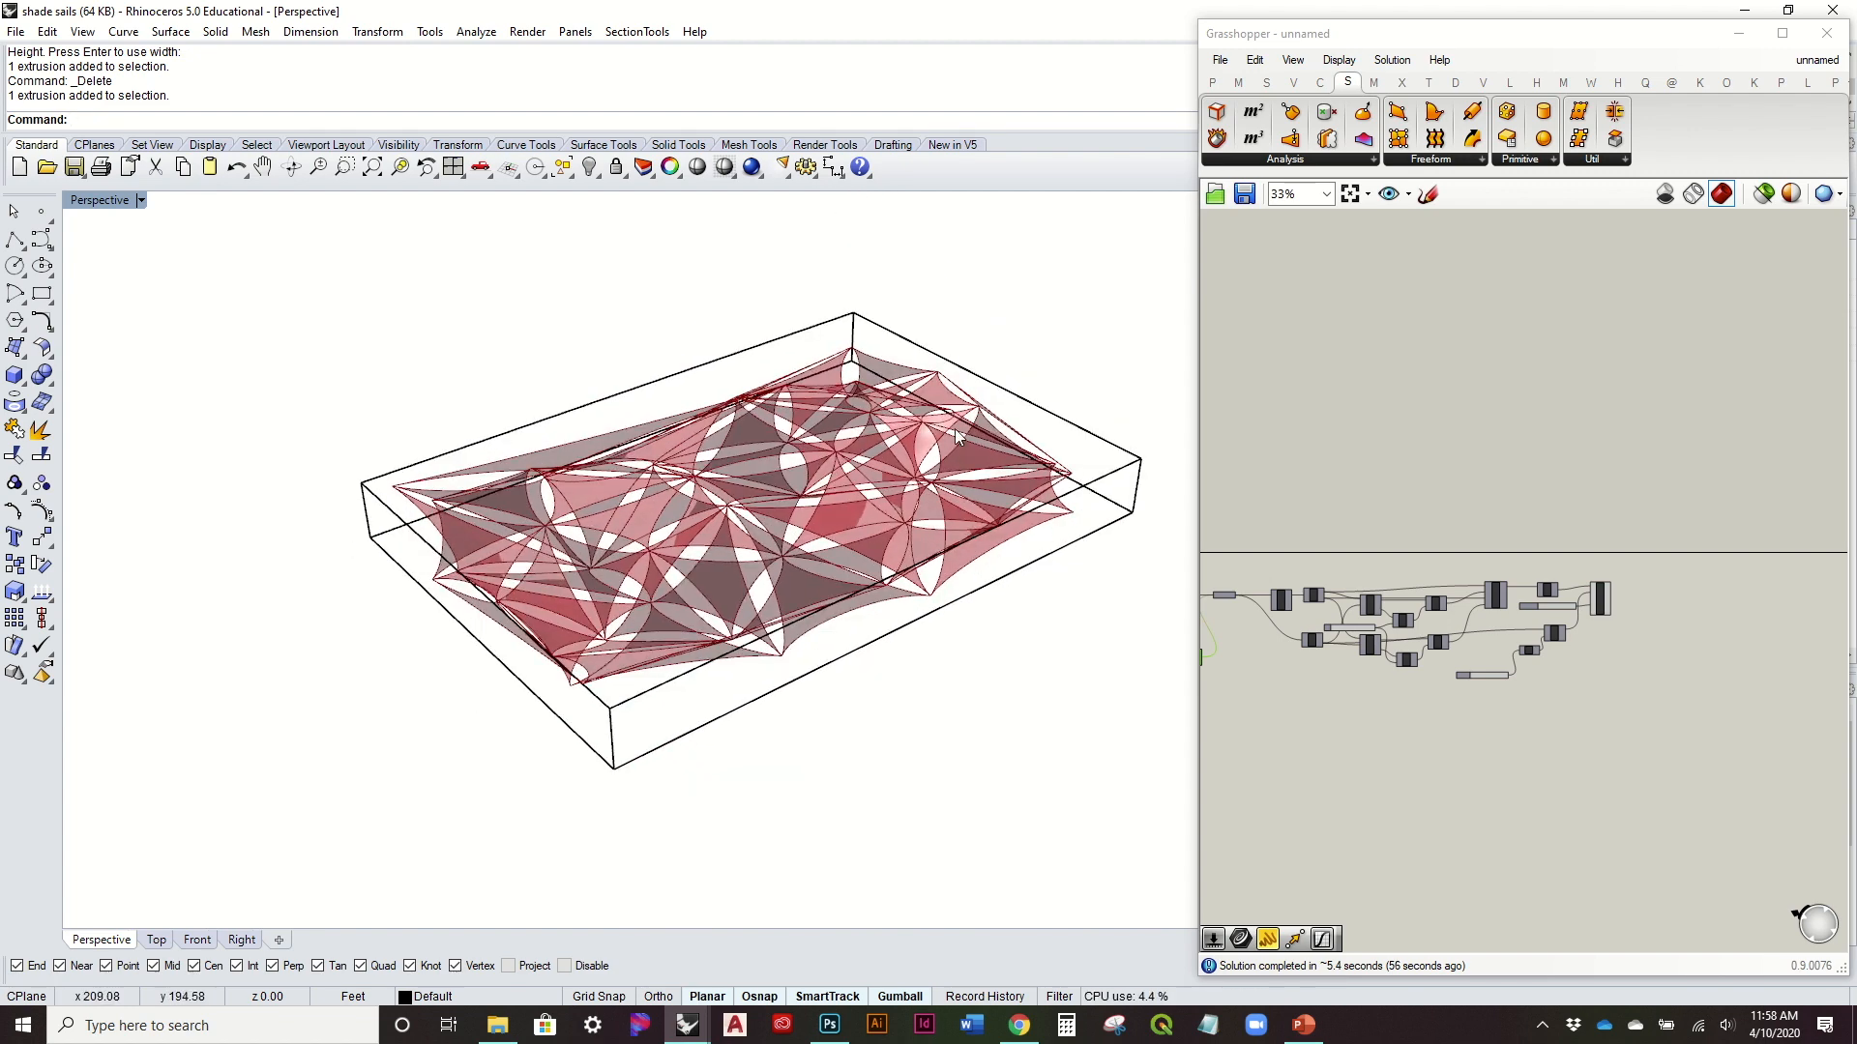
right_drag(882, 433, 879, 451)
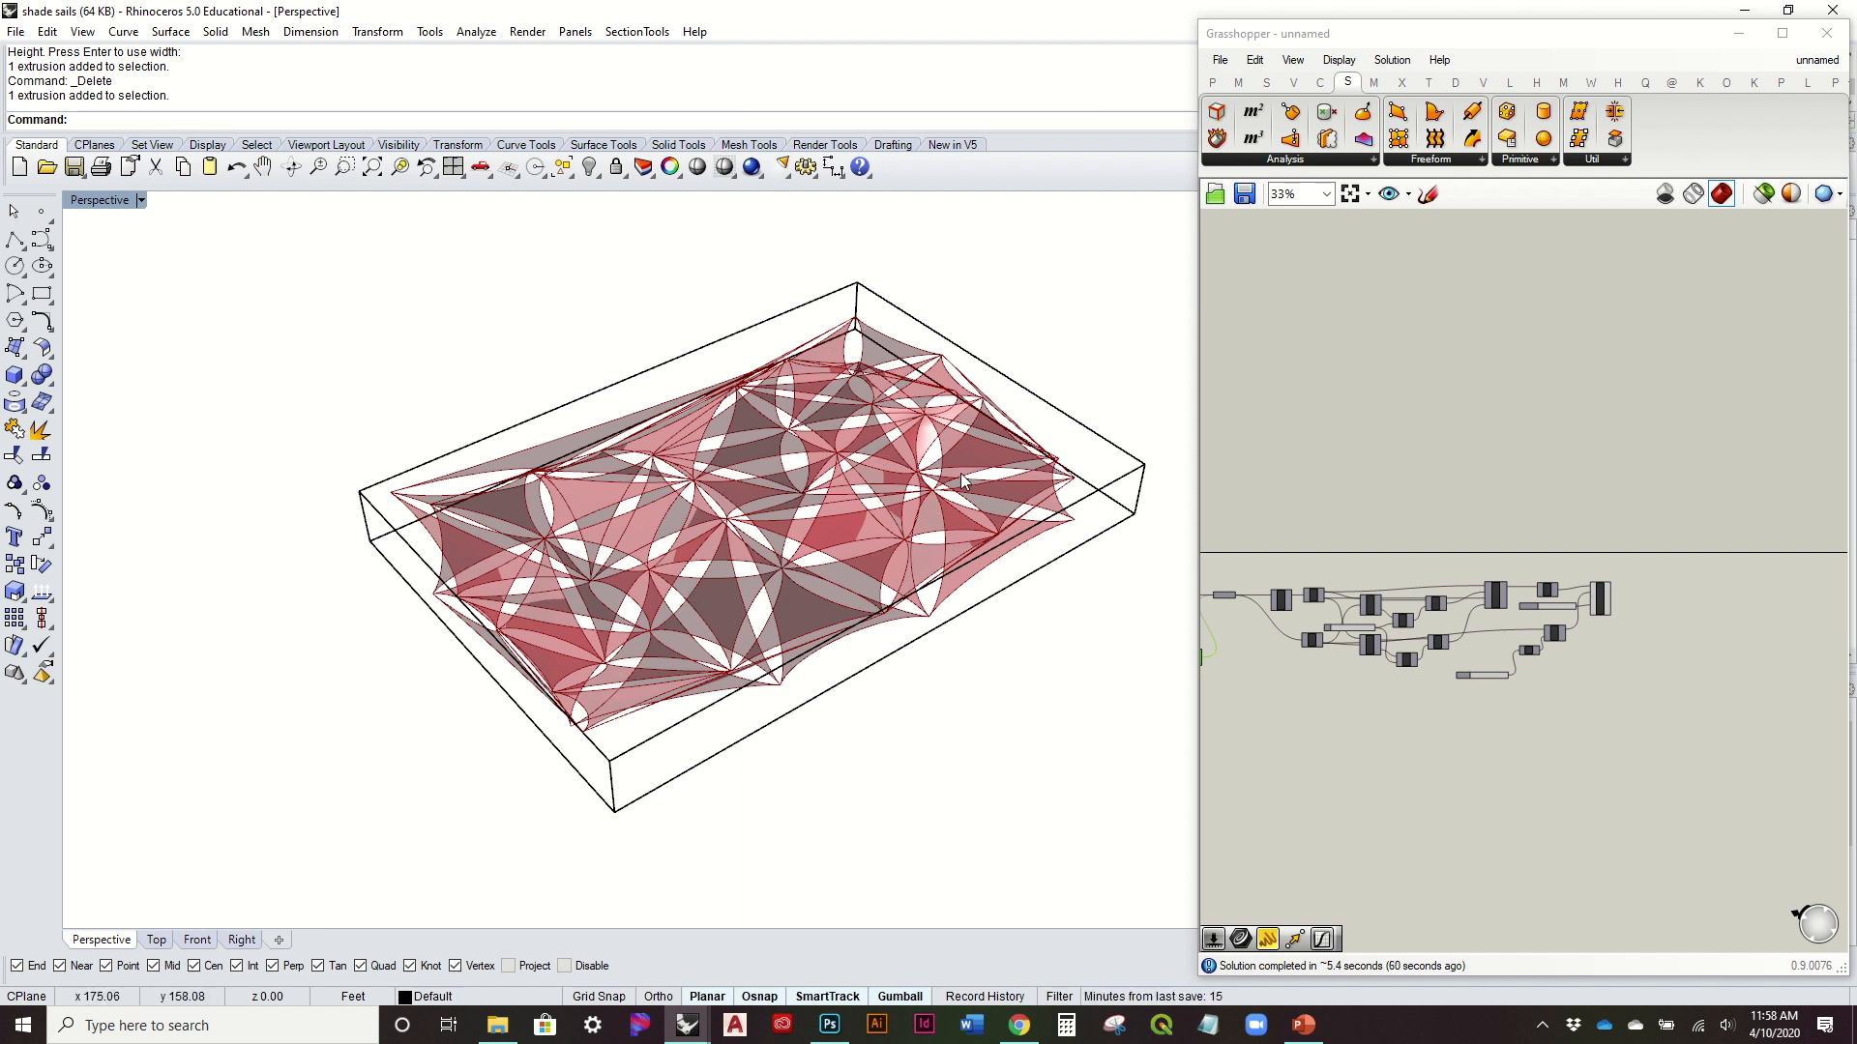
mouse_move(914, 2)
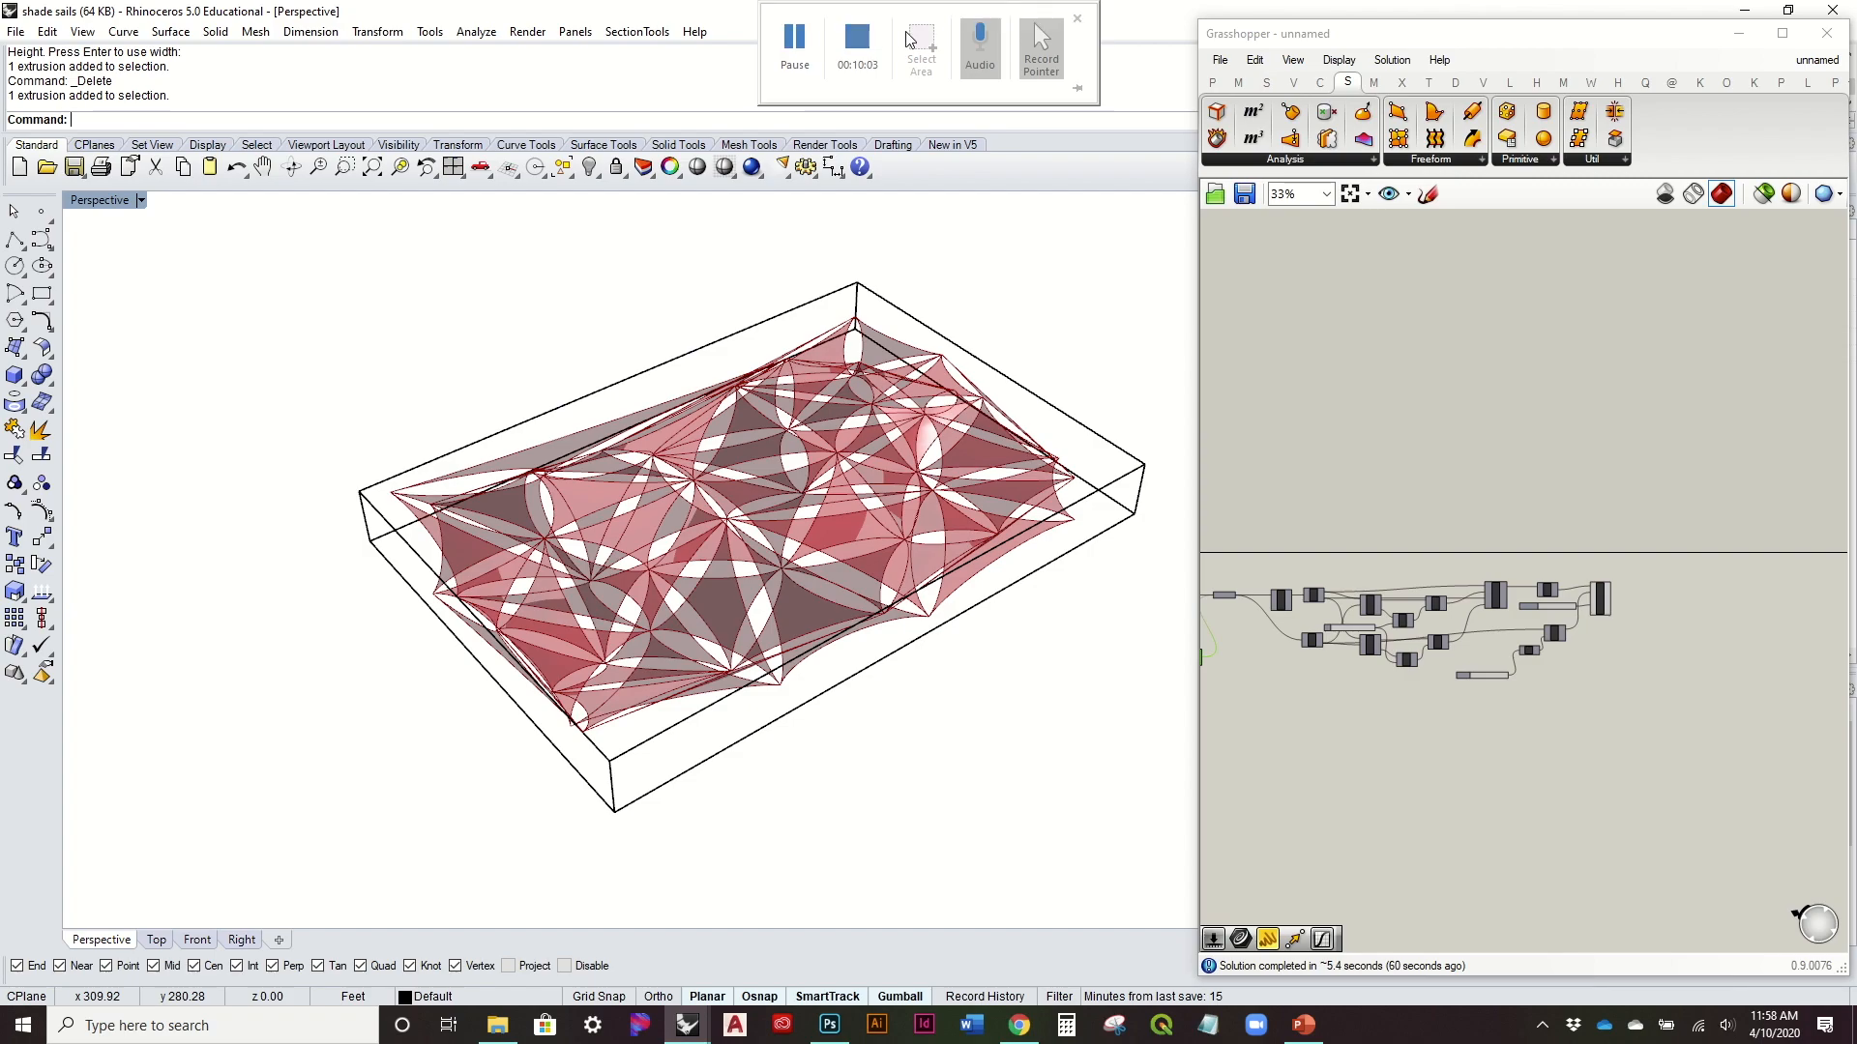